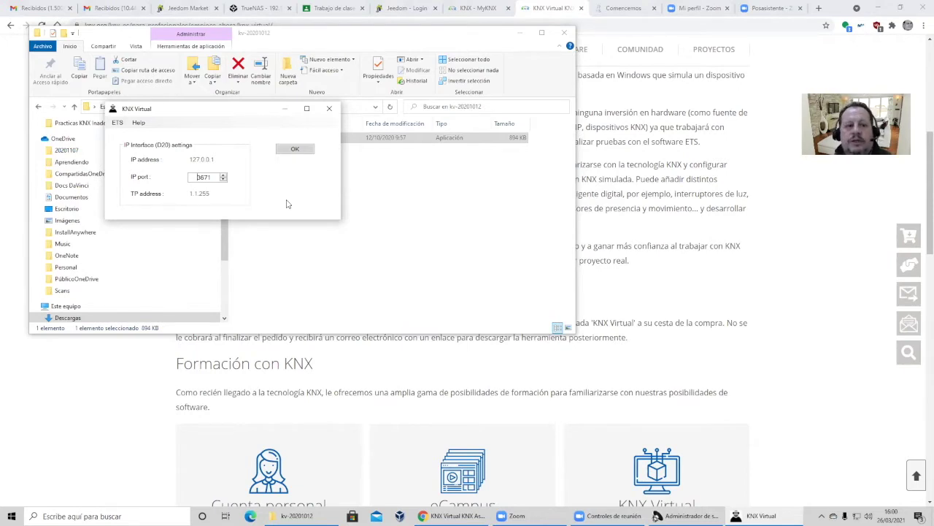
# Start KNX Virtual with IP port 3671, then clear the other windows away and launch ETS5 from the desktop
pyautogui.click(299, 154)
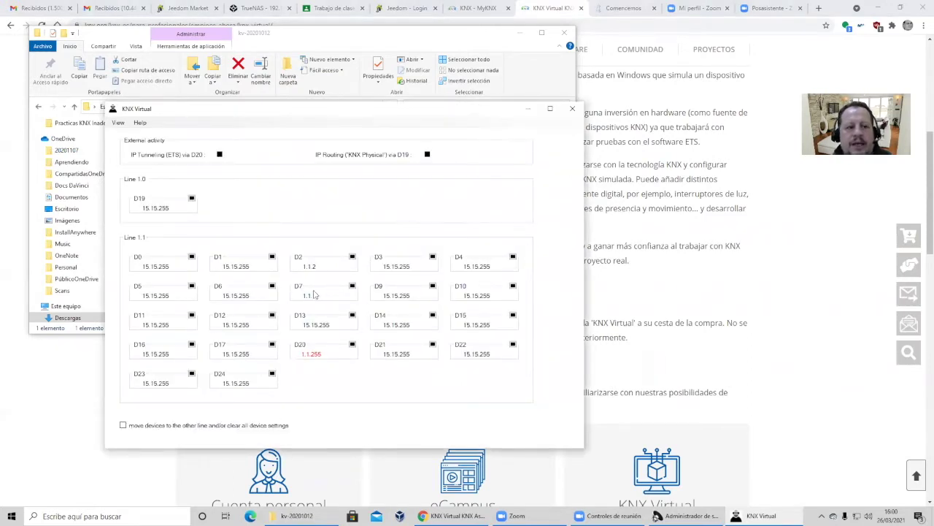
pyautogui.click(522, 37)
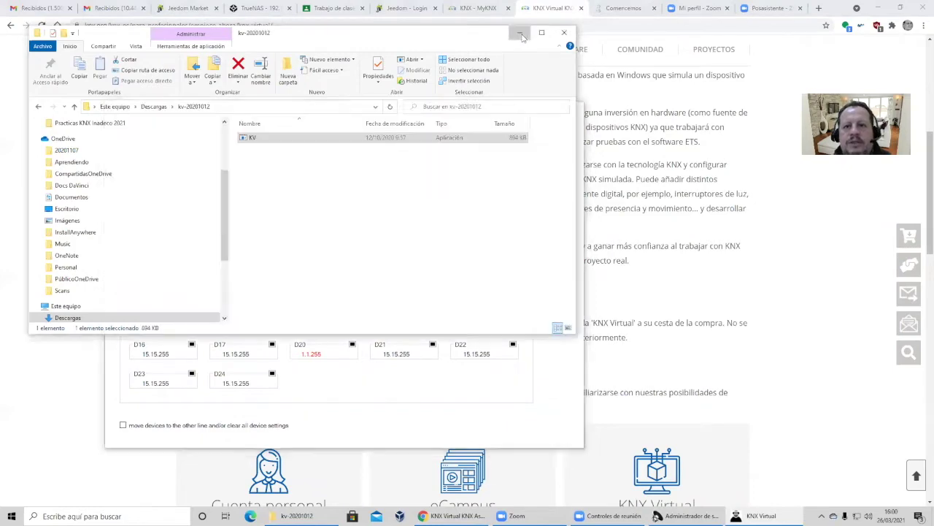
pyautogui.click(521, 35)
pyautogui.click(879, 9)
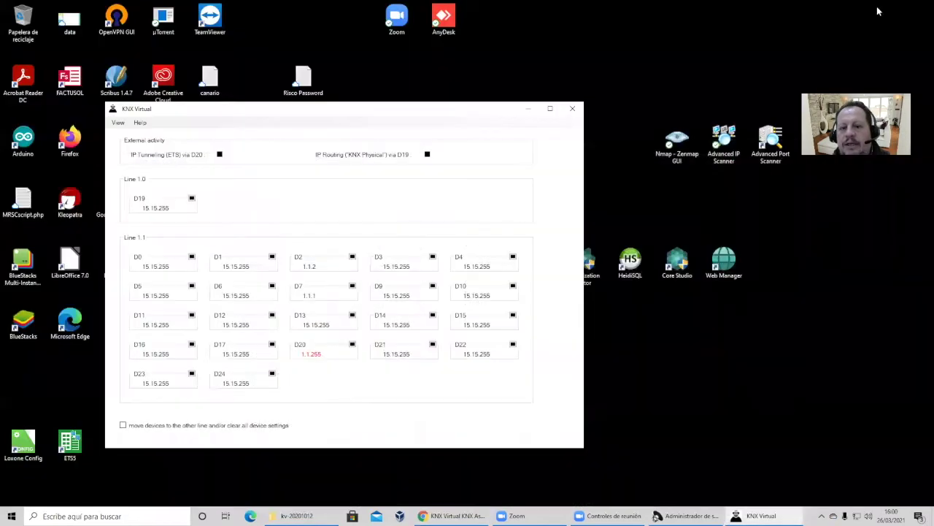
pyautogui.click(71, 445)
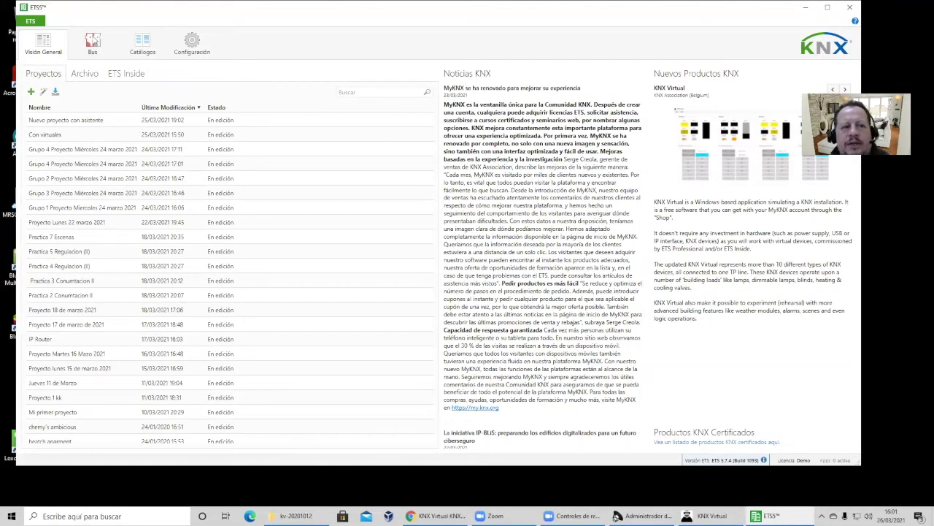
# Test the discovered KNX Virtual interface at 127.0.0.1:3671 and set it as the current bus interface
pyautogui.click(92, 42)
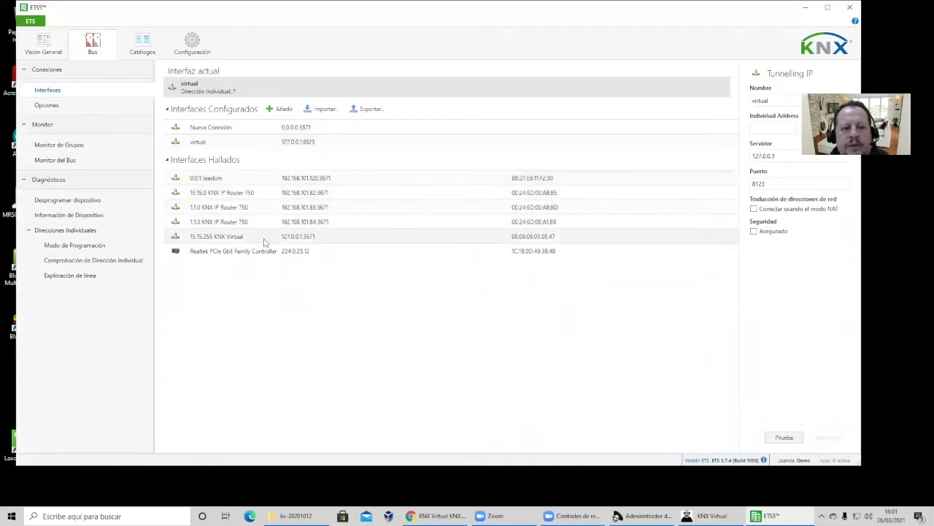
pyautogui.click(241, 238)
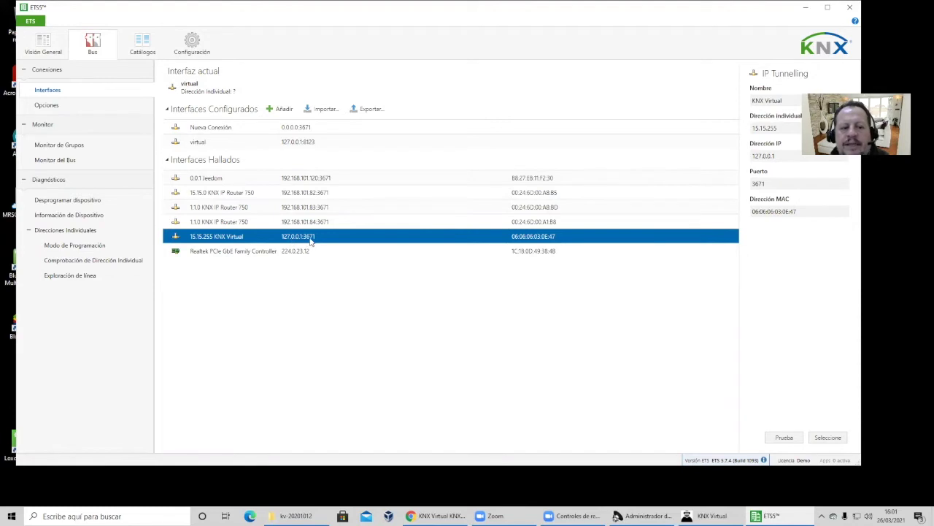
pyautogui.click(301, 193)
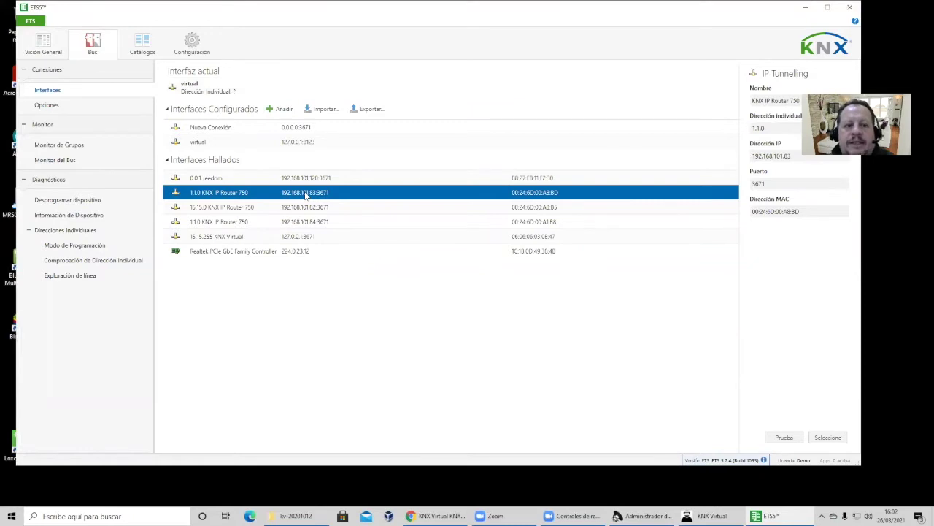
pyautogui.click(289, 237)
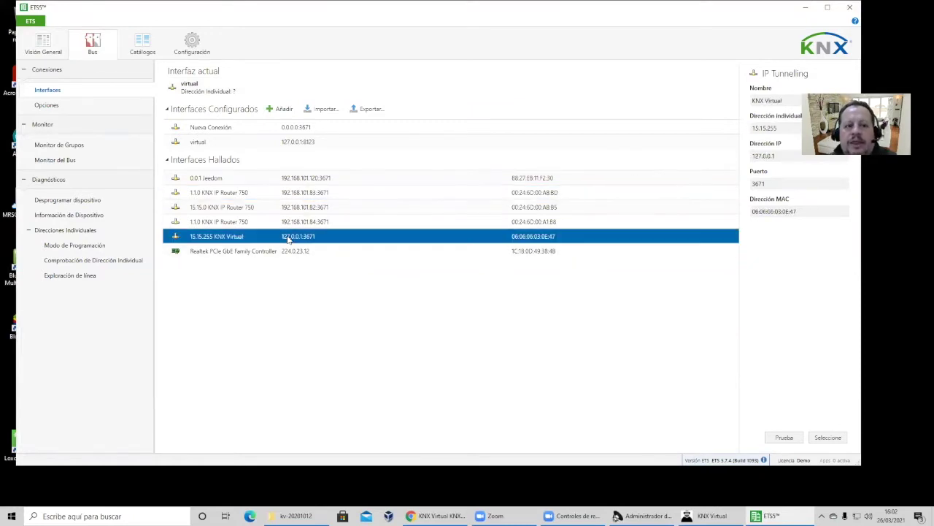
pyautogui.click(786, 438)
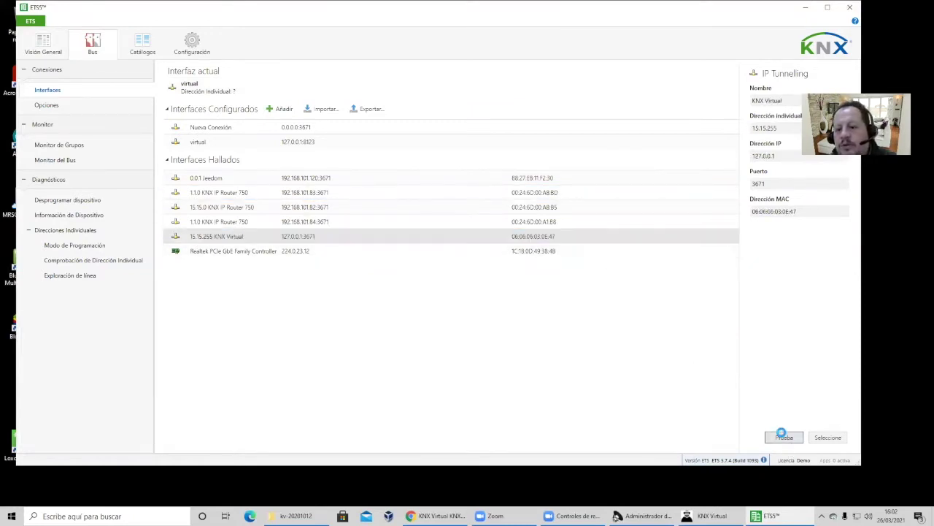
pyautogui.click(828, 438)
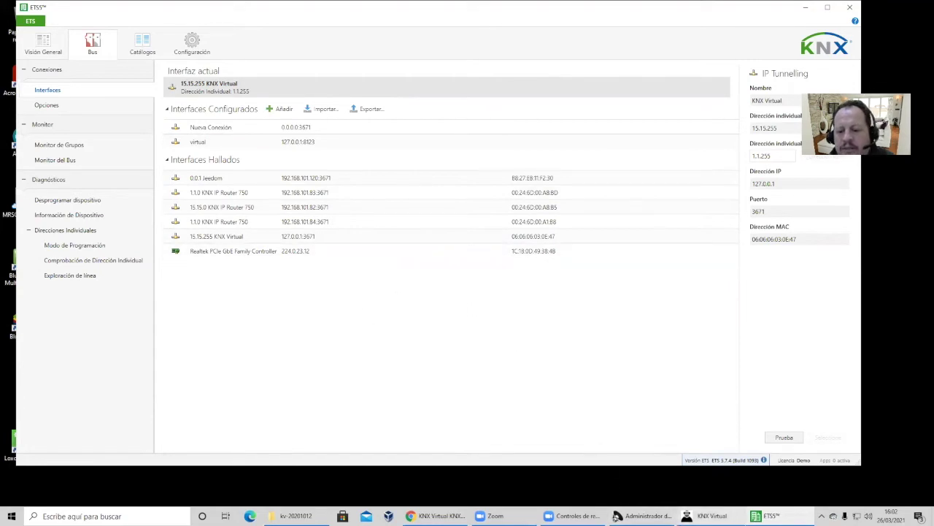
# Check the simulated devices on lines 1.0 and 1.1 in KNX Virtual, and return to ETS5
pyautogui.click(712, 516)
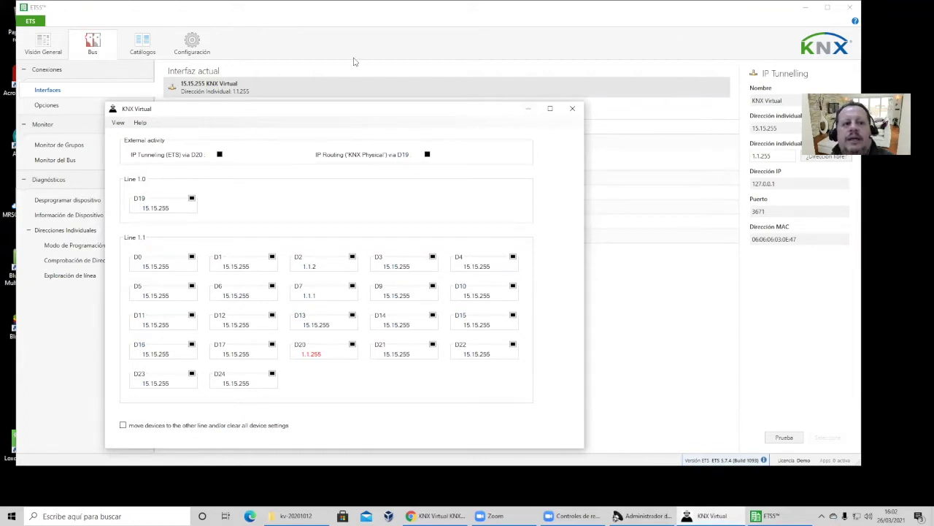
pyautogui.click(572, 108)
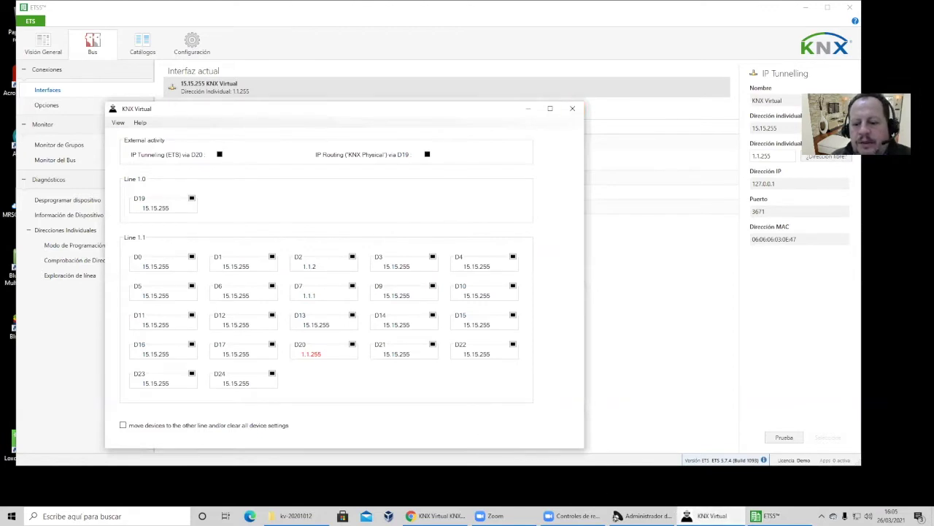
pyautogui.click(768, 516)
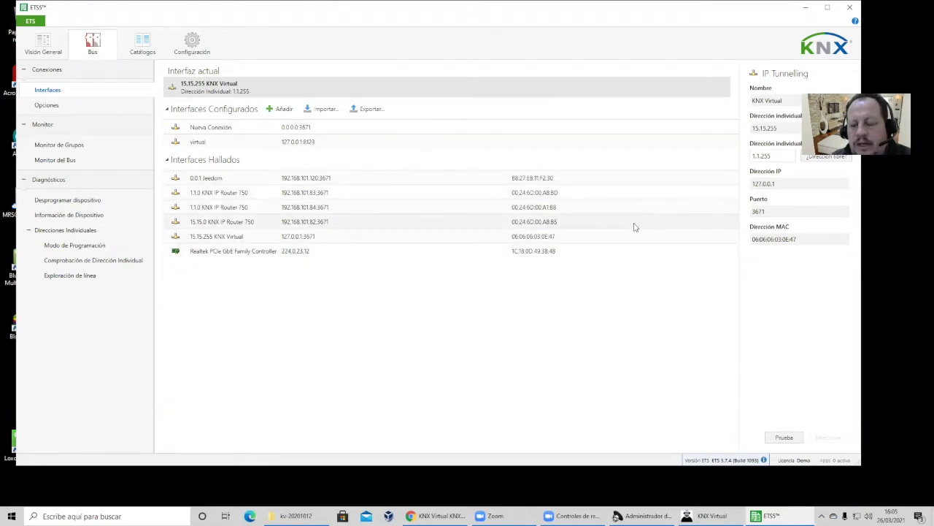
# Create a project named "My primer proyecto con KNX Virtual" with IP backbone, TP line 1.1 and three-level group addresses
pyautogui.click(46, 44)
pyautogui.click(30, 92)
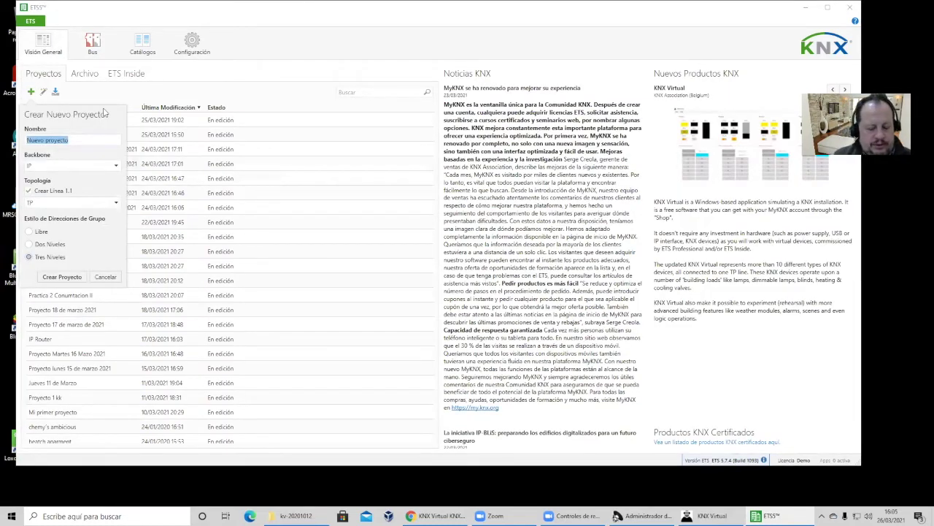
pyautogui.write('My primer proyecto')
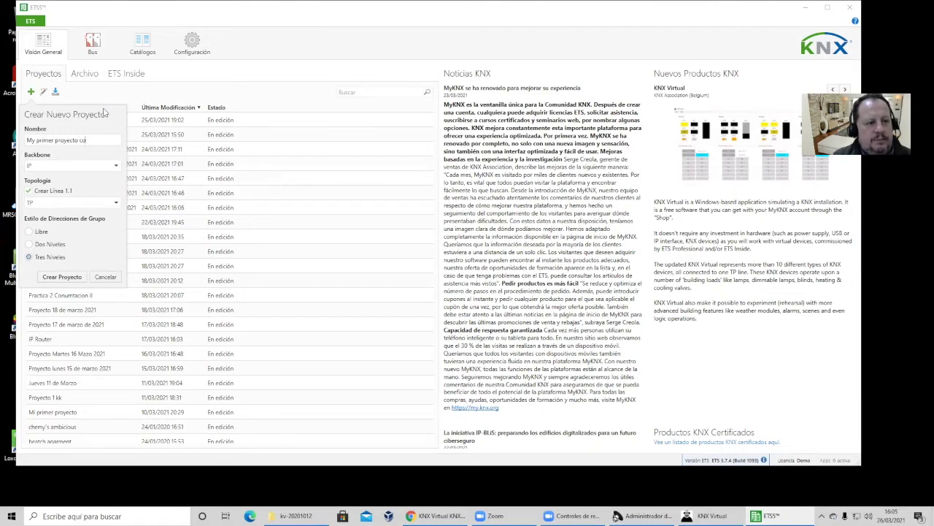
pyautogui.write(' con KNX Virtual')
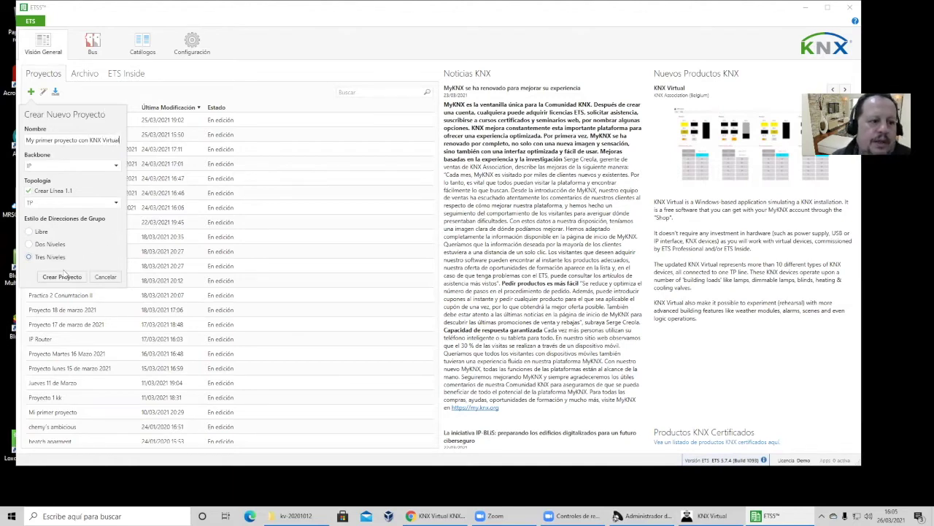
pyautogui.click(59, 277)
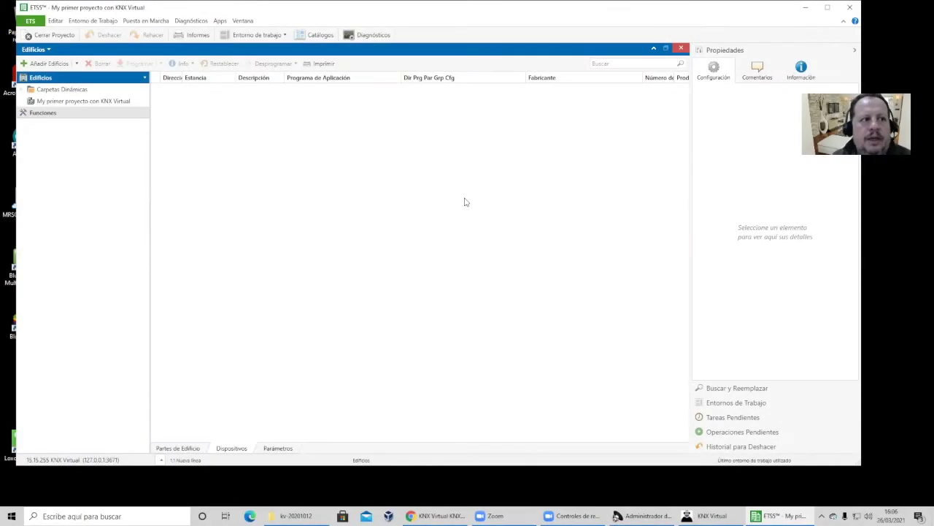
# Switch the Edificios view to Topología with area 1 expanded, and open the product catalogue alongside it
pyautogui.click(35, 49)
pyautogui.click(58, 93)
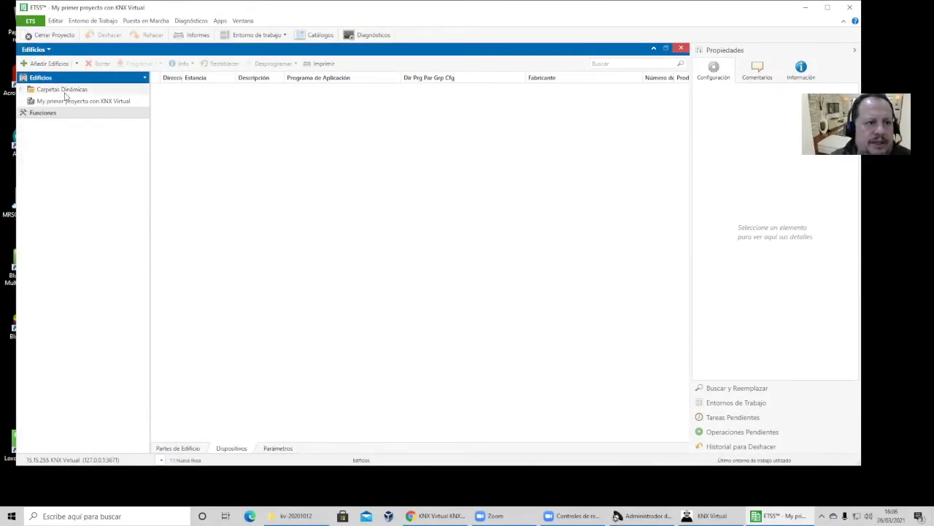
pyautogui.click(22, 101)
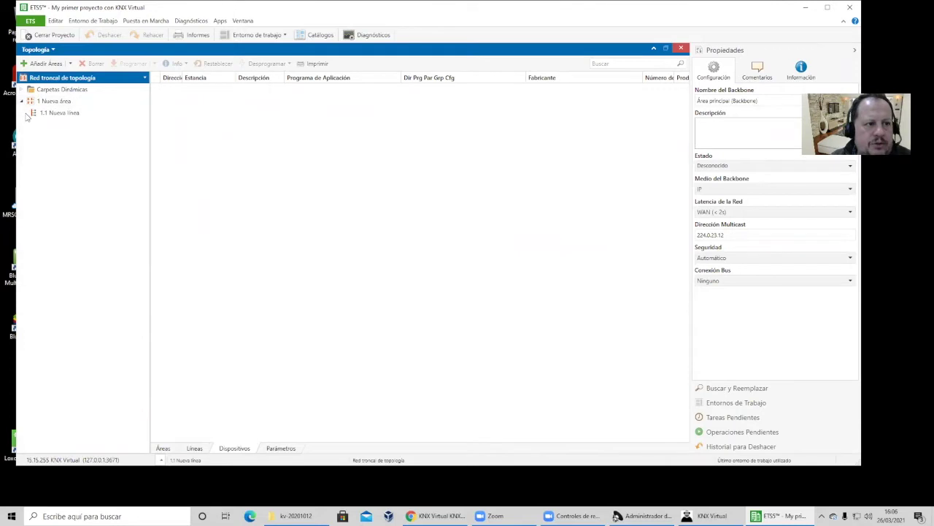
pyautogui.click(318, 35)
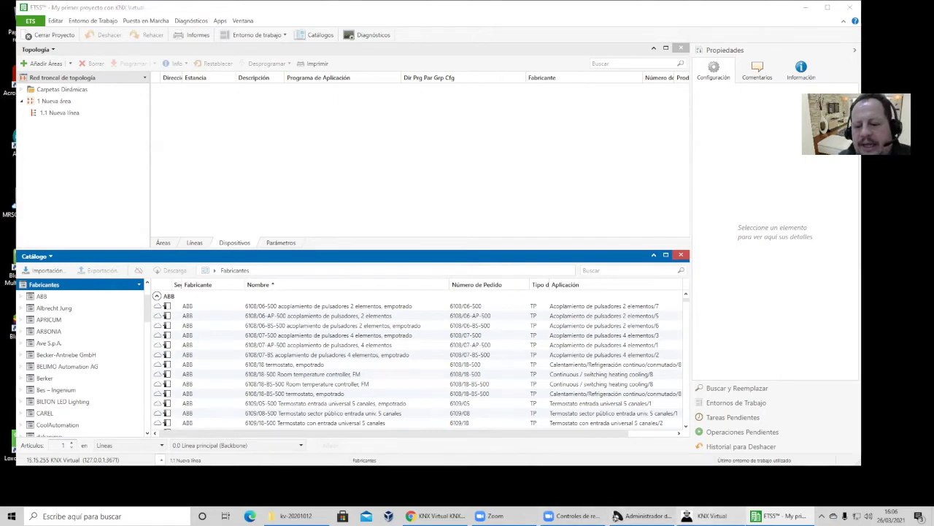
# Bring up KNX Virtual briefly to view its device overview, and go back to the ETS5 project
pyautogui.click(707, 516)
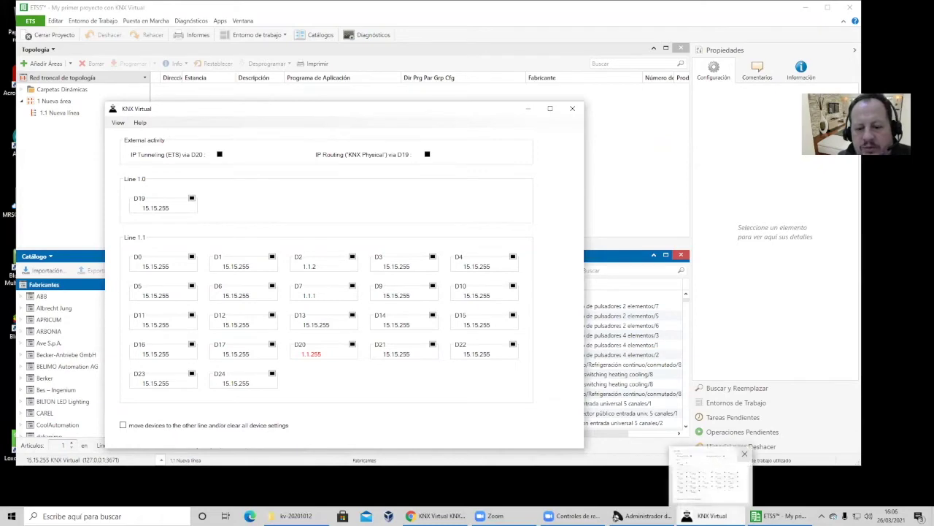
pyautogui.click(707, 516)
pyautogui.click(707, 515)
pyautogui.click(707, 516)
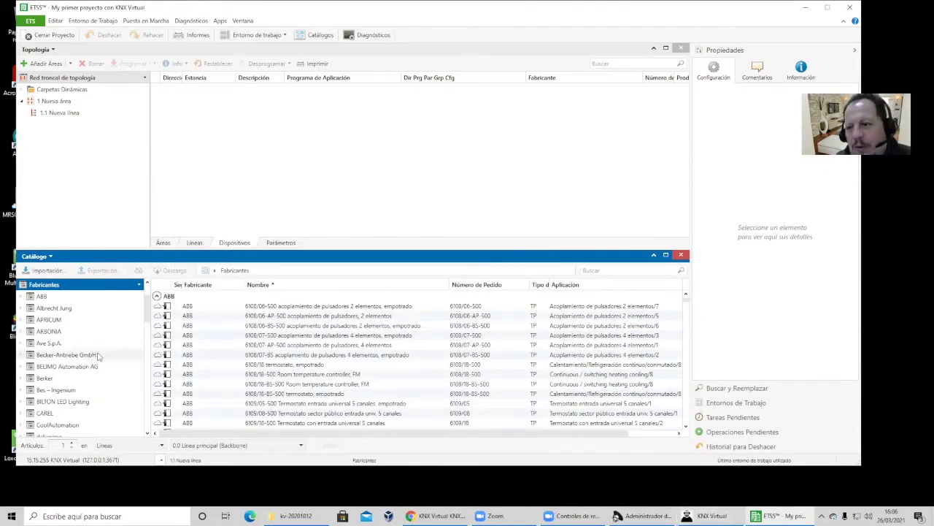
# Find KNX Association in the catalogue's manufacturer list and show its products
pyautogui.scroll(-2, 80, 348)
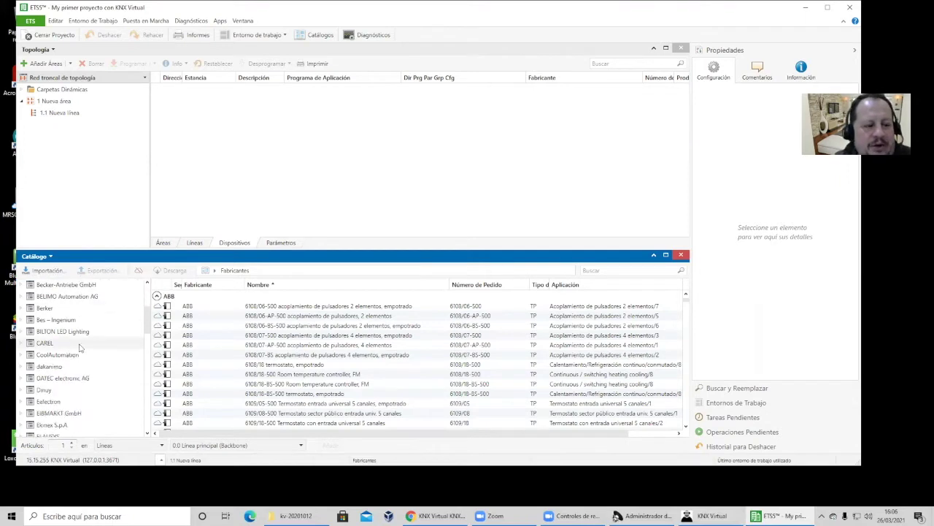
pyautogui.scroll(-6, 80, 347)
pyautogui.scroll(-2, 81, 348)
pyautogui.scroll(-1, 80, 347)
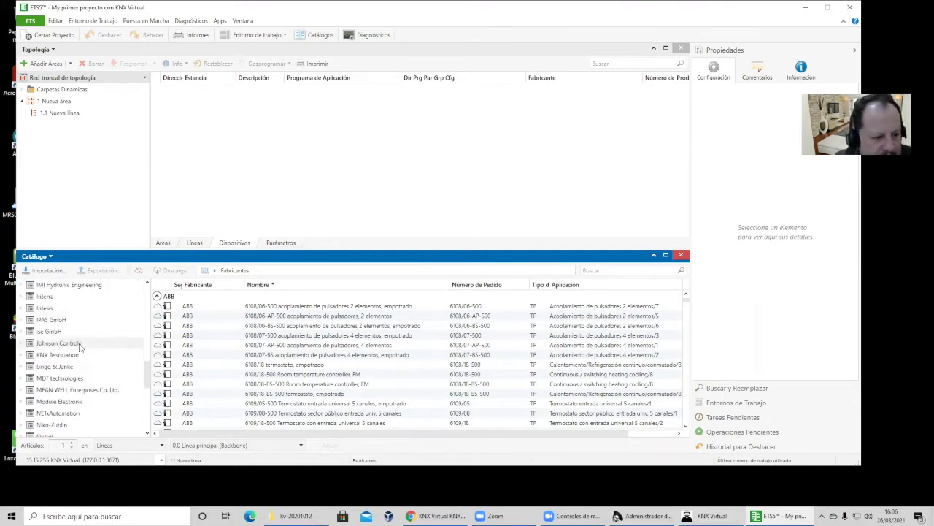
pyautogui.click(61, 355)
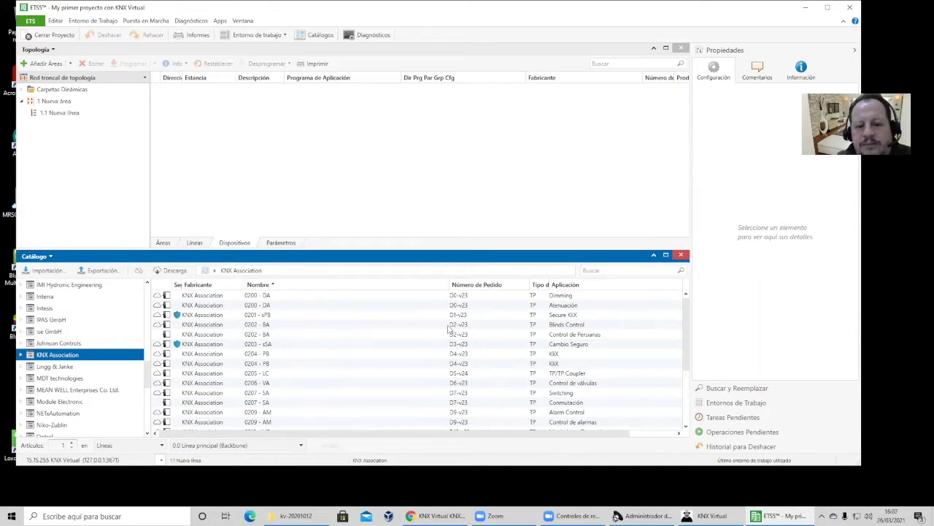
# Narrow the Nombre column to reveal the version column and look through the KNX Association products
pyautogui.moveTo(449, 285); pyautogui.dragTo(337, 288)
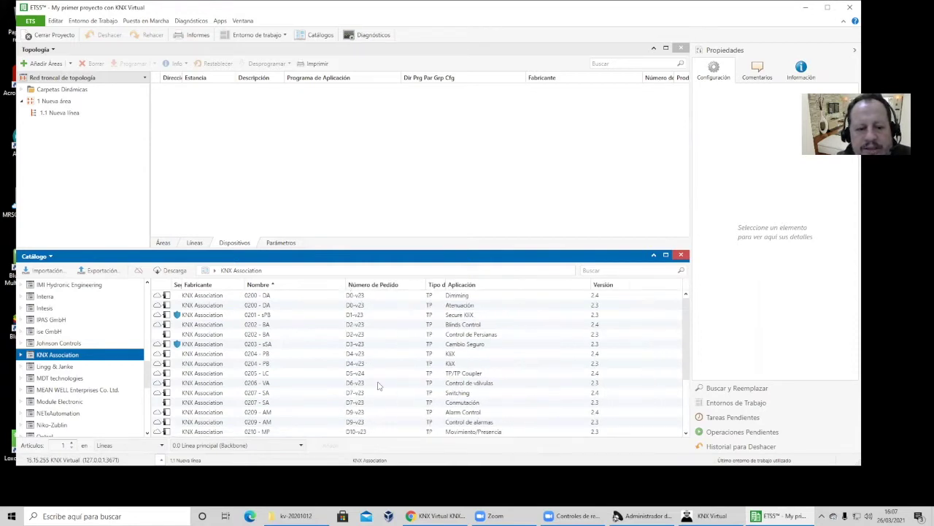
pyautogui.scroll(-3, 378, 404)
pyautogui.scroll(3, 379, 398)
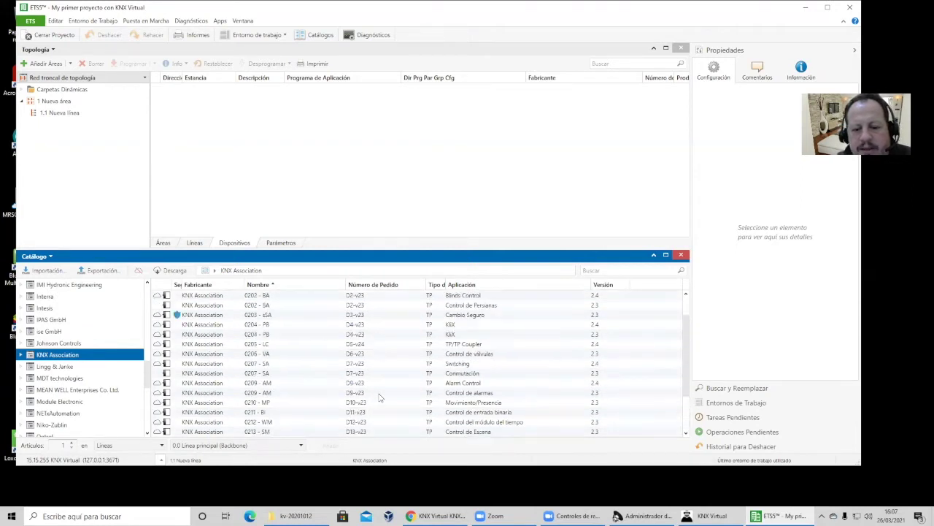
pyautogui.scroll(-3, 379, 398)
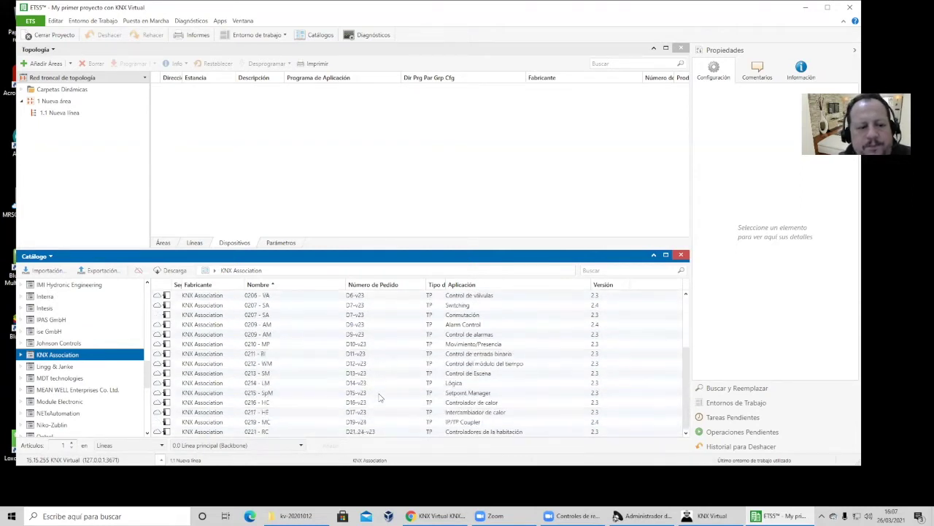
pyautogui.scroll(3, 379, 398)
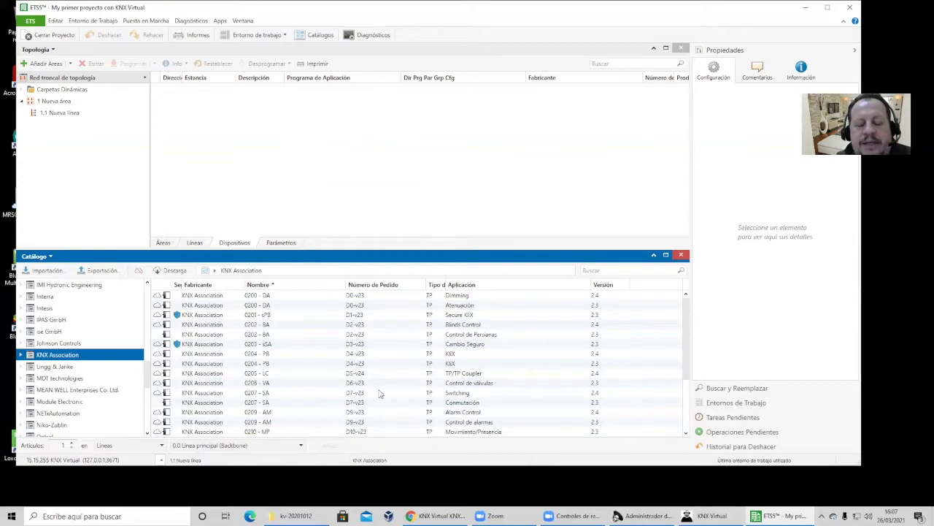
# Review the Supported Devices table in KNX Virtual, close it, and return to the ETS5 catalogue
pyautogui.click(686, 514)
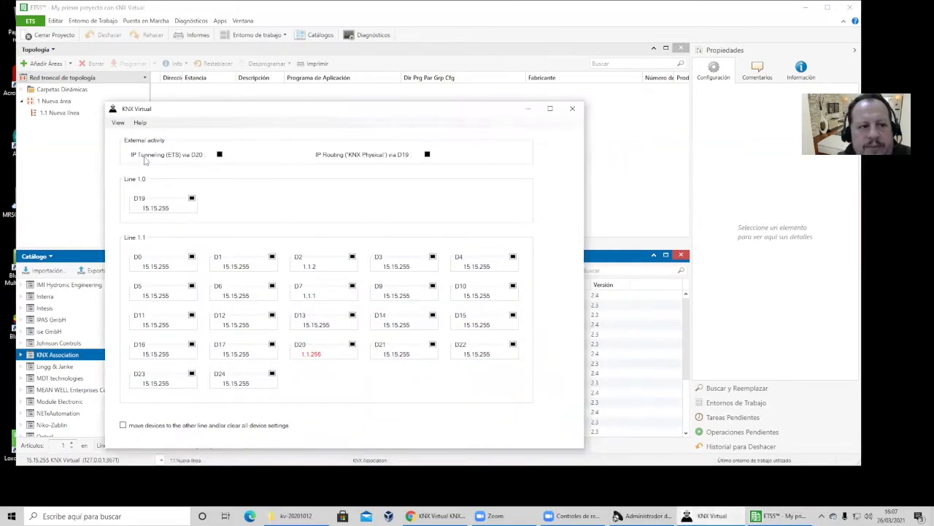
pyautogui.click(140, 123)
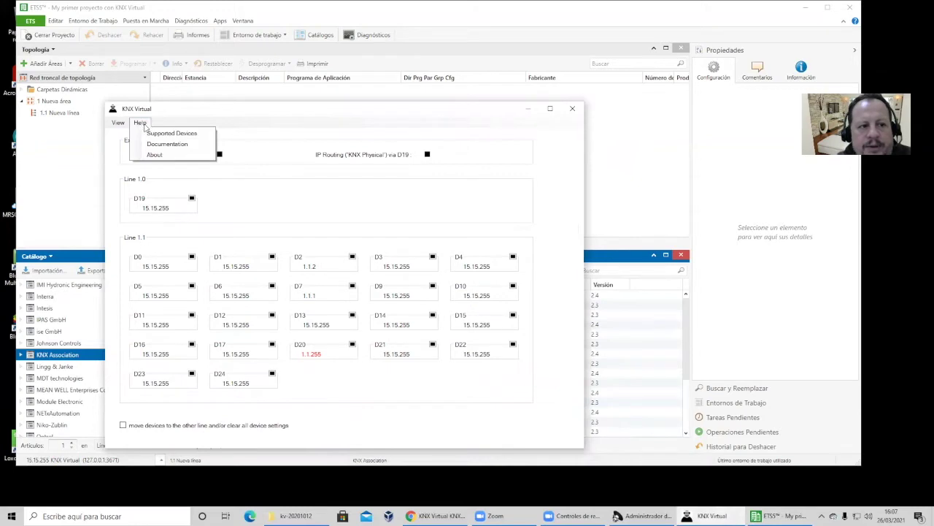
pyautogui.click(167, 134)
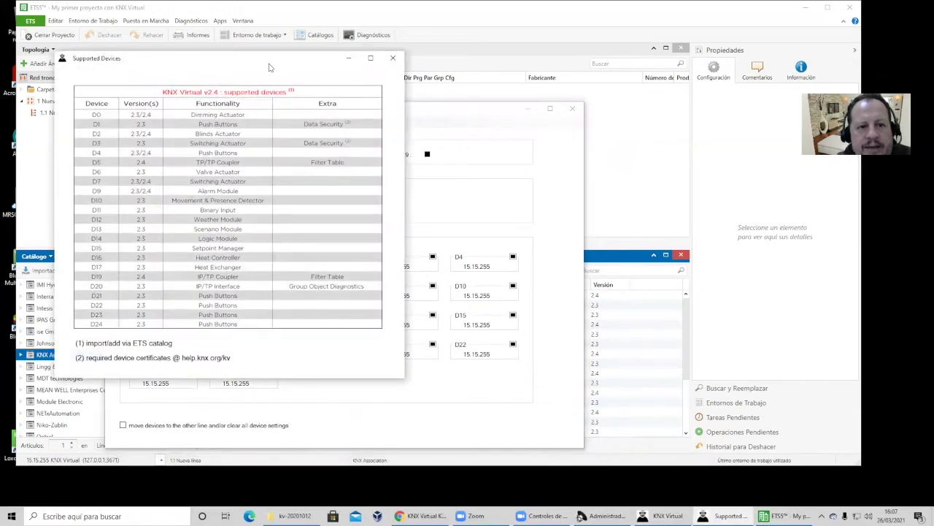
pyautogui.moveTo(268, 67); pyautogui.dragTo(408, 118)
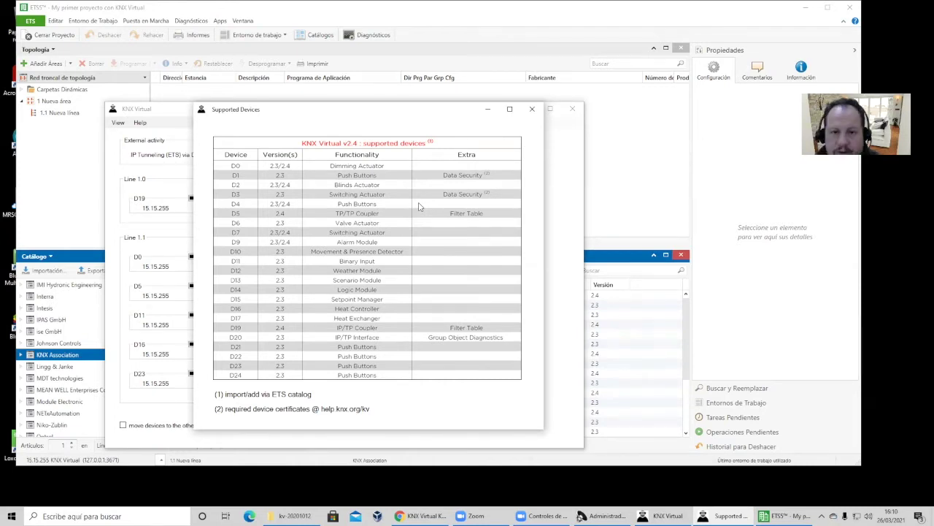
pyautogui.click(532, 109)
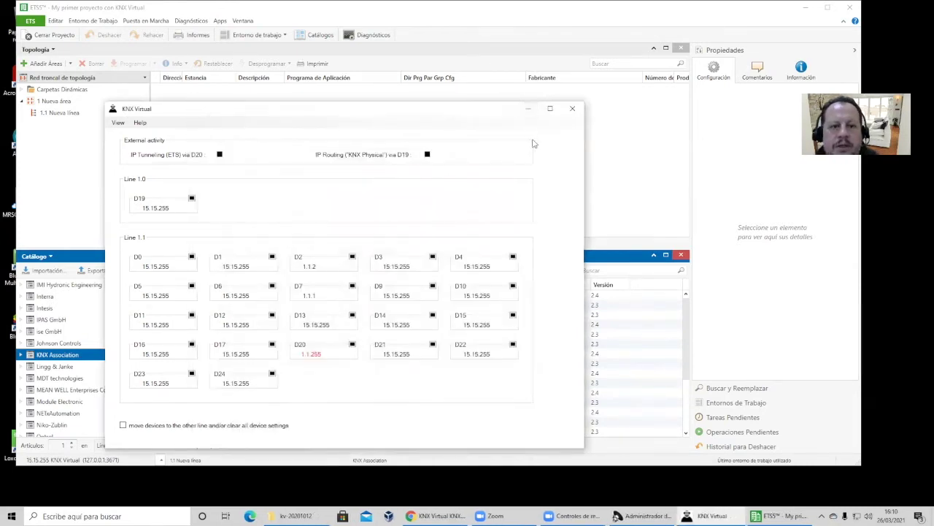
pyautogui.click(528, 109)
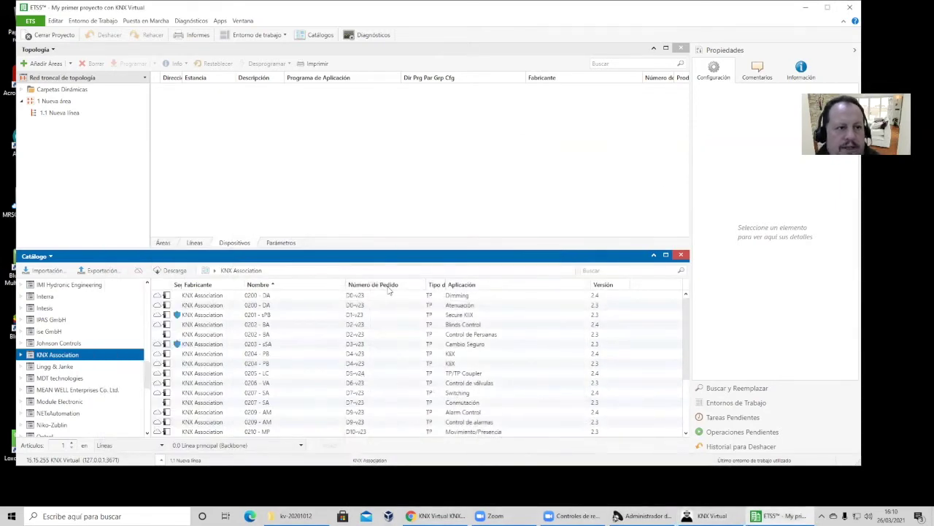
# Add the KNX Association 0204 - PB KliX device, version 2.4, from the catalogue to line 1.1 Nueva línea
pyautogui.click(381, 353)
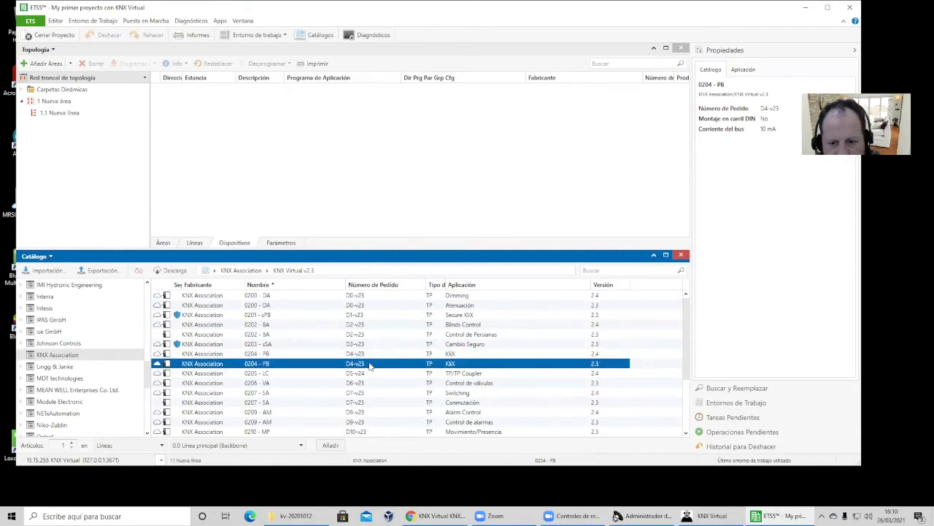
pyautogui.click(365, 365)
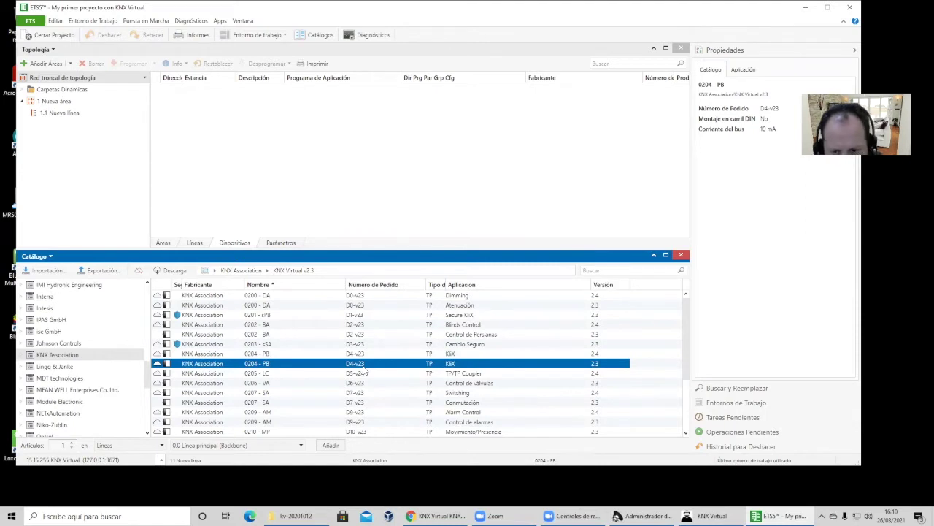
pyautogui.click(360, 355)
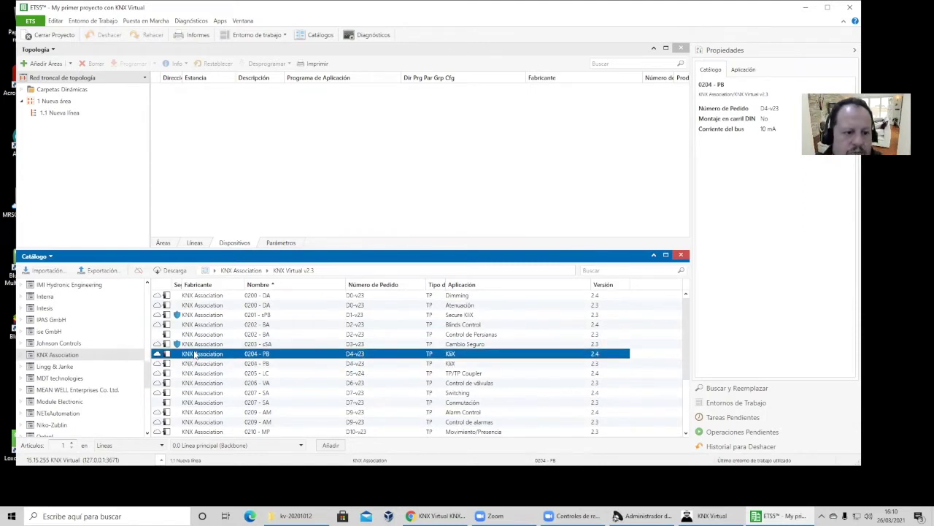
pyautogui.moveTo(191, 355); pyautogui.dragTo(69, 117)
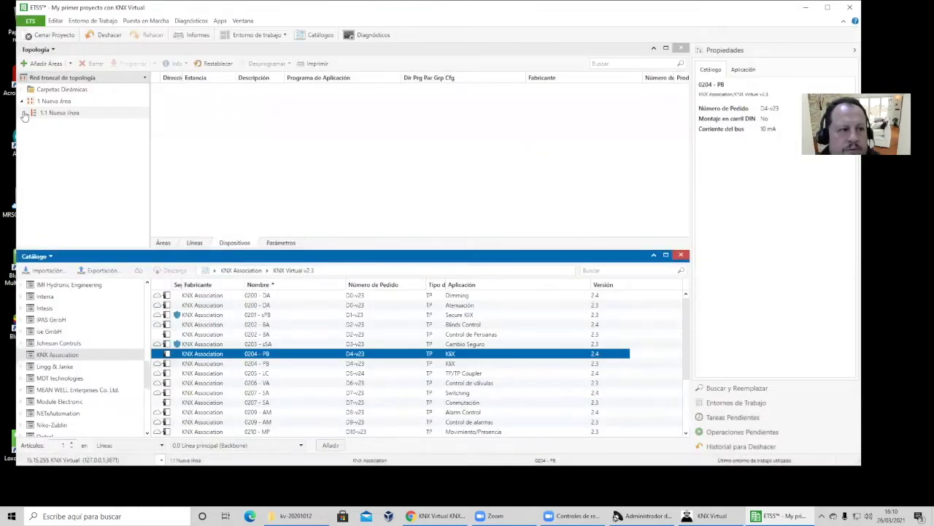
# Rename the KliX (D4) device on line 1.1 as KliX (D4) Botonera and collapse its channel list
pyautogui.moveTo(36, 116); pyautogui.dragTo(40, 115)
pyautogui.click(29, 124)
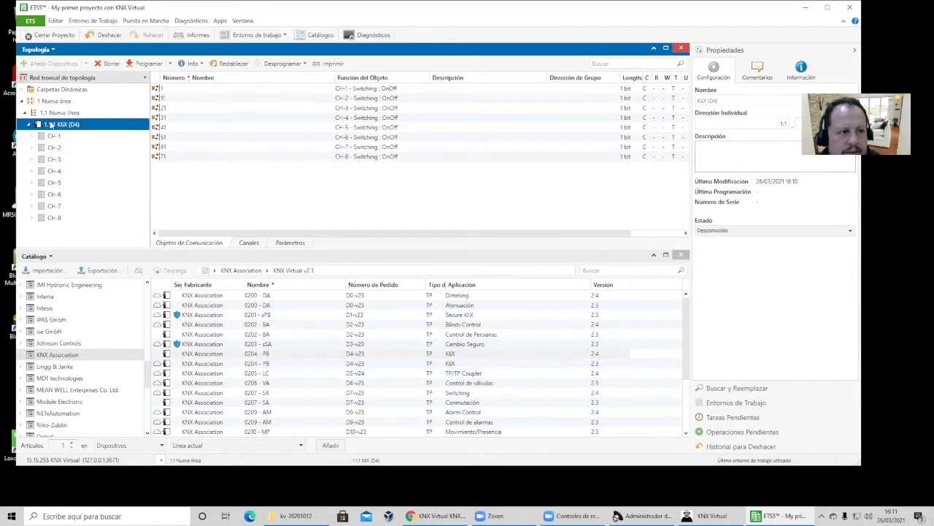
pyautogui.click(730, 101)
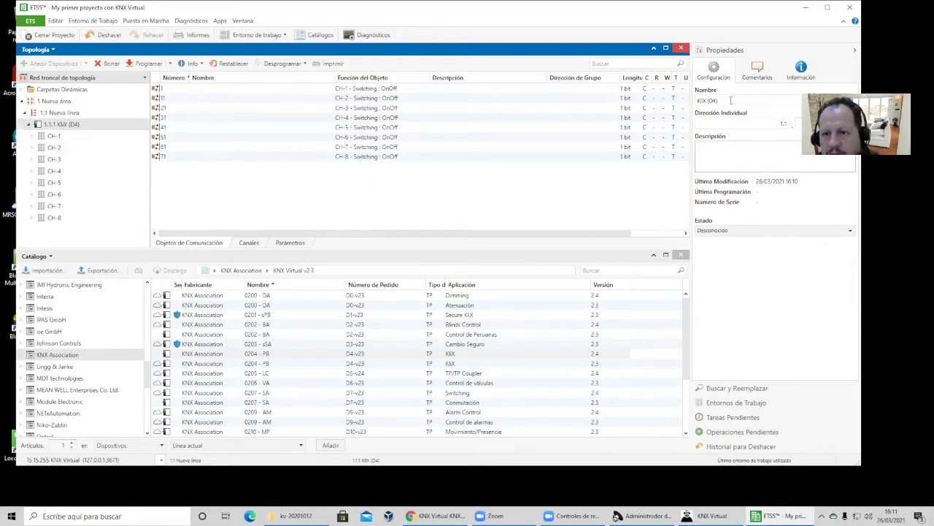
pyautogui.write('Bol')
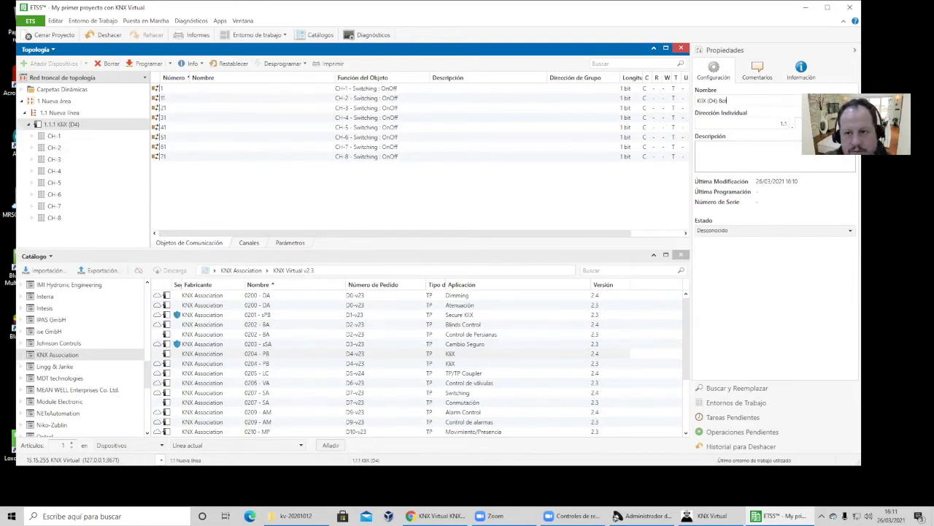
pyautogui.press('BackSpace')
pyautogui.write('tonera')
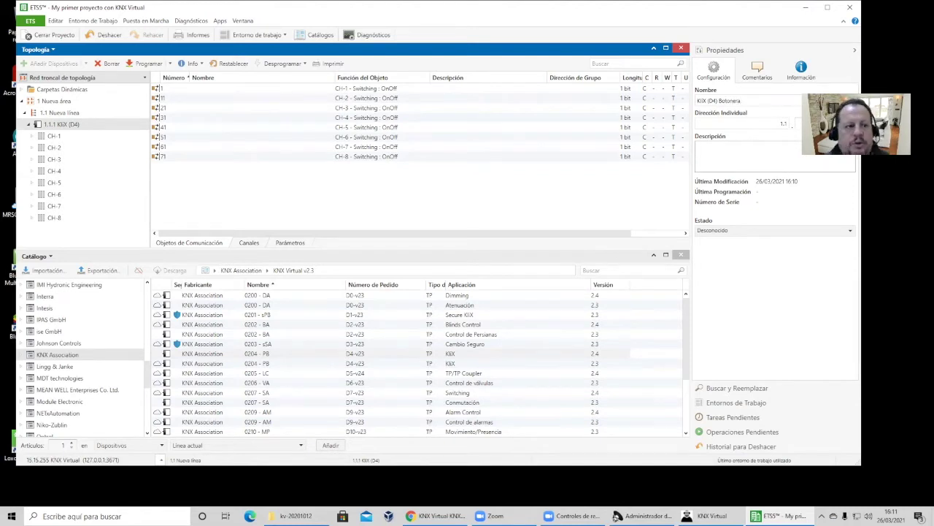
pyautogui.click(28, 126)
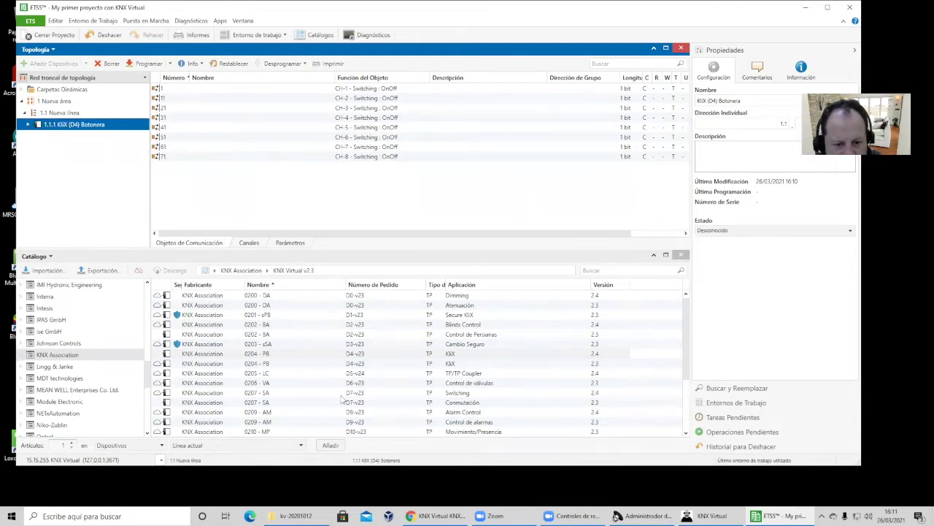
# Compare the two 0207 - SA catalogue entries and add the Switching device, version 2.4, to line 1.1
pyautogui.click(346, 394)
pyautogui.click(549, 403)
pyautogui.click(535, 394)
pyautogui.click(494, 404)
pyautogui.click(478, 396)
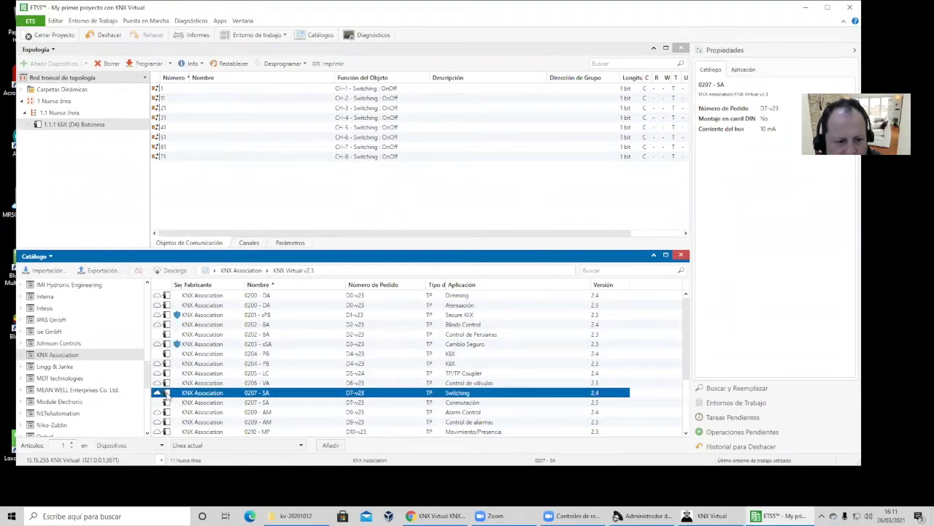
pyautogui.click(174, 403)
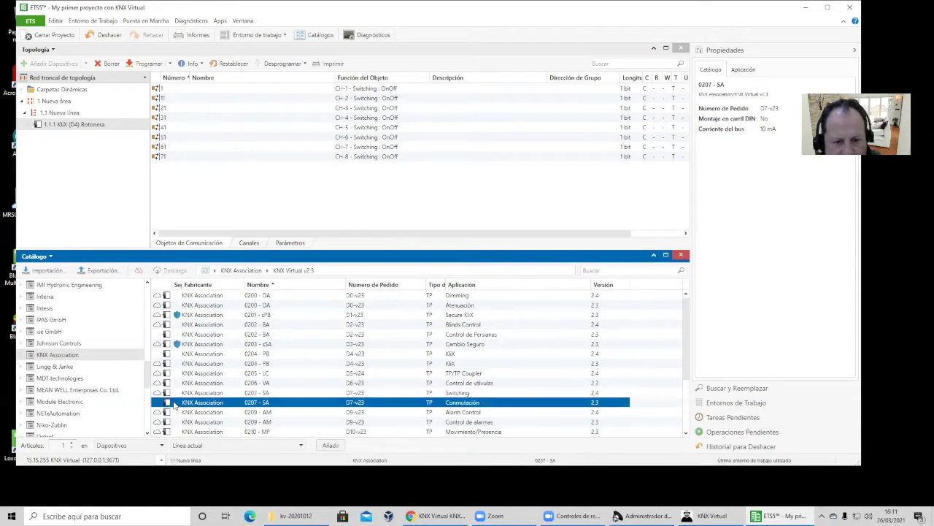
pyautogui.click(170, 394)
pyautogui.click(171, 402)
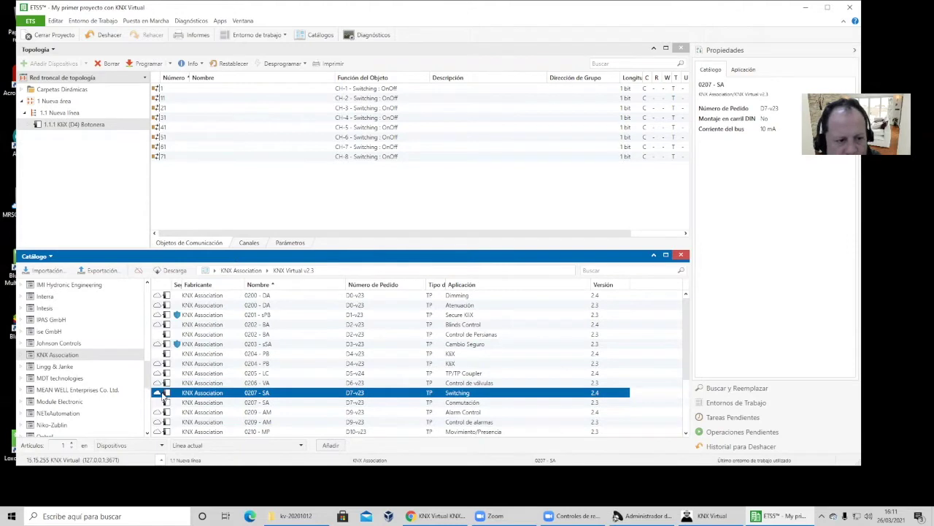
pyautogui.moveTo(167, 396); pyautogui.dragTo(60, 116)
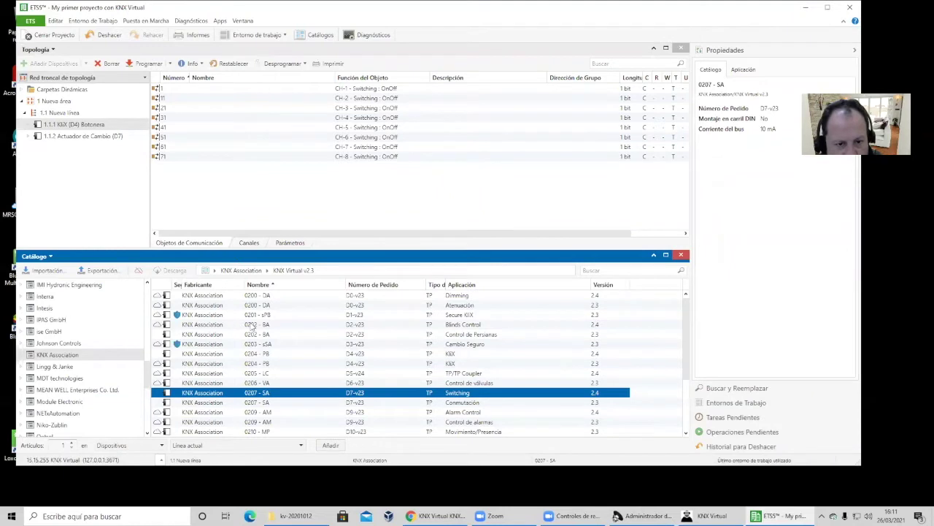
# Add the 0200 - DA Dimming device, version 2.4, from the catalogue to line 1.1
pyautogui.click(312, 297)
pyautogui.click(313, 307)
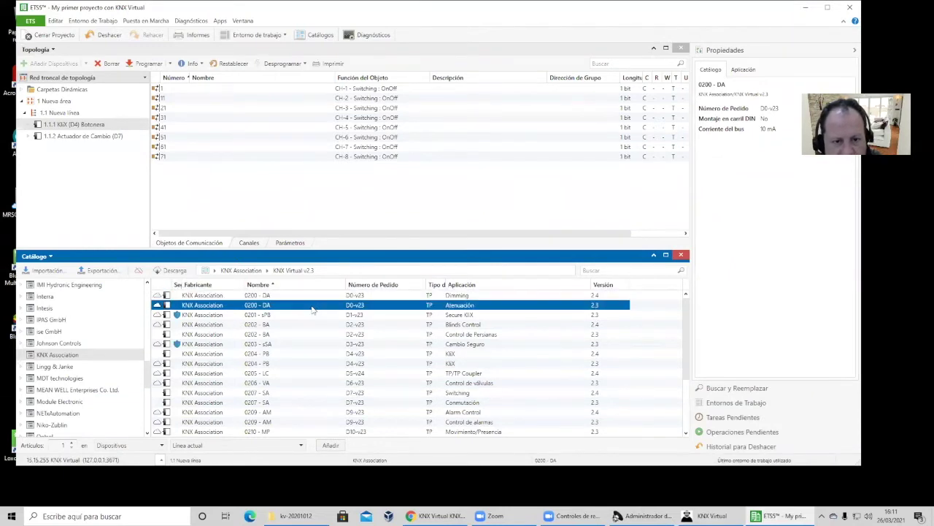
pyautogui.moveTo(296, 296); pyautogui.dragTo(65, 110)
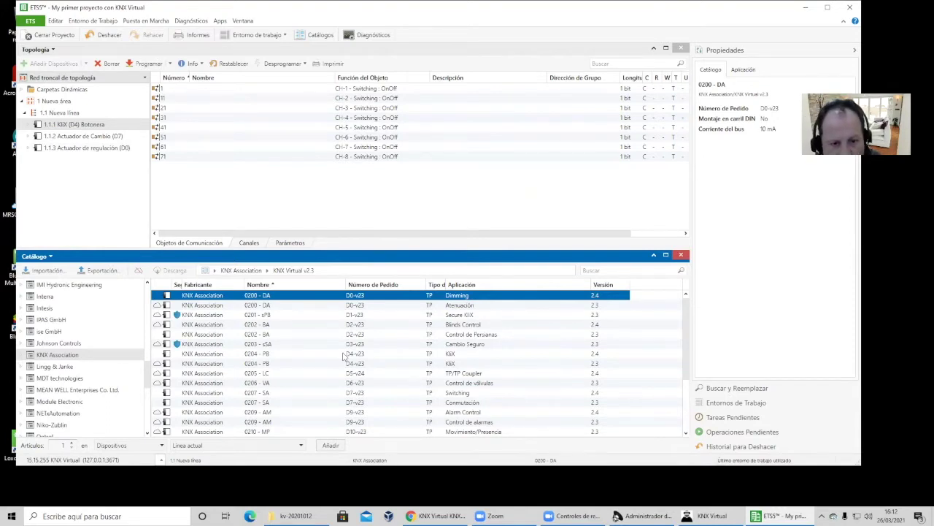
# Add the 0202 - BA Control de Persianas device, version 2.3, from the catalogue to line 1.1
pyautogui.click(348, 327)
pyautogui.click(345, 336)
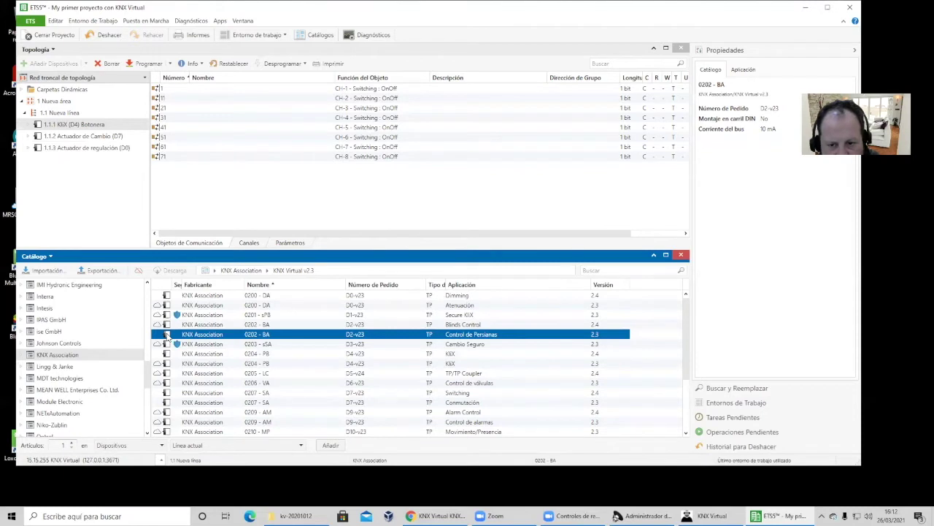
pyautogui.moveTo(167, 336); pyautogui.dragTo(110, 211)
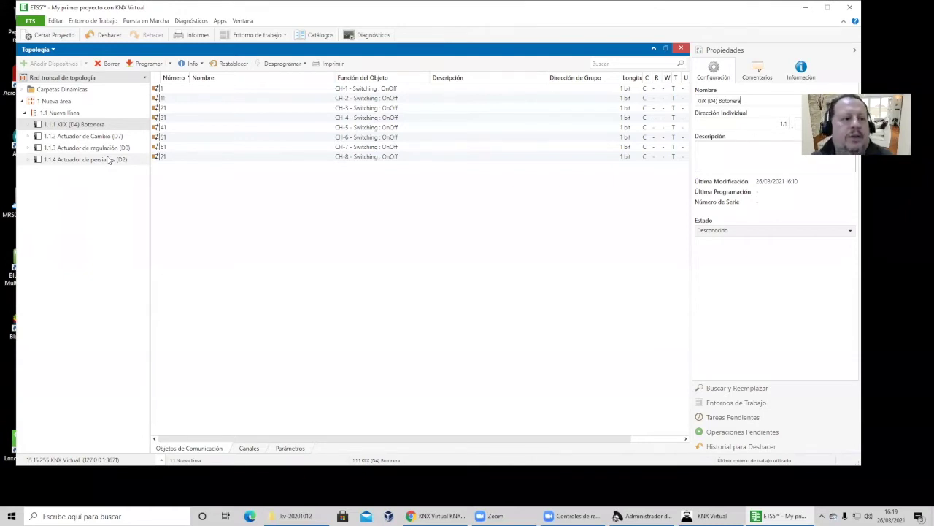
# Try to program the individual address of 1.1.1 KliX (D4) Botonera, activating programming mode on D4 in KNX Virtual
pyautogui.click(102, 125)
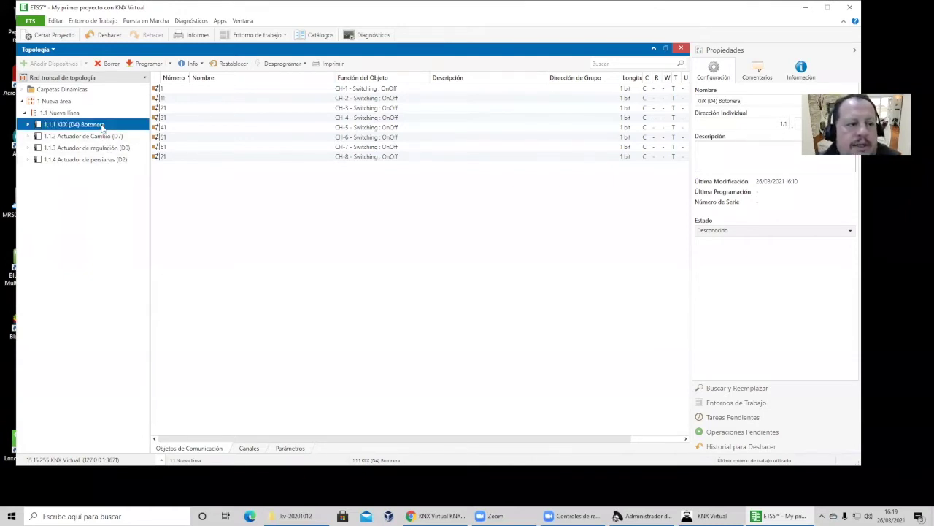
pyautogui.rightClick(103, 127)
pyautogui.moveTo(141, 135)
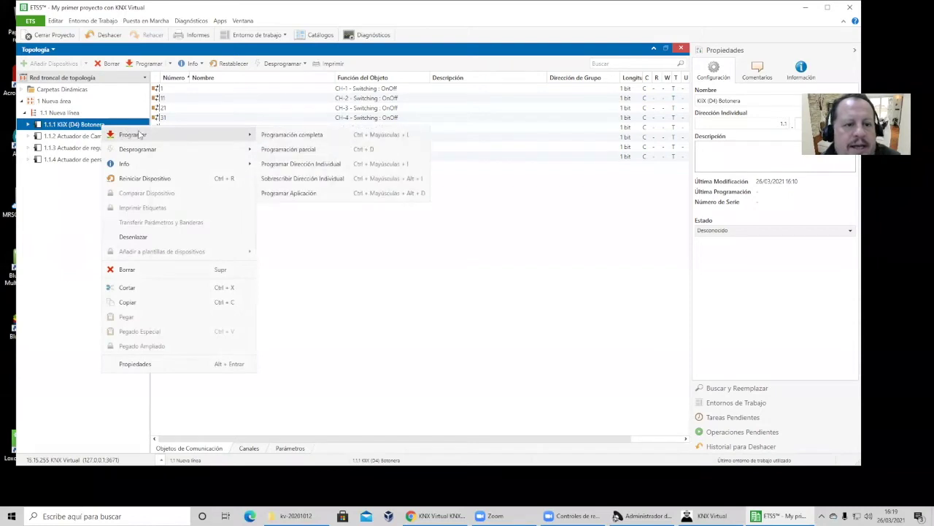
pyautogui.click(286, 165)
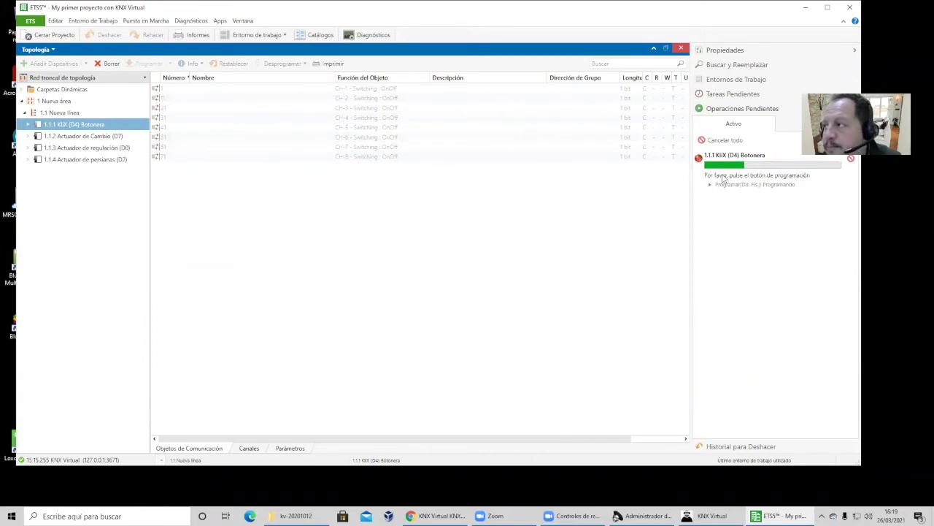
pyautogui.click(706, 515)
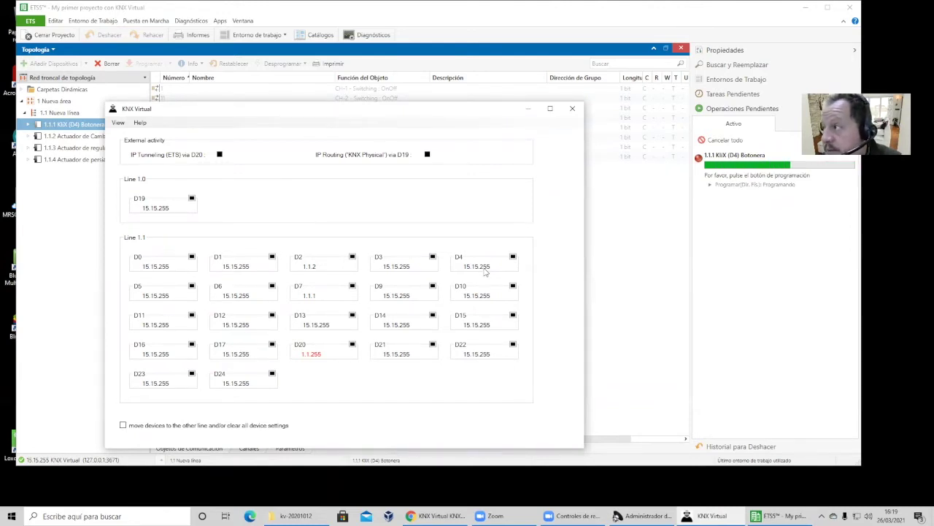
pyautogui.click(513, 258)
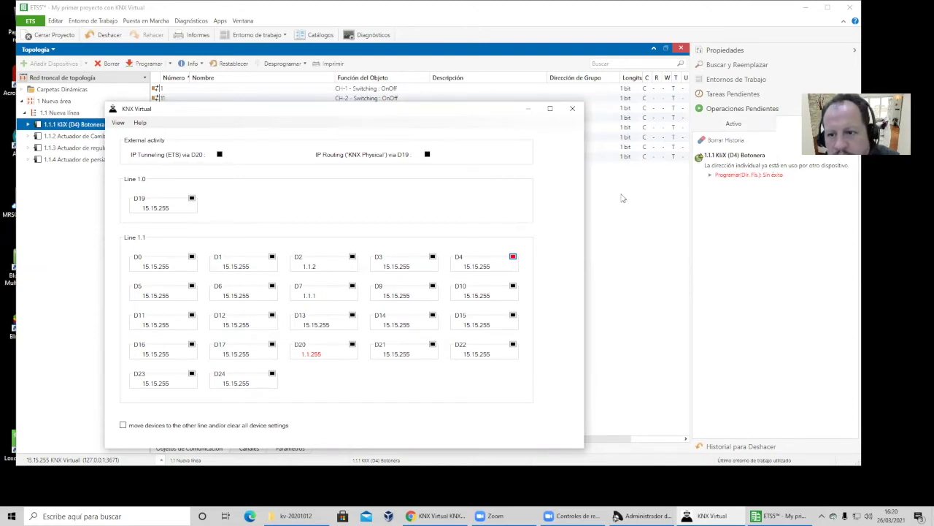
# Check the details of the last programming operation in ETS5 and the bus interface settings, and return to the project
pyautogui.click(709, 177)
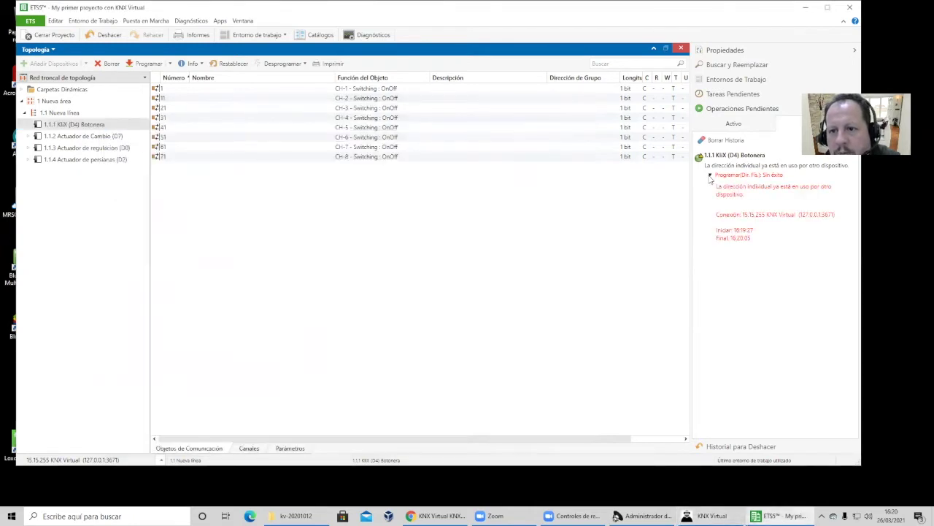
pyautogui.click(710, 178)
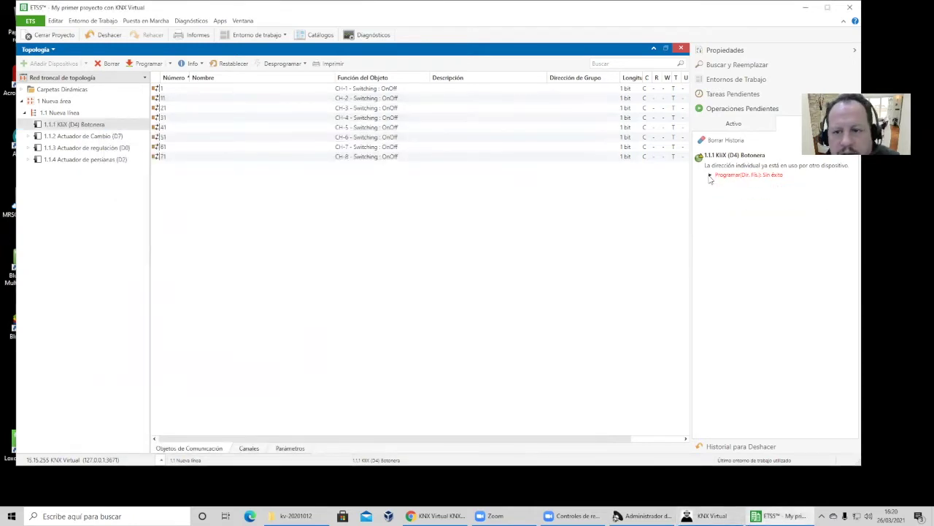
pyautogui.click(31, 21)
pyautogui.click(93, 45)
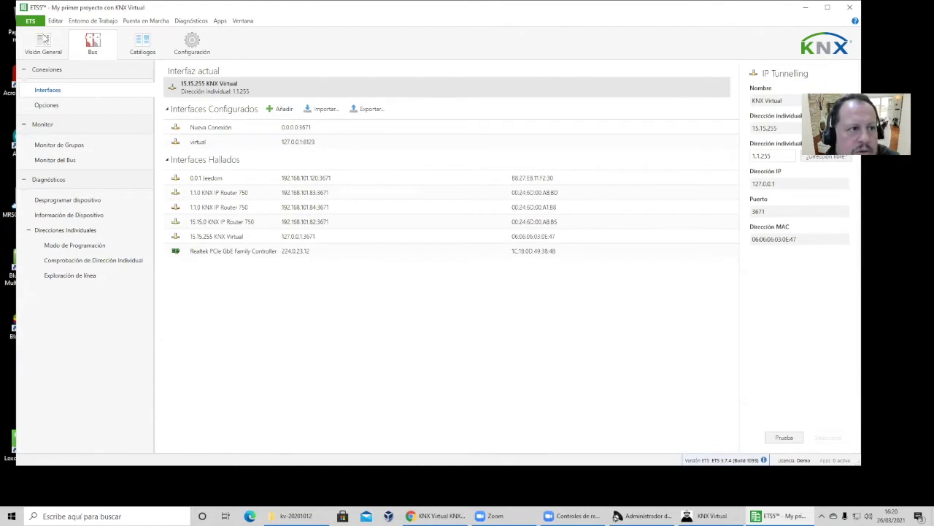
pyautogui.click(31, 21)
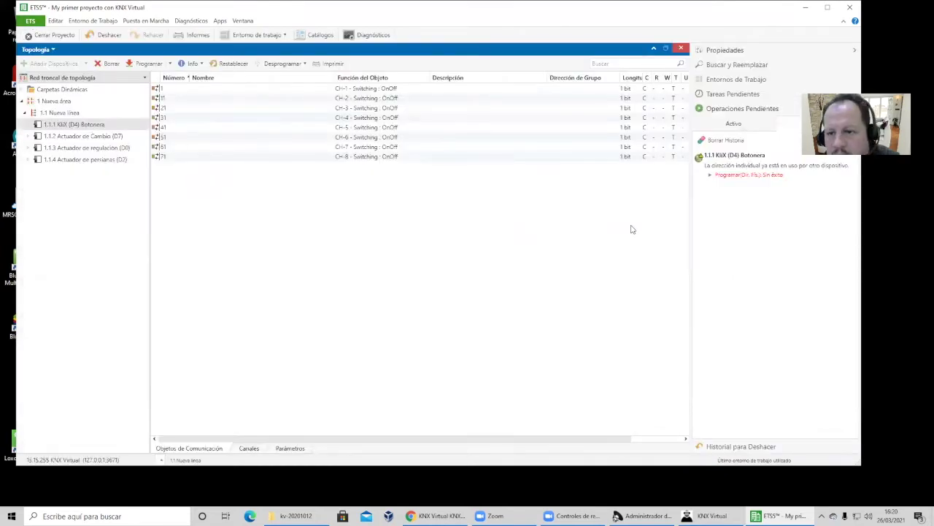
# Switch to KNX Virtual, move its window clear of the topology tree, and turn off programming mode on device D4
pyautogui.click(706, 516)
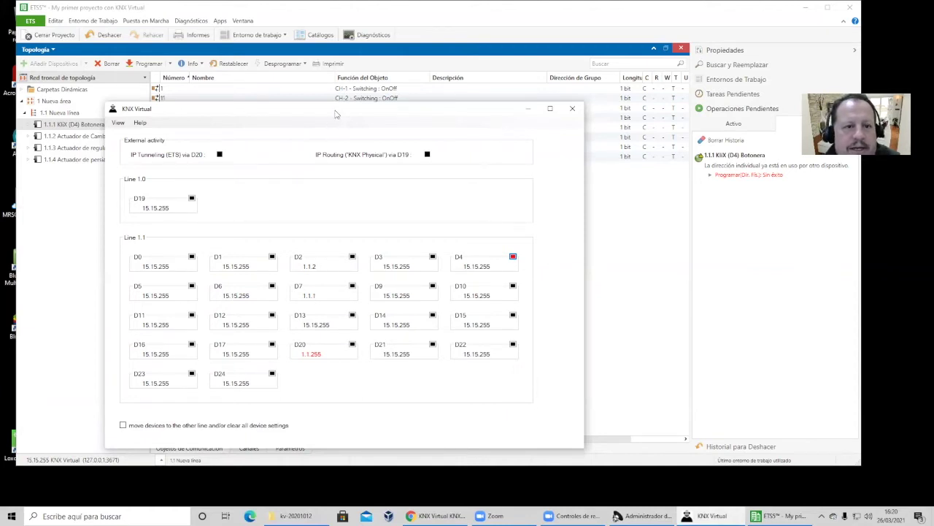
pyautogui.moveTo(361, 72); pyautogui.dragTo(363, 67)
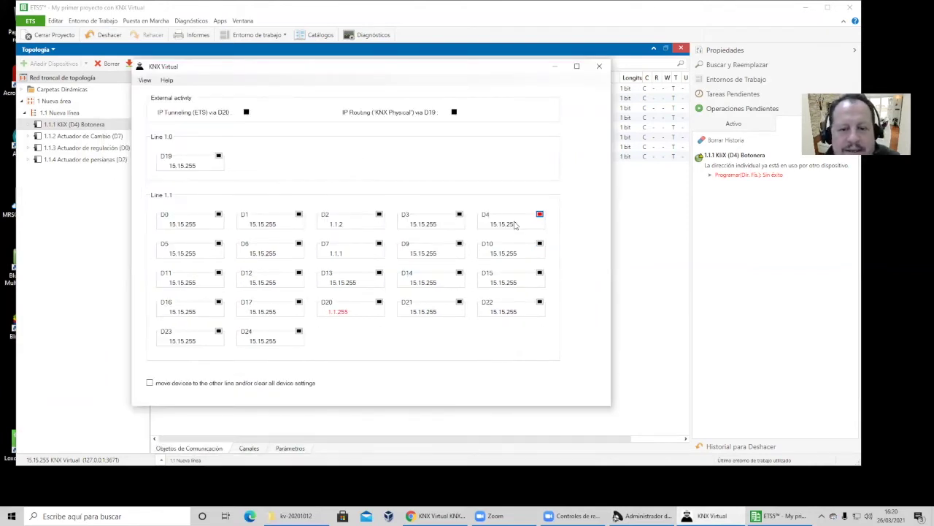
pyautogui.click(540, 215)
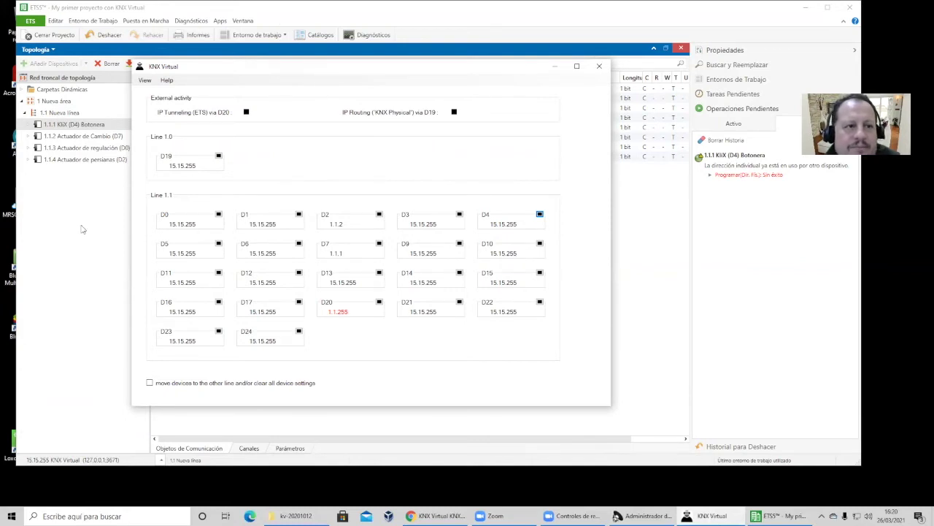
pyautogui.click(190, 21)
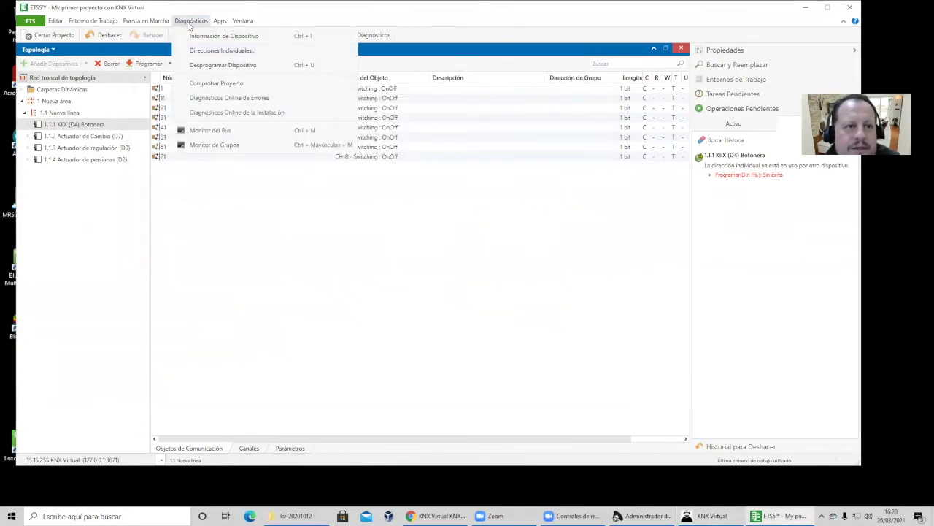
pyautogui.click(216, 66)
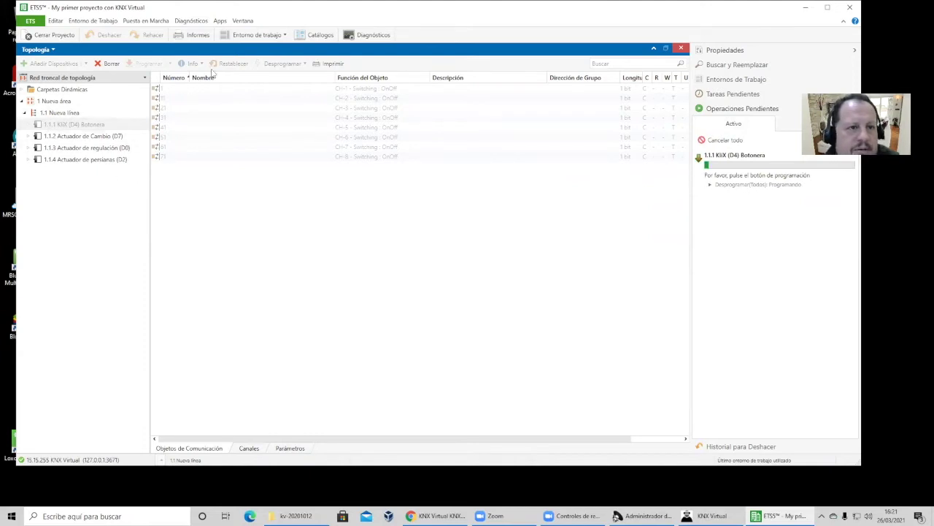
pyautogui.click(368, 35)
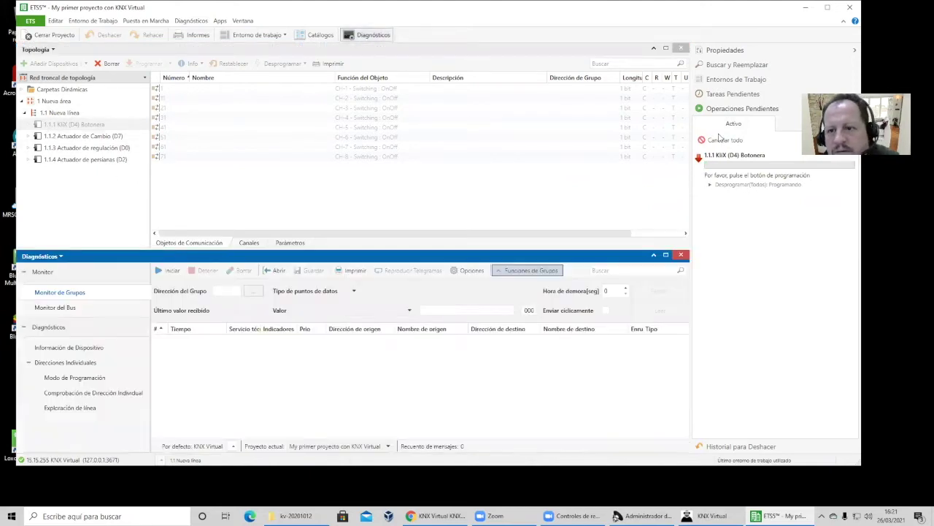
pyautogui.click(722, 140)
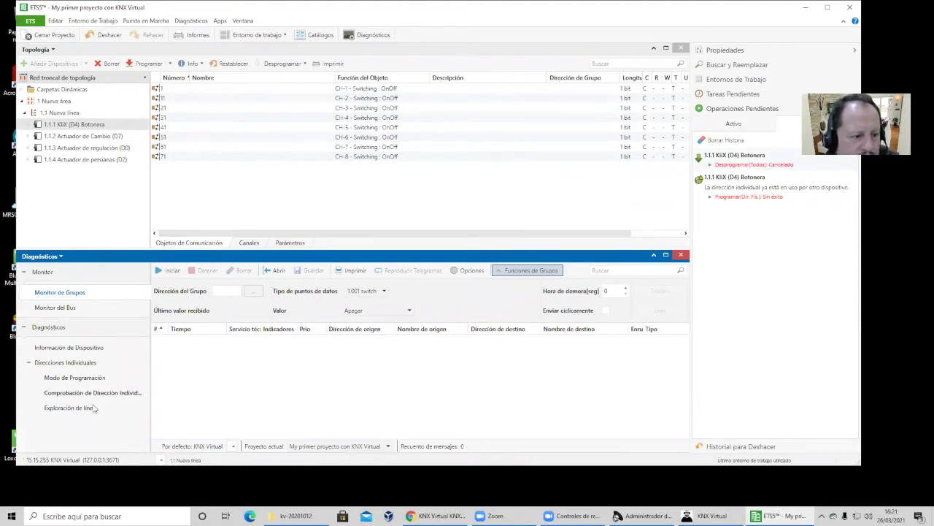
# Unload device D7 from the ETS5 bus diagnostics with its programming mode active in KNX Virtual, and check its address there
pyautogui.click(49, 35)
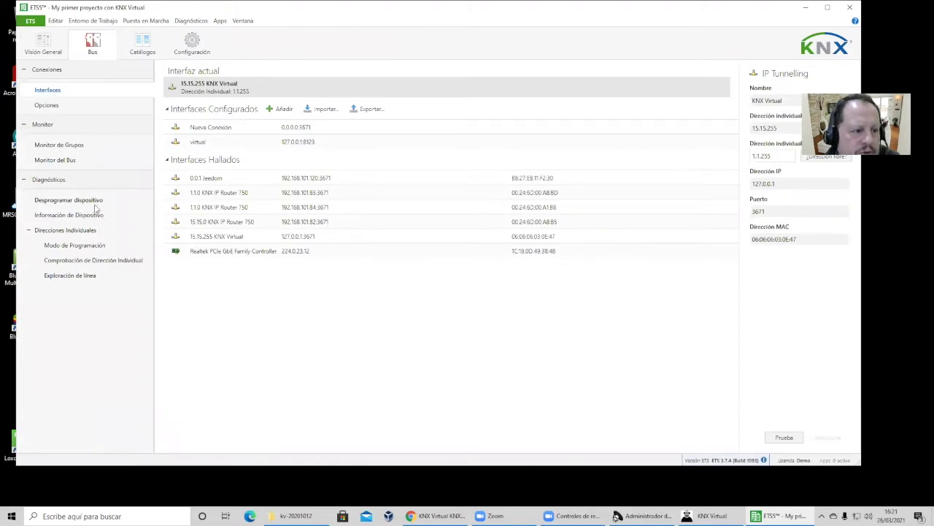
pyautogui.click(73, 200)
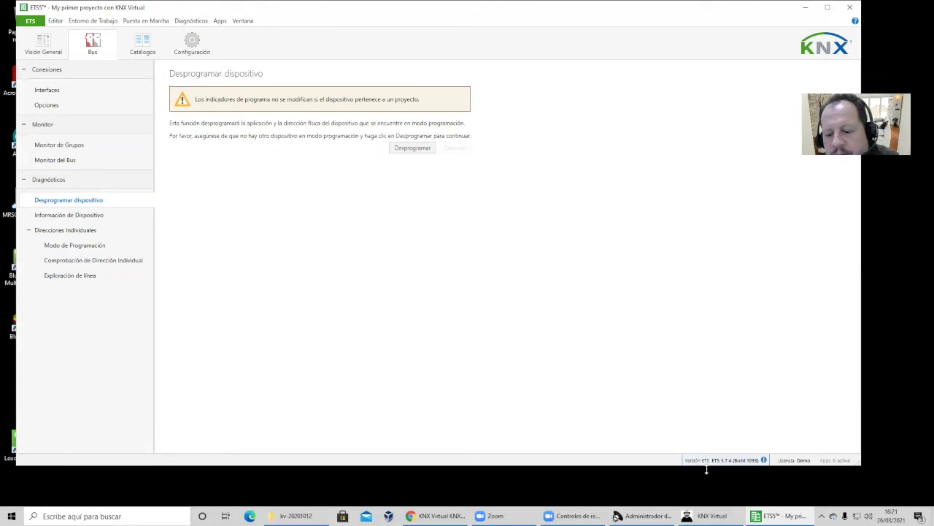
pyautogui.click(703, 515)
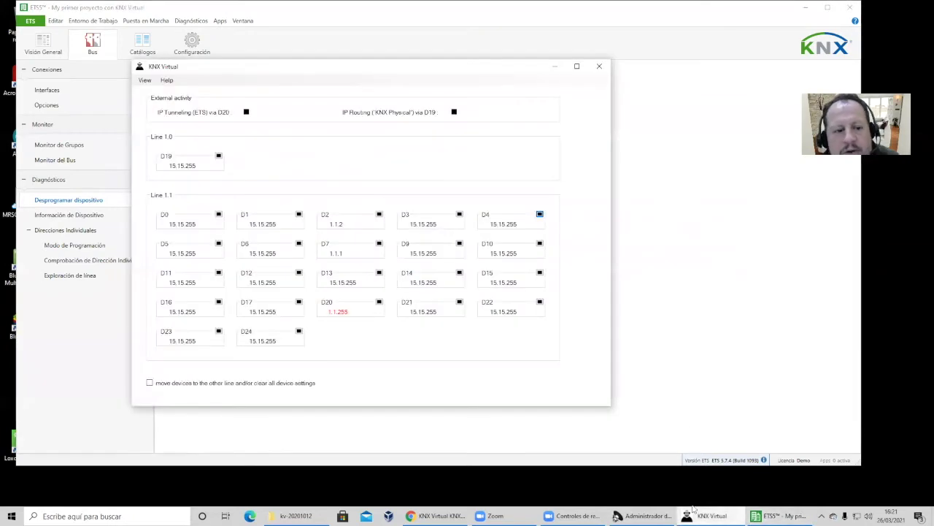
pyautogui.click(379, 244)
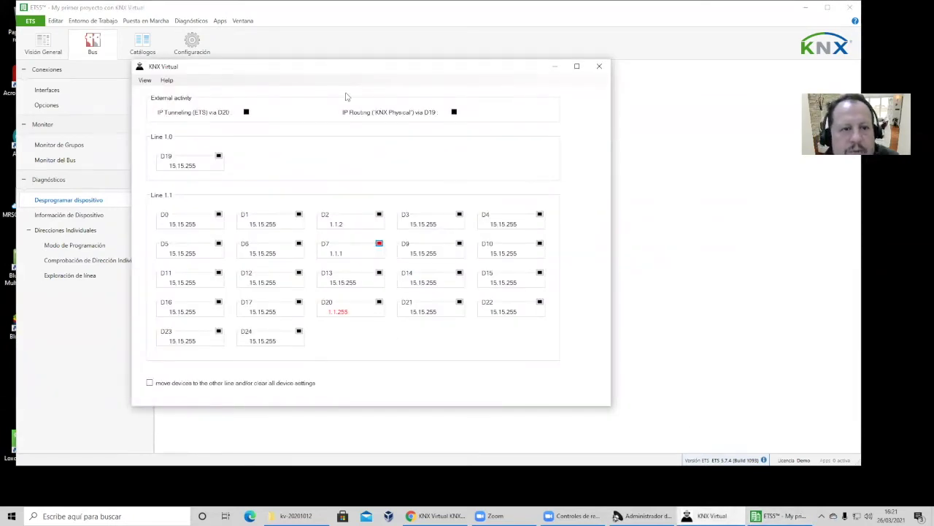
pyautogui.moveTo(358, 76); pyautogui.dragTo(478, 245)
pyautogui.click(411, 149)
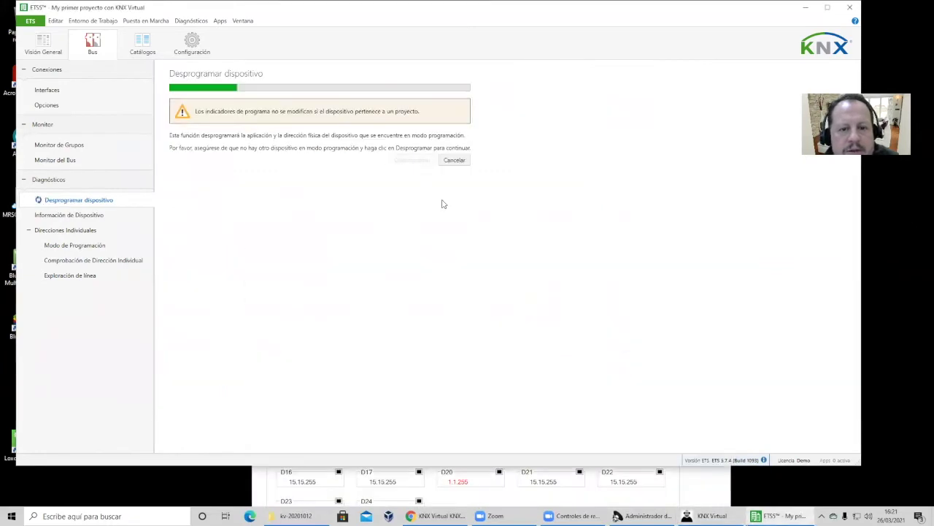
pyautogui.click(591, 497)
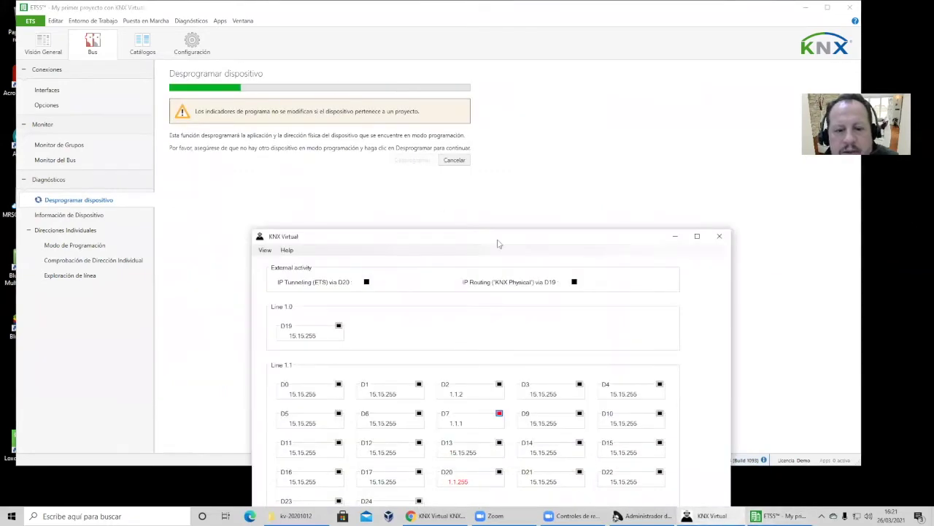
pyautogui.moveTo(499, 238); pyautogui.dragTo(532, 131)
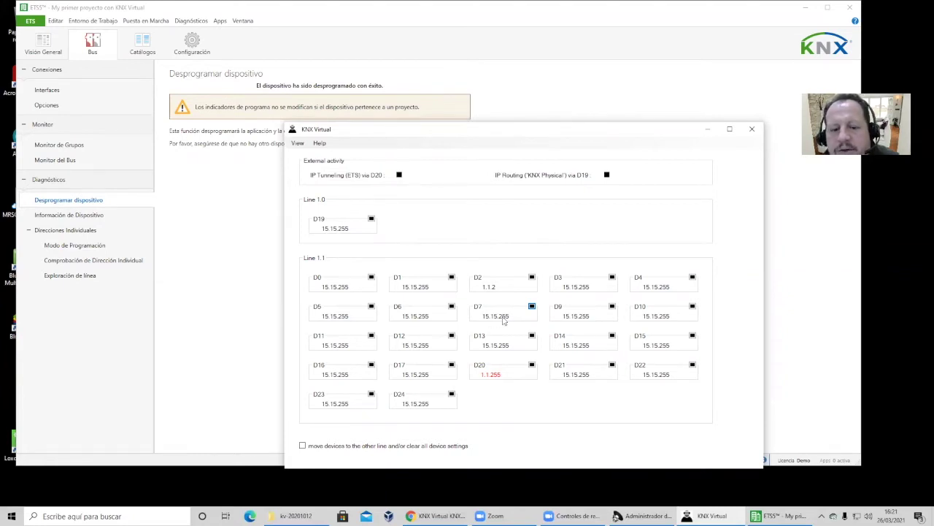
# Activate programming mode on D2 in KNX Virtual, unload the device from ETS5, and check its address in KNX Virtual
pyautogui.click(531, 277)
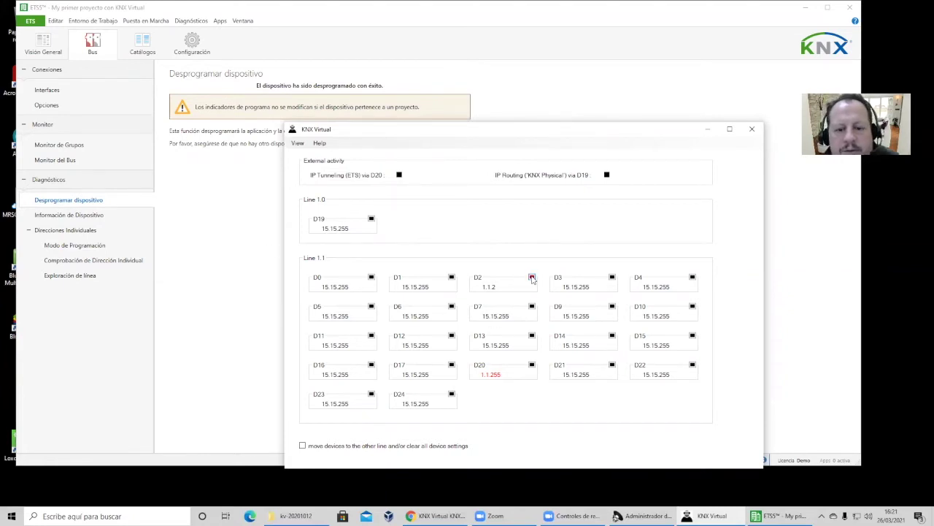
pyautogui.click(245, 182)
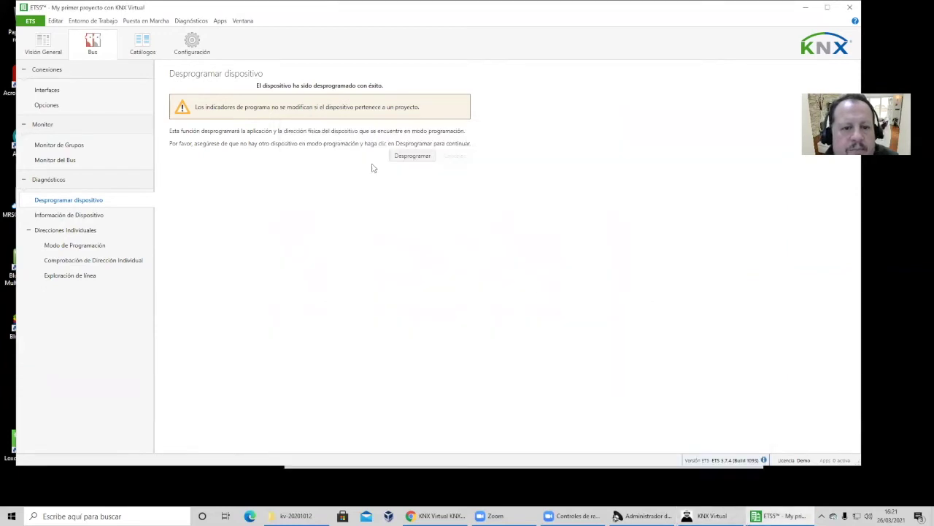
pyautogui.click(395, 155)
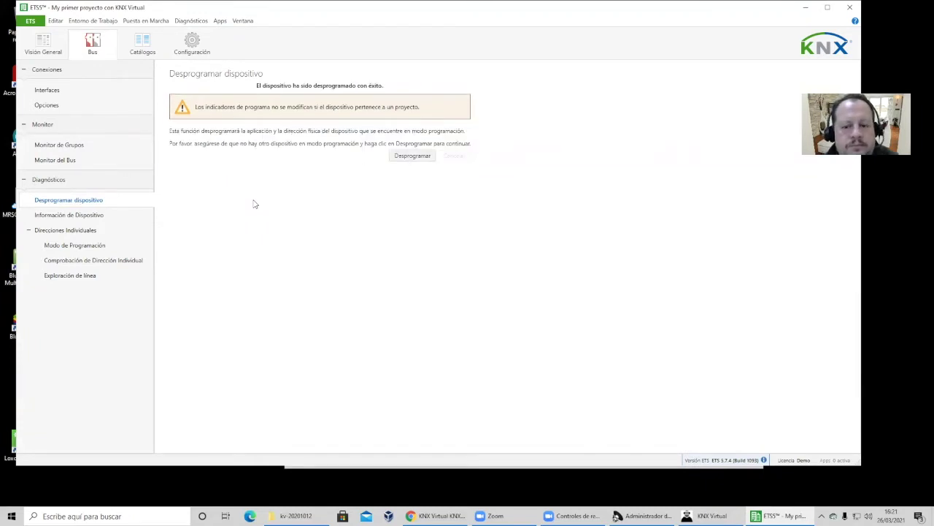
pyautogui.click(702, 515)
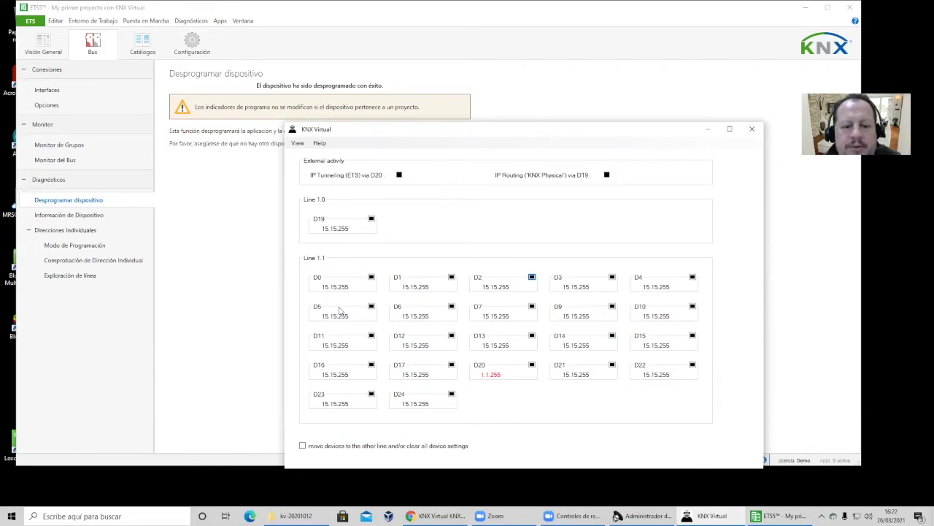
# Return to the ETS5 project and program the individual address of 1.1.1 KliX (D4) Botonera into device D4 in KNX Virtual
pyautogui.click(38, 42)
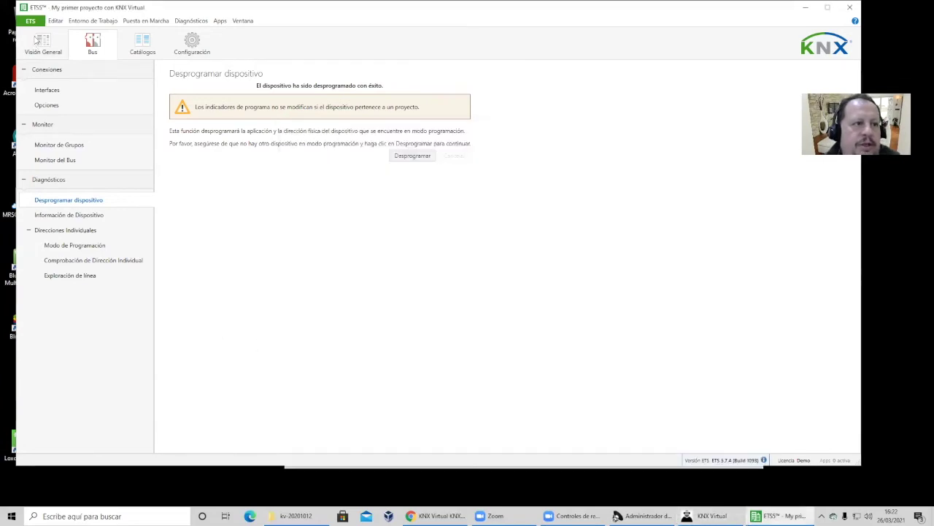
pyautogui.click(30, 21)
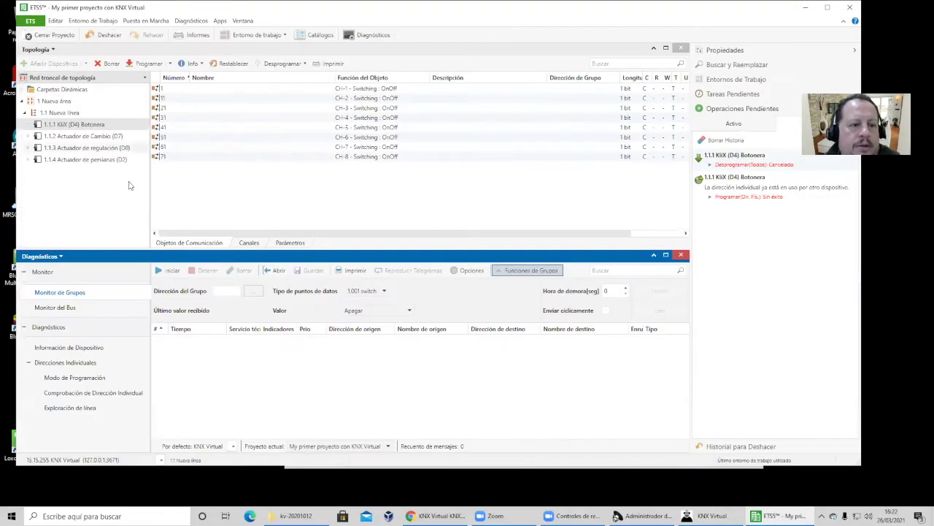
pyautogui.click(85, 126)
pyautogui.rightClick(91, 126)
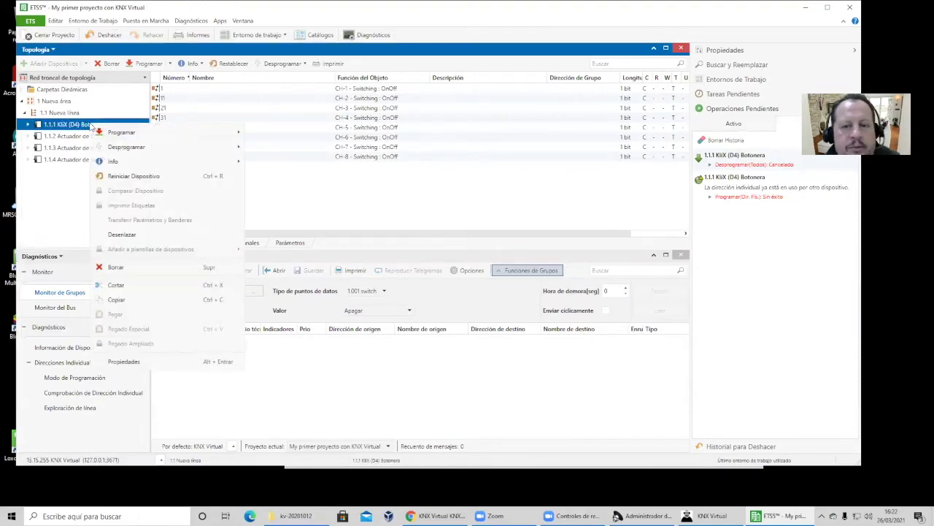
pyautogui.moveTo(205, 136)
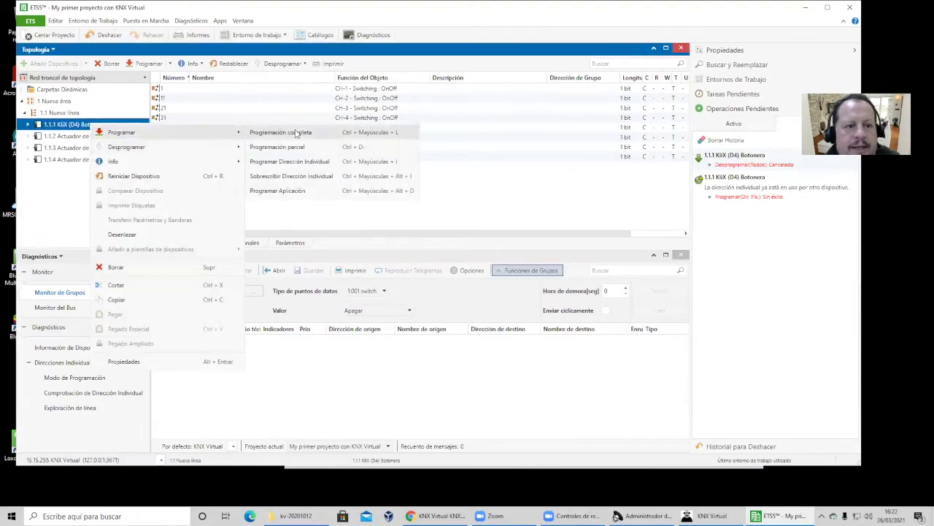
pyautogui.click(296, 162)
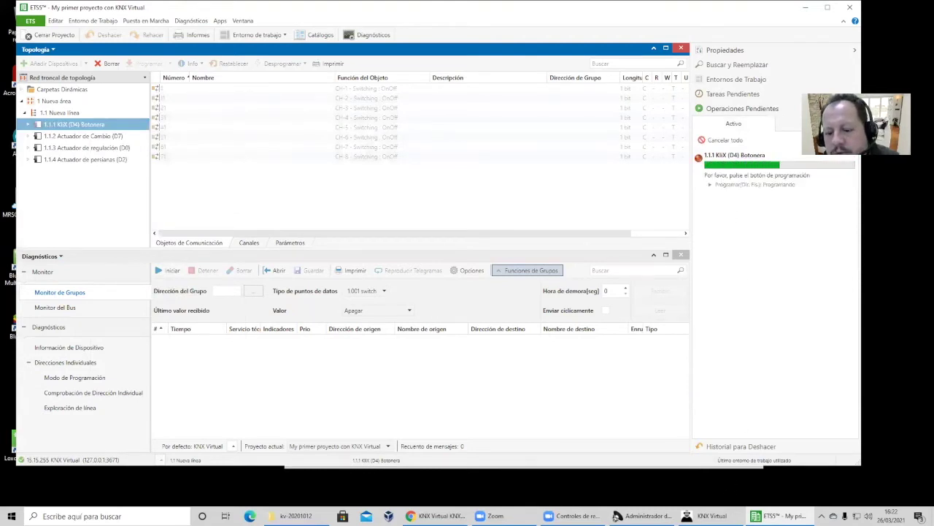
pyautogui.click(708, 515)
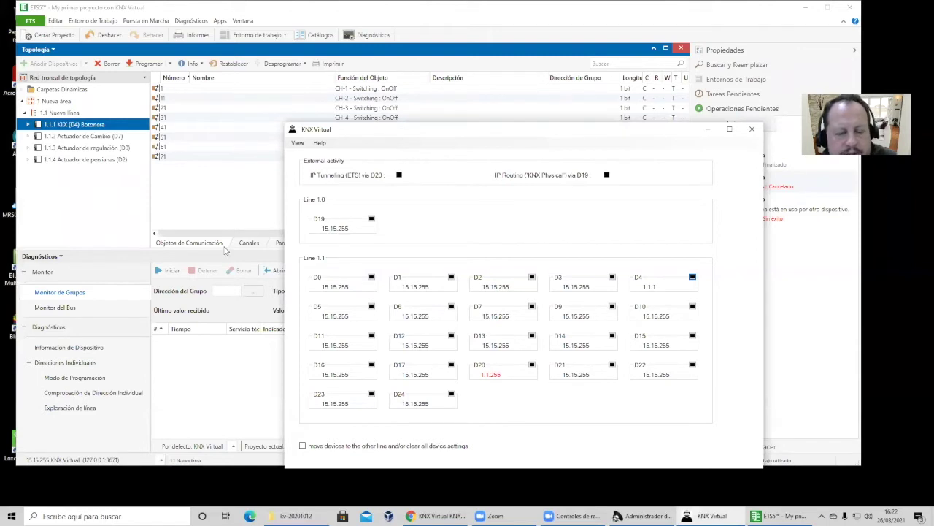
# Program the individual address of 1.1.2 Actuador de Cambio (D7), activating programming mode on D7 in KNX Virtual
pyautogui.click(83, 137)
pyautogui.rightClick(83, 137)
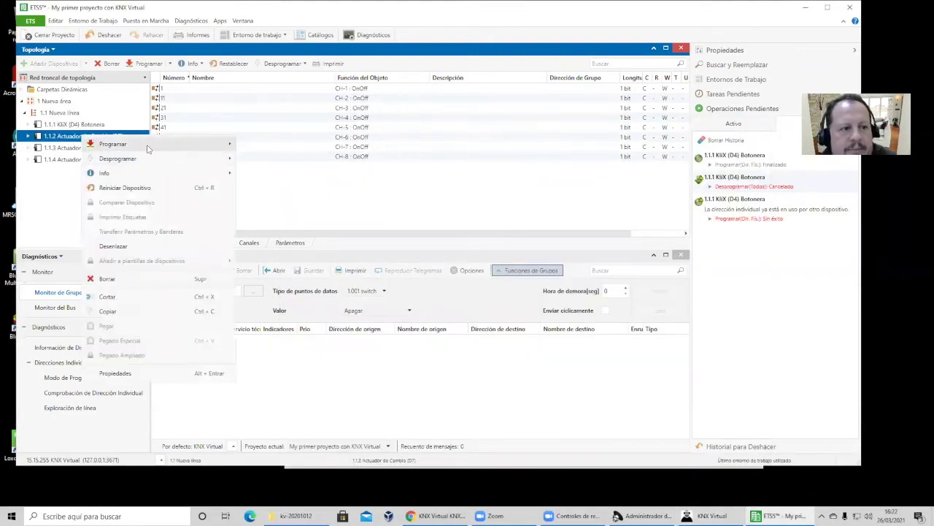
pyautogui.moveTo(171, 148)
pyautogui.click(307, 173)
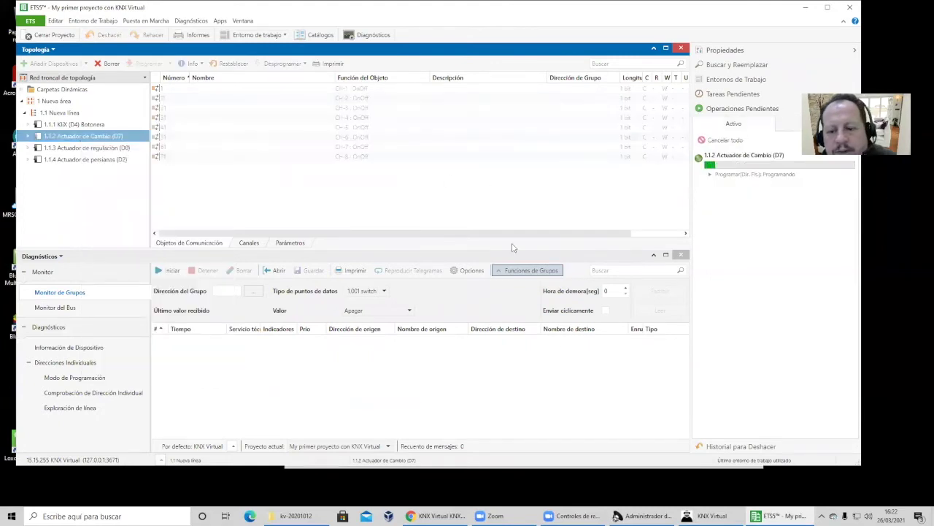
pyautogui.click(708, 516)
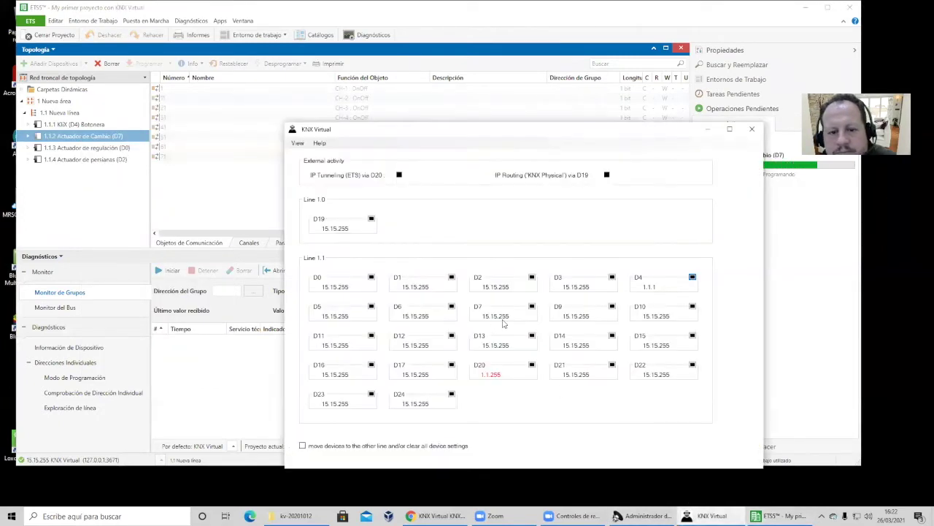
pyautogui.click(532, 306)
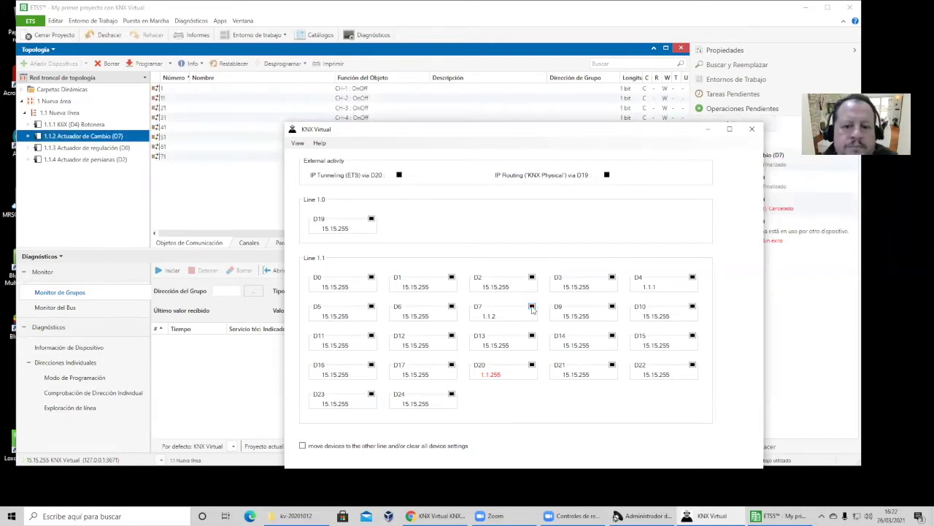
# Program the individual address of 1.1.3 Actuador de regulación (D0), activating programming mode on D0 in KNX Virtual
pyautogui.click(99, 149)
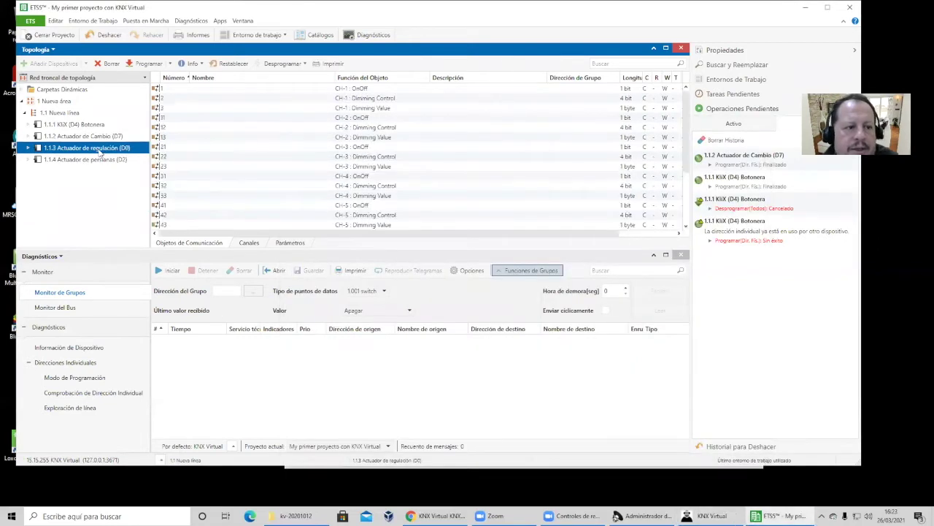
pyautogui.rightClick(99, 150)
pyautogui.moveTo(146, 159)
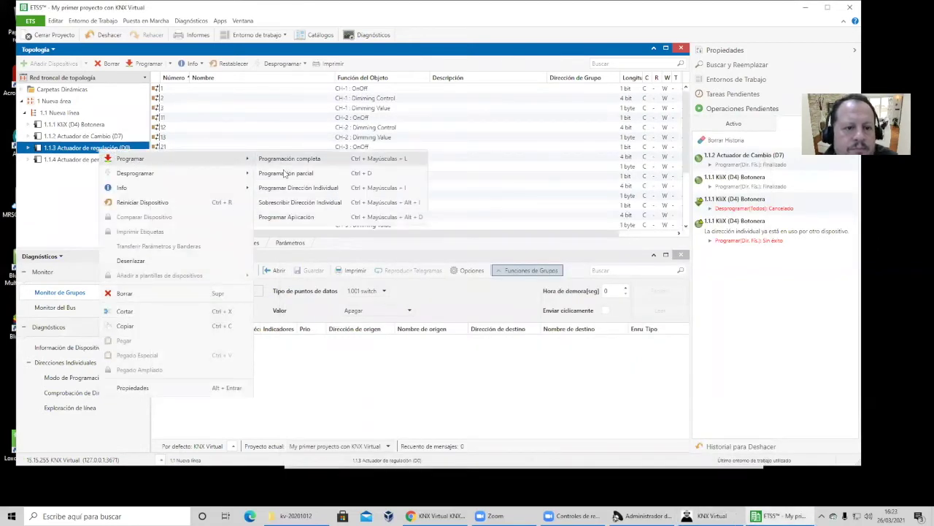
pyautogui.click(298, 187)
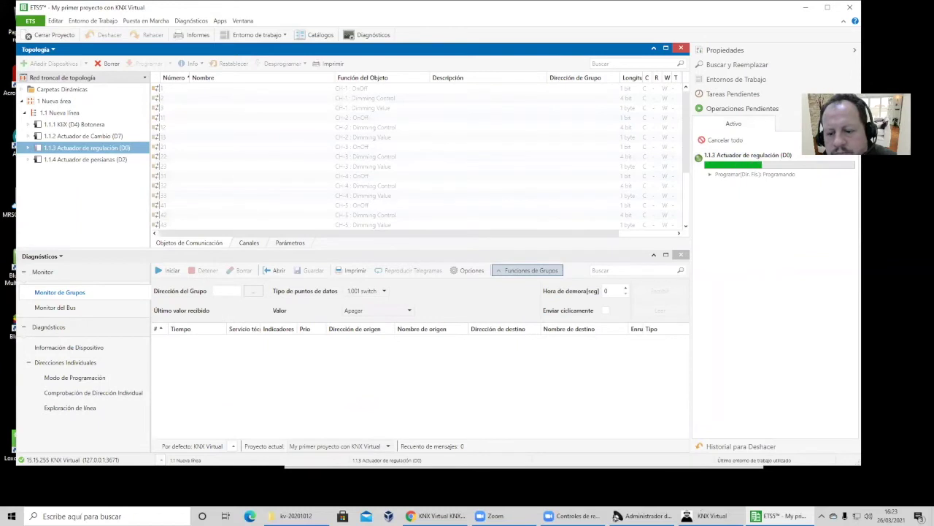
pyautogui.hotkey('alt', 'Tab')
pyautogui.click(371, 278)
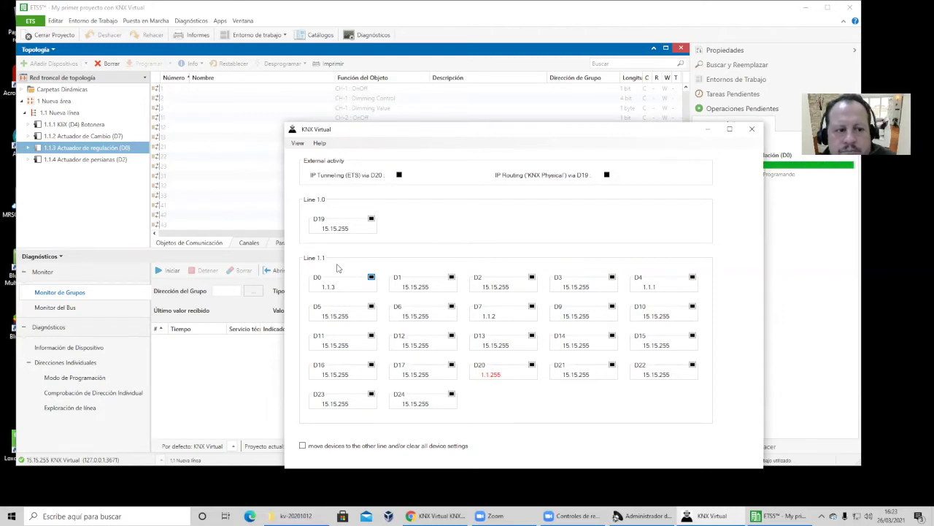
# Run a full download of 1.1.4 Actuador de persianas (D2), activating programming mode on D2 in KNX Virtual
pyautogui.click(110, 159)
pyautogui.rightClick(119, 165)
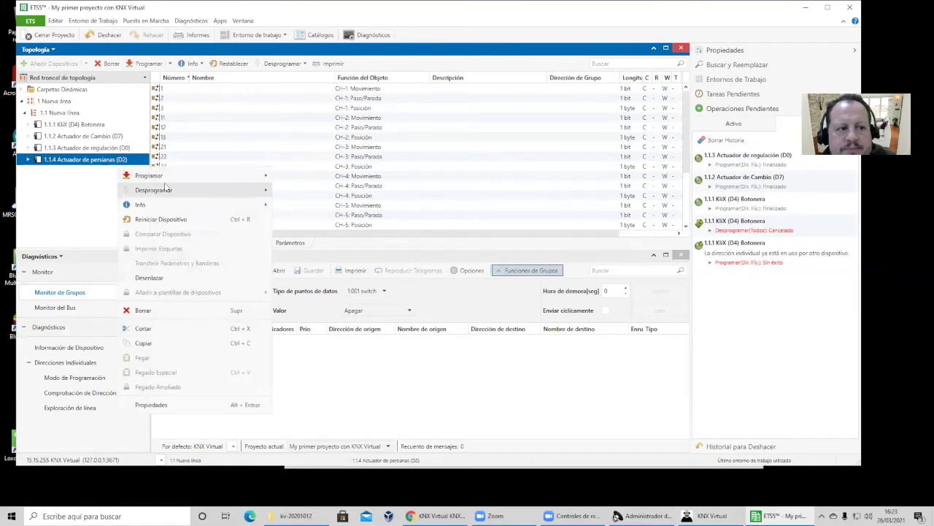
pyautogui.moveTo(212, 176)
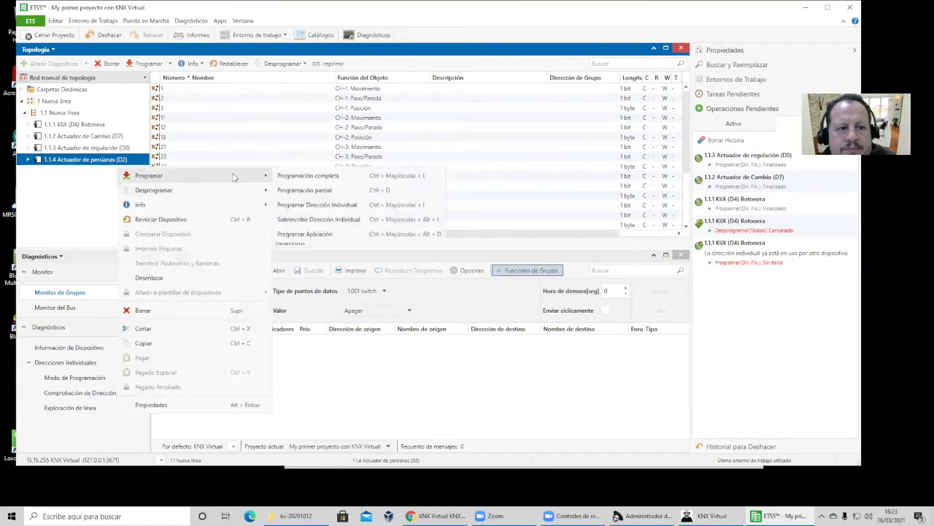
pyautogui.click(327, 179)
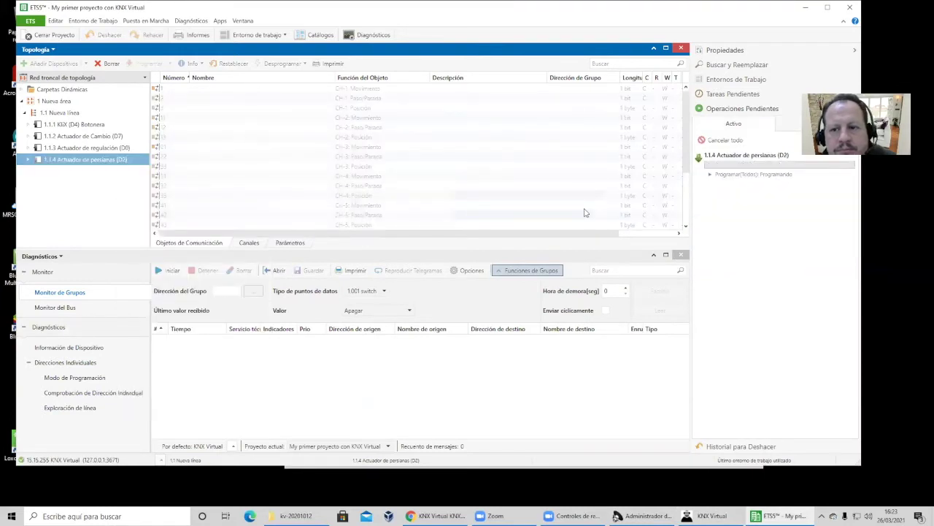
pyautogui.click(703, 516)
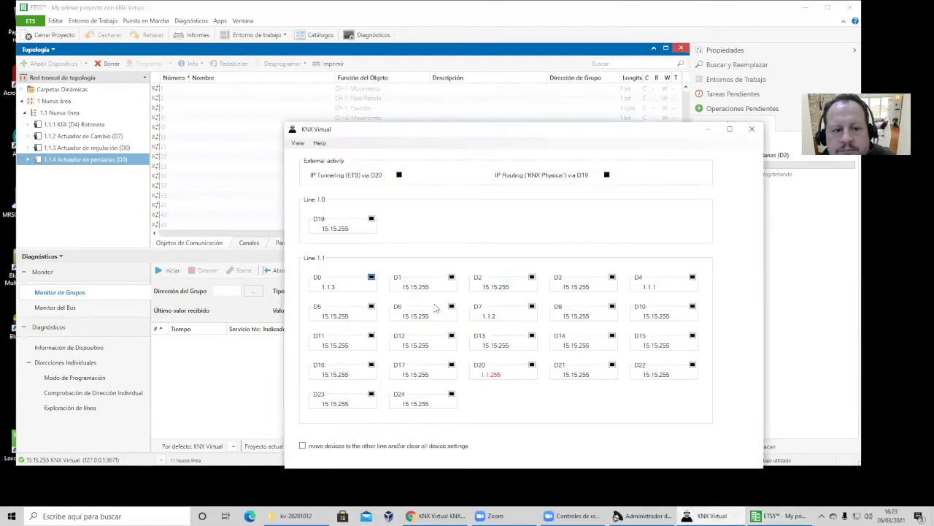
pyautogui.click(533, 278)
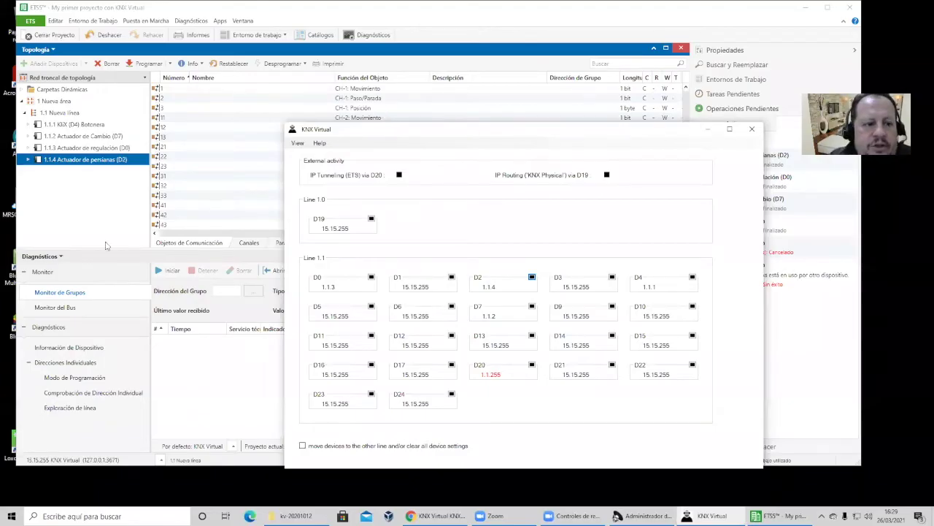
pyautogui.click(84, 262)
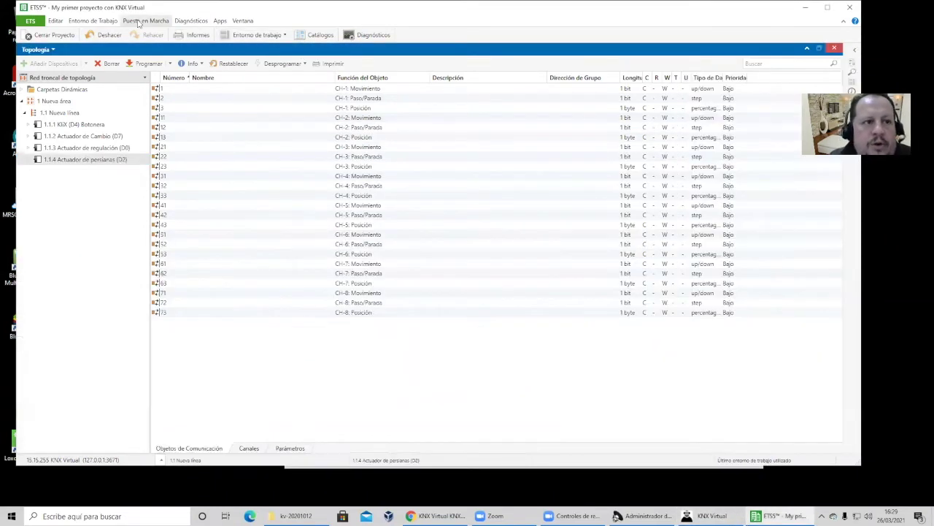
pyautogui.click(113, 22)
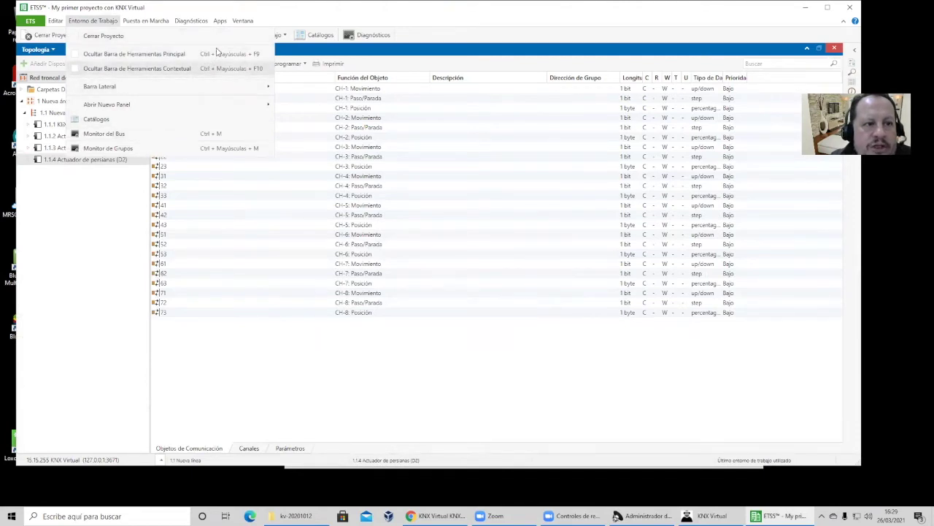
pyautogui.click(204, 22)
pyautogui.click(203, 22)
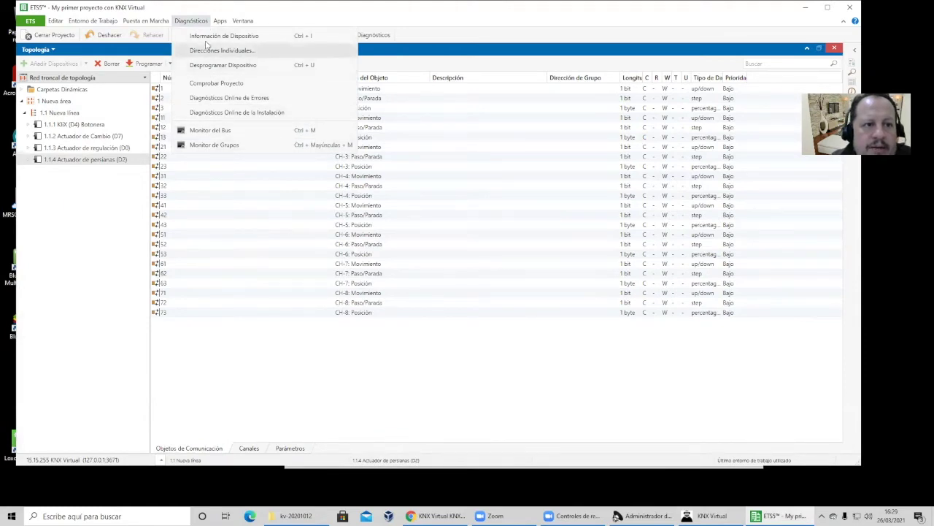
# Run a line scan of 1.1 Nueva línea in ParTrenzado mode and bring up KNX Virtual, moving its window clear of the scan list
pyautogui.click(374, 36)
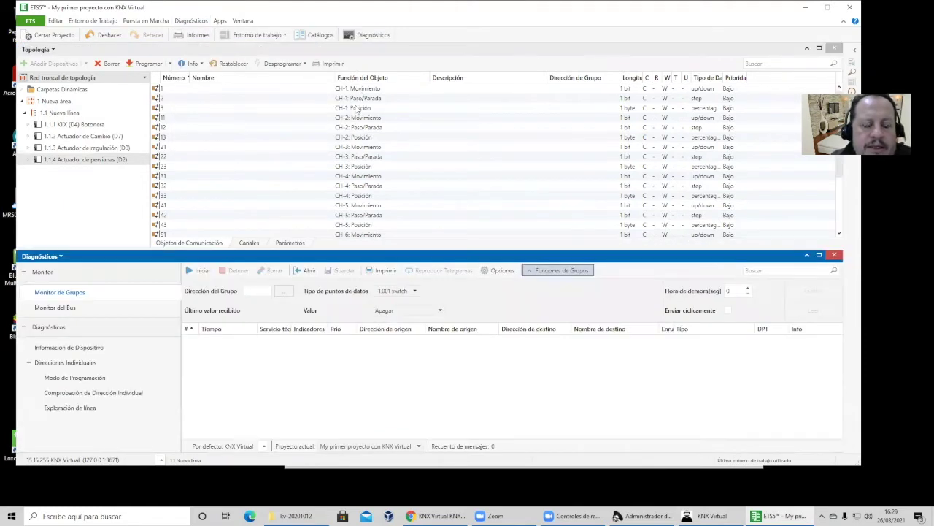
pyautogui.click(95, 408)
pyautogui.click(287, 326)
pyautogui.click(287, 358)
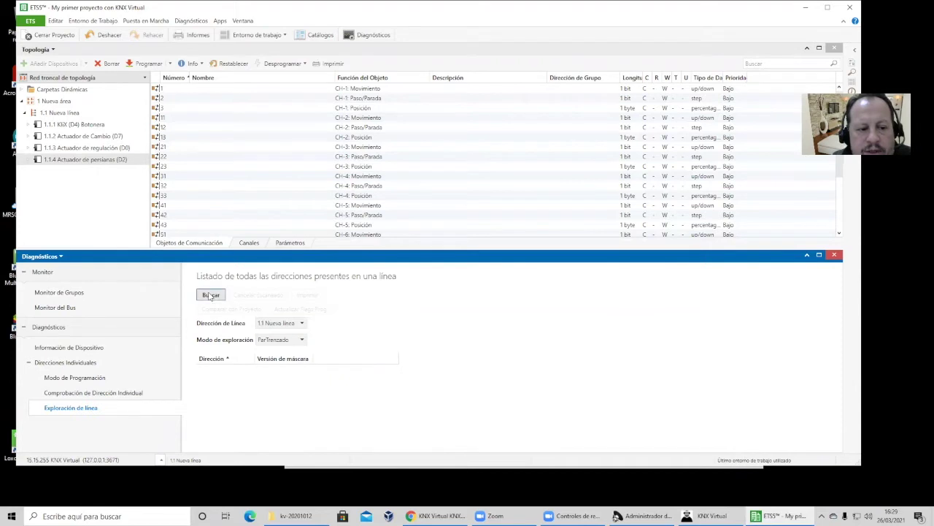
pyautogui.click(211, 295)
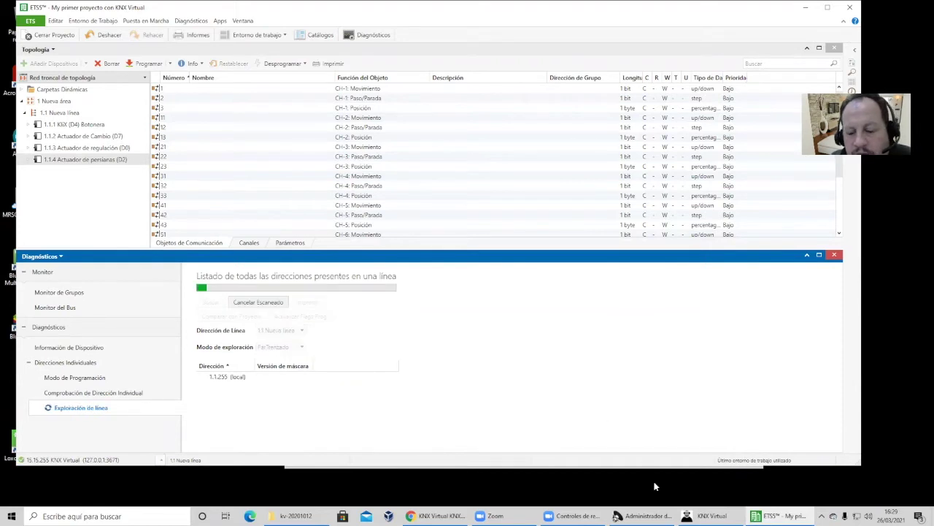
pyautogui.click(704, 516)
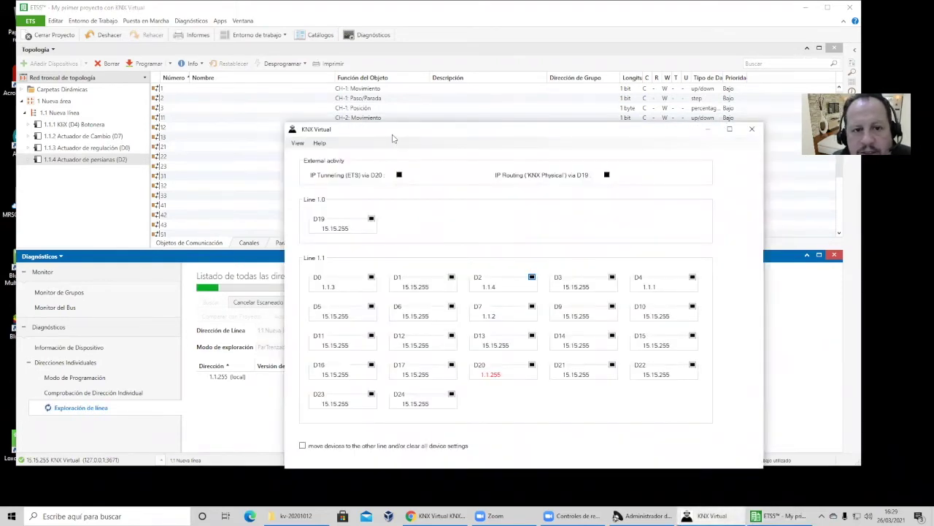
pyautogui.moveTo(416, 137); pyautogui.dragTo(503, 74)
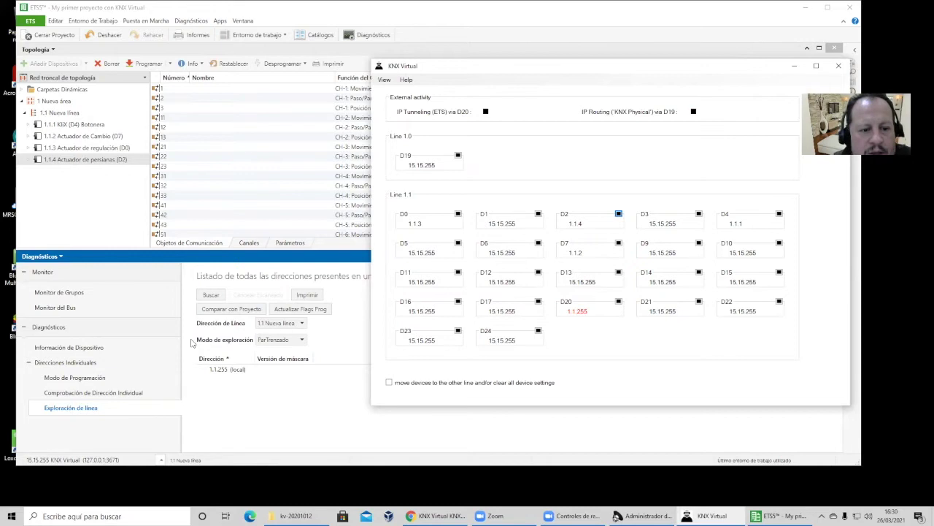
# Check the existence of individual address 1.1.1 in the ETS5 individual address check, then switch to KNX Virtual
pyautogui.click(120, 394)
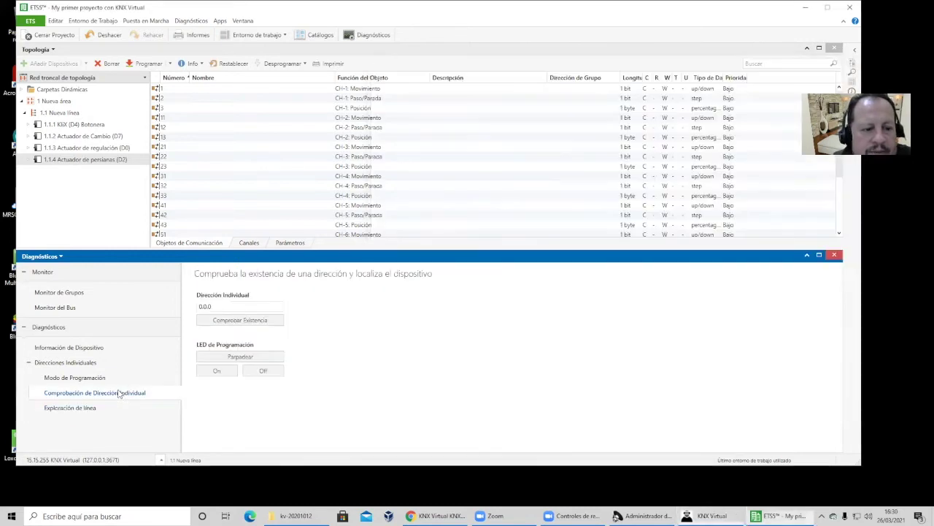
pyautogui.click(207, 307)
pyautogui.moveTo(211, 306); pyautogui.dragTo(181, 304)
pyautogui.press('End')
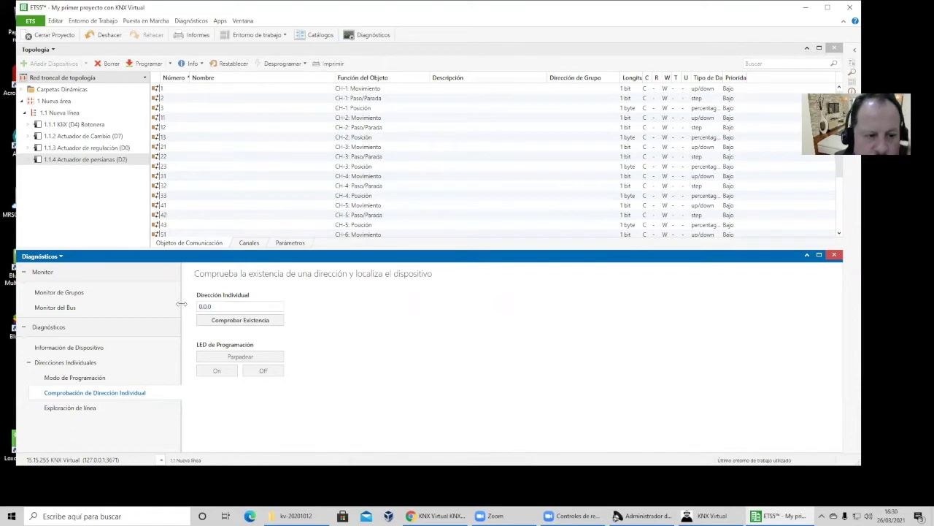
pyautogui.press('BackSpace')
pyautogui.press('BackSpace')
pyautogui.press('BackSpace')
pyautogui.press('BackSpace')
pyautogui.press('BackSpace')
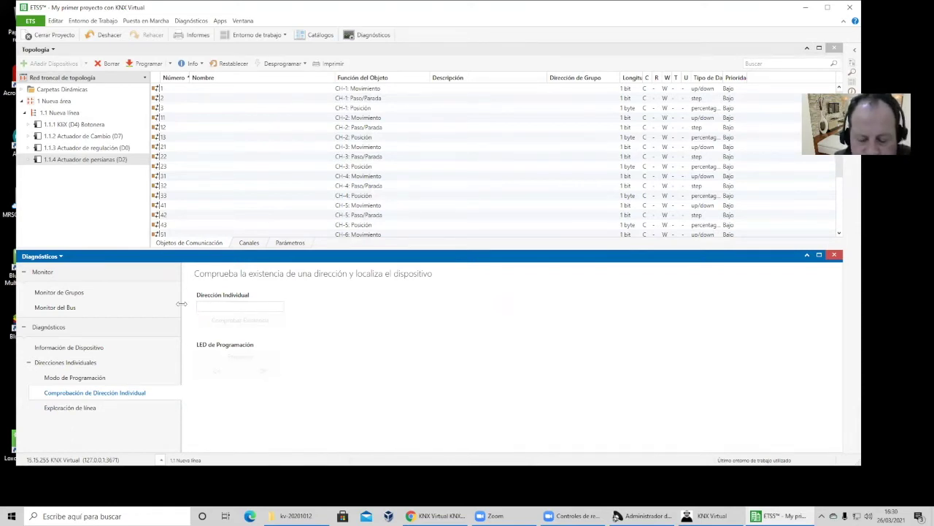
pyautogui.write('1.1.1')
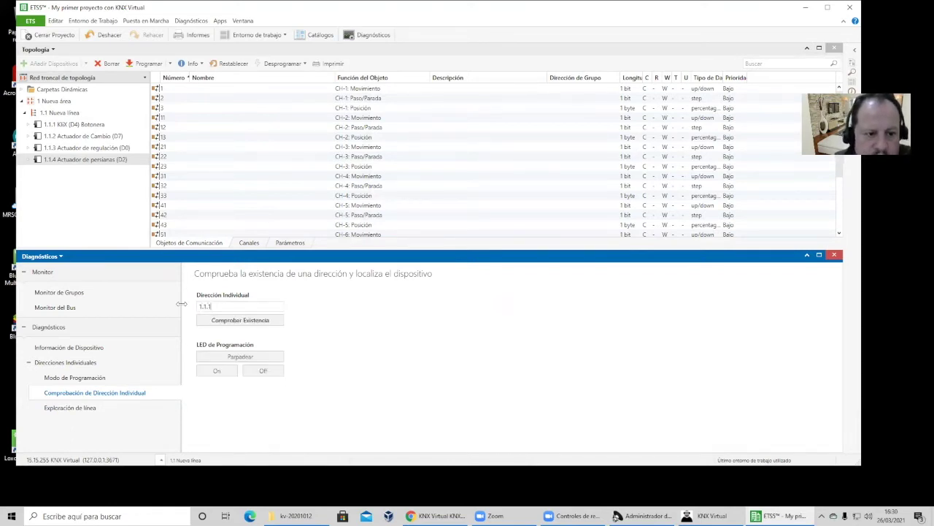
pyautogui.click(242, 322)
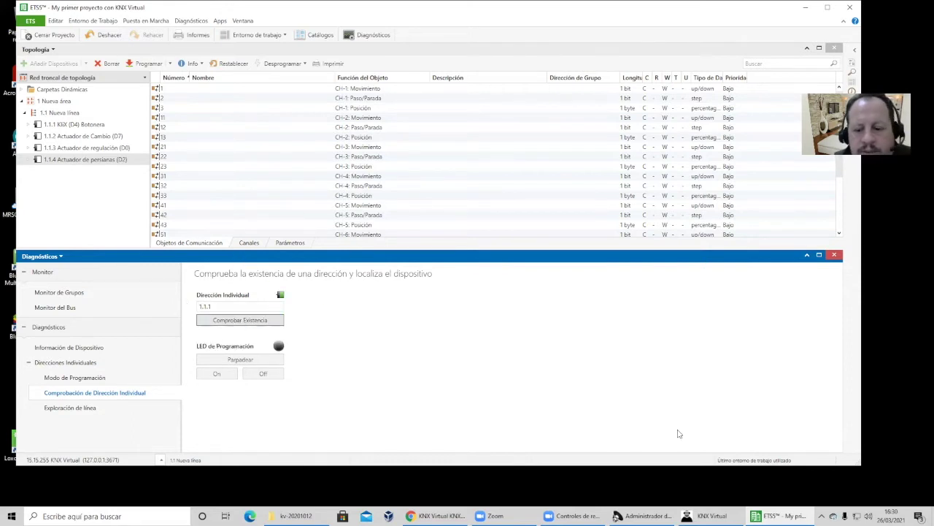
pyautogui.click(712, 516)
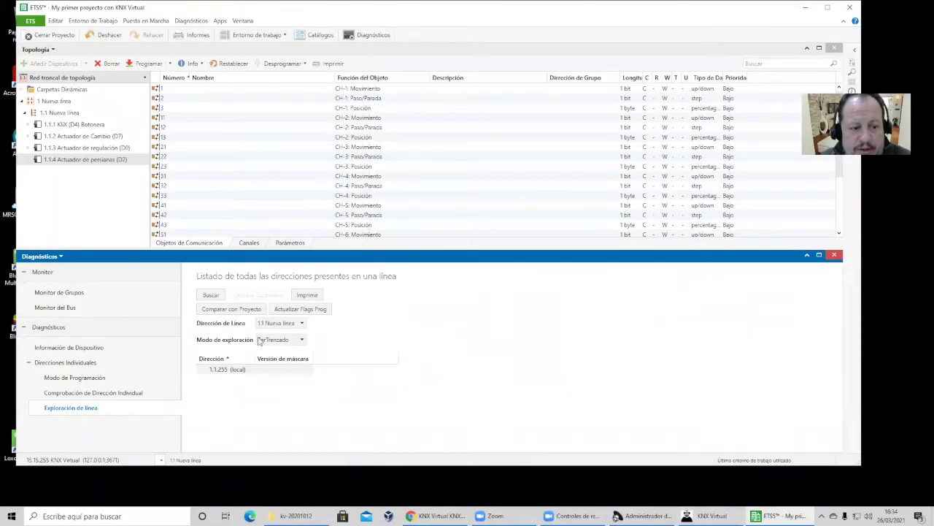
# Flash the programming LED of device 1.1.1 from ETS5, watch D4 in KNX Virtual, and stop the flashing
pyautogui.click(119, 394)
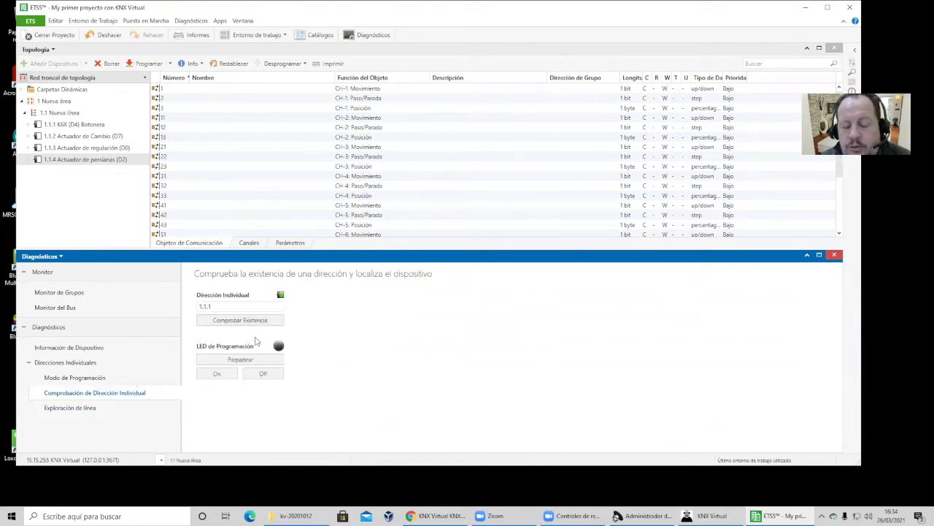
pyautogui.click(254, 359)
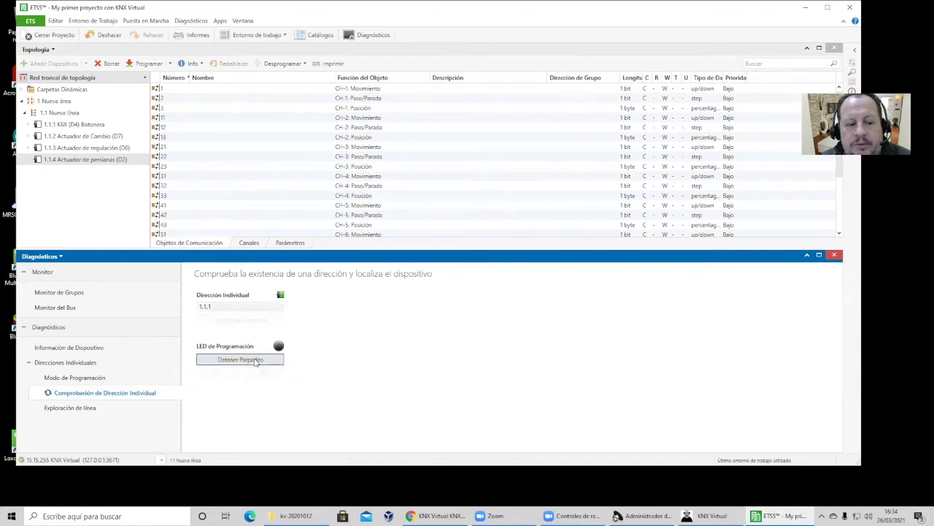
pyautogui.click(712, 515)
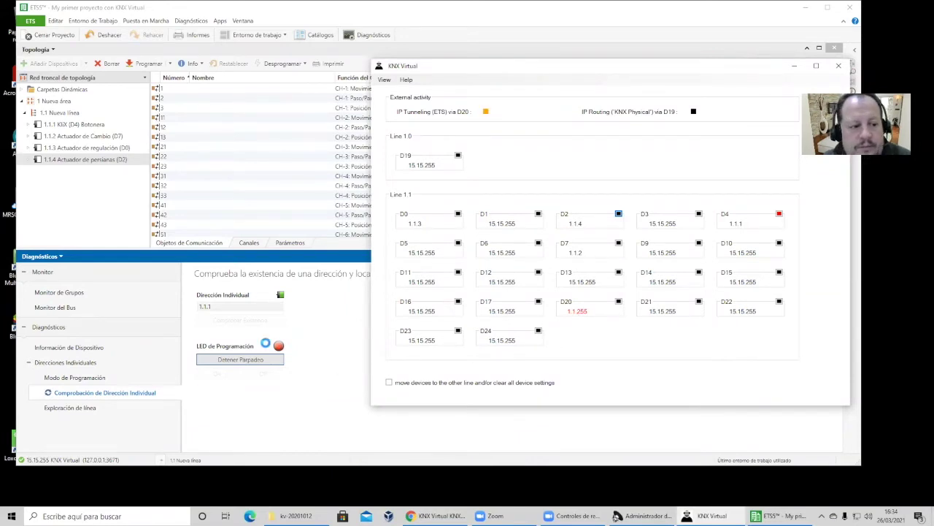
pyautogui.click(259, 360)
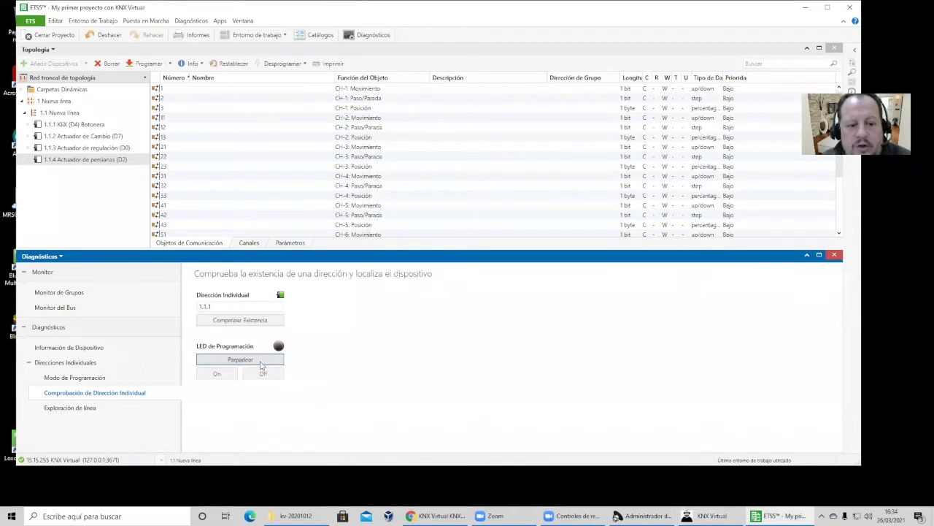
# Activate programming mode on D0 in KNX Virtual and start the ETS5 search for devices in programming mode
pyautogui.click(710, 516)
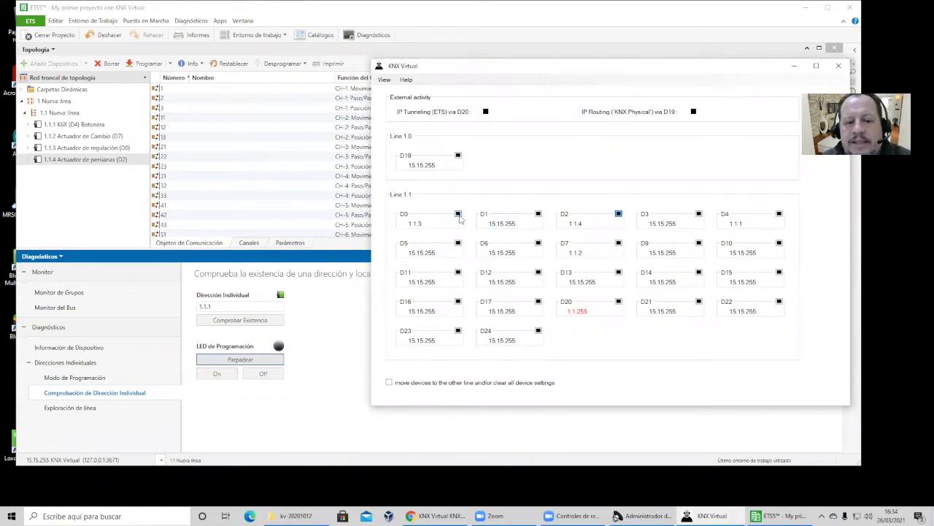
pyautogui.click(458, 214)
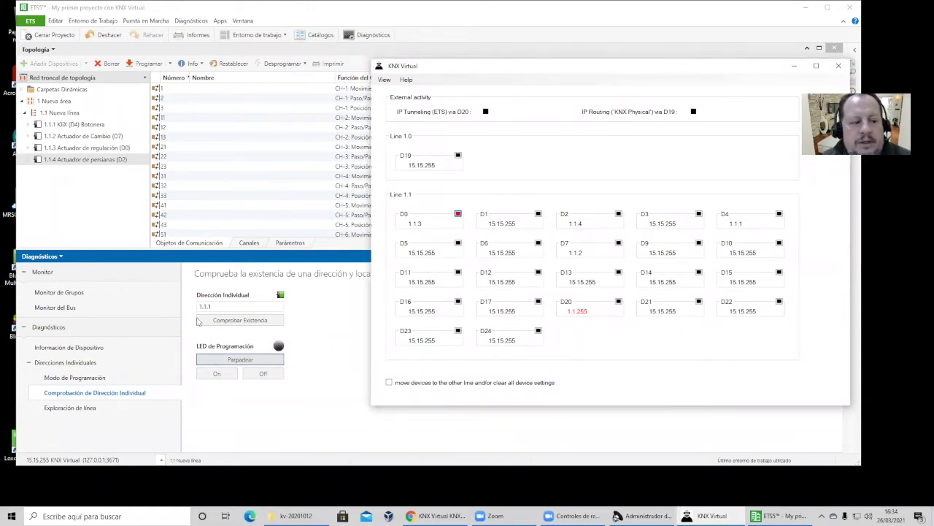
pyautogui.click(98, 379)
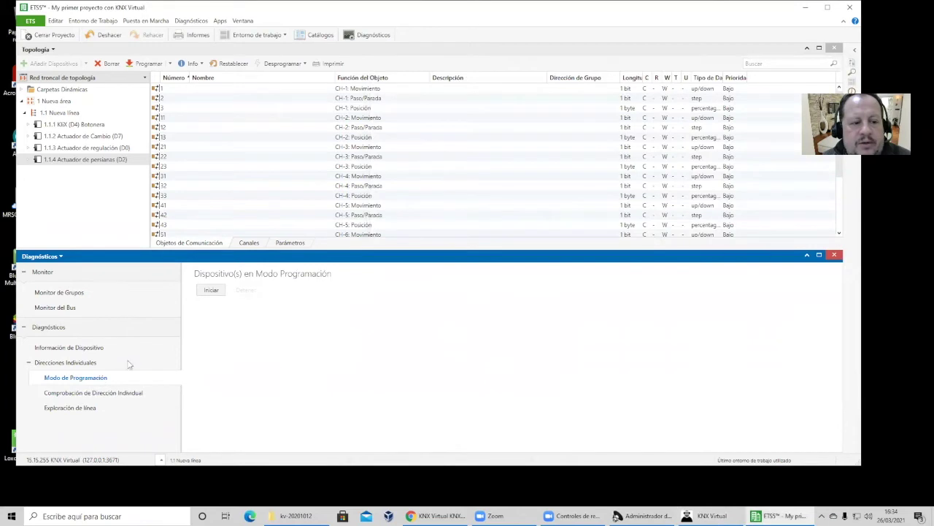
pyautogui.click(211, 290)
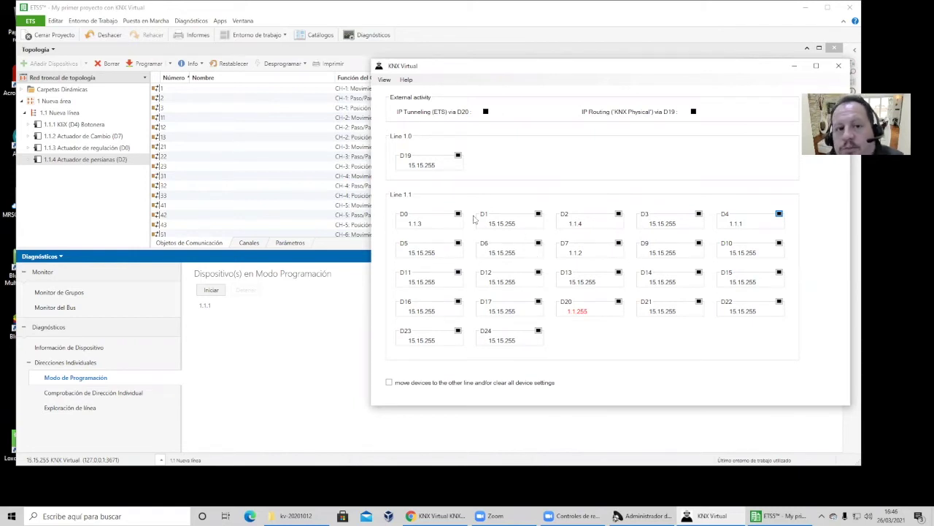
# Show the Switching++ view in KNX Virtual and toggle the broken-lamp state of D7's first channel on and off
pyautogui.click(387, 80)
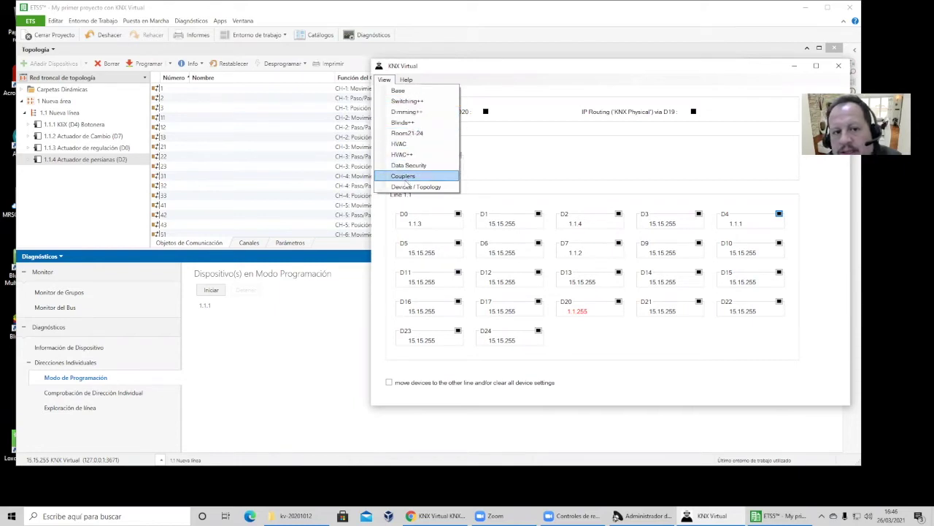
pyautogui.click(407, 101)
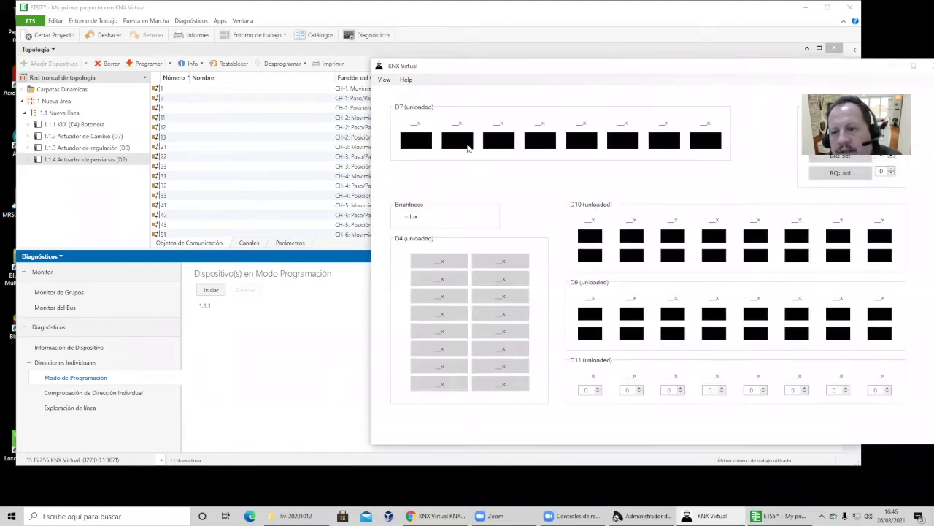
pyautogui.click(414, 142)
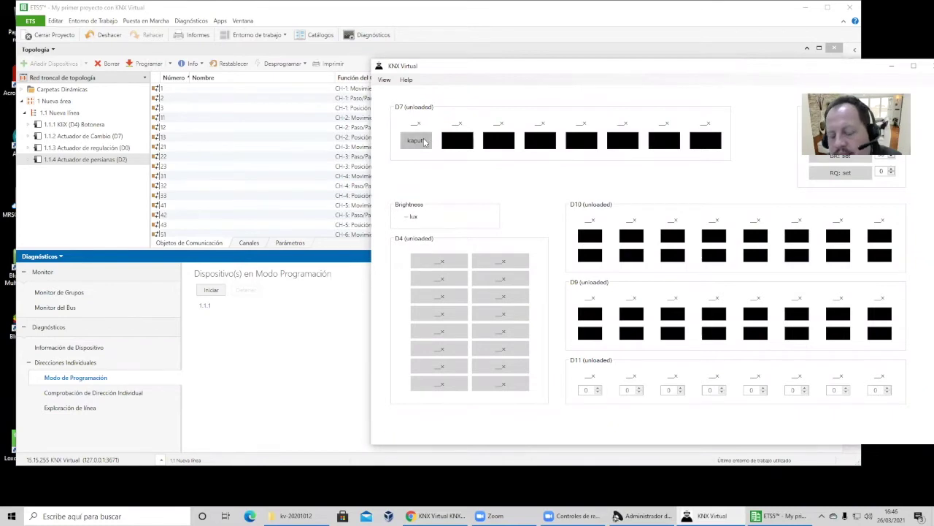
pyautogui.click(414, 144)
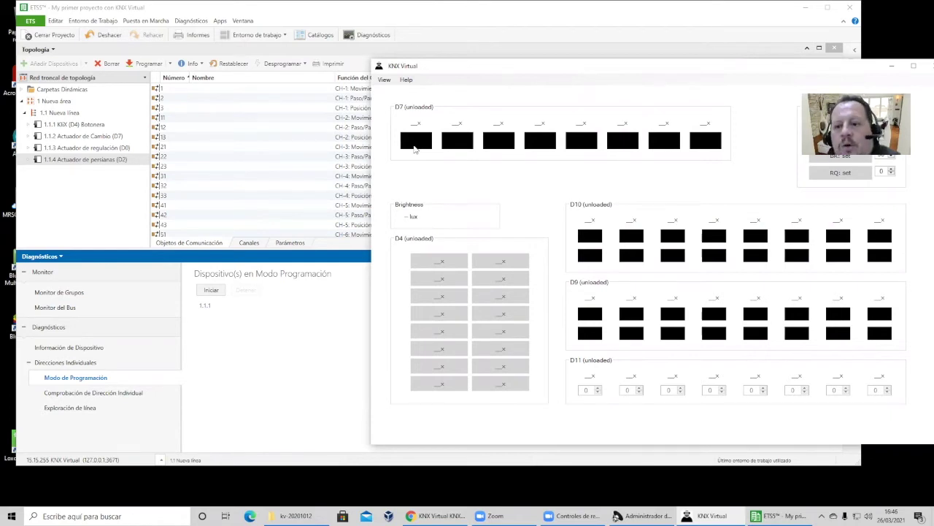
# Show the Dimming++ view for D0 and the Blinds++ view for D2 in KNX Virtual
pyautogui.click(382, 80)
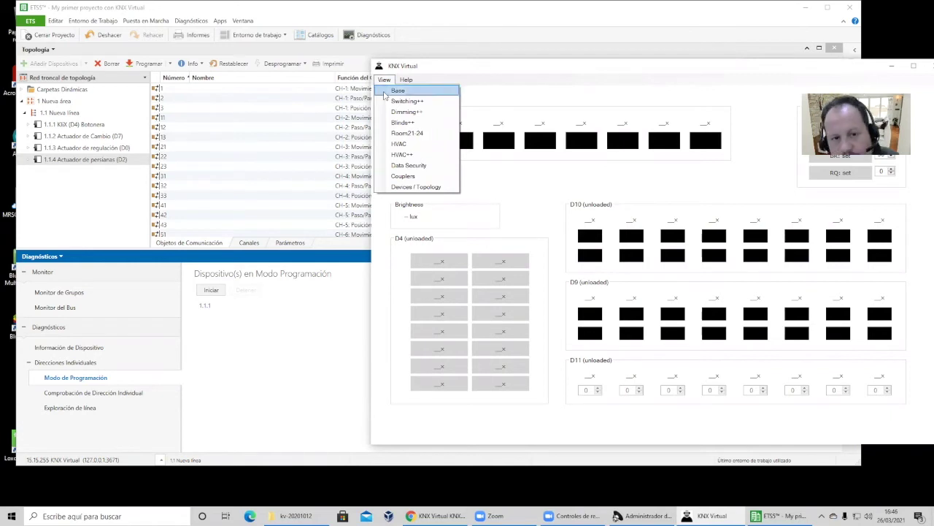
pyautogui.click(406, 115)
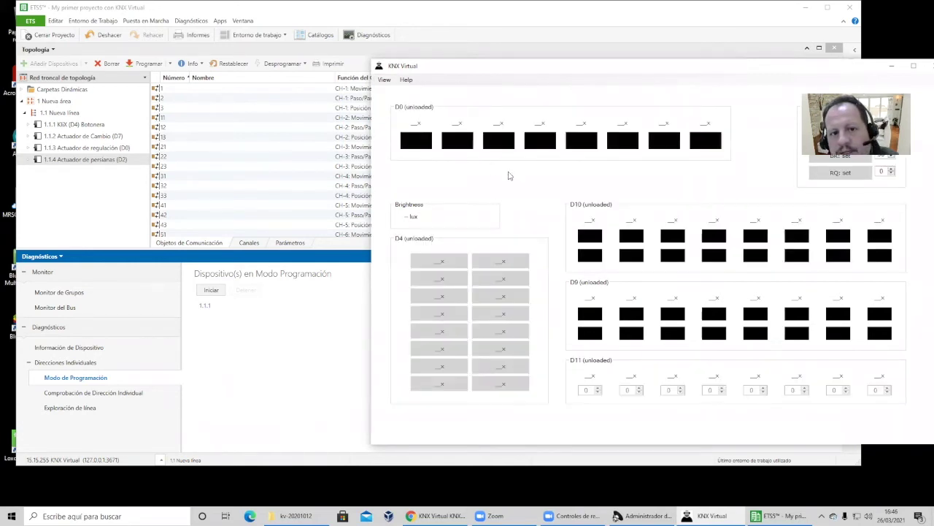
pyautogui.click(384, 79)
pyautogui.click(396, 126)
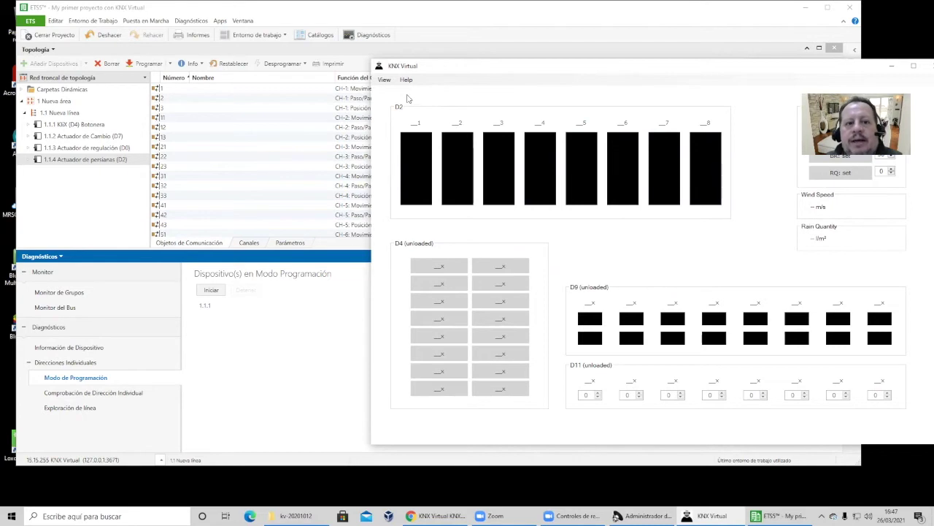
# Return to ETS5 and review the devices of 1.1 Nueva línea from 1.1.1 to 1.1.4 and back to 1.1.1
pyautogui.click(276, 176)
pyautogui.click(88, 125)
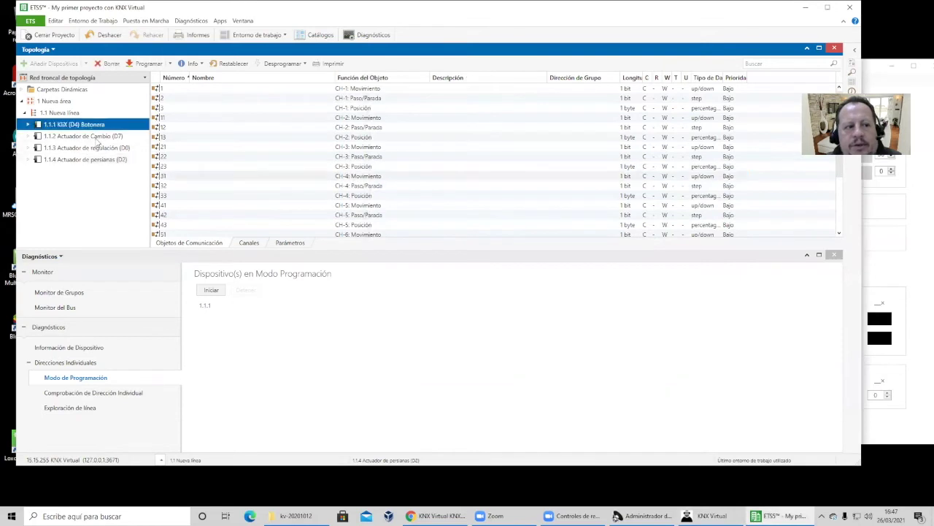
pyautogui.click(95, 136)
pyautogui.click(97, 147)
pyautogui.click(103, 160)
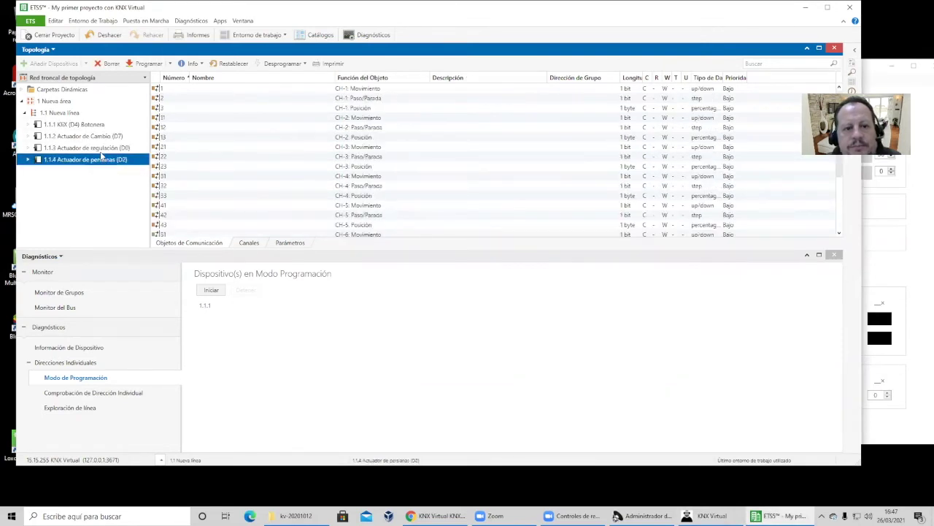
pyautogui.click(103, 148)
pyautogui.click(102, 136)
pyautogui.click(102, 126)
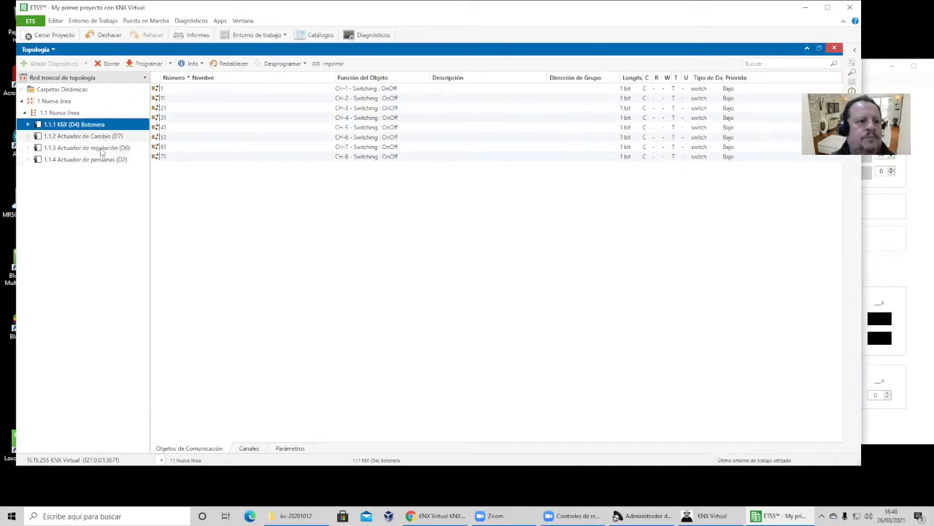
# Switch the Topología view to Direcciones de Grupo and import the group addresses from Estructura_DG in the 7 Anexos KNX folder
pyautogui.click(53, 49)
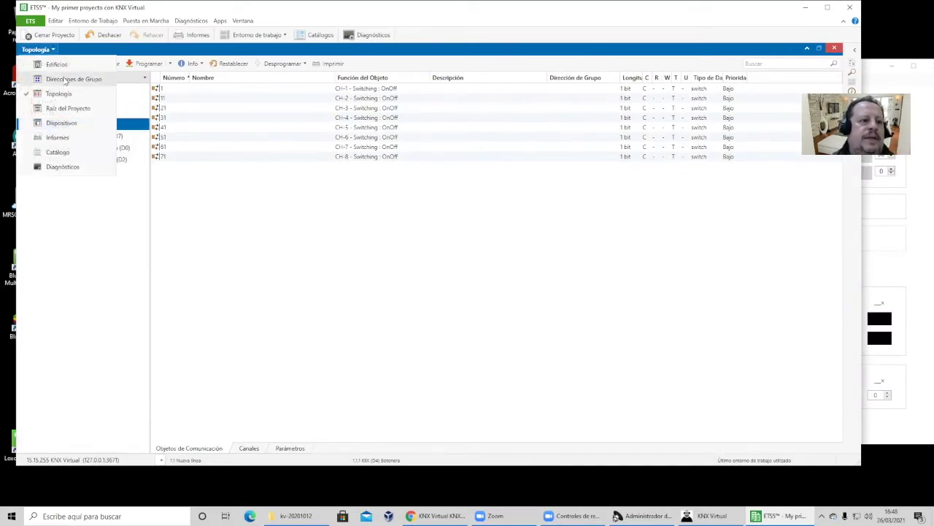
pyautogui.click(64, 79)
pyautogui.click(64, 80)
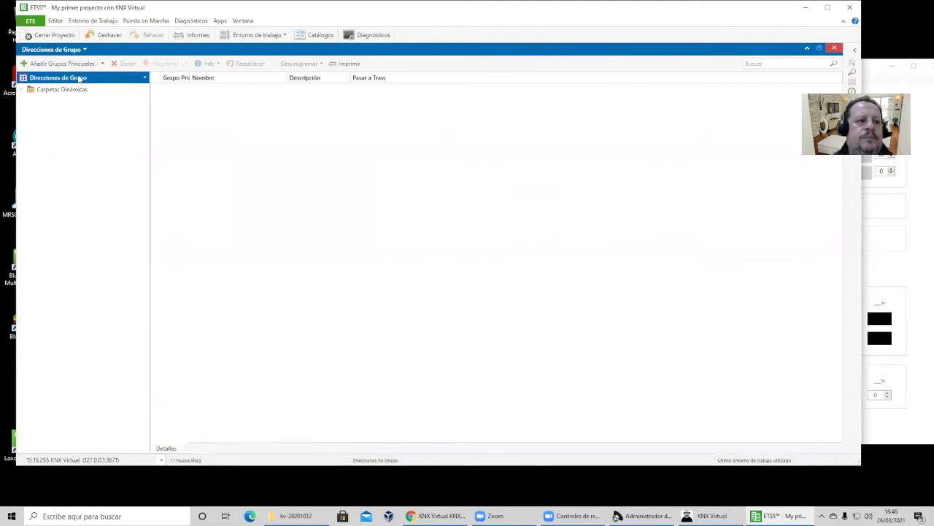
pyautogui.rightClick(79, 78)
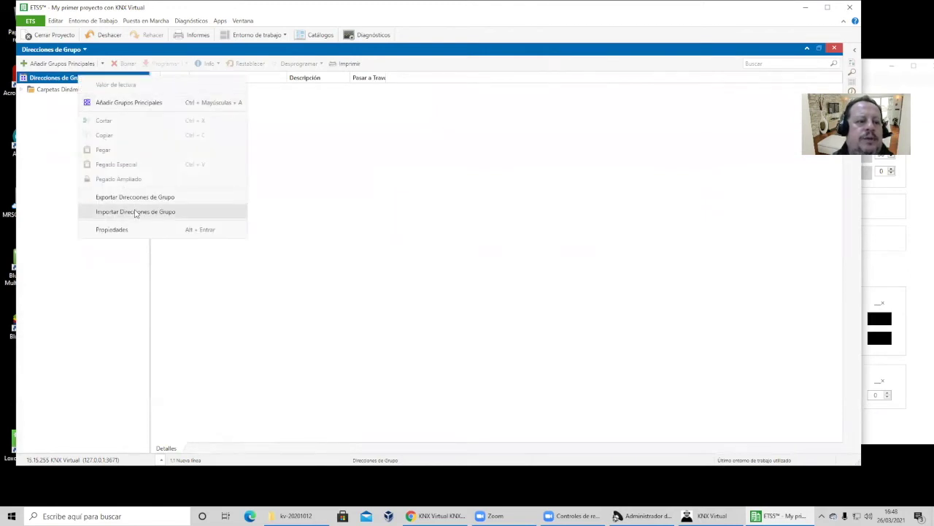
pyautogui.click(403, 229)
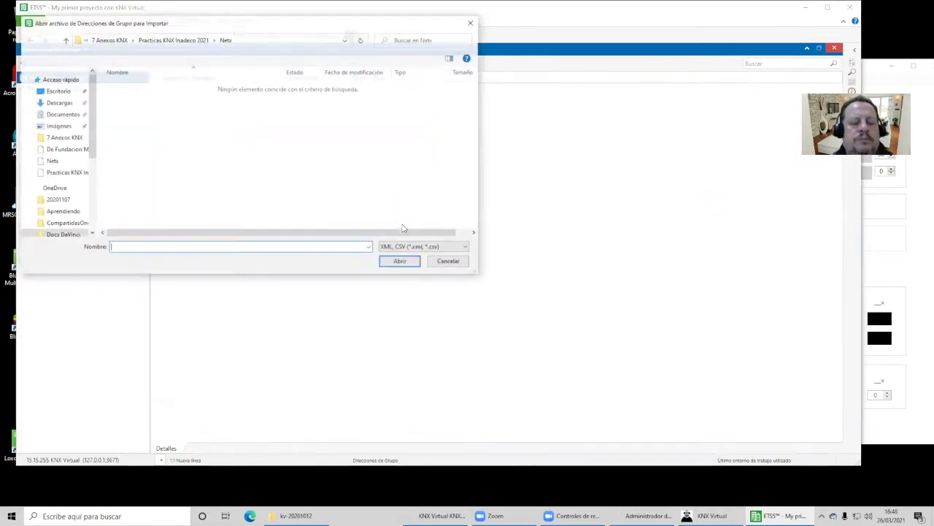
pyautogui.click(65, 39)
pyautogui.click(65, 39)
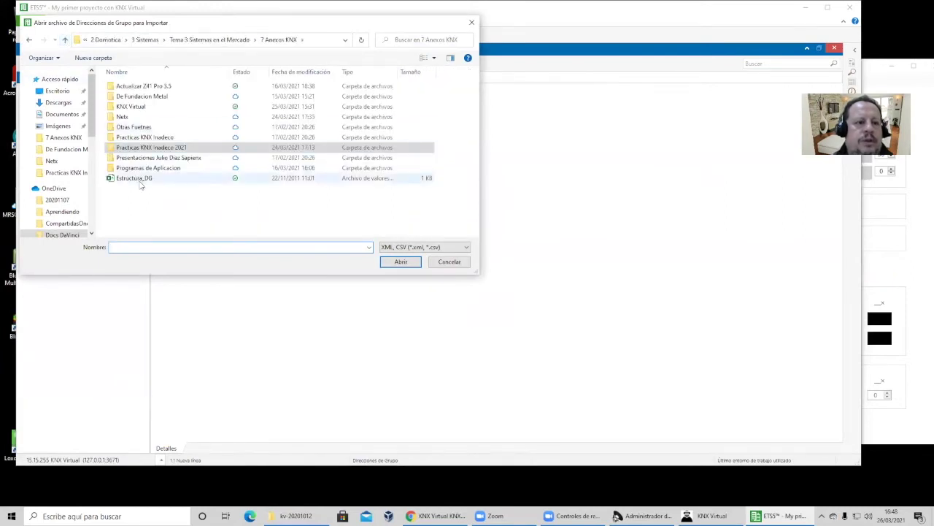
pyautogui.click(183, 178)
pyautogui.click(400, 261)
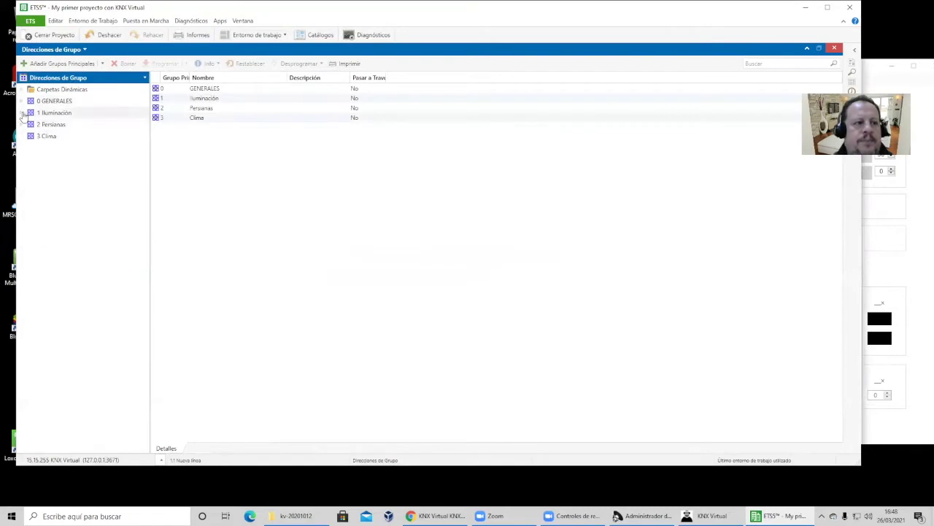
# Expand Iluminación and Persianas, and set up new group addresses under 1/1 starting at 0, naming the first "Control On Off Luz 1"
pyautogui.click(22, 113)
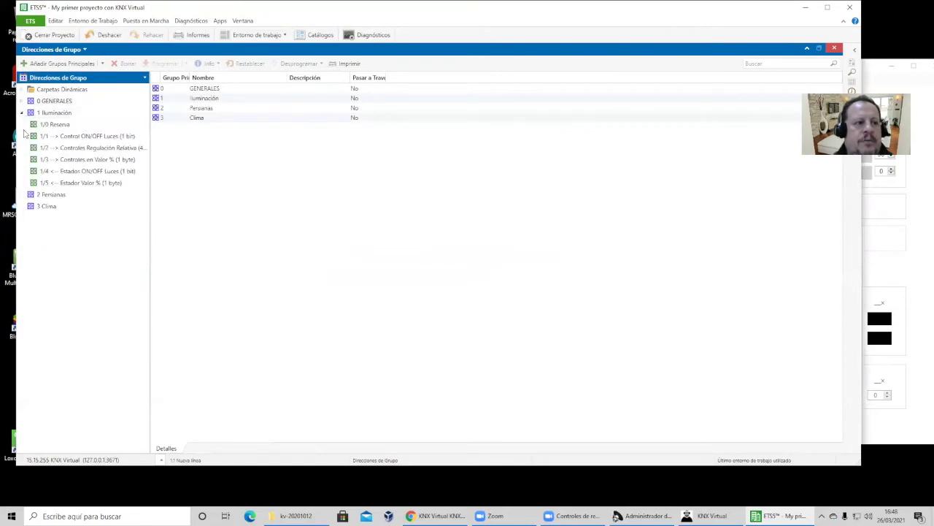
pyautogui.click(21, 195)
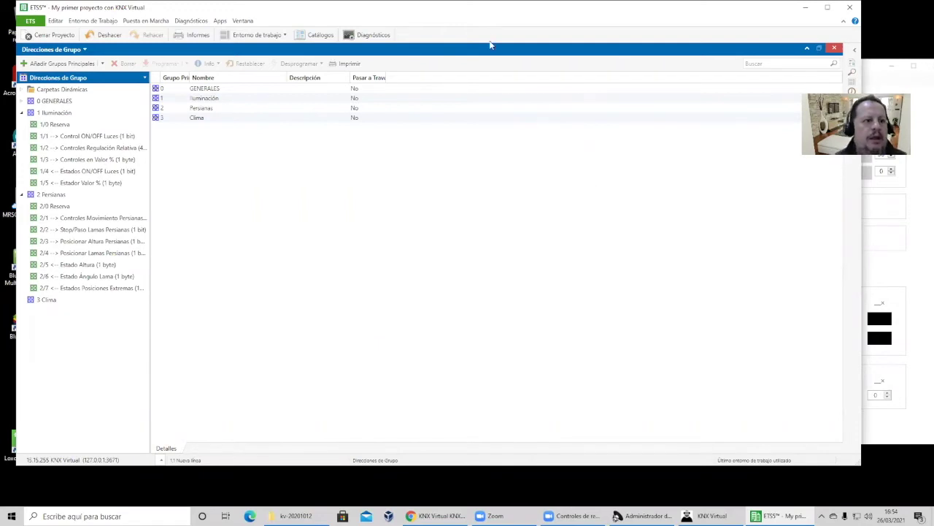
pyautogui.rightClick(107, 138)
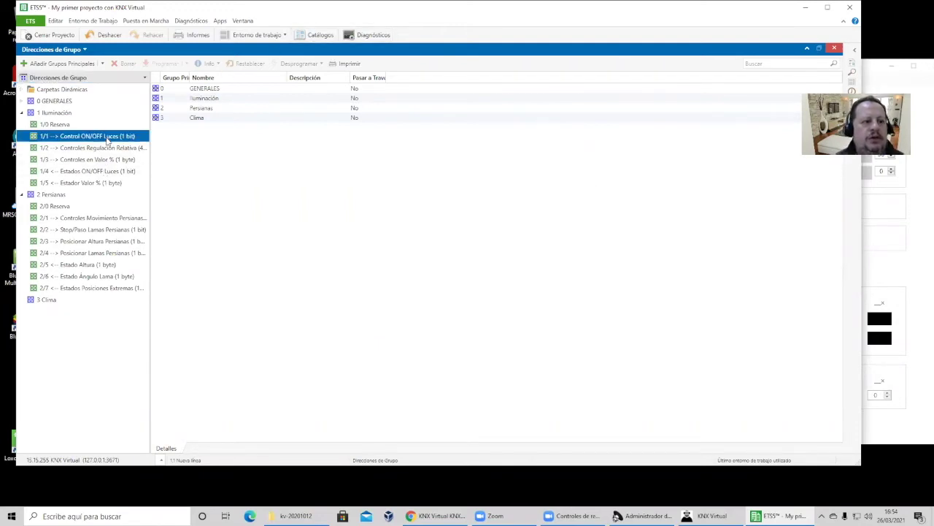
pyautogui.click(153, 180)
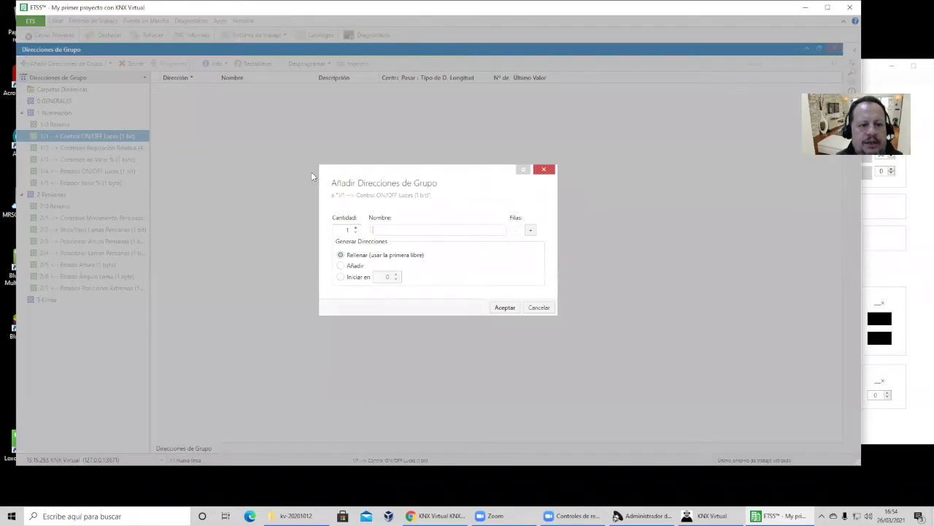
pyautogui.click(355, 282)
pyautogui.click(530, 230)
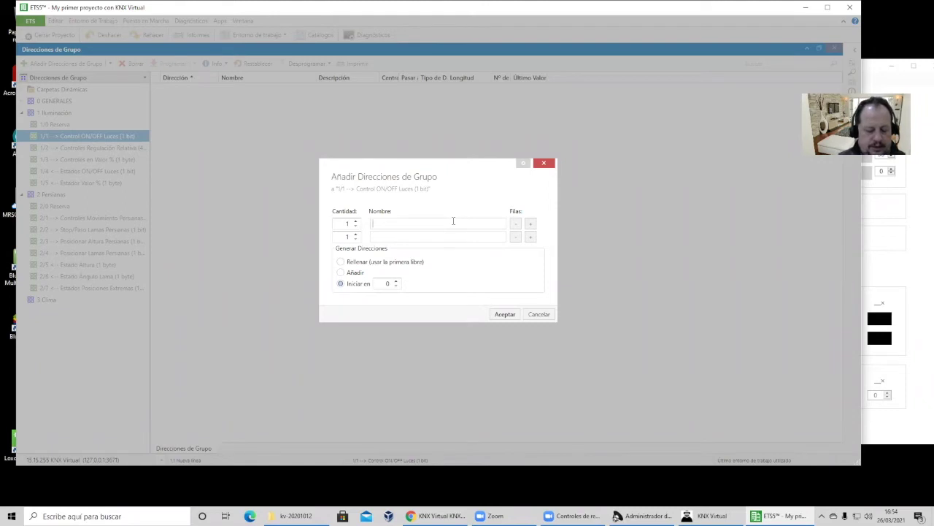
pyautogui.write('Control On Off Luz 1')
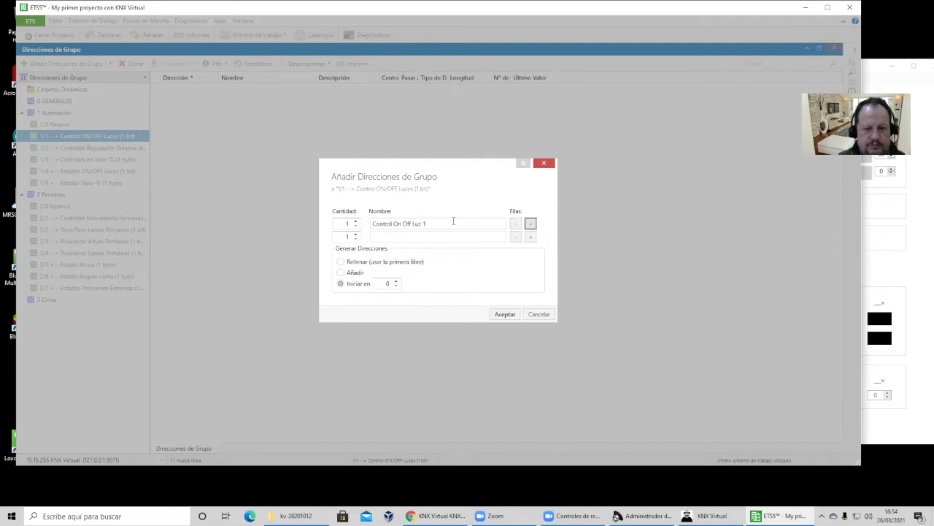
# Name the second new group address "Control On Off Luz 2"
pyautogui.click(530, 223)
pyautogui.press('Tab')
pyautogui.write('Control On')
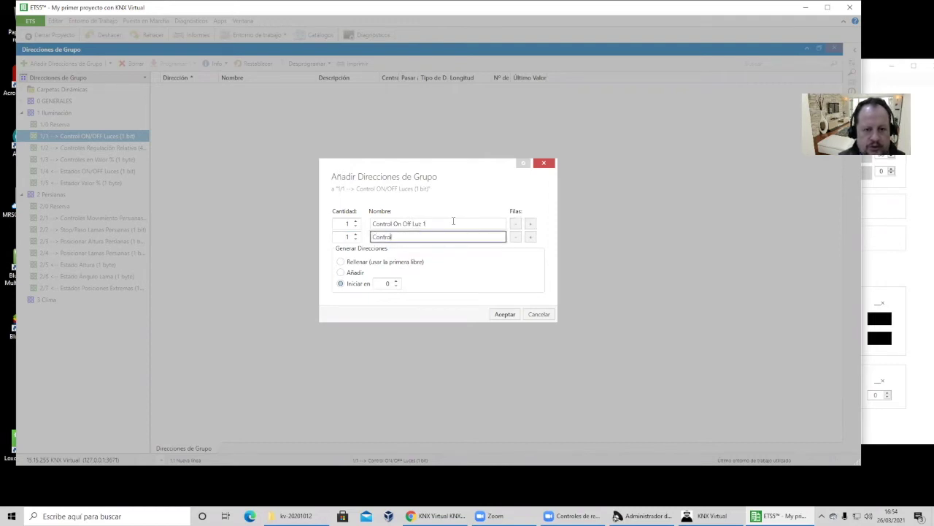
pyautogui.write(' Off Luz')
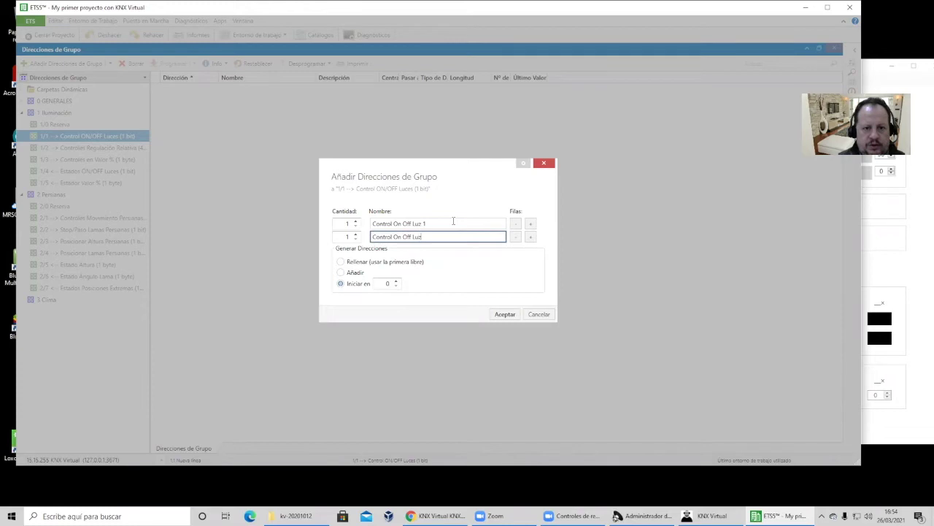
pyautogui.press('Tab')
pyautogui.press('Tab')
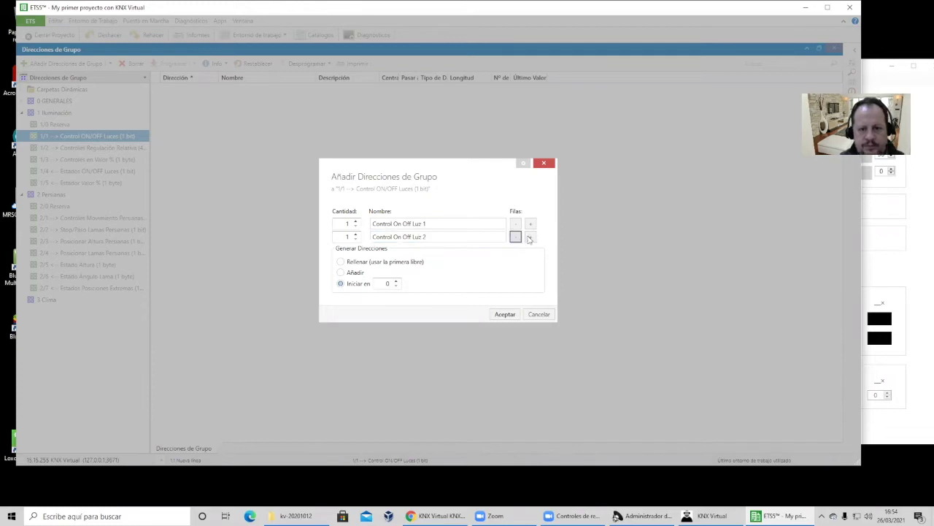
# Add a third row named "Control On Off Luz Reg 3" and create the group addresses under 1/1
pyautogui.press('space')
pyautogui.click(506, 246)
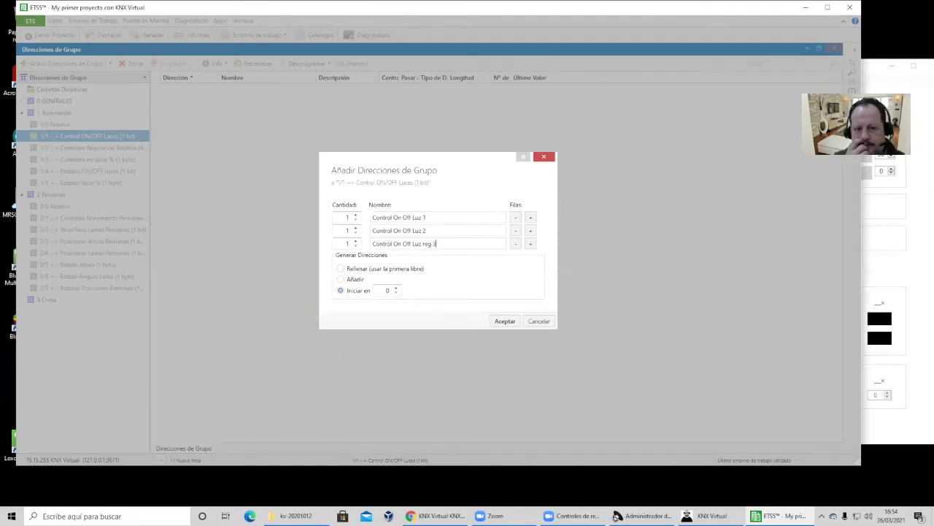
pyautogui.press('BackSpace')
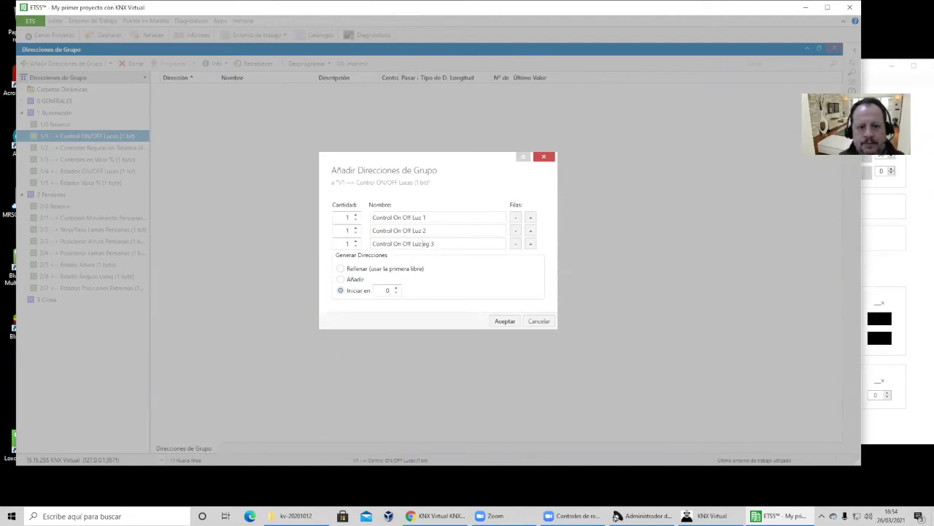
pyautogui.write('R')
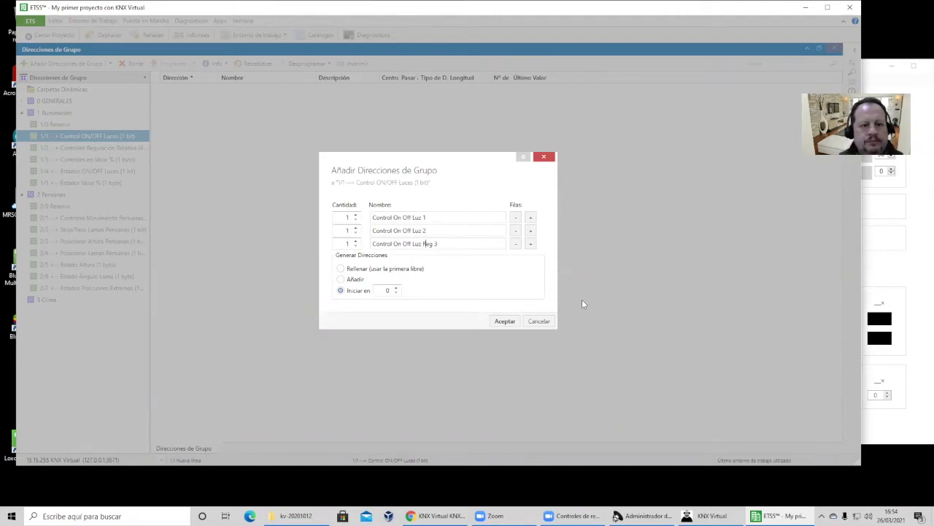
pyautogui.click(506, 321)
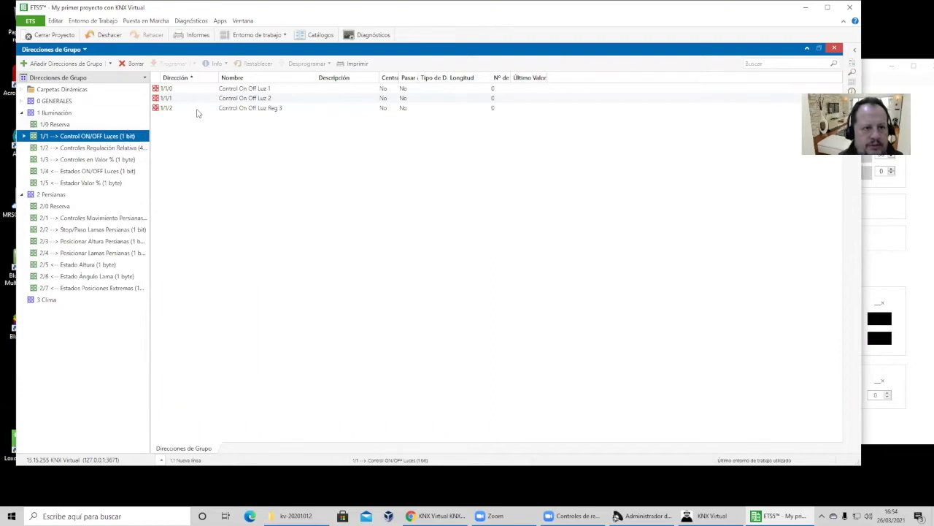
# Expand middle group 1/1 and renumber Control On Off Luz Reg 3 to 1/1/3 in its properties
pyautogui.click(23, 138)
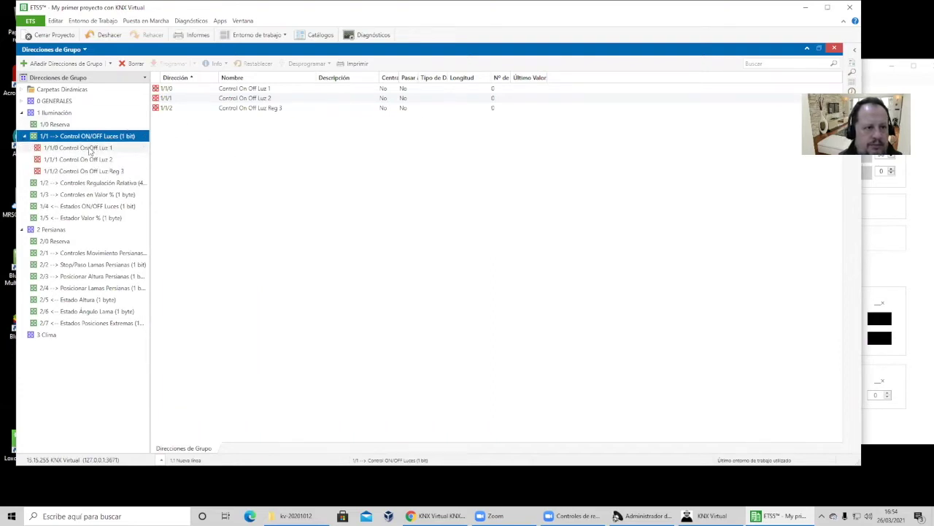
pyautogui.click(92, 148)
pyautogui.click(97, 171)
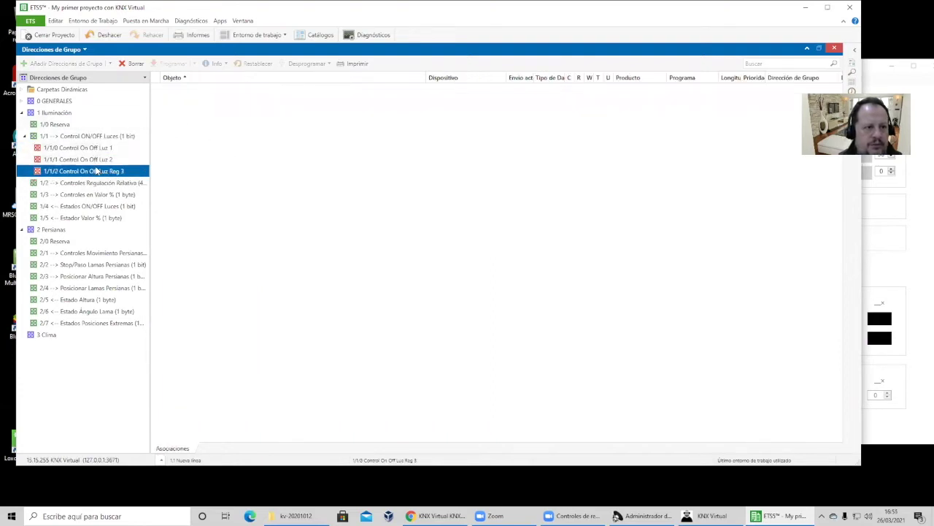
pyautogui.click(855, 50)
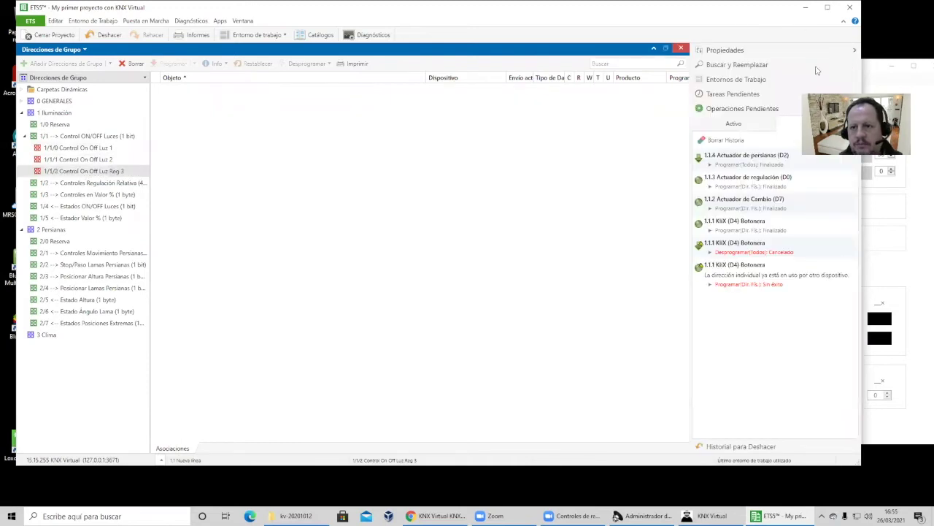
pyautogui.click(732, 49)
pyautogui.click(747, 123)
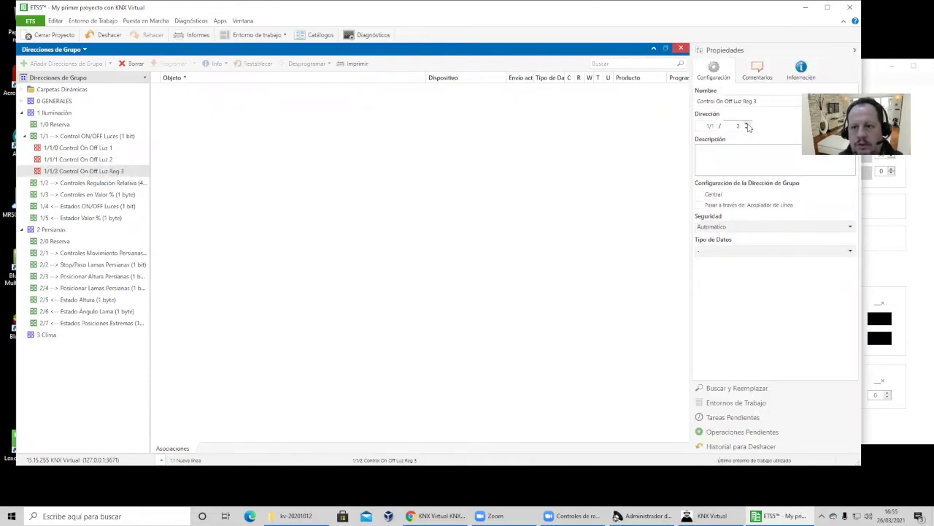
# Renumber Control On Off Luz 2 to 1/1/2 and Control On Off Luz 1 to 1/1/1
pyautogui.click(107, 162)
pyautogui.click(746, 123)
pyautogui.click(117, 148)
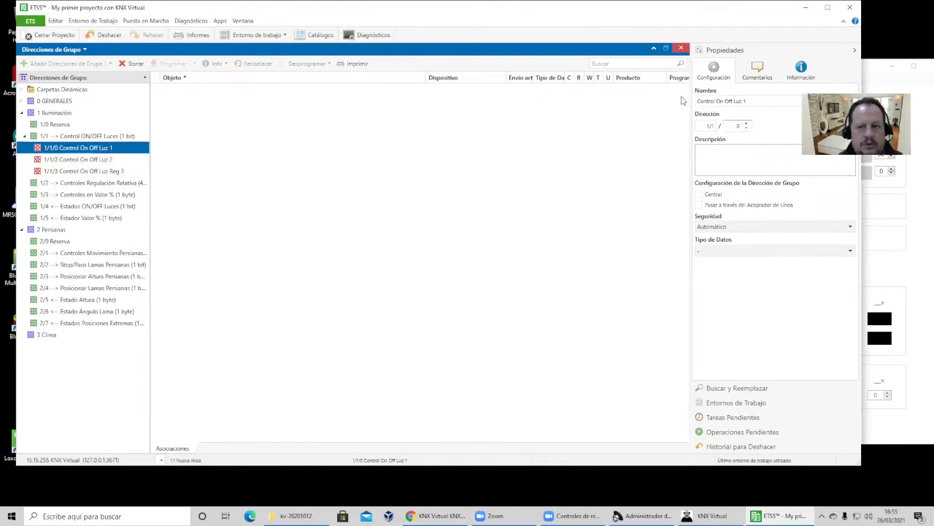
pyautogui.click(699, 166)
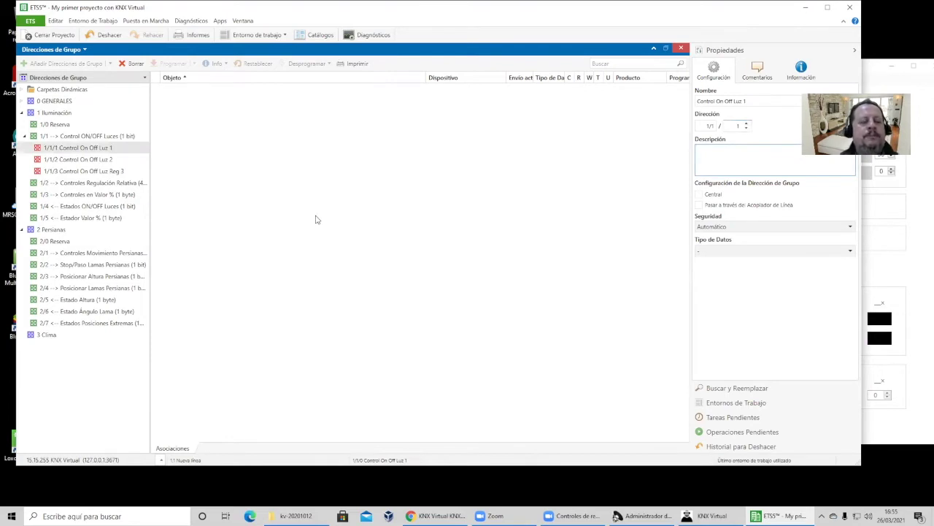
# Widen the group address tree and add "Control Reg Relativa Luz Reg 3" to 1/2 Controles Regulación Relativa, starting at address 3
pyautogui.doubleClick(149, 182)
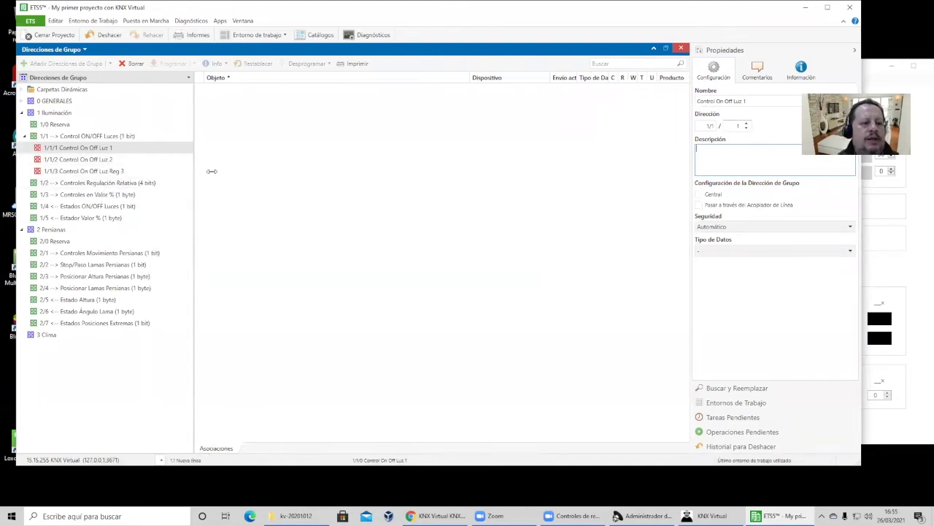
pyautogui.click(148, 183)
pyautogui.rightClick(148, 184)
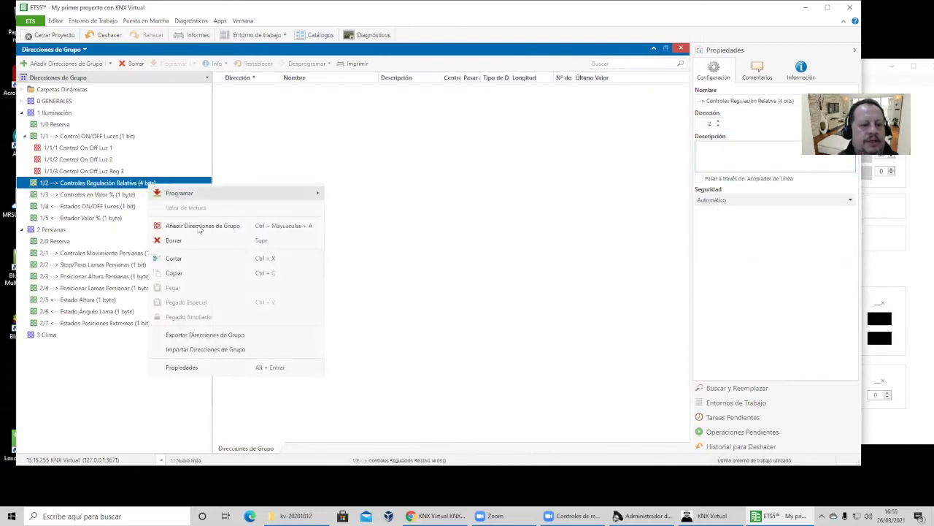
pyautogui.click(320, 226)
pyautogui.click(356, 280)
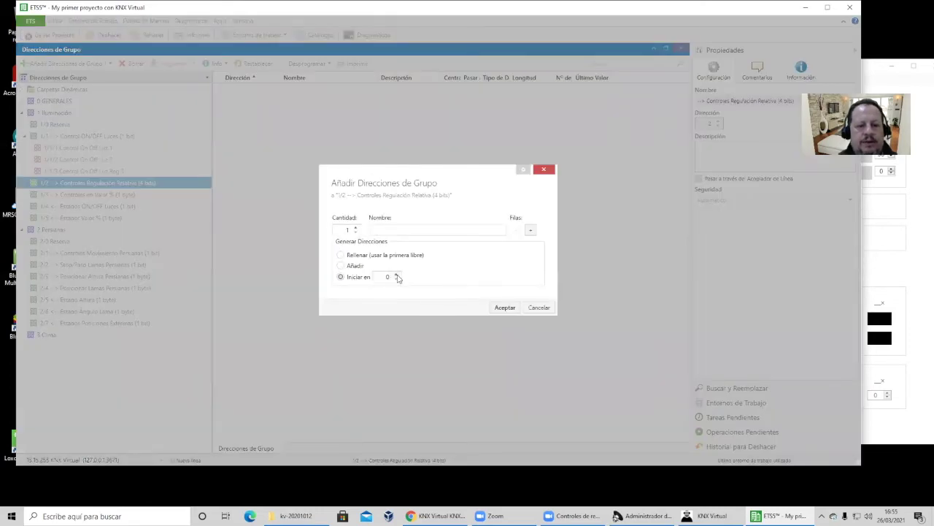
pyautogui.click(397, 274)
pyautogui.click(393, 229)
pyautogui.write('Control Reg Relativa ')
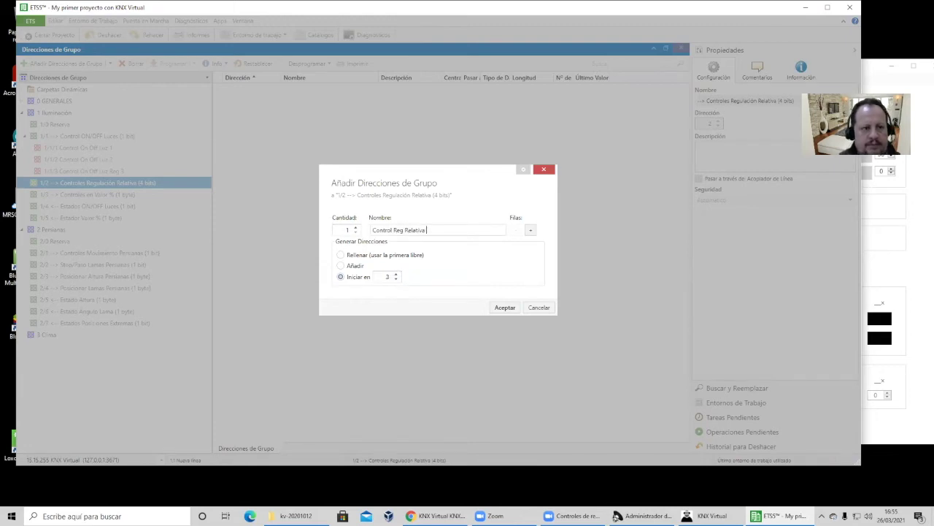
pyautogui.write('Luz Reg 3')
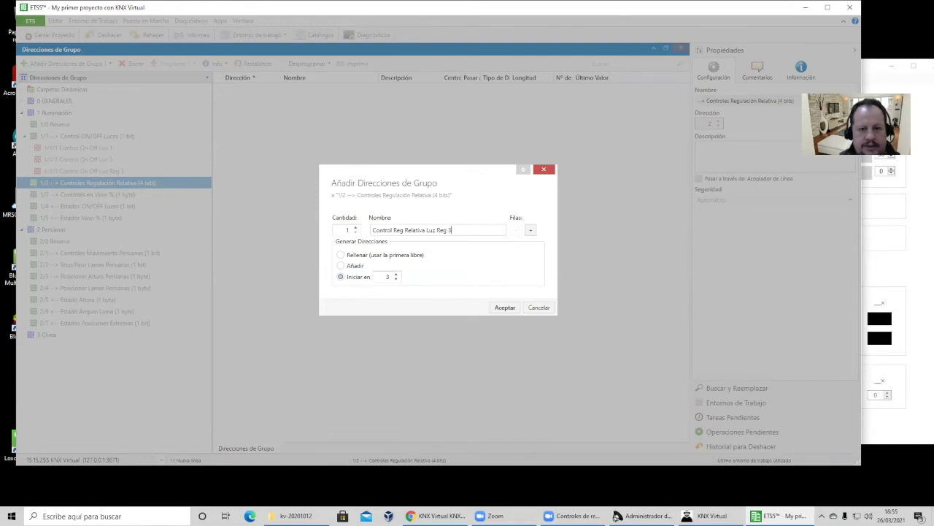
pyautogui.press('Return')
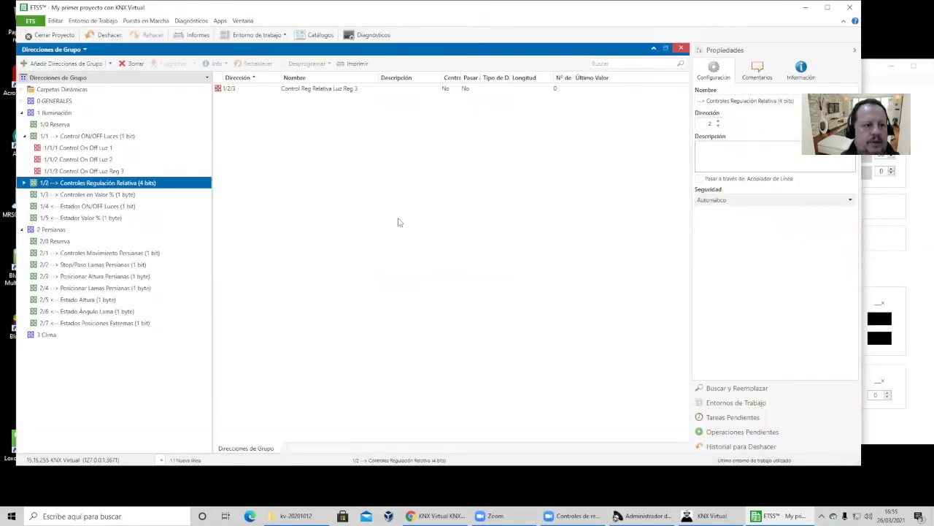
# Add "Control Regulacion en % Luz Reg 3" to 1/3 Controles en Valor %, starting at address 3, and expand that group
pyautogui.click(44, 195)
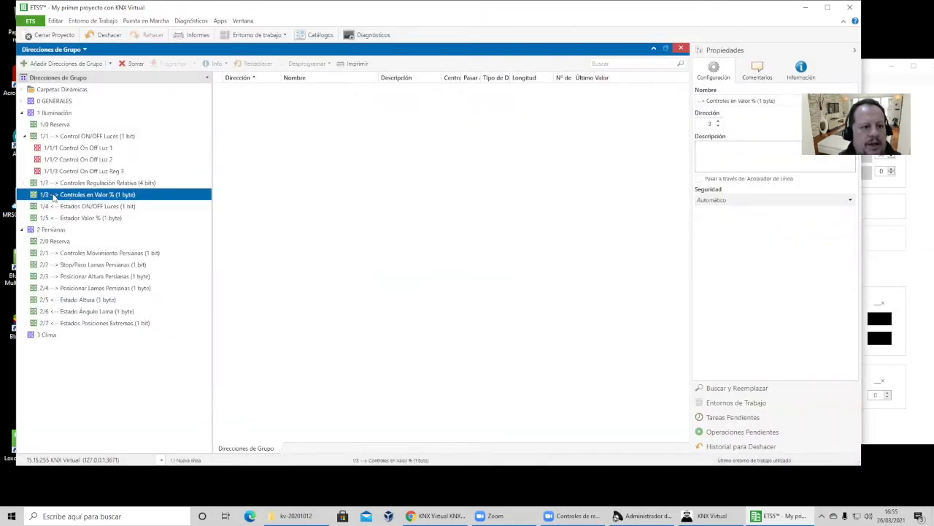
pyautogui.rightClick(54, 197)
pyautogui.click(121, 237)
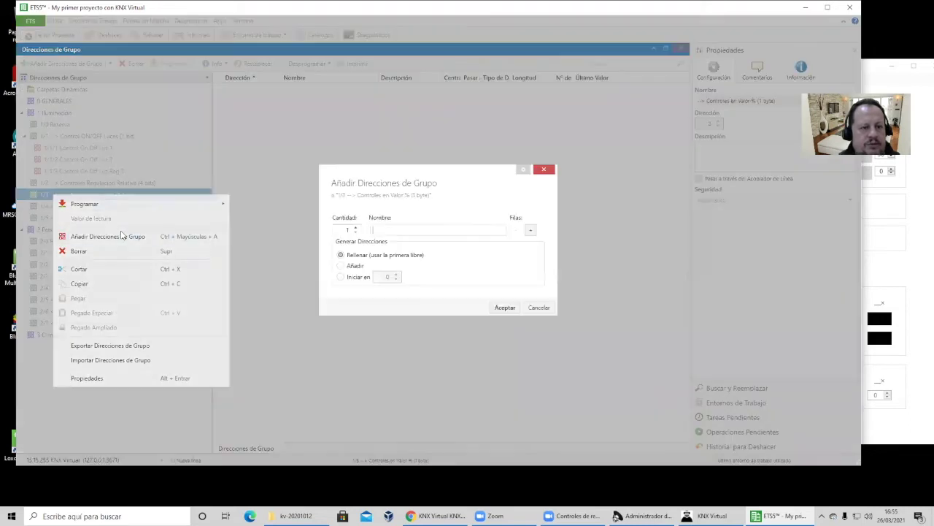
pyautogui.click(340, 277)
pyautogui.click(396, 275)
pyautogui.click(396, 275)
pyautogui.click(396, 274)
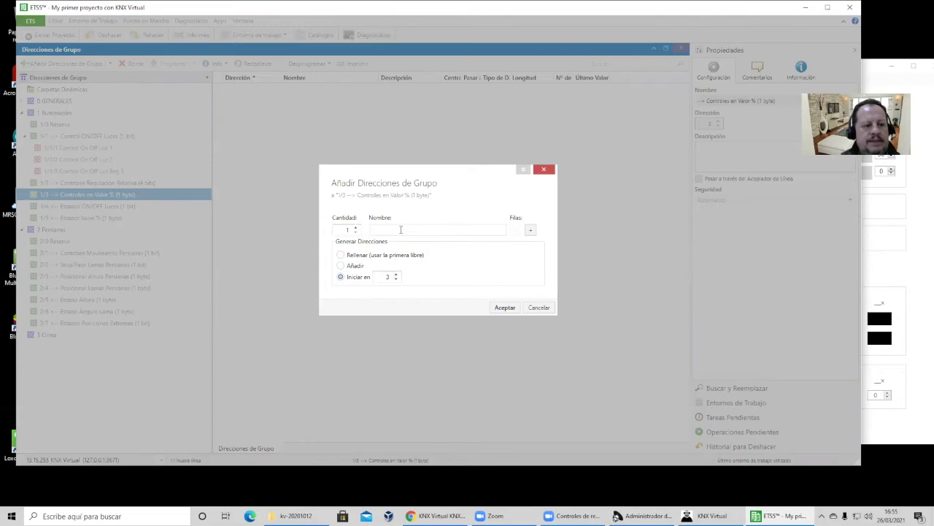
pyautogui.write('Control Regulacion en % Luz Reg 3')
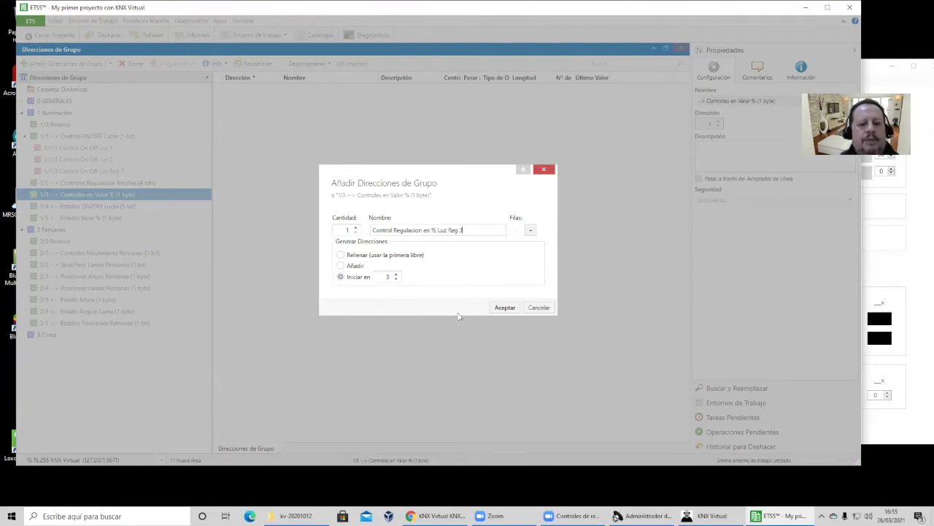
pyautogui.click(505, 307)
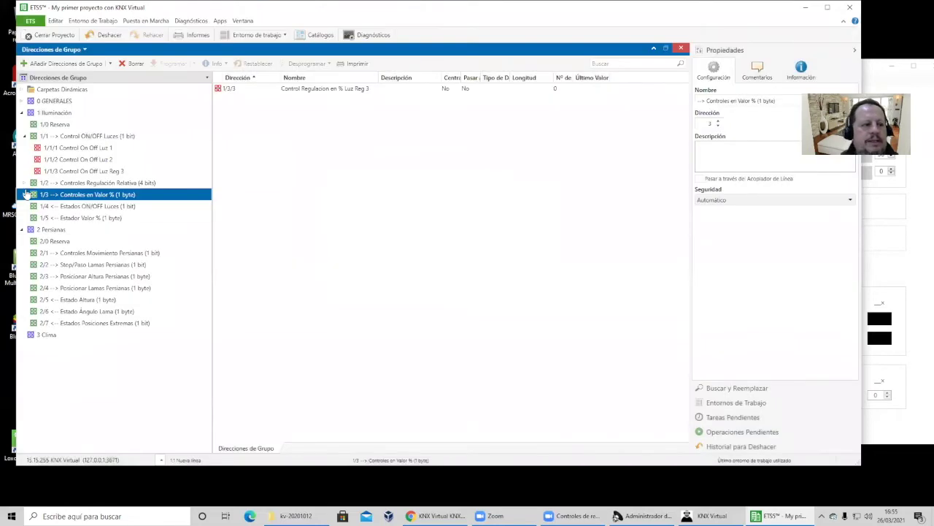
pyautogui.click(24, 195)
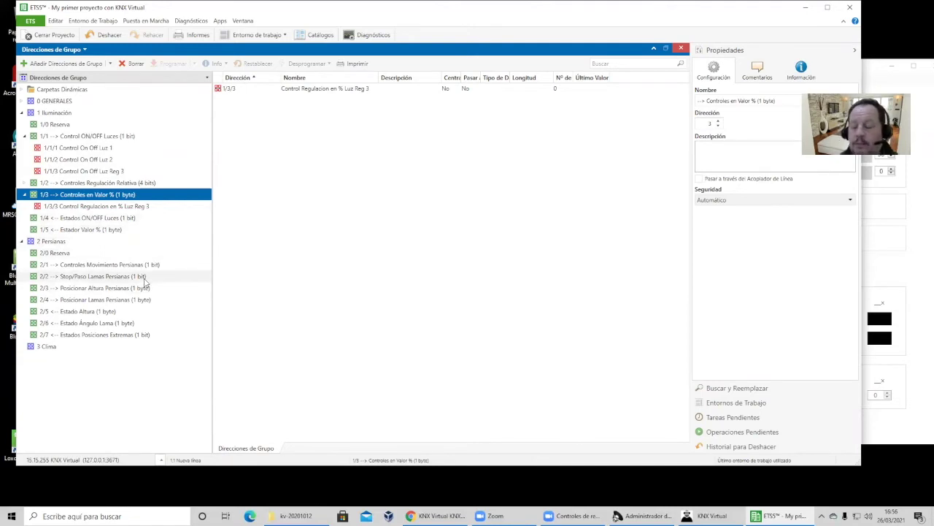
# Add "Mover Persiana 1" and "Mover Persiana 2" to 2/1 Controles Movimiento Persianas, starting at address 1, and expand that group
pyautogui.click(121, 265)
pyautogui.rightClick(122, 269)
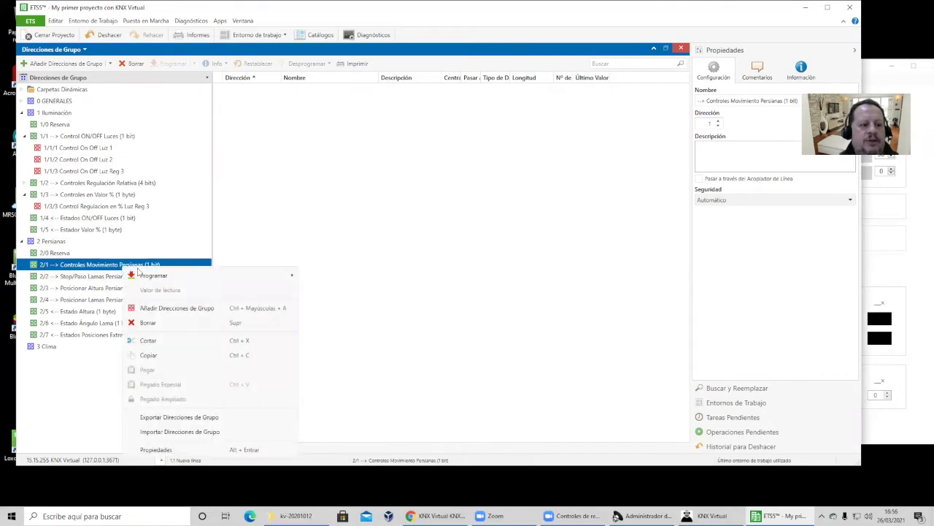
pyautogui.click(179, 310)
pyautogui.click(342, 277)
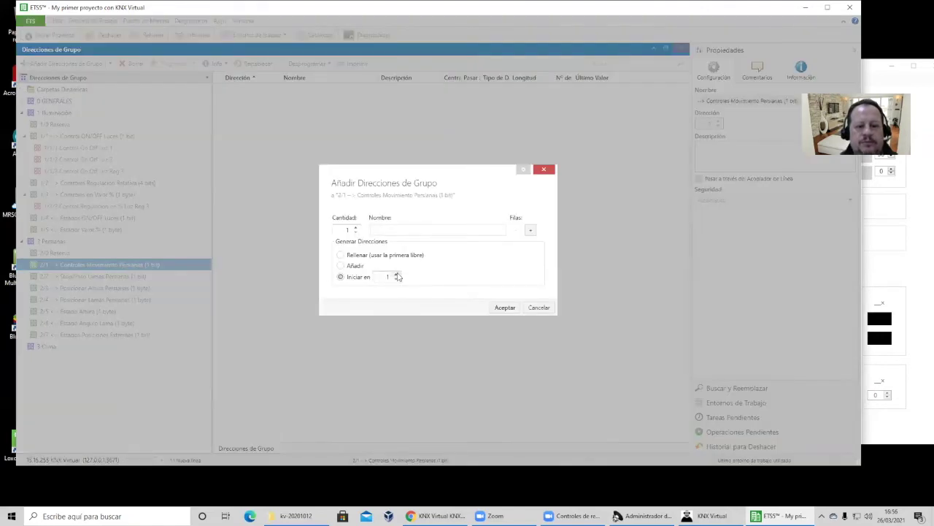
pyautogui.click(531, 231)
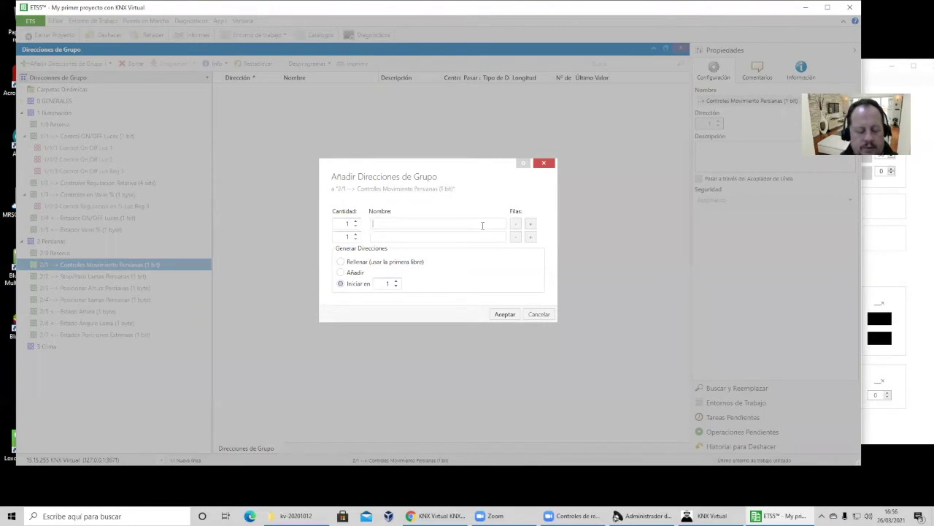
pyautogui.write('Mover Persiana 1')
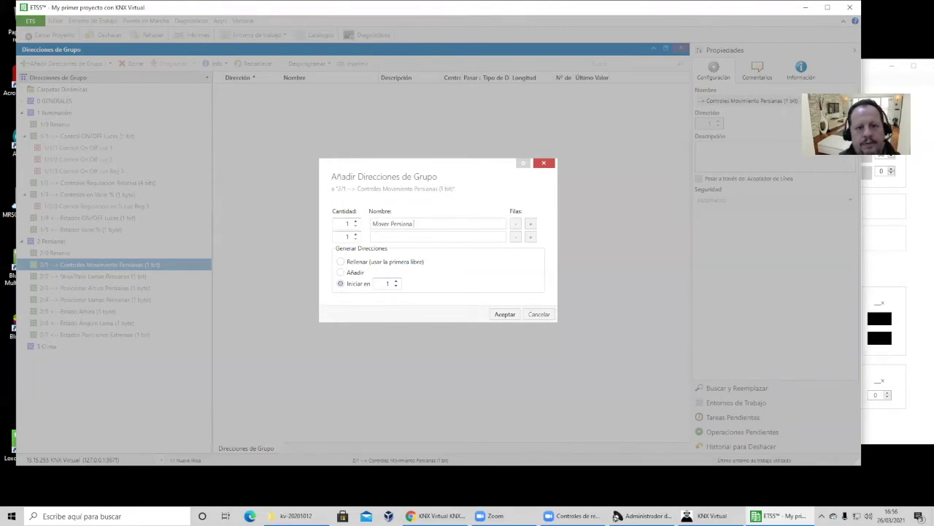
pyautogui.press('Tab')
pyautogui.press('Tab')
pyautogui.press('Tab')
pyautogui.write('Mover Persiana')
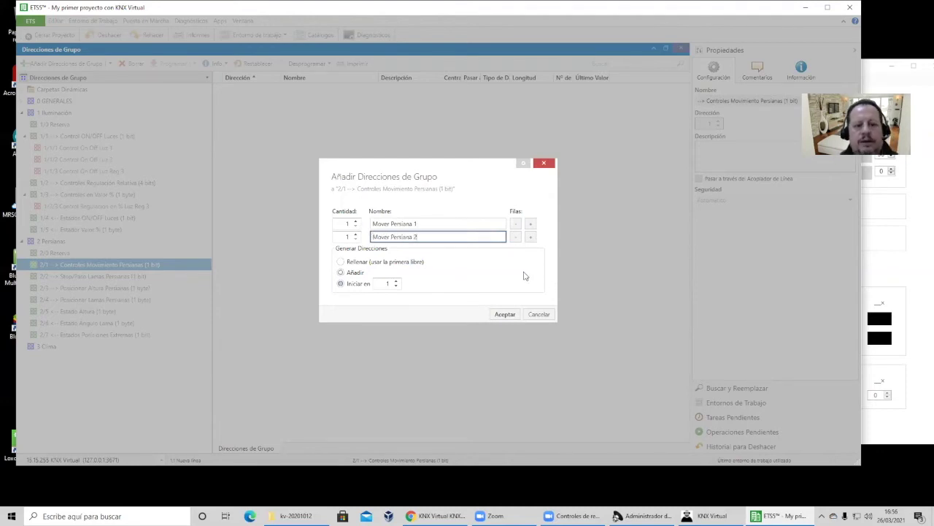
pyautogui.click(505, 314)
pyautogui.click(23, 265)
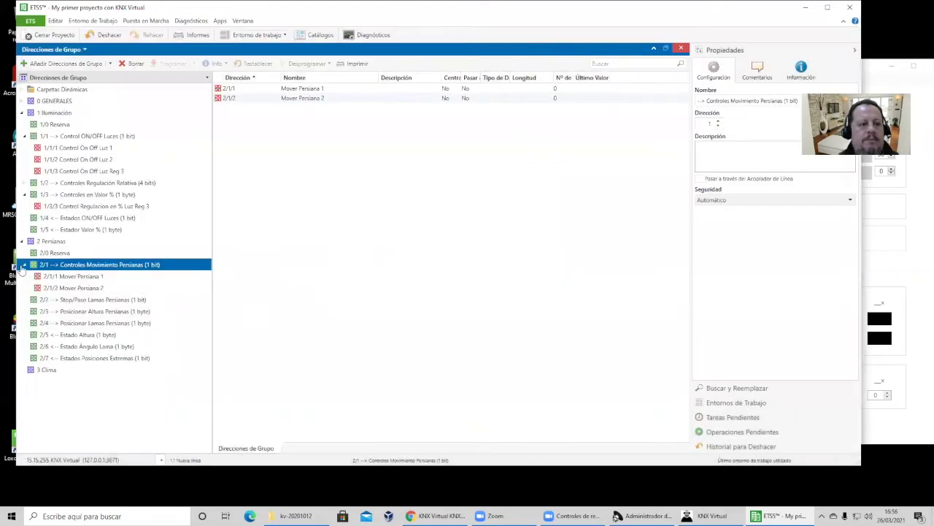
# Add "Parar Persiana 1" and "Parar Persiana 2" to 2/2 Stop/Paso Lamas Persianas, using the first free addresses, and expand that group
pyautogui.click(88, 302)
pyautogui.rightClick(90, 305)
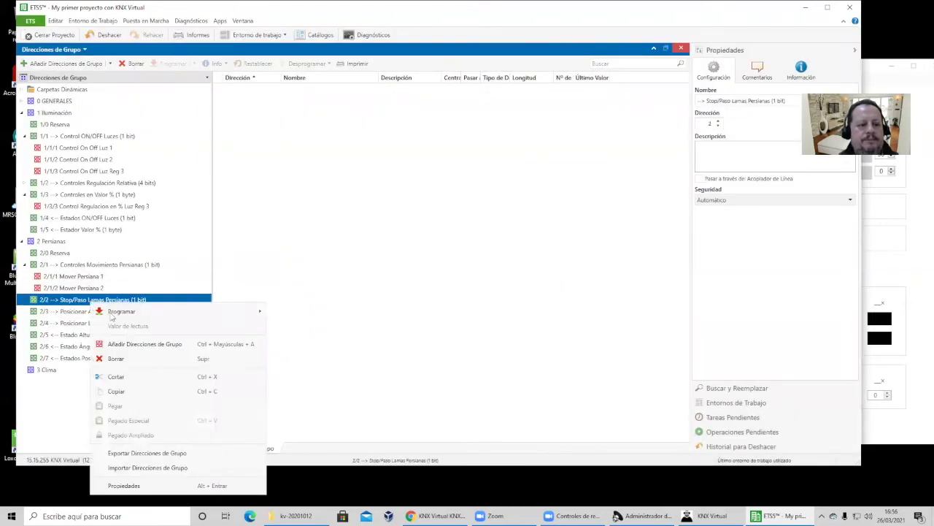
pyautogui.click(136, 343)
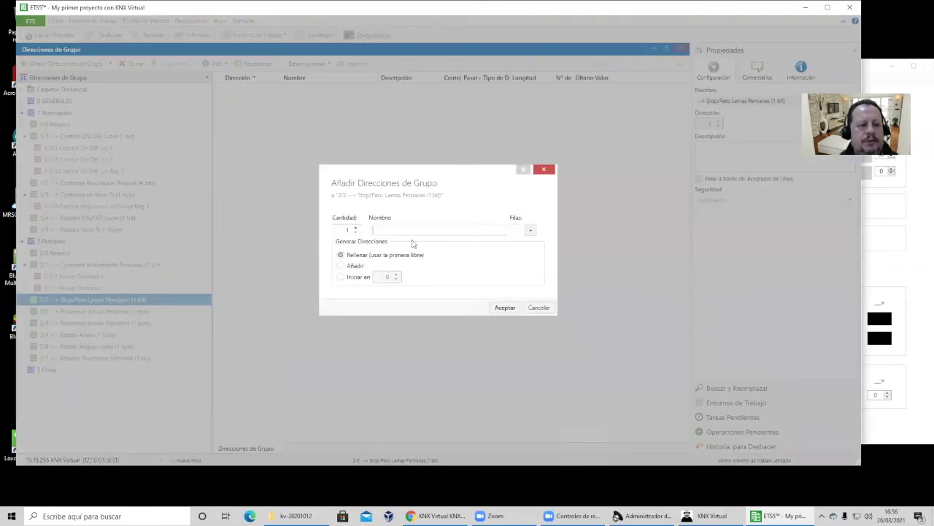
pyautogui.click(531, 230)
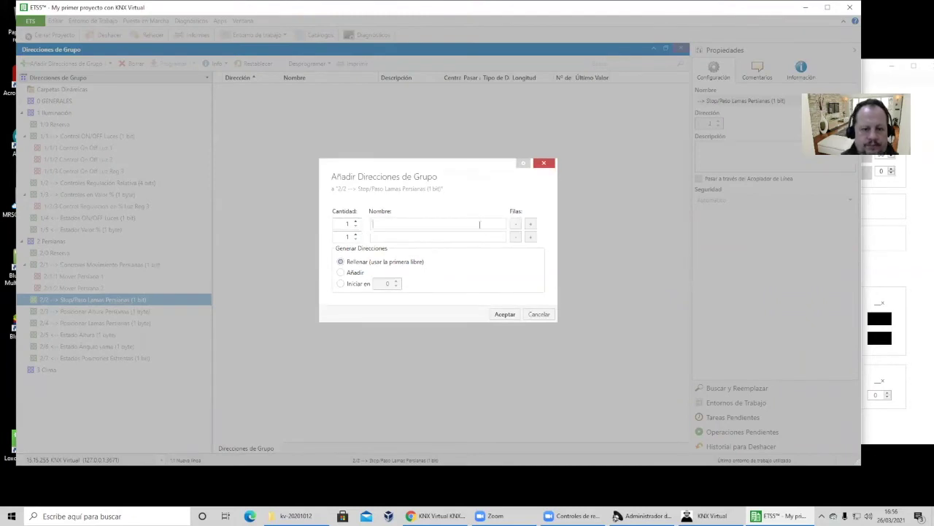
pyautogui.write('Parar Pe')
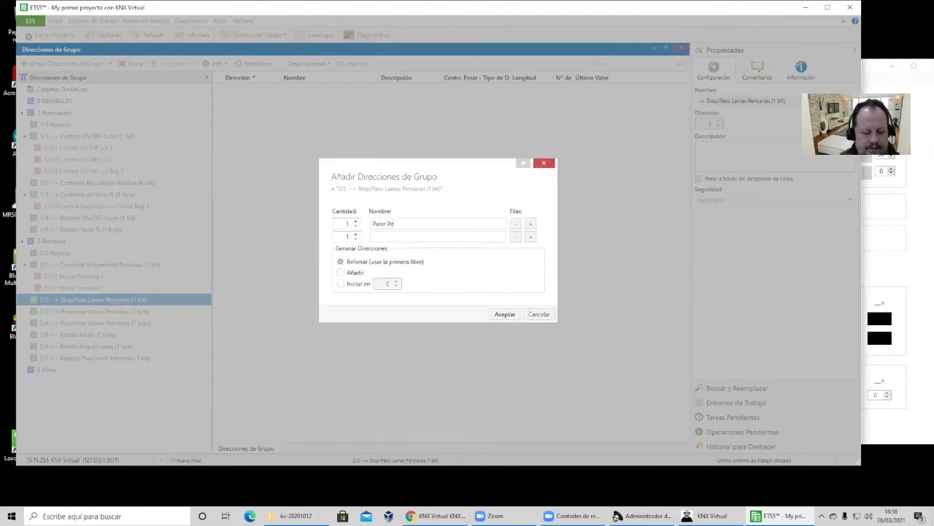
pyautogui.write('rsiana 1')
pyautogui.press('Tab')
pyautogui.press('Tab')
pyautogui.press('Tab')
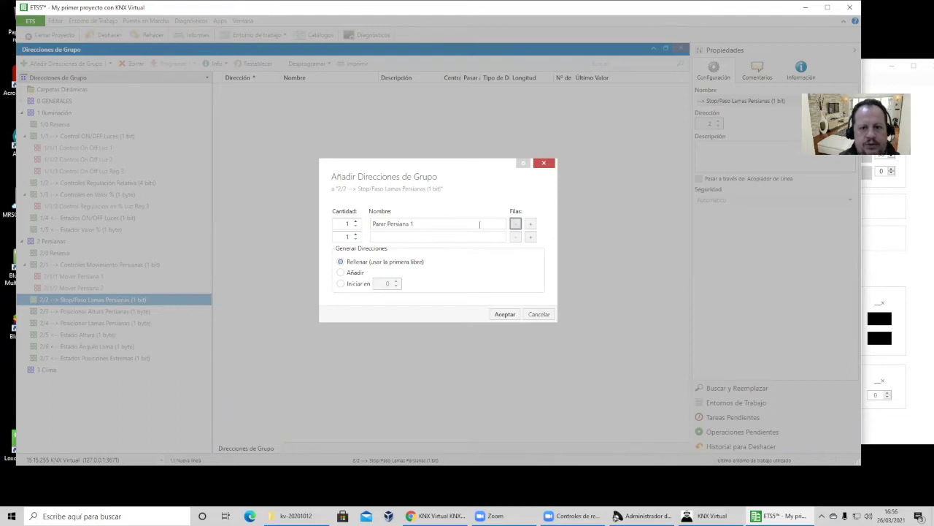
pyautogui.write('Parar Persian')
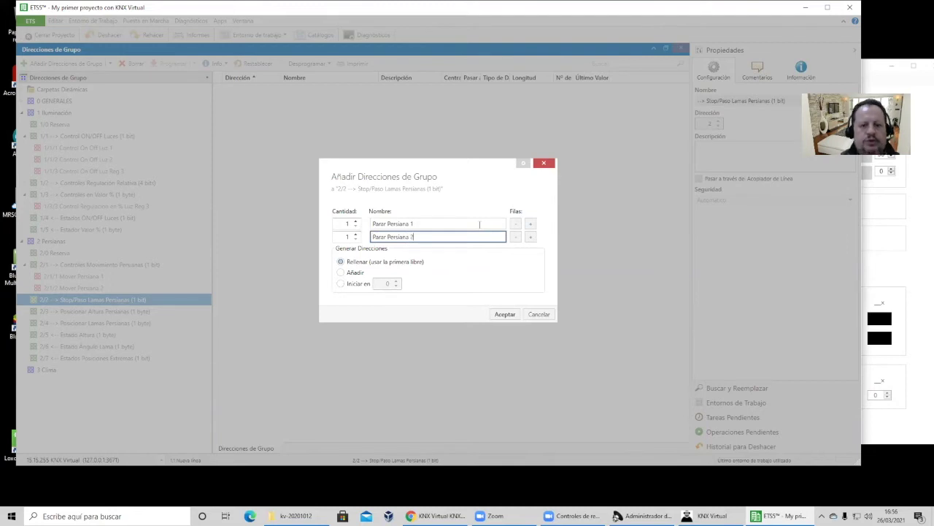
pyautogui.write('a 2')
pyautogui.click(504, 314)
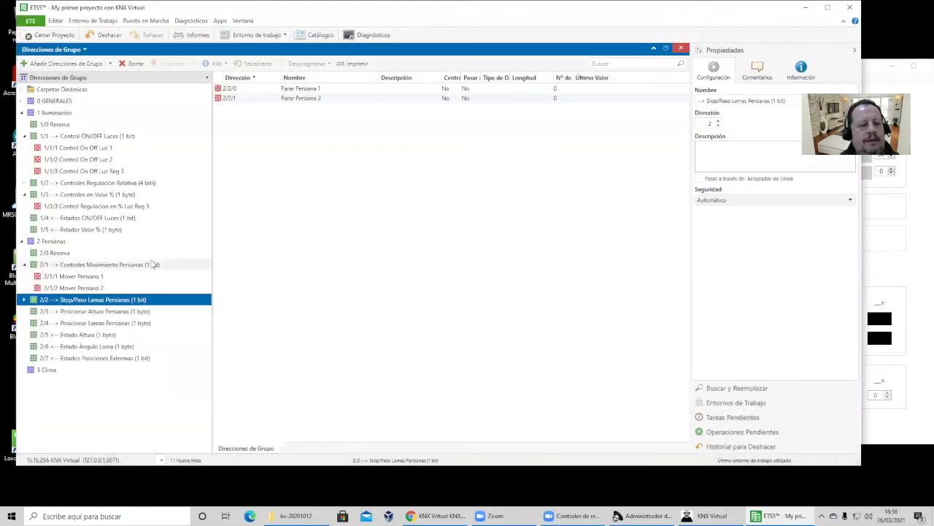
pyautogui.click(96, 312)
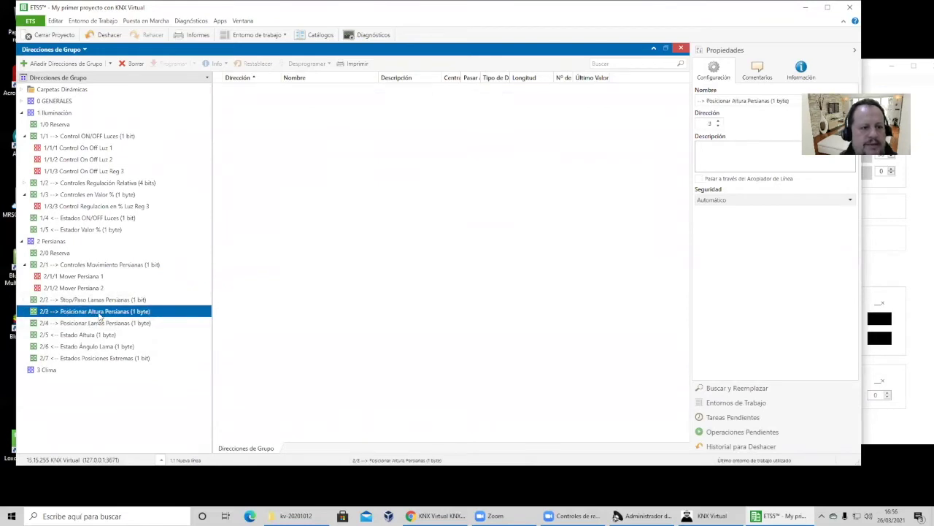
pyautogui.click(88, 300)
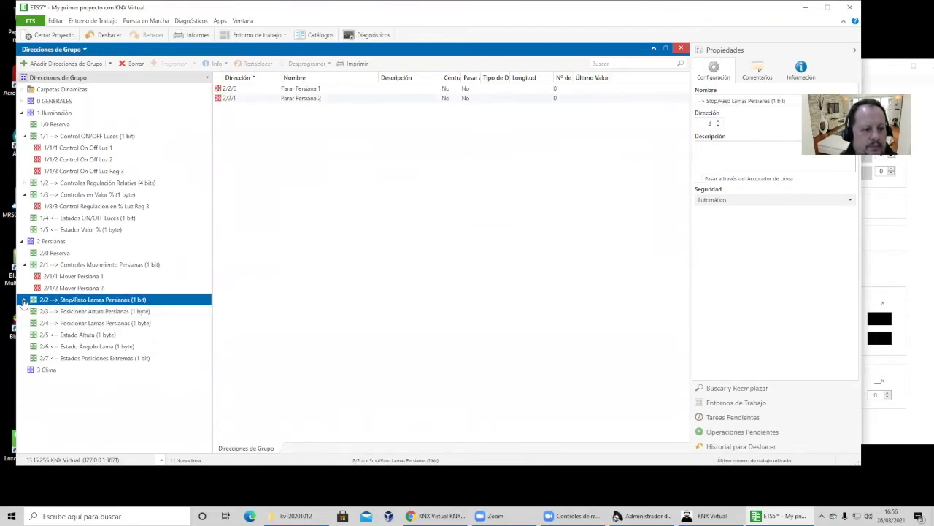
pyautogui.click(24, 299)
# Add "Posicionar en % Persiana 1" and "Posicionar en % Persiana 2" to 2/3 Posicionar Altura Persianas, starting at address 1, and expand that group
pyautogui.click(62, 336)
pyautogui.rightClick(76, 338)
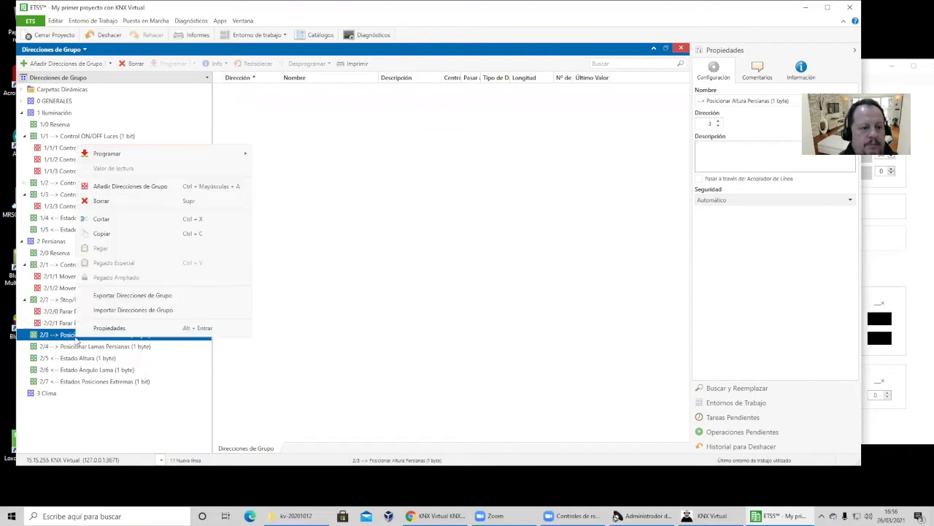
pyautogui.click(128, 187)
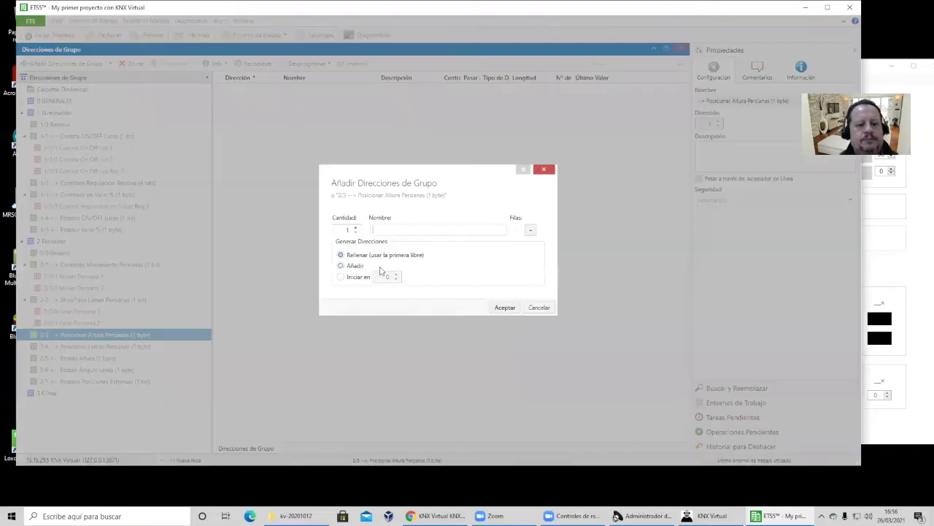
pyautogui.write('Posicionar en % Persiana 1')
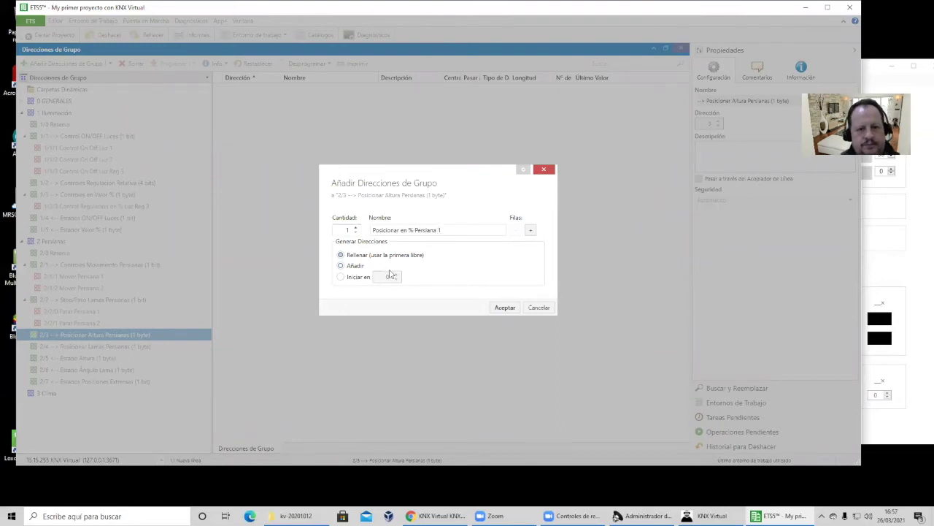
pyautogui.click(361, 278)
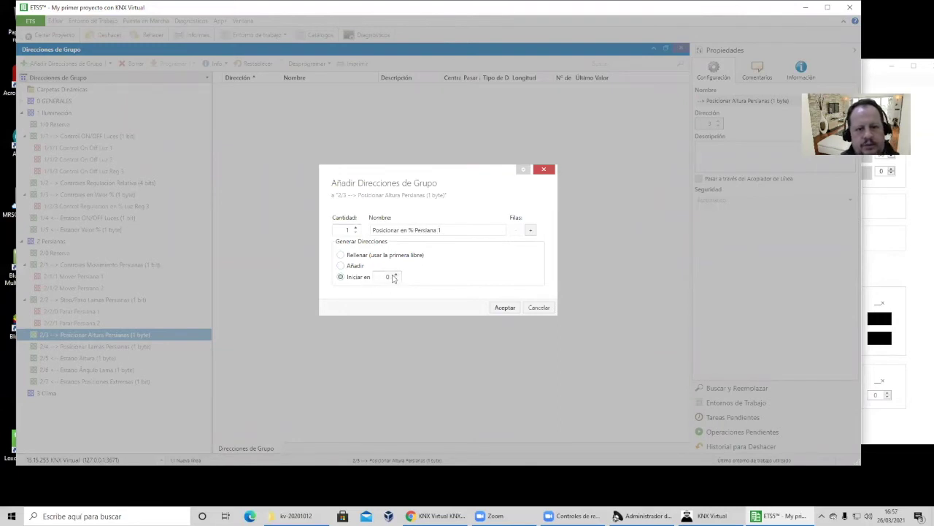
pyautogui.click(531, 230)
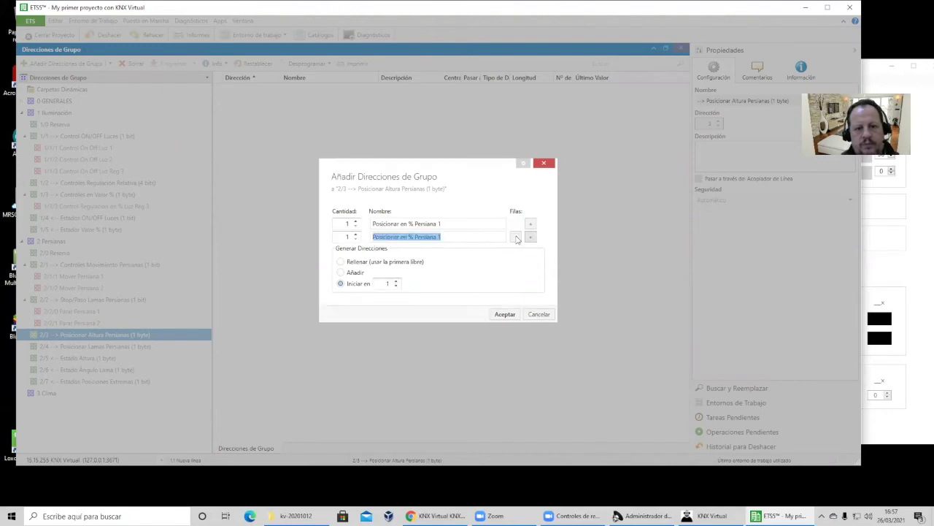
pyautogui.click(471, 238)
pyautogui.write('2')
pyautogui.click(504, 314)
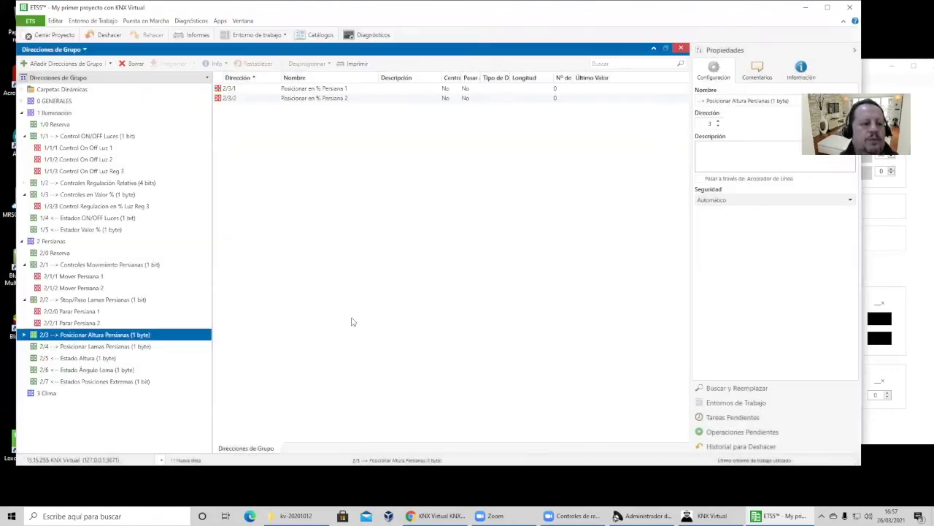
pyautogui.click(24, 334)
# Renumber Parar Persiana 2 to 2/2/2 and Parar Persiana 1 to 2/2/1
pyautogui.click(102, 311)
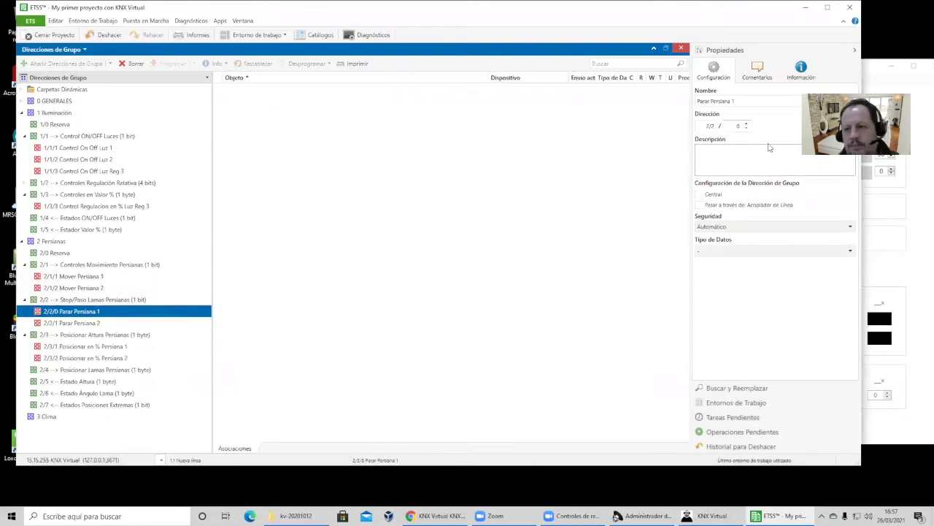
pyautogui.click(191, 323)
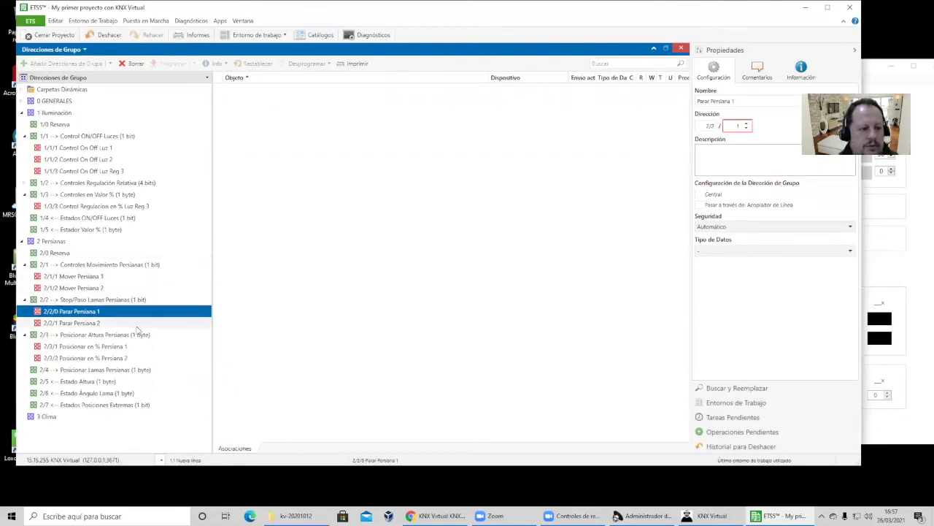
pyautogui.click(747, 124)
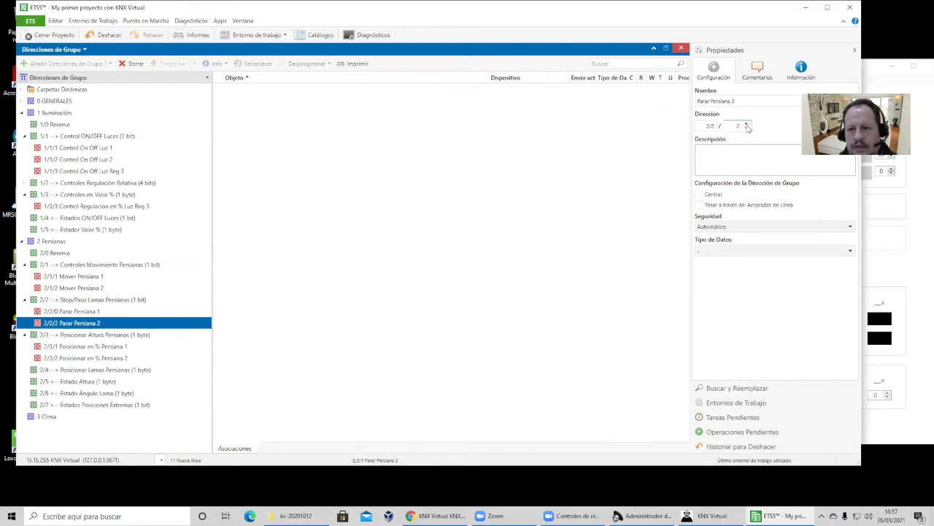
pyautogui.click(133, 313)
pyautogui.click(746, 123)
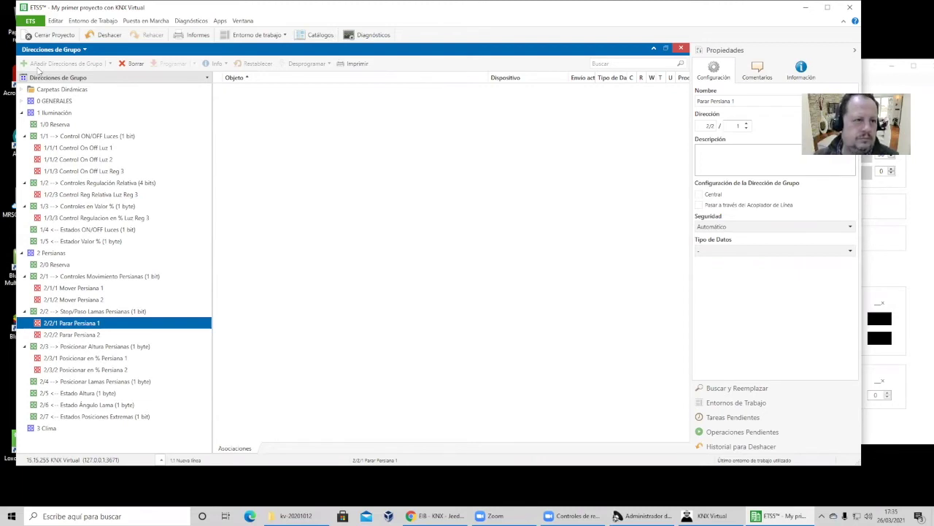
# Switch the group address view to the topology, expand the area and list the devices of line 1.1 Nueva línea
pyautogui.click(51, 49)
pyautogui.click(65, 95)
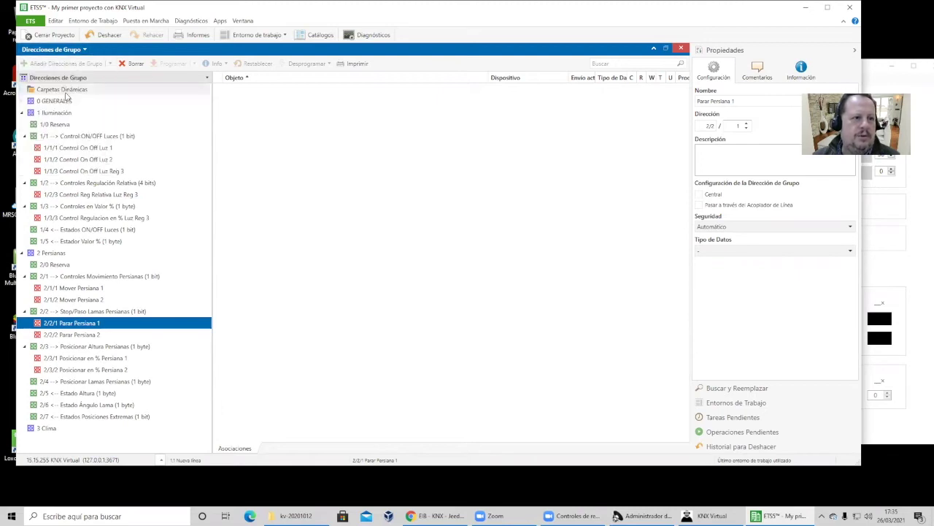
pyautogui.click(23, 101)
pyautogui.click(25, 112)
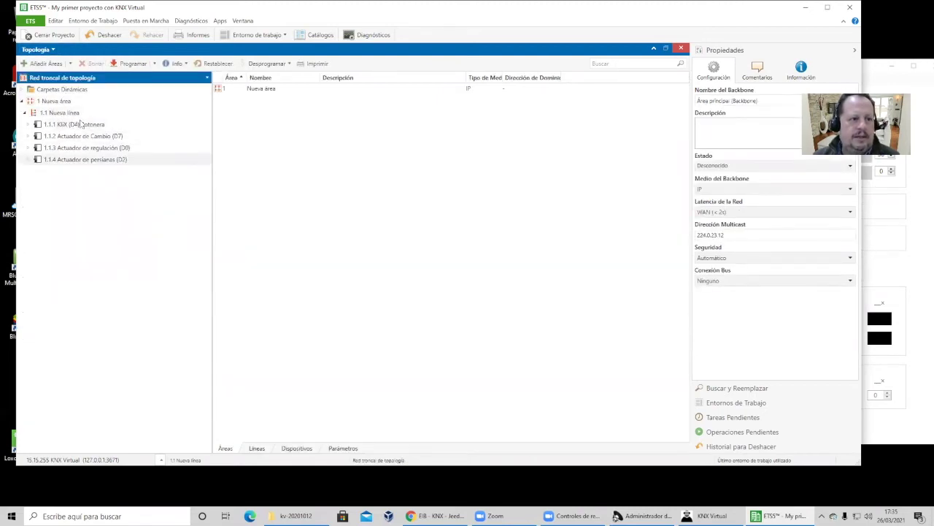
pyautogui.click(61, 113)
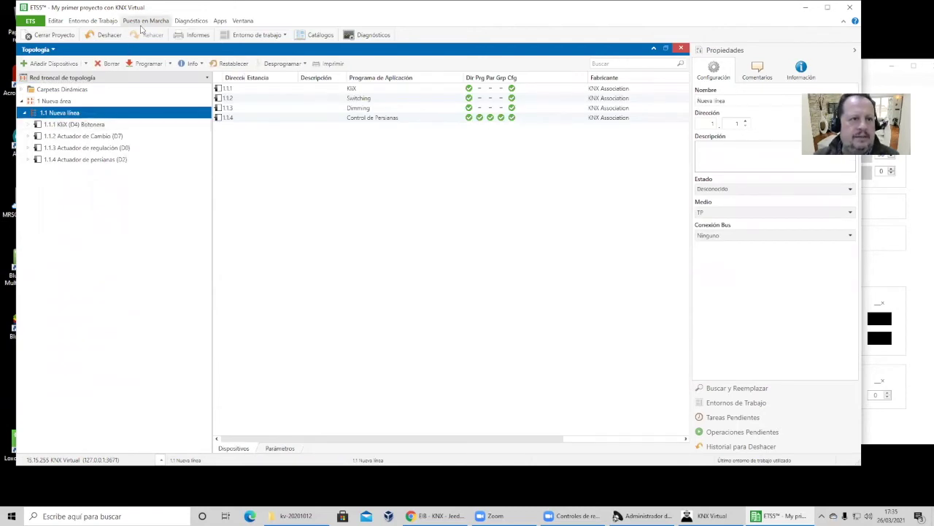
# Open a second work view with the group addresses alongside the topology
pyautogui.click(93, 21)
pyautogui.moveTo(143, 110)
pyautogui.click(315, 119)
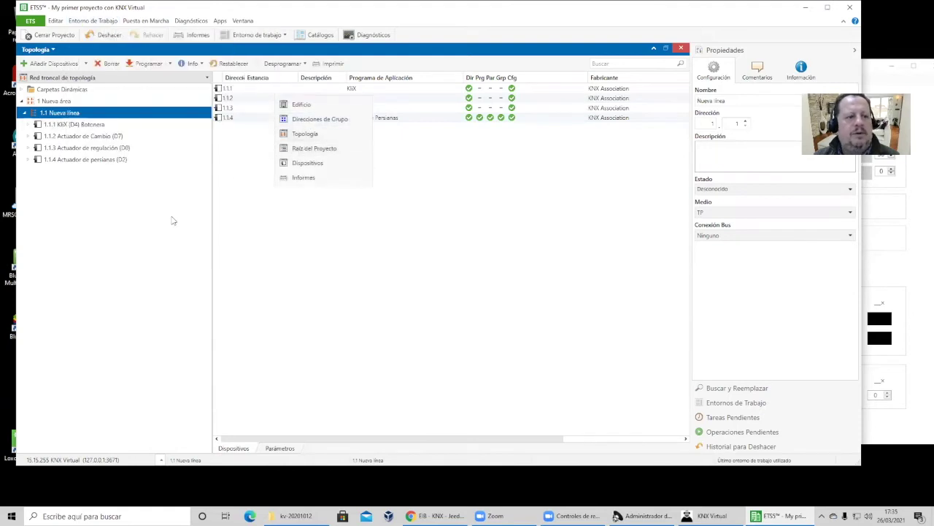
# Expand 1 Iluminación with its middle groups 1/1 and 1/2 in the group address tree, leaving 2 Persianas collapsed
pyautogui.click(23, 320)
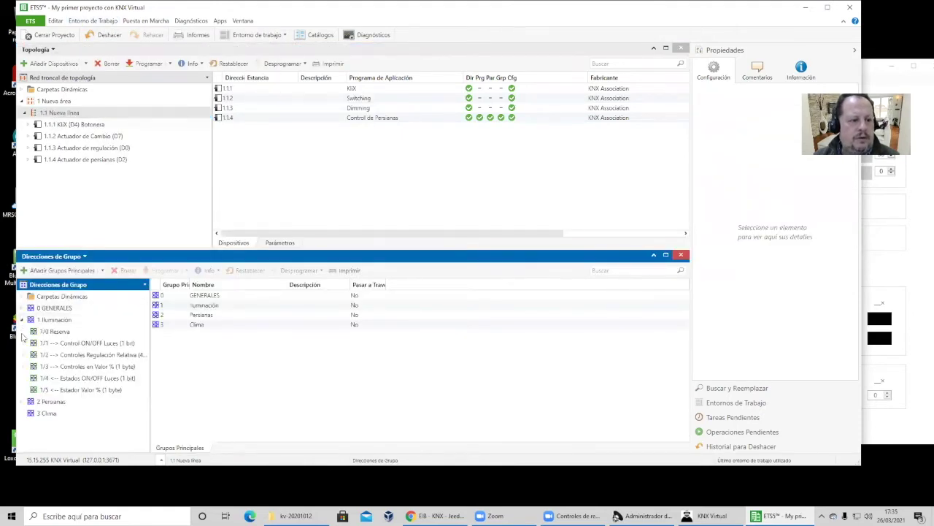
pyautogui.click(24, 343)
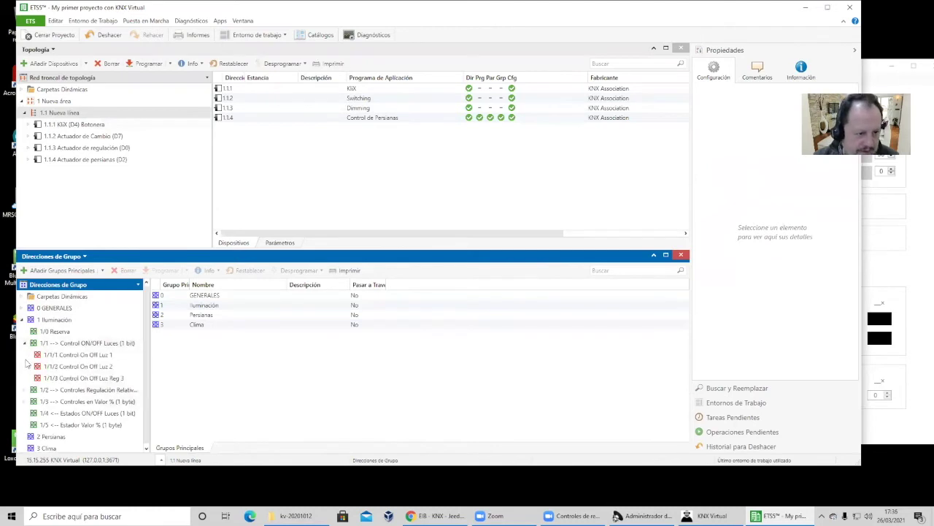
pyautogui.click(23, 389)
pyautogui.click(22, 435)
pyautogui.scroll(-1, 21, 412)
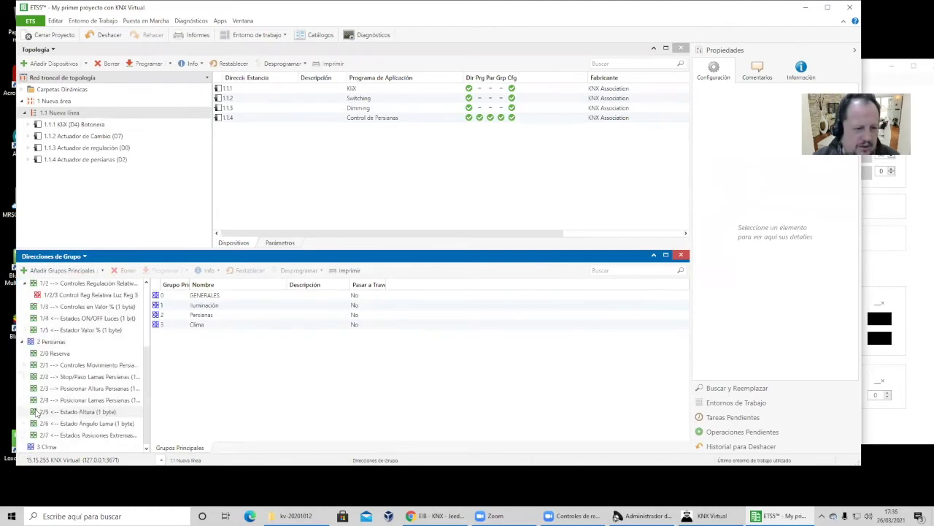
pyautogui.click(21, 345)
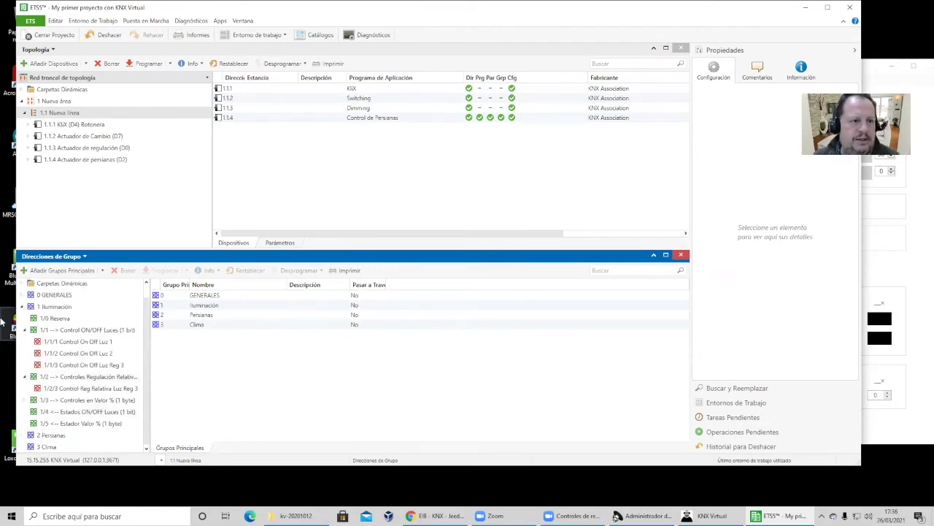
# Display the communication objects of device 1.1.2 Actuador de Cambio (D7) and select the CH-2 OnOff object
pyautogui.click(95, 137)
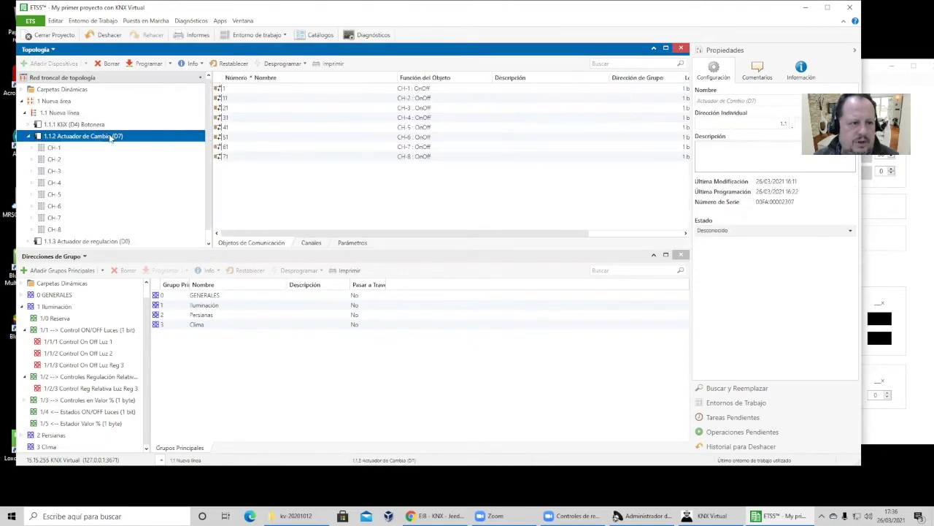
pyautogui.click(369, 89)
pyautogui.click(375, 98)
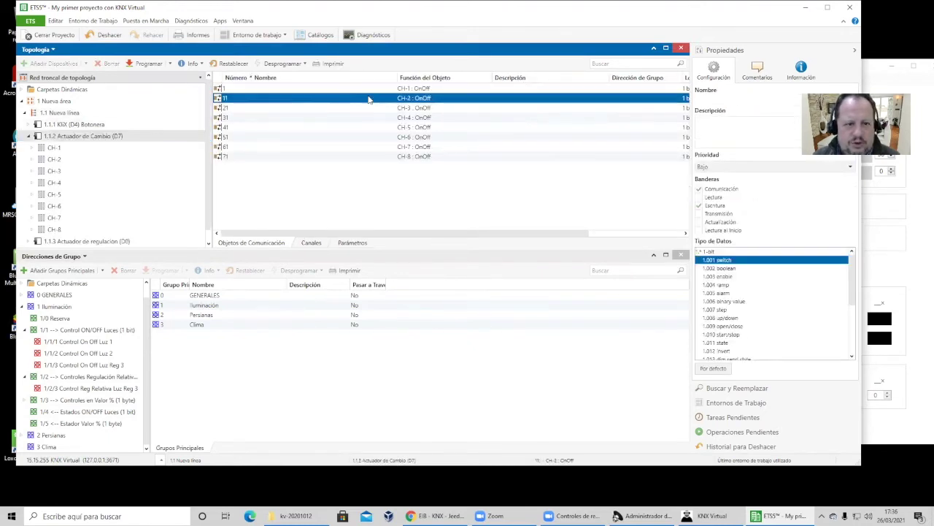
# Link the CH-1 and CH-2 OnOff objects of device 1.1.2 to group addresses 1/1/1 and 1/1/2 respectively
pyautogui.click(290, 89)
pyautogui.moveTo(289, 91); pyautogui.dragTo(122, 343)
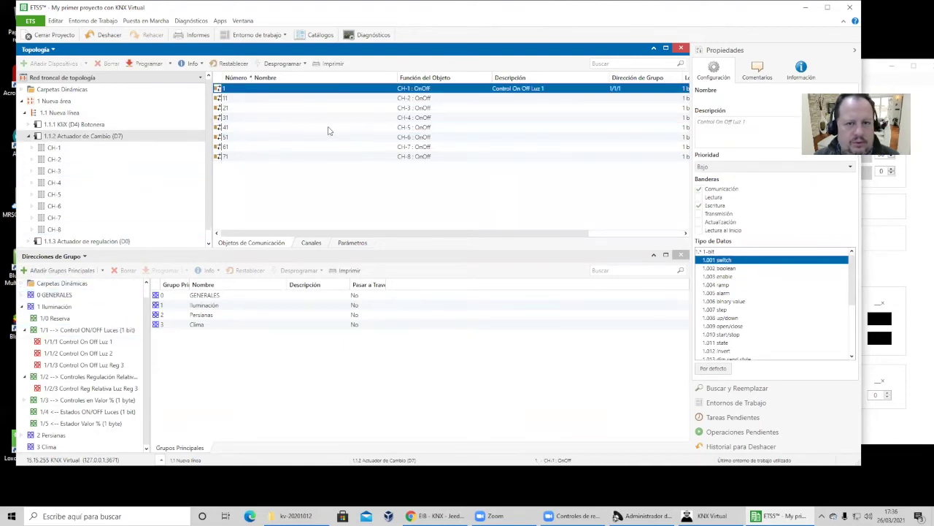
pyautogui.click(327, 101)
pyautogui.moveTo(327, 101); pyautogui.dragTo(125, 355)
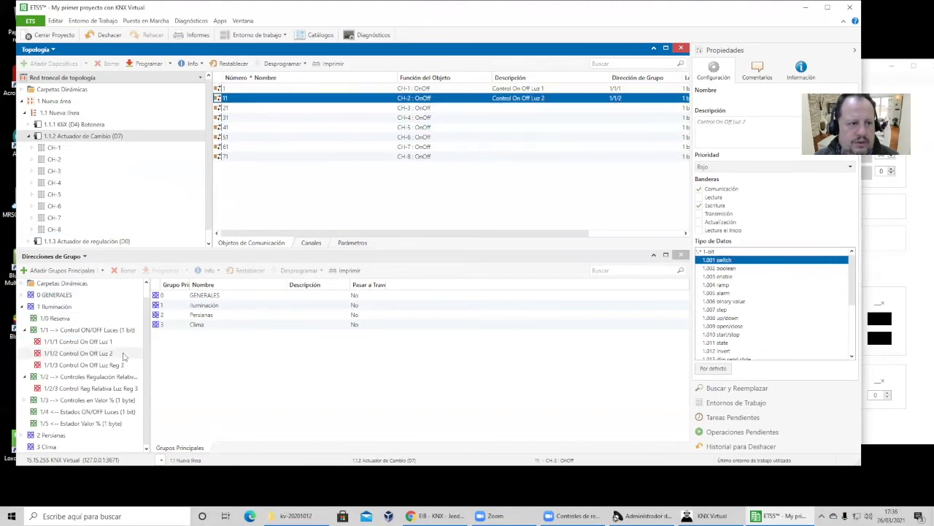
# Display the communication objects of device 1.1.3 Actuador de regulación (D0) and narrow the Nombre column so the data lengths and types fit
pyautogui.click(29, 137)
pyautogui.click(60, 148)
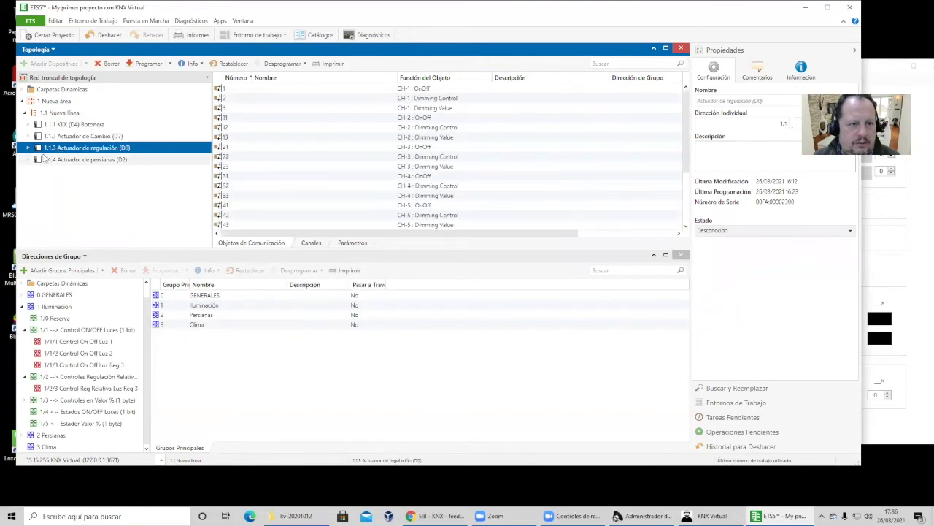
pyautogui.scroll(-3, 411, 178)
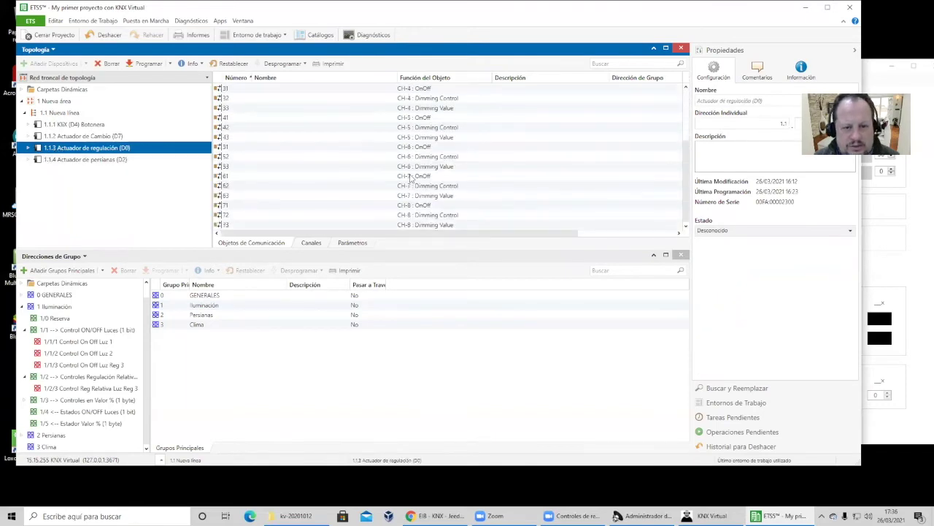
pyautogui.scroll(3, 411, 177)
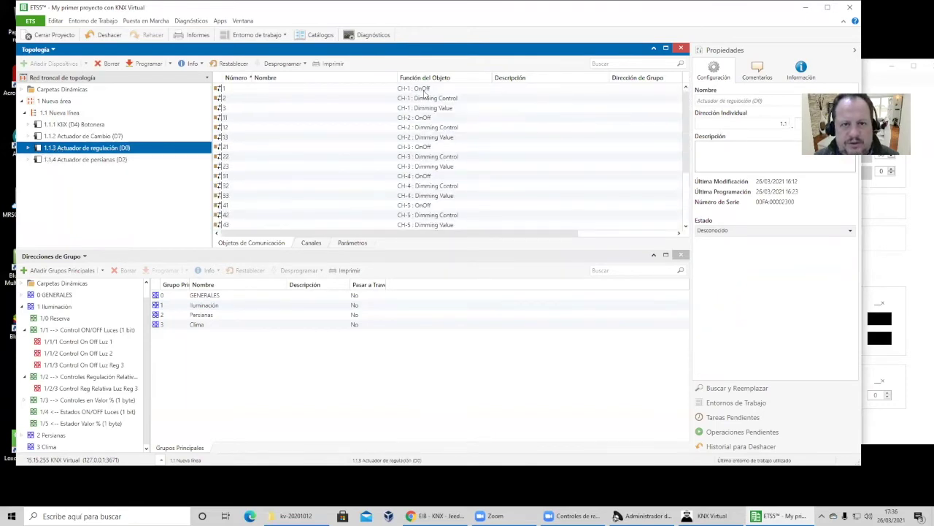
pyautogui.moveTo(397, 77); pyautogui.dragTo(302, 87)
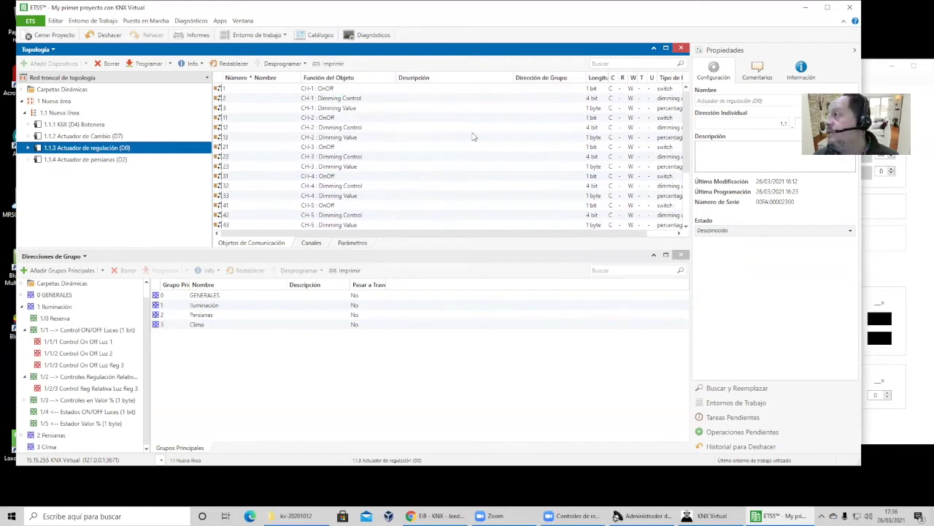
# Link the dimming actuator's CH-1 OnOff, Dimming Control and Dimming Value objects to group addresses 1/1/3, 1/2/3 and 1/3/3
pyautogui.click(335, 89)
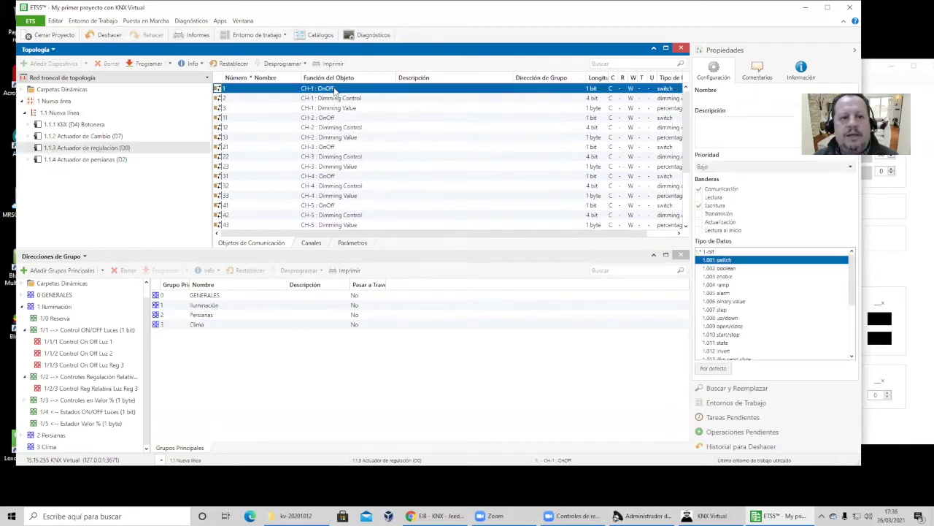
pyautogui.click(337, 100)
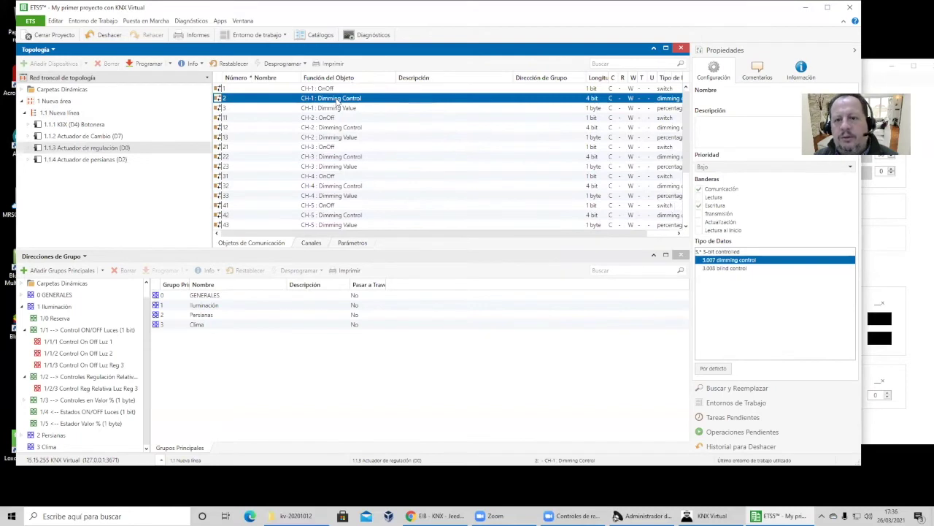
pyautogui.click(339, 108)
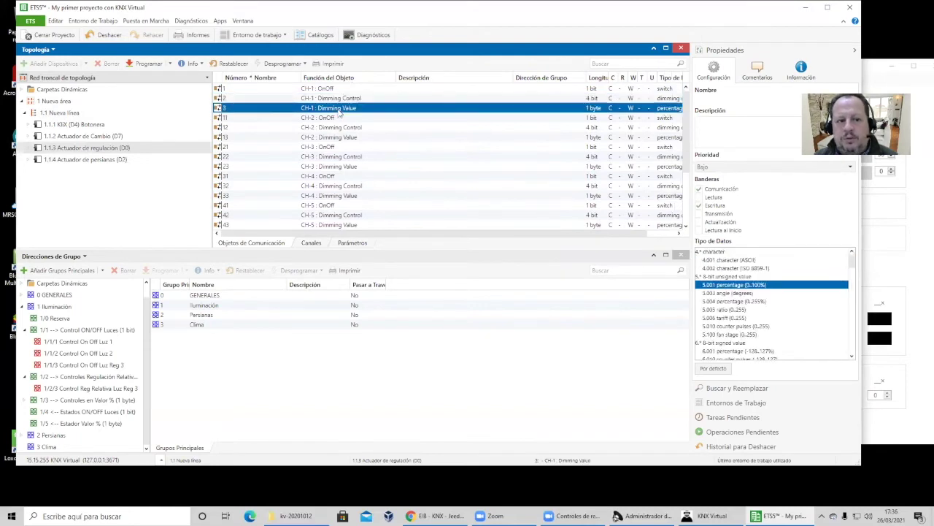
pyautogui.click(330, 89)
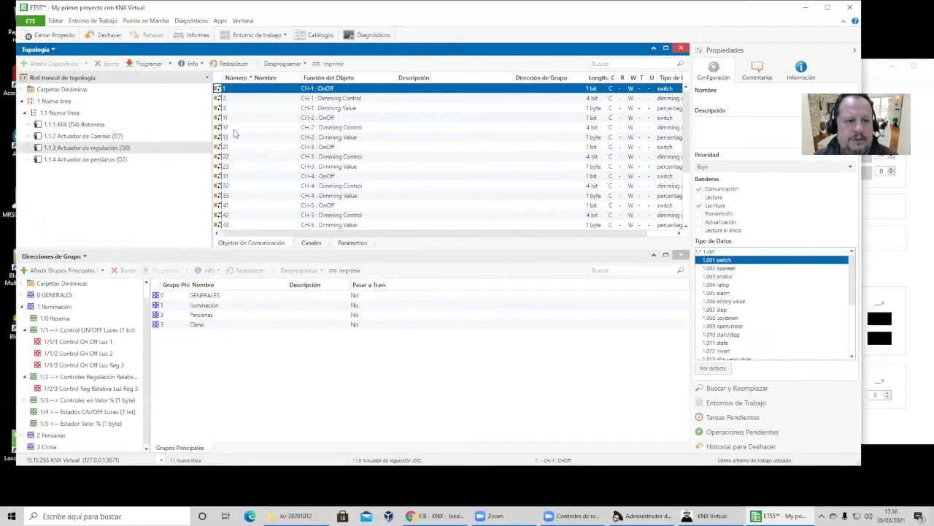
pyautogui.moveTo(263, 93); pyautogui.dragTo(113, 366)
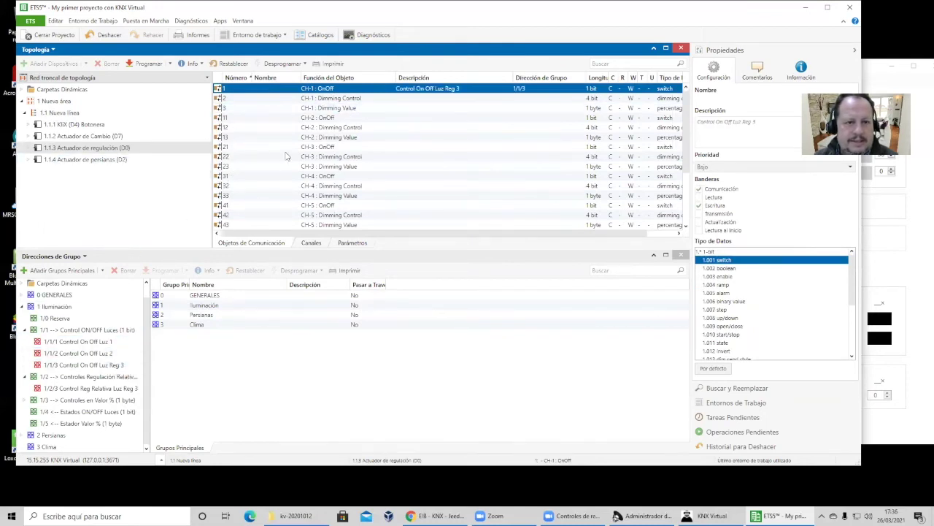
pyautogui.moveTo(327, 103); pyautogui.dragTo(104, 391)
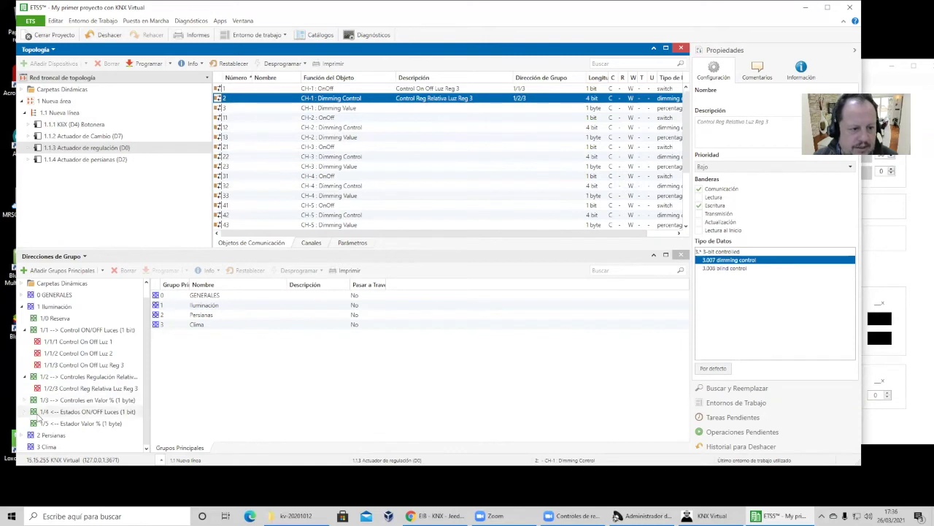
pyautogui.click(24, 399)
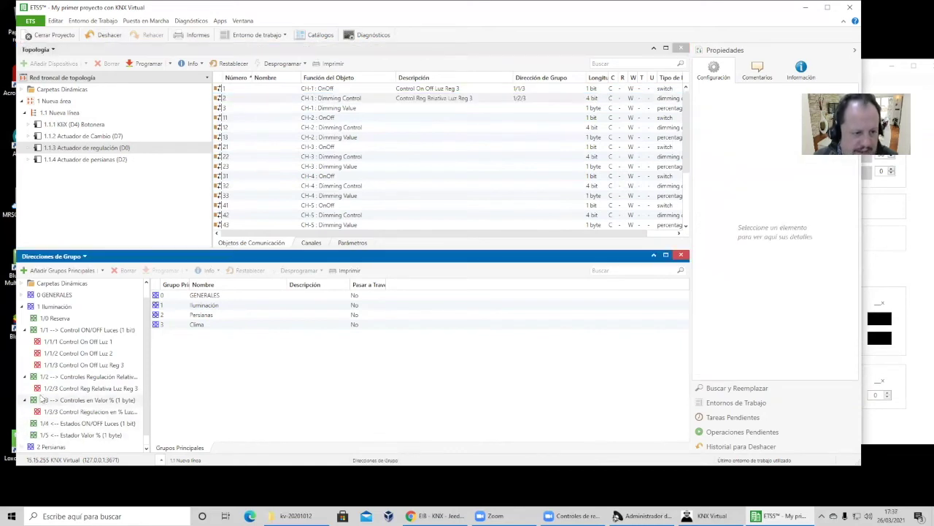
pyautogui.moveTo(334, 109); pyautogui.dragTo(121, 414)
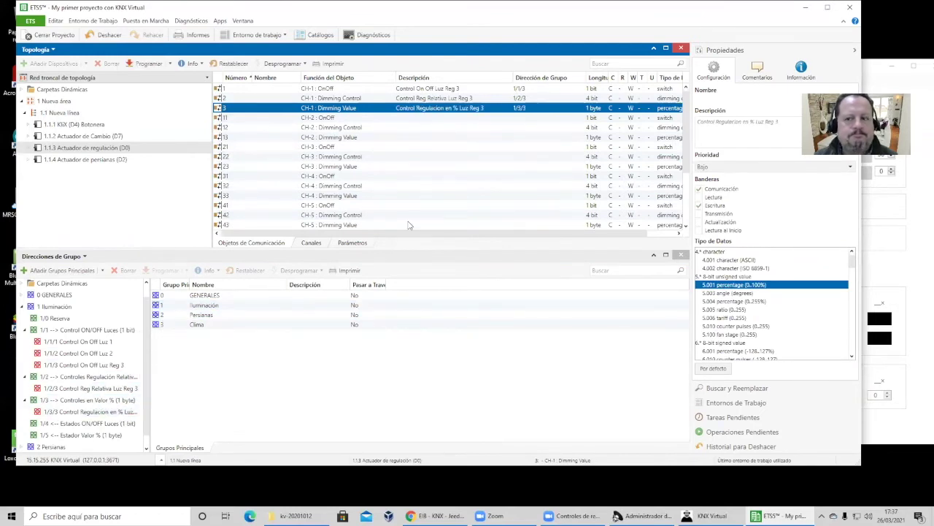
# Display the communication objects of device 1.1.4 Actuador de persianas (D2) and review its CH-1 Movimiento, Paso/Parada and Posición objects
pyautogui.click(117, 161)
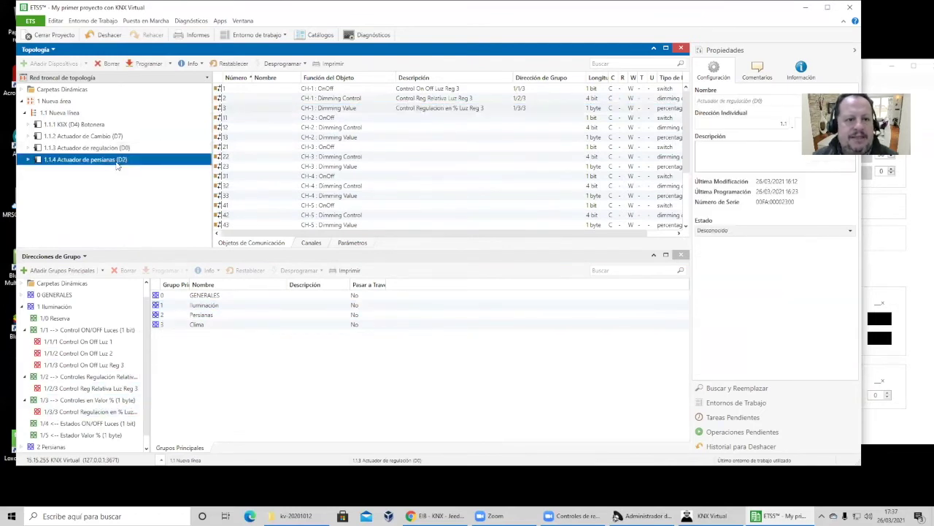
pyautogui.click(303, 92)
pyautogui.press('Down')
pyautogui.press('Down')
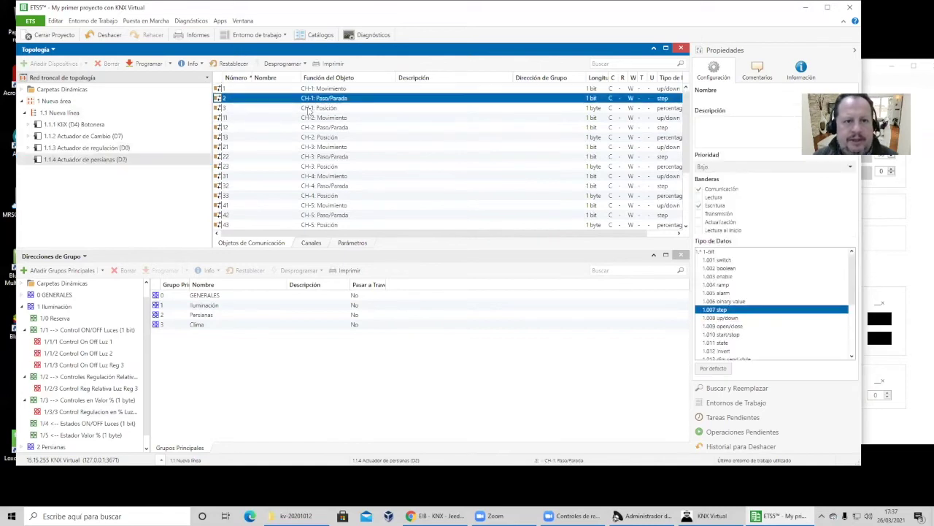
# Expand 2 Persianas and its middle groups 2/1, 2/2 and 2/3 in the group address tree
pyautogui.scroll(-1, 76, 304)
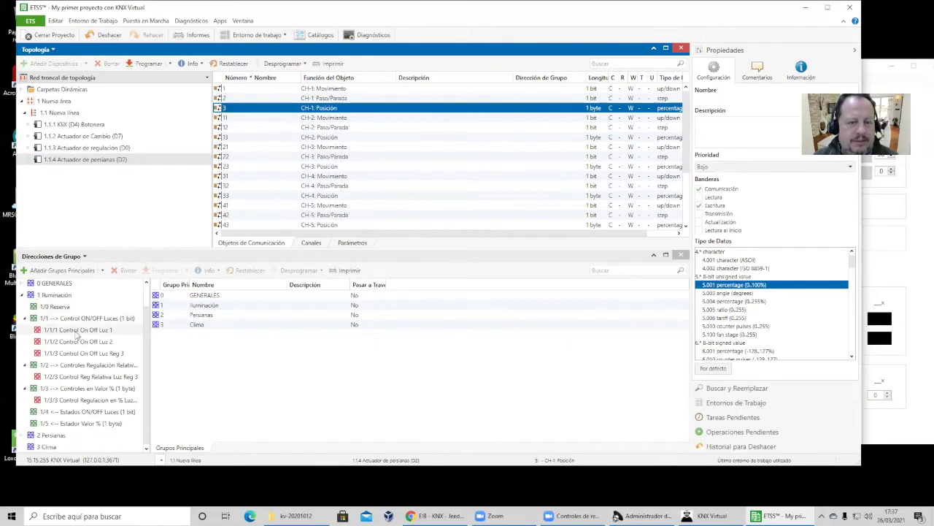
pyautogui.click(22, 435)
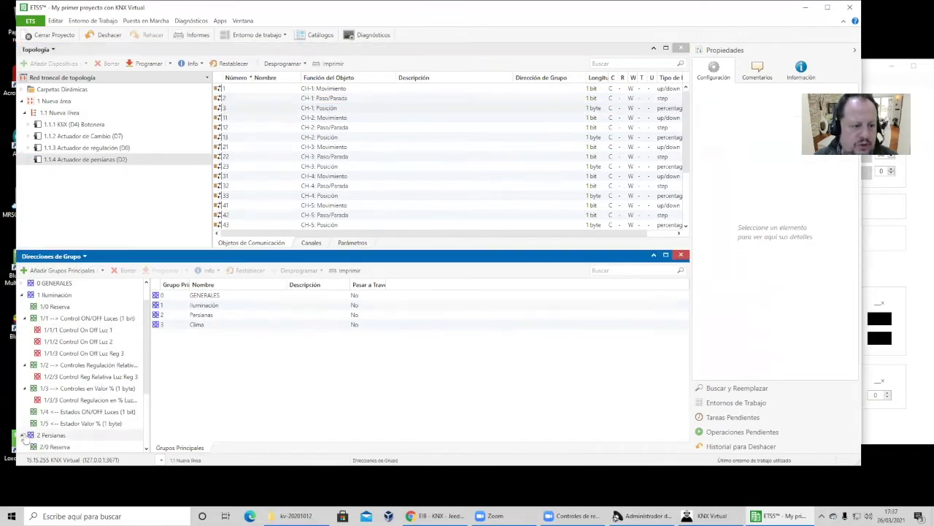
pyautogui.scroll(-3, 24, 398)
pyautogui.click(24, 365)
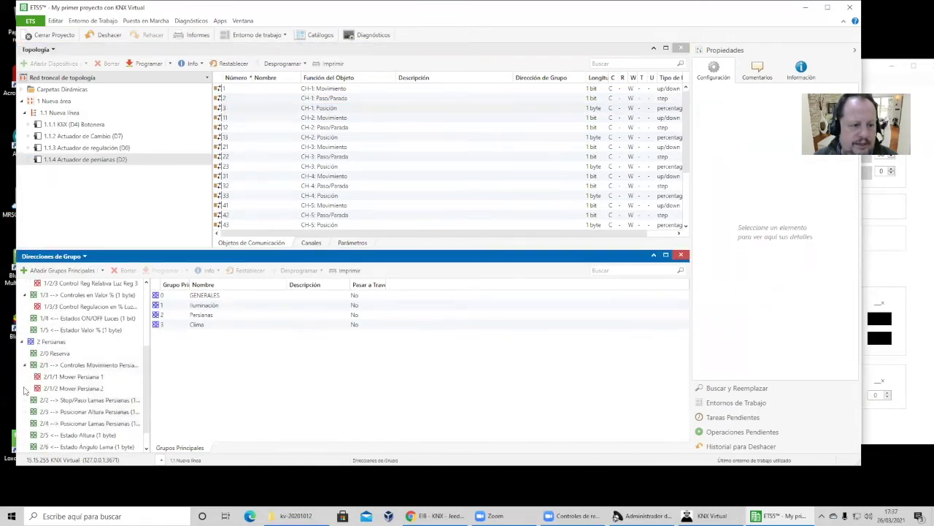
pyautogui.scroll(-2, 24, 390)
pyautogui.click(24, 377)
pyautogui.scroll(-2, 25, 381)
pyautogui.click(25, 390)
# Link the blind actuator's CH-1 and CH-2 Movimiento, Paso/Parada and Posición objects to 2/1/1, 2/1/2, 2/2/1, 2/2/2, 2/3/1 and 2/3/2
pyautogui.click(323, 90)
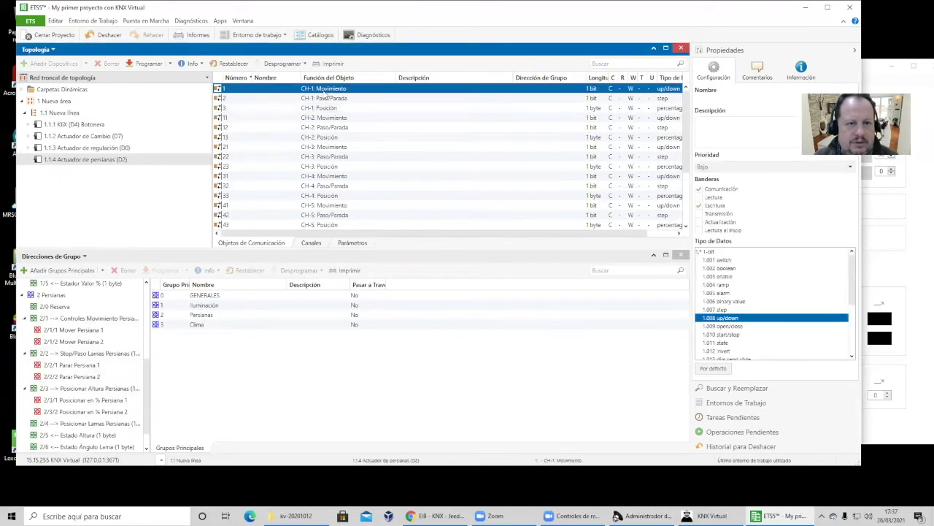
pyautogui.moveTo(73, 330); pyautogui.dragTo(132, 343)
pyautogui.moveTo(325, 102); pyautogui.dragTo(126, 363)
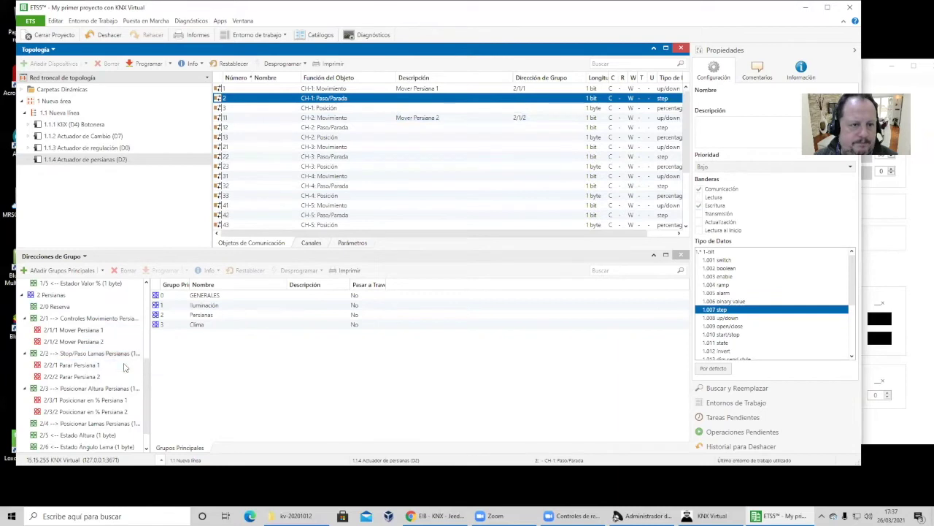
pyautogui.moveTo(332, 129); pyautogui.dragTo(86, 381)
pyautogui.moveTo(321, 108); pyautogui.dragTo(142, 402)
pyautogui.moveTo(327, 138); pyautogui.dragTo(86, 411)
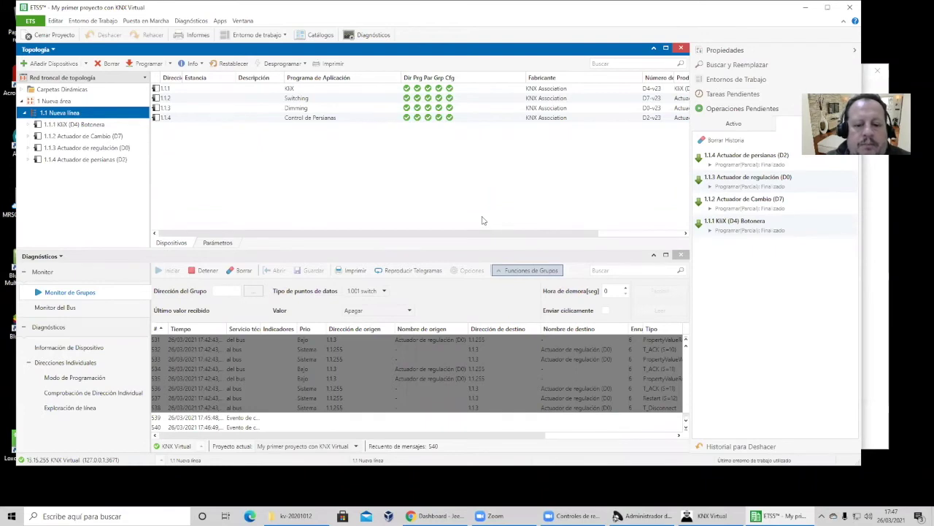
# Check the simulated devices in KNX Virtual, return to ETS5 and collapse the properties sidebar to widen the topology and group monitor
pyautogui.click(709, 511)
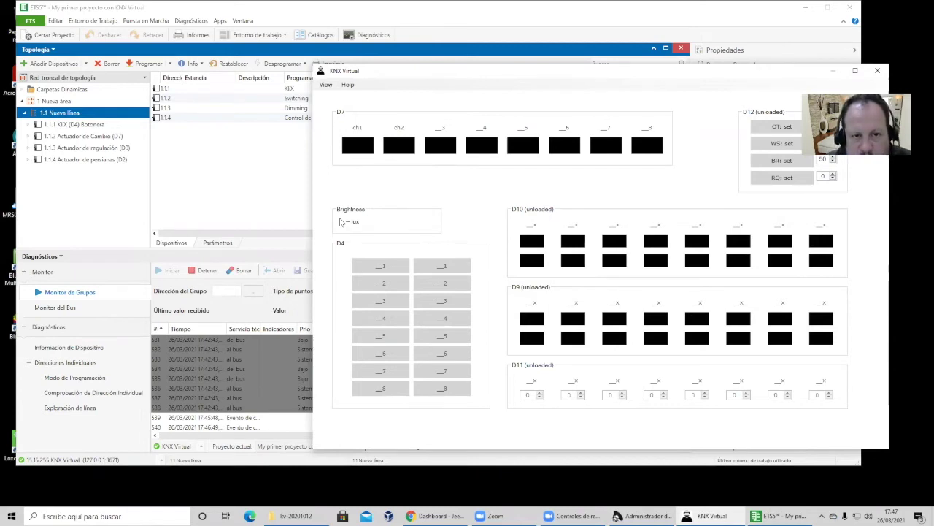
pyautogui.click(237, 197)
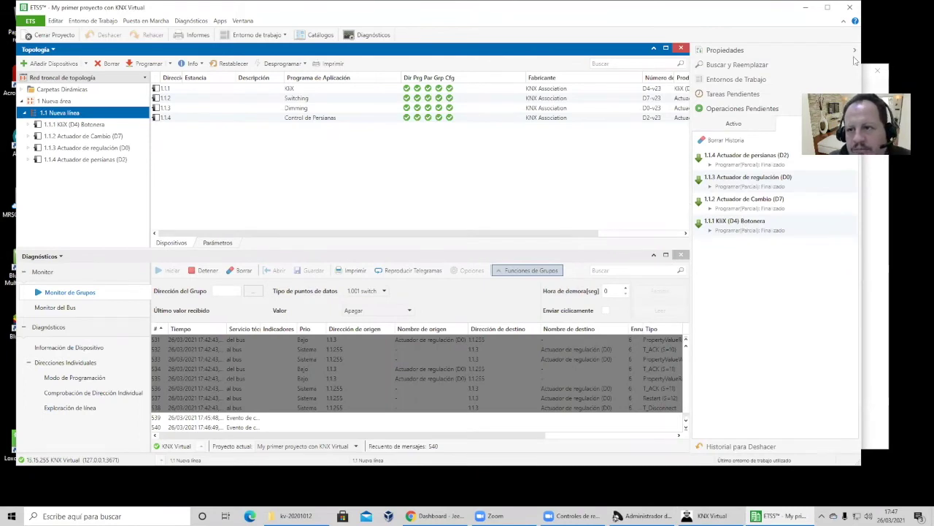
pyautogui.click(640, 194)
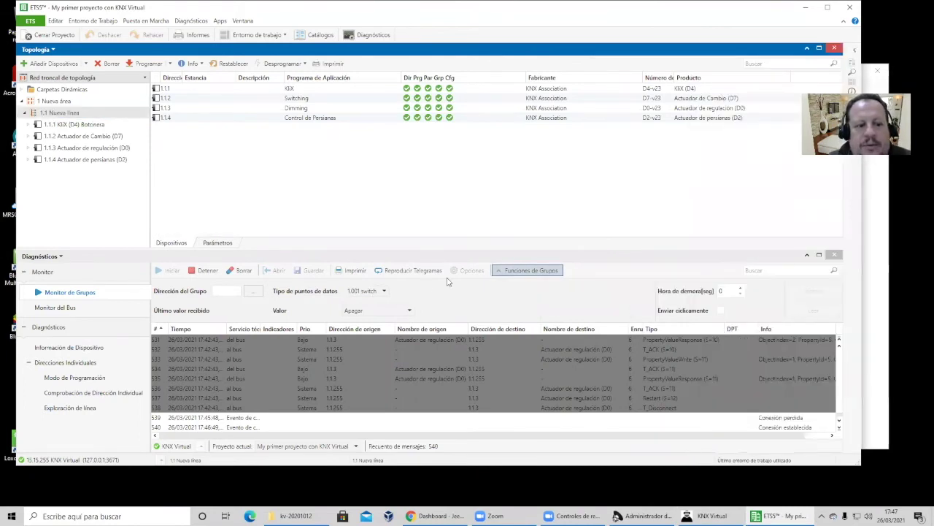
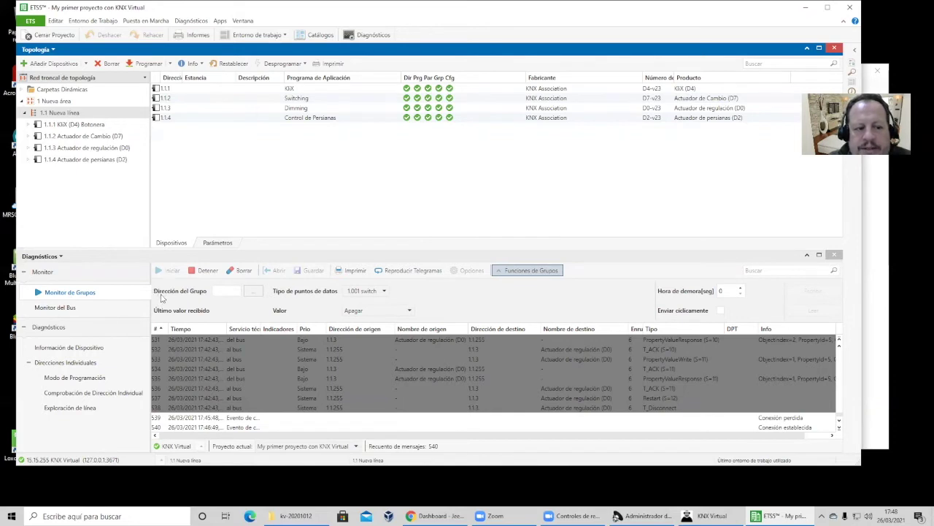
# Choose group address 1/1/1 Control On Off Luz 1 in the group monitor and move the KNX Virtual window lower on the desktop
pyautogui.click(251, 293)
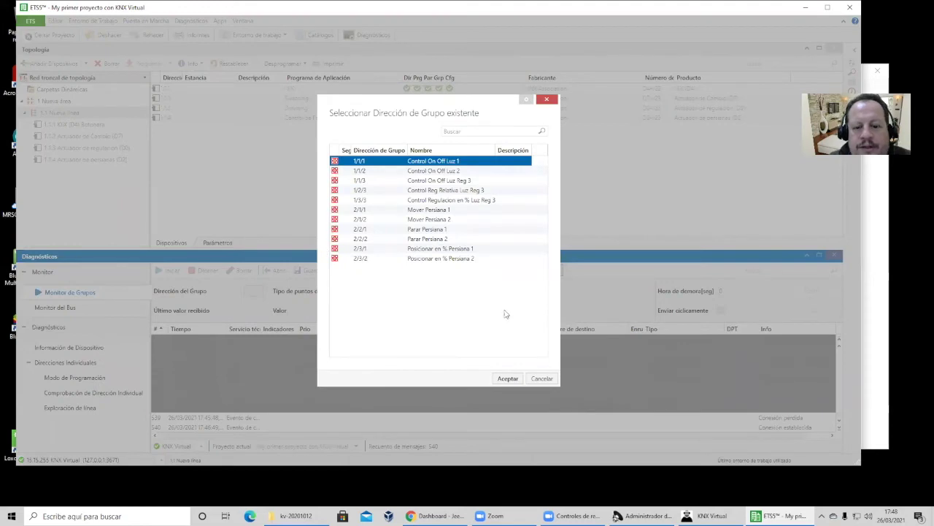
pyautogui.click(509, 378)
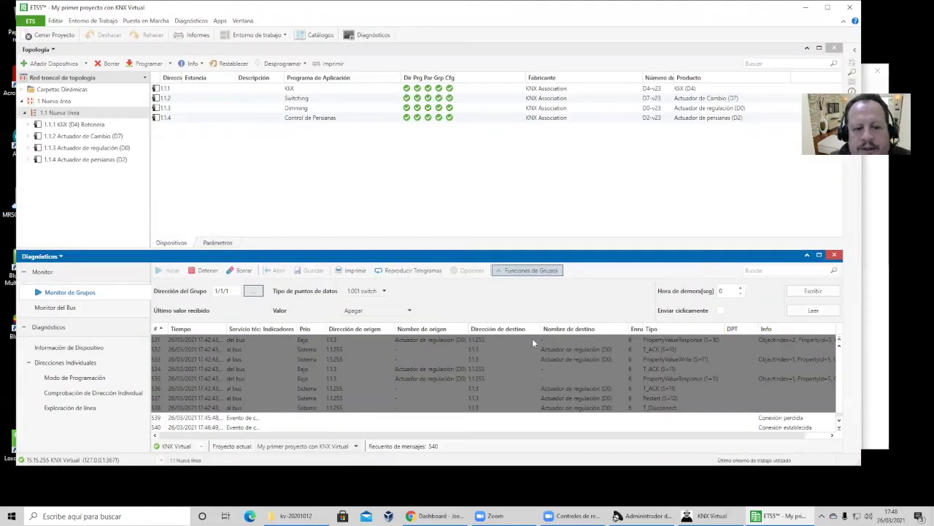
pyautogui.click(707, 516)
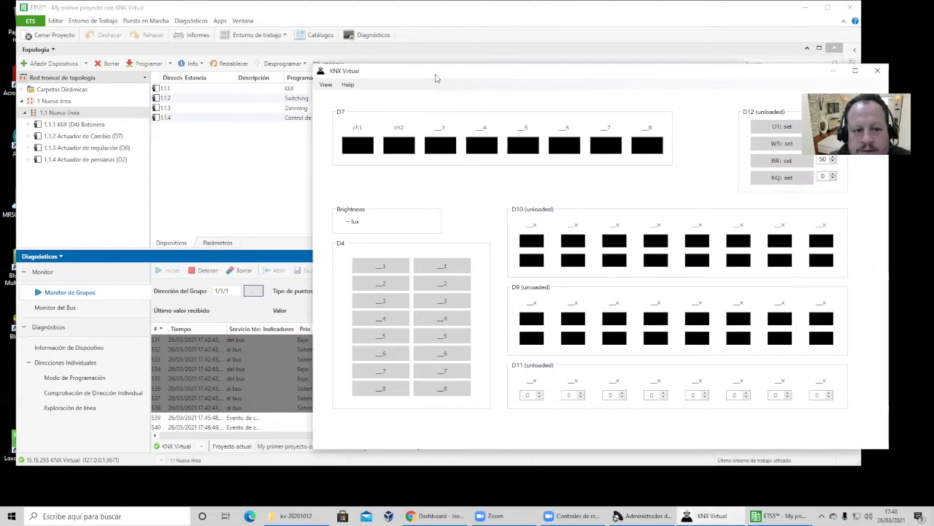
pyautogui.moveTo(436, 78); pyautogui.dragTo(317, 333)
# Try to write the value Encender to group address 1/1/1 with KNX Virtual in view, and dismiss the warning
pyautogui.click(363, 314)
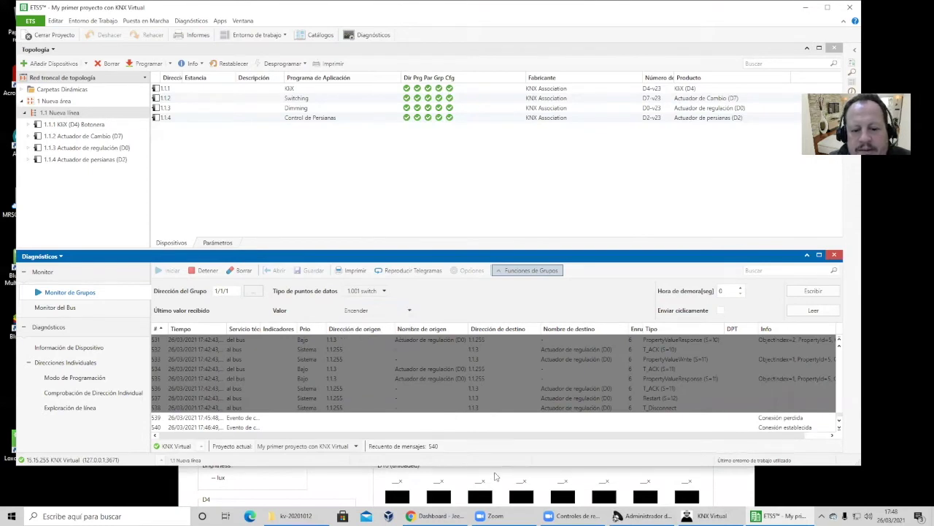
pyautogui.click(473, 478)
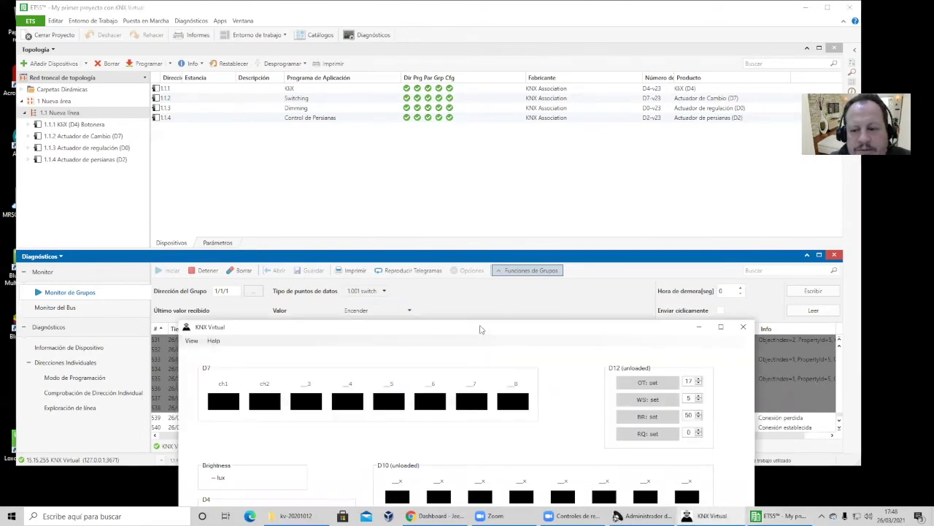
pyautogui.click(804, 294)
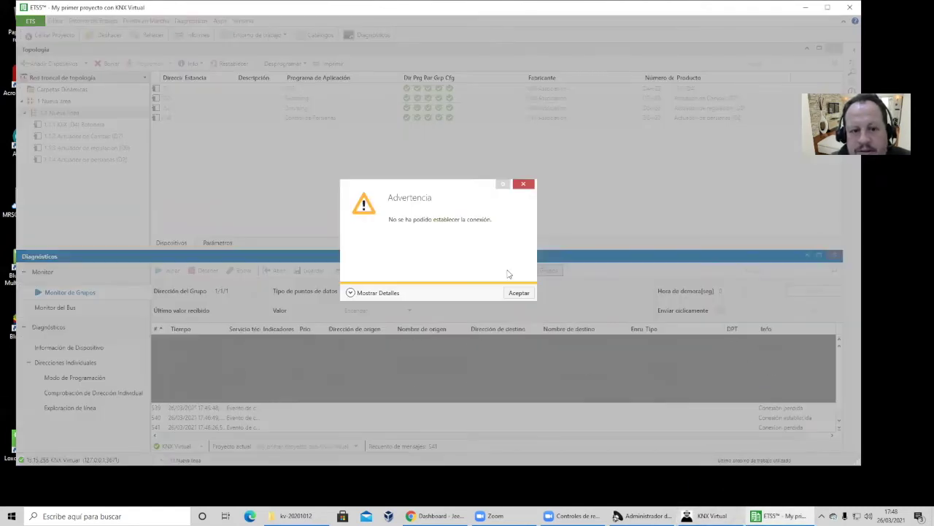
pyautogui.click(517, 296)
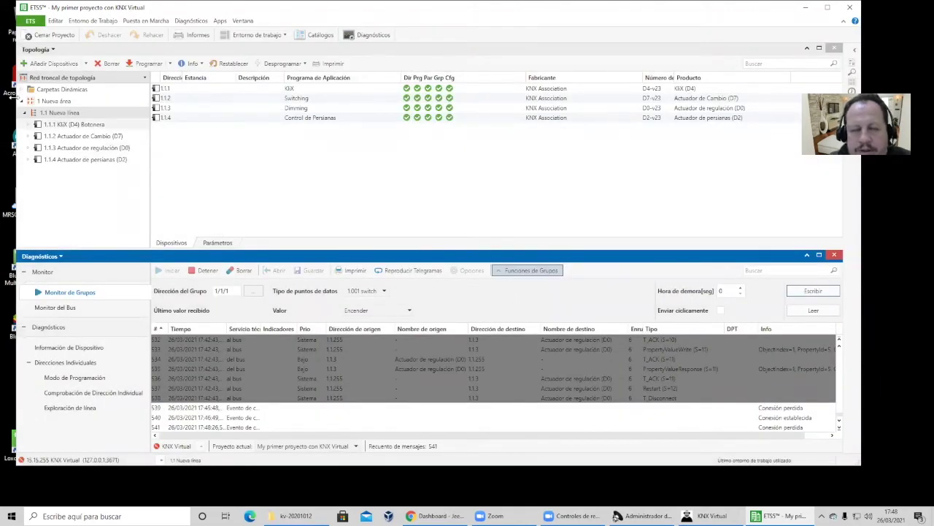
# Test the connection of the current KNX Virtual bus interface, check the KNX Virtual window, and return to the project's group monitor
pyautogui.click(30, 21)
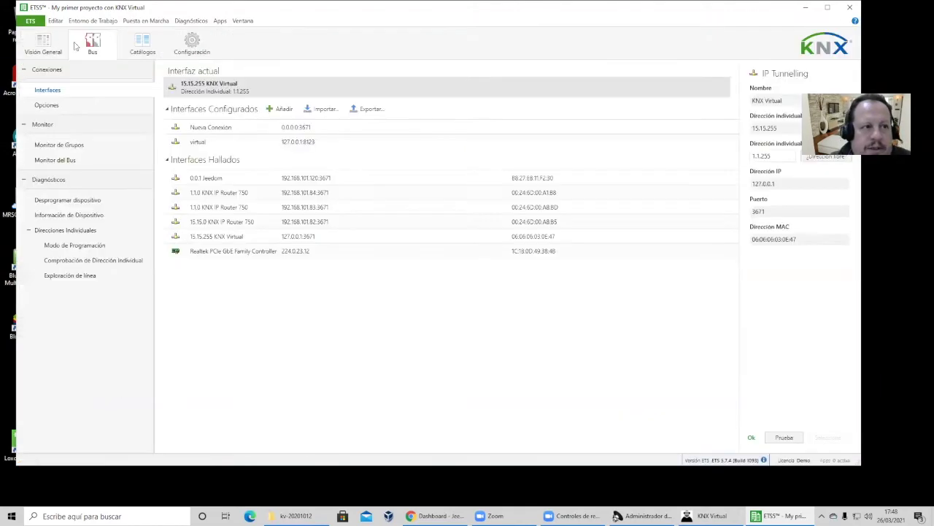
pyautogui.click(216, 86)
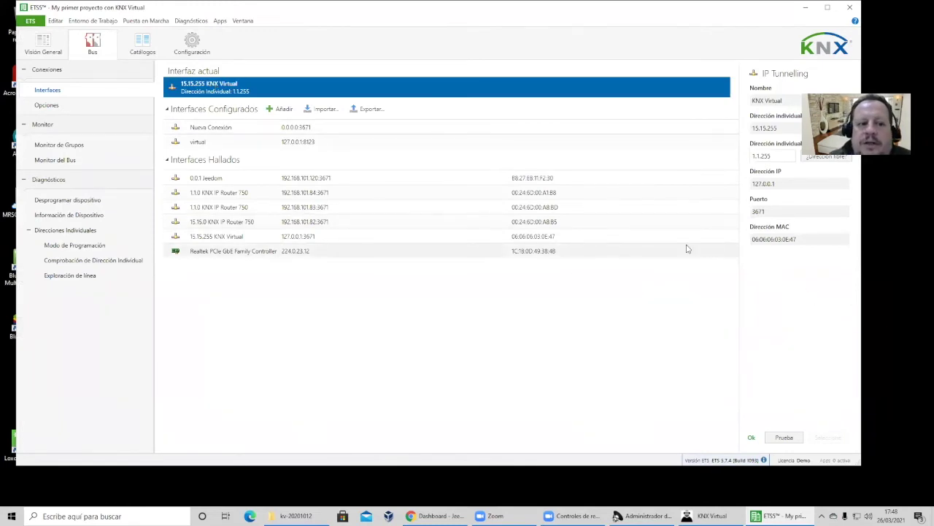
pyautogui.click(784, 438)
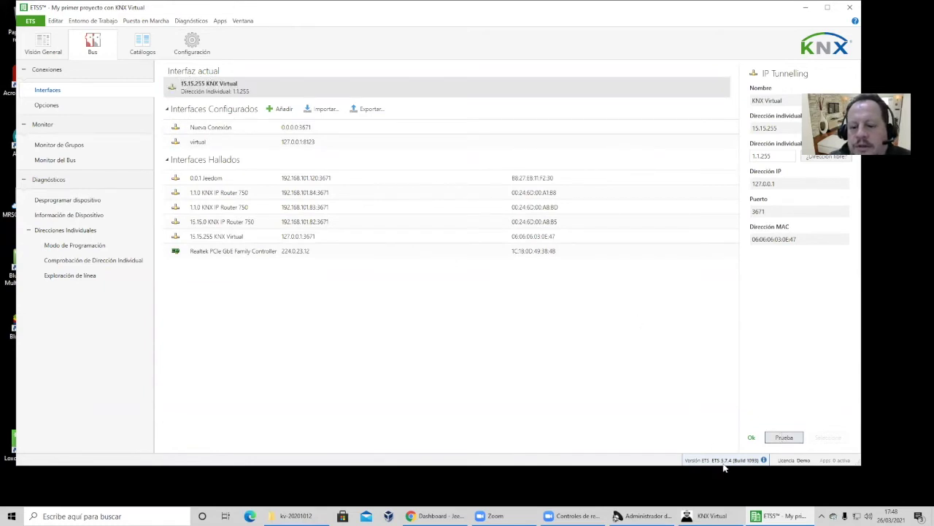
pyautogui.click(729, 514)
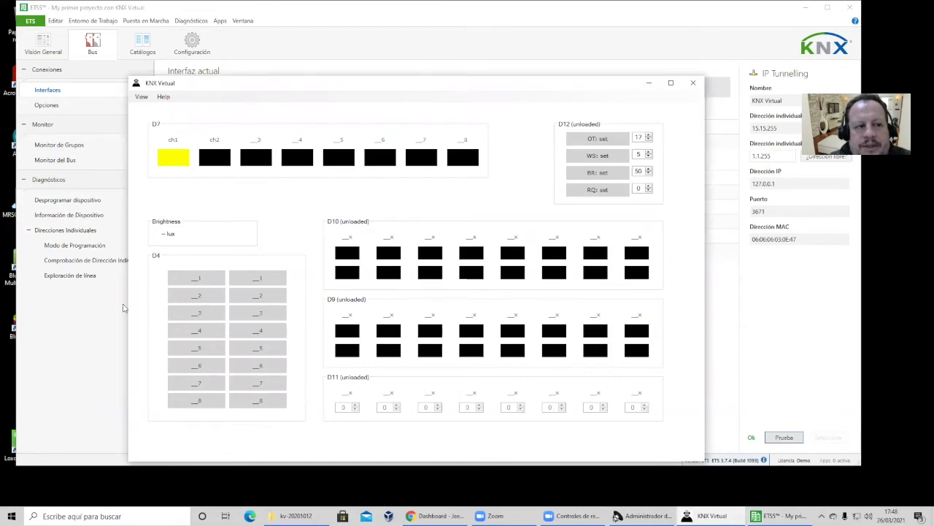
pyautogui.click(42, 46)
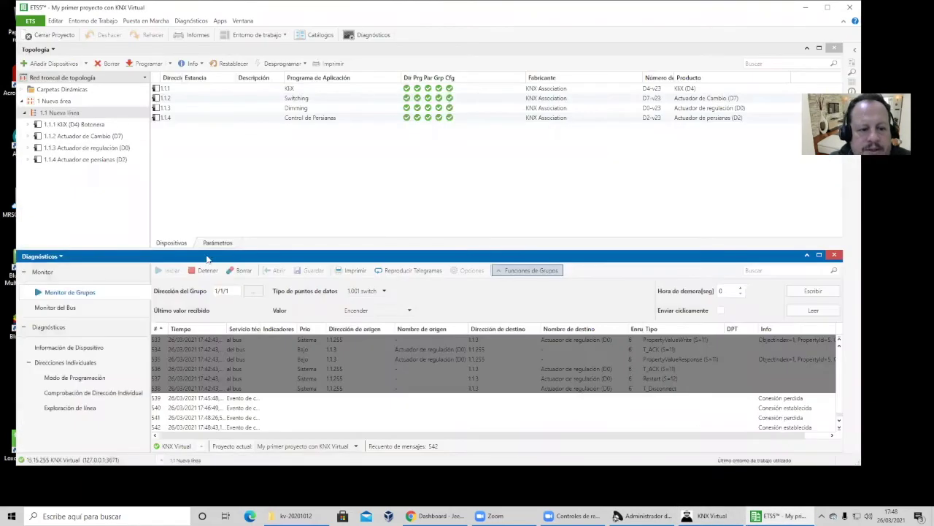
# Choose the value Apagar for group address 1/1/1 and arrange the ETS5 and KNX Virtual windows side by side
pyautogui.click(379, 311)
pyautogui.click(380, 325)
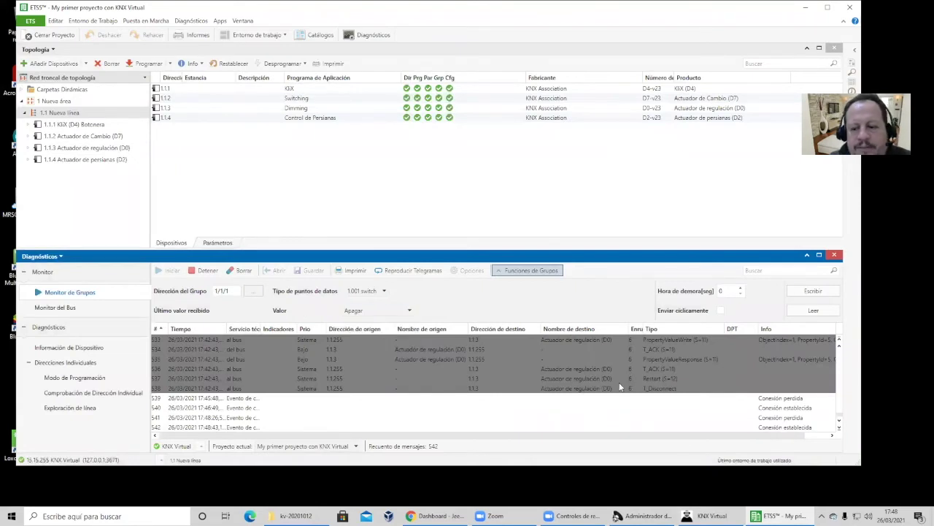
pyautogui.click(704, 516)
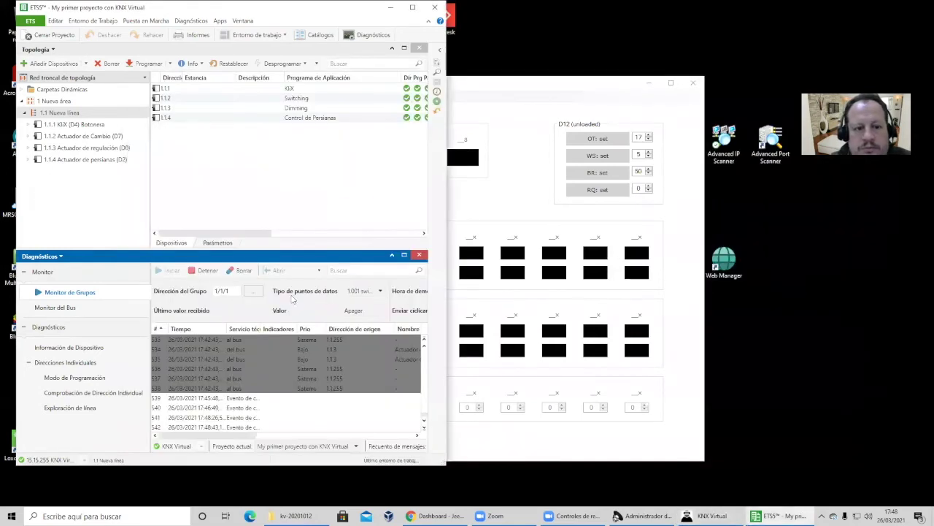
pyautogui.moveTo(250, 436); pyautogui.dragTo(410, 437)
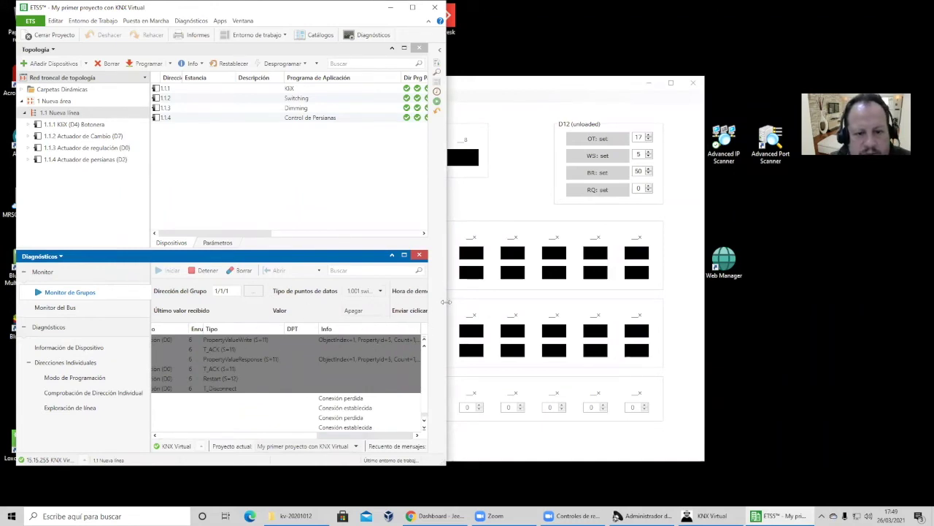
pyautogui.moveTo(447, 302); pyautogui.dragTo(567, 302)
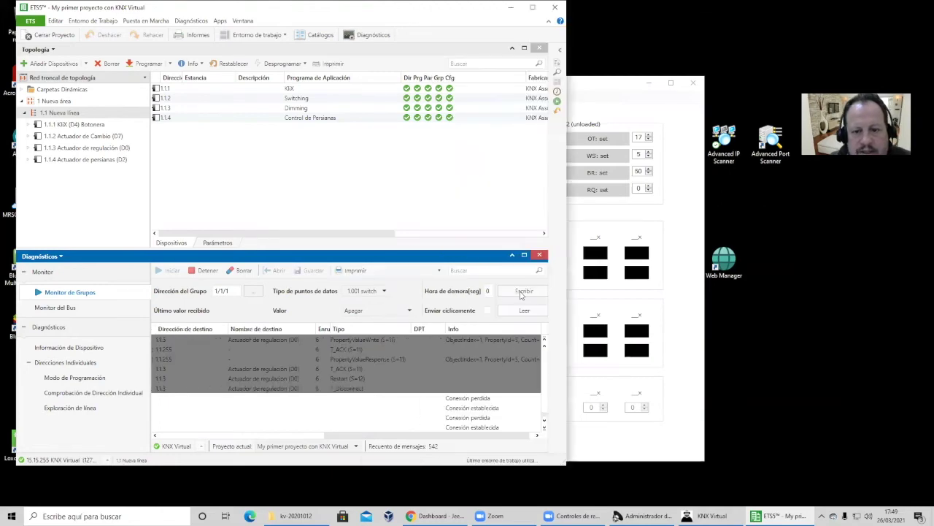
pyautogui.click(608, 87)
pyautogui.moveTo(608, 88); pyautogui.dragTo(769, 81)
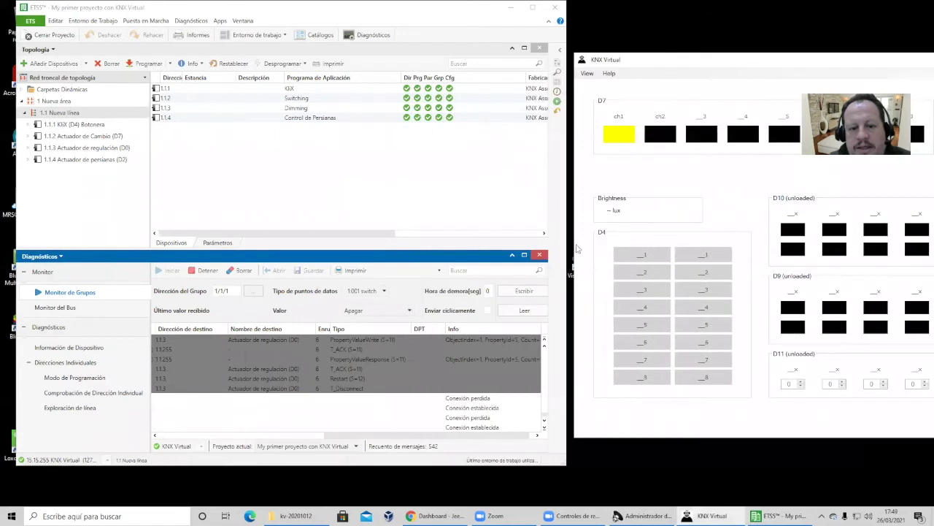
# Write Apagar and then Encender to group address 1/1/1 to switch the D7 actuator's first channel off and on
pyautogui.click(522, 291)
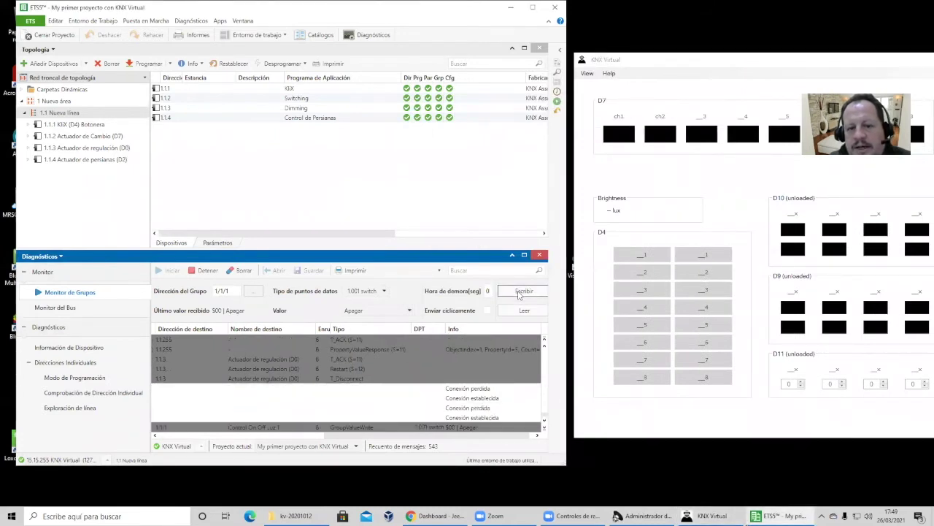
pyautogui.click(383, 311)
pyautogui.click(379, 336)
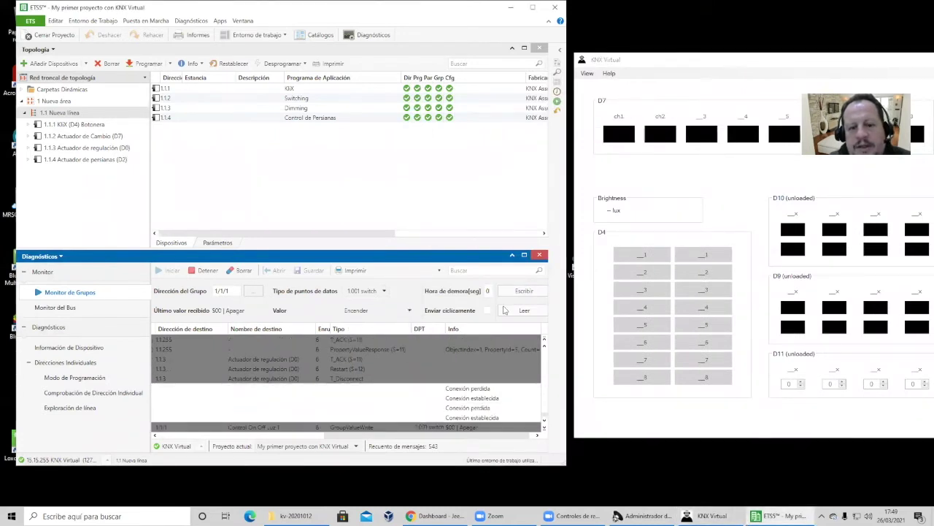
pyautogui.click(522, 291)
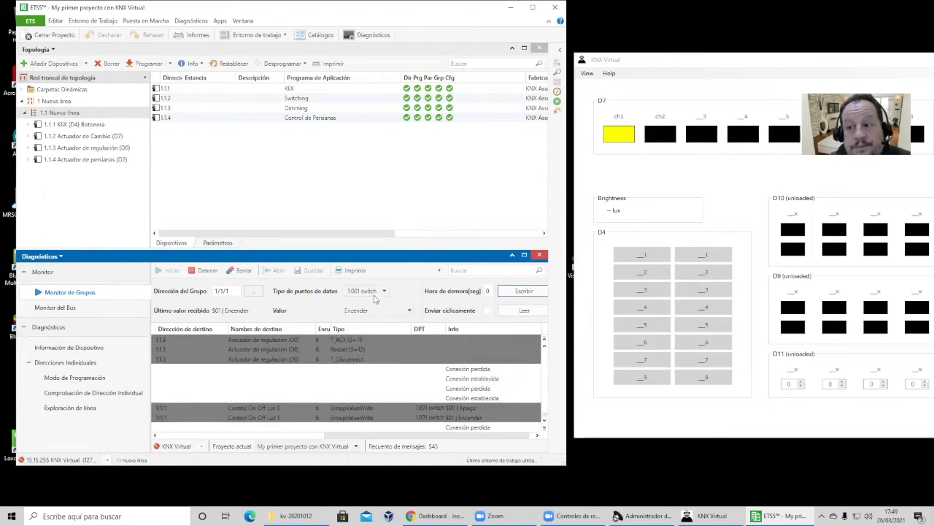
# Choose group address 1/1/2 Control On Off Luz 2, try several times to write Encender to it, and dismiss the warnings
pyautogui.click(250, 292)
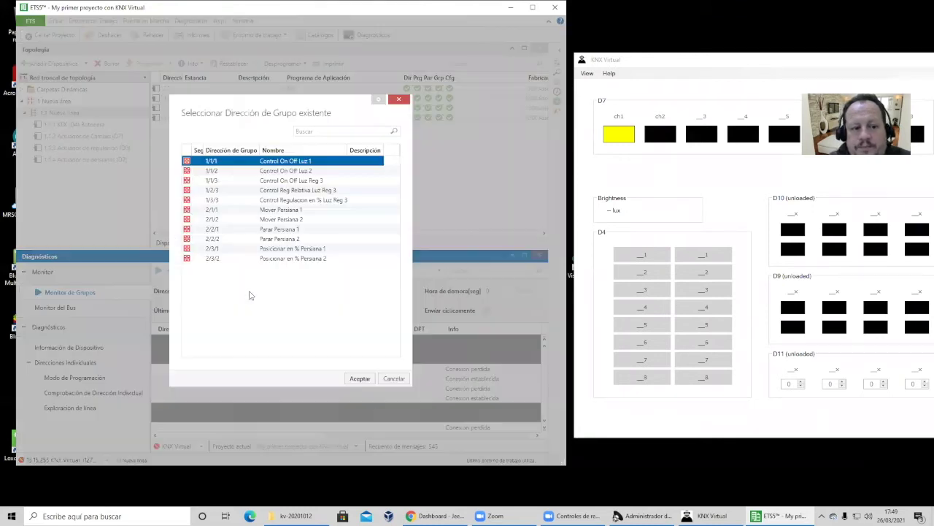
pyautogui.click(253, 171)
pyautogui.click(359, 379)
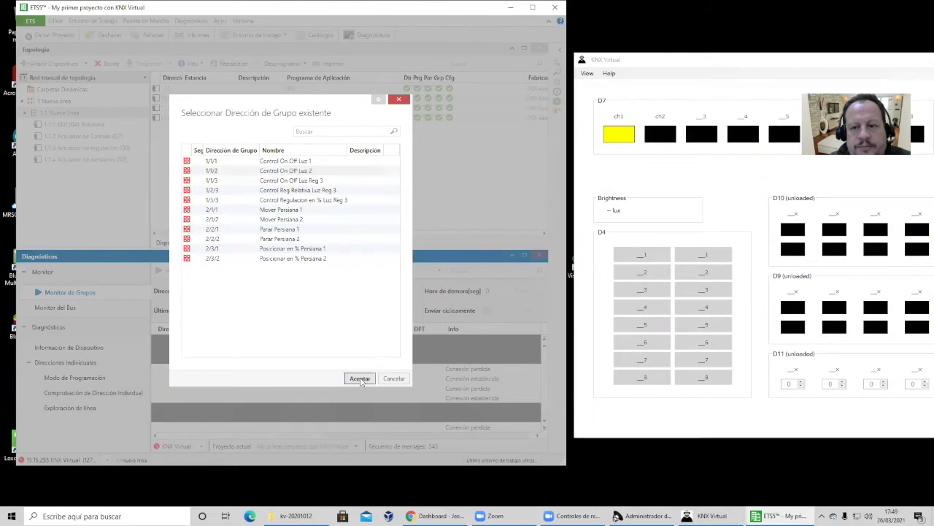
pyautogui.click(523, 291)
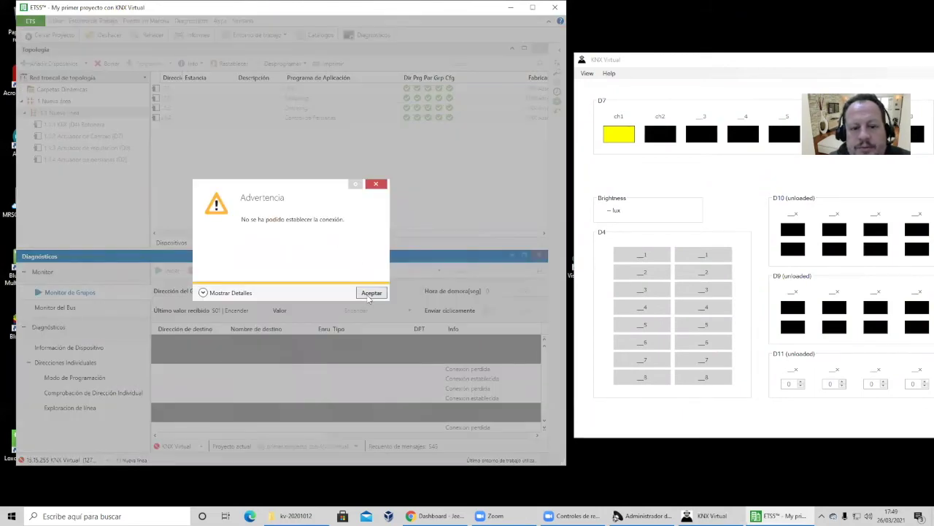
pyautogui.click(371, 293)
pyautogui.click(521, 290)
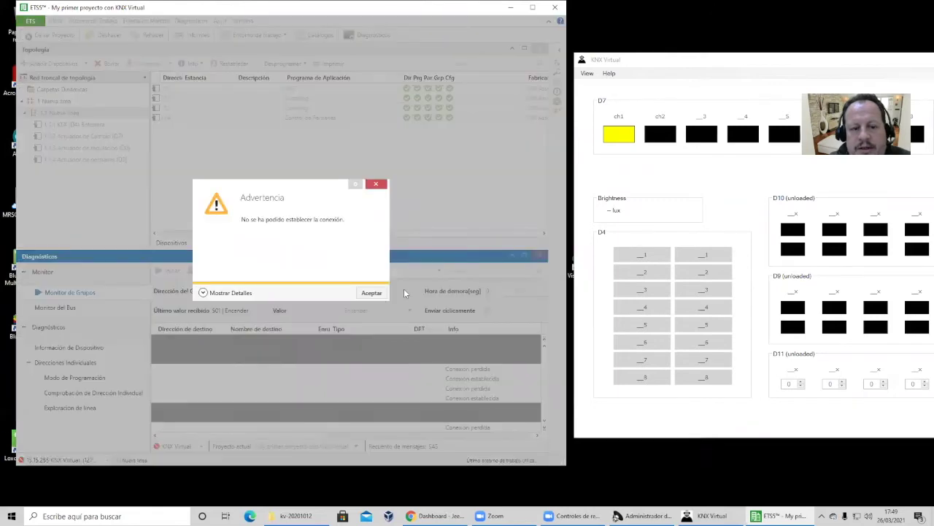
pyautogui.click(367, 295)
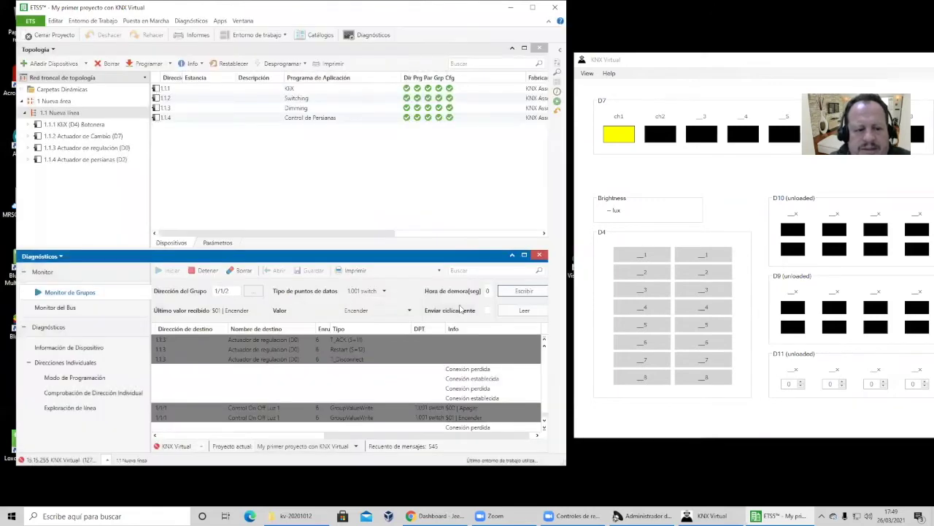
pyautogui.click(522, 291)
pyautogui.click(369, 292)
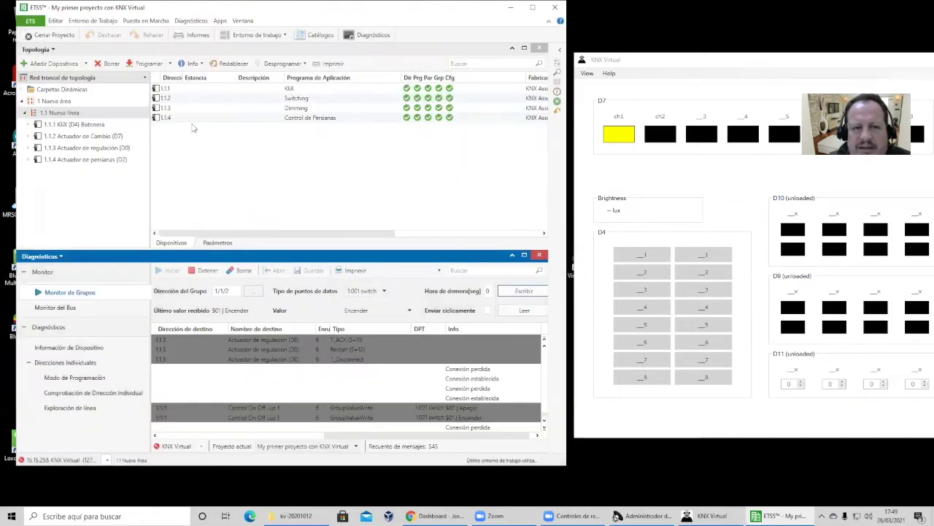
# Retest the KNX Virtual interface connection, return to the group monitor and write Encender to group address 1/1/2
pyautogui.click(52, 20)
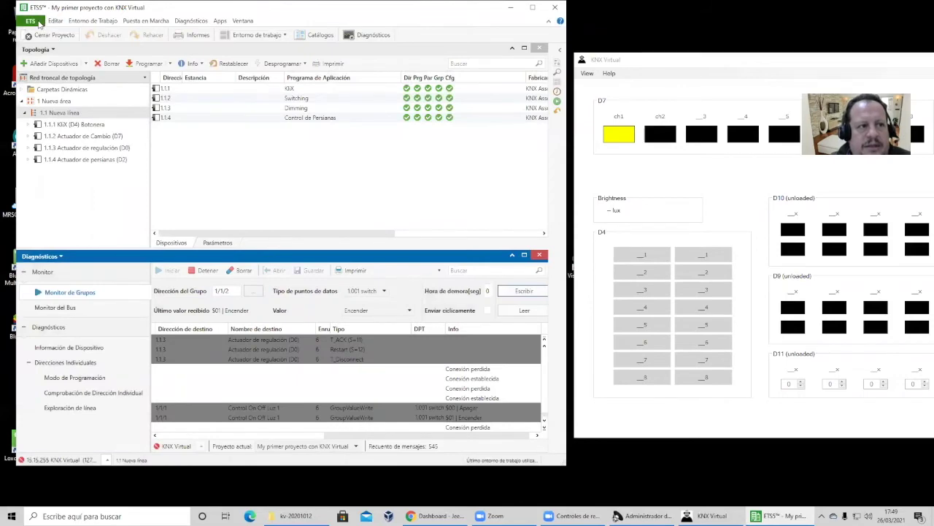
pyautogui.click(40, 34)
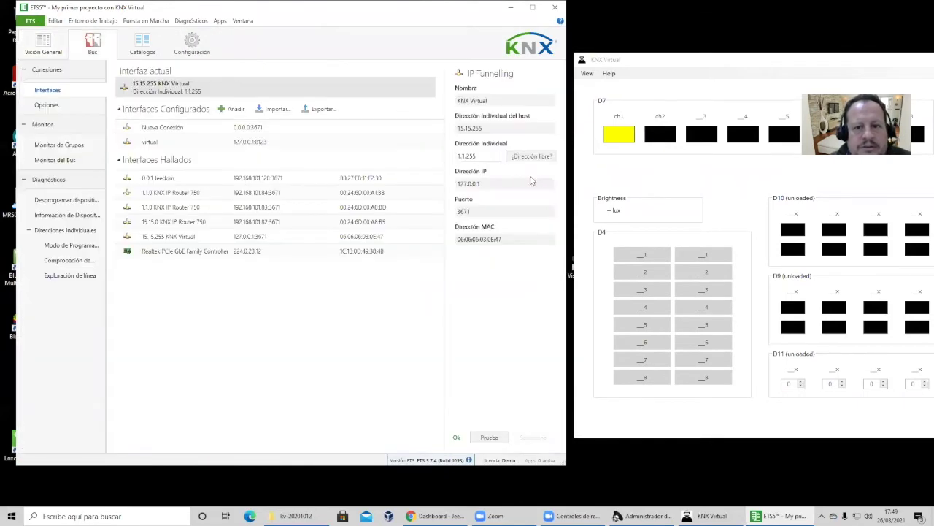
pyautogui.click(489, 437)
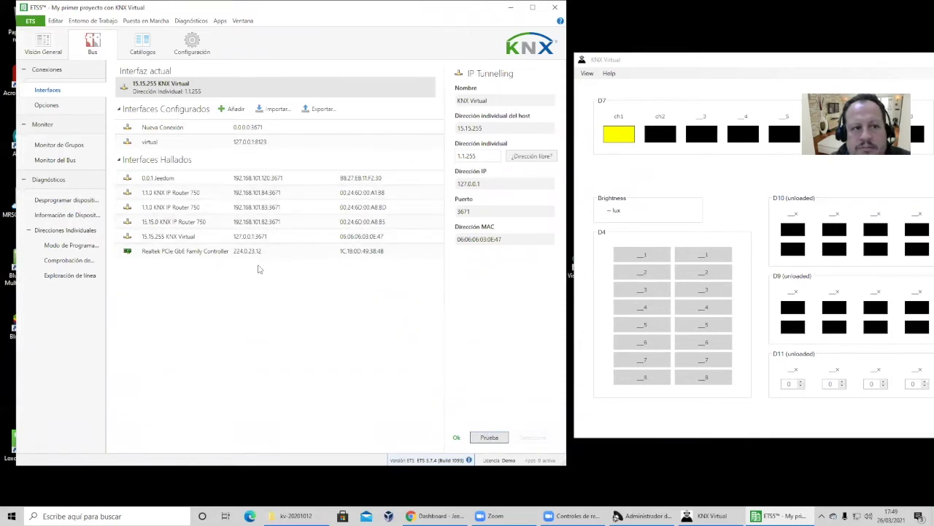
pyautogui.click(31, 21)
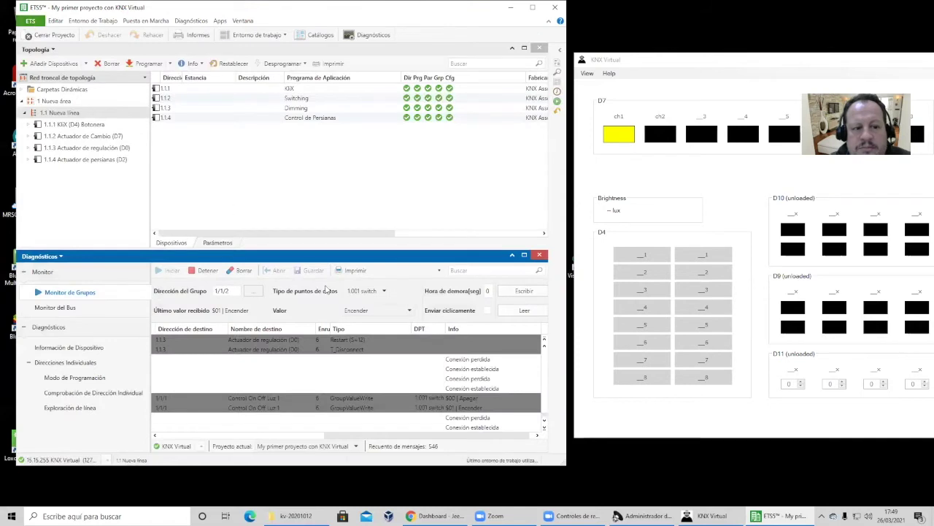
pyautogui.click(513, 291)
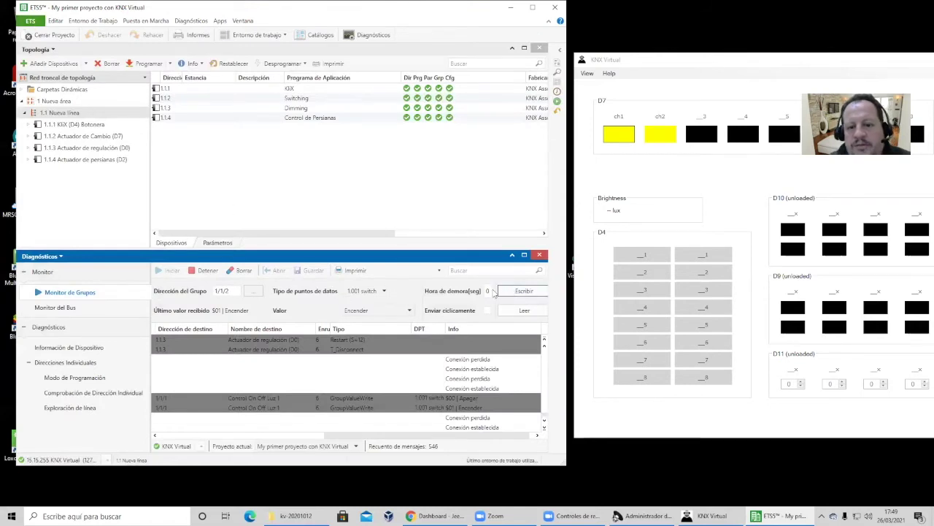
# Try to write Encender to group address 1/1/2 again, read the connection warning's details and dismiss it
pyautogui.click(514, 290)
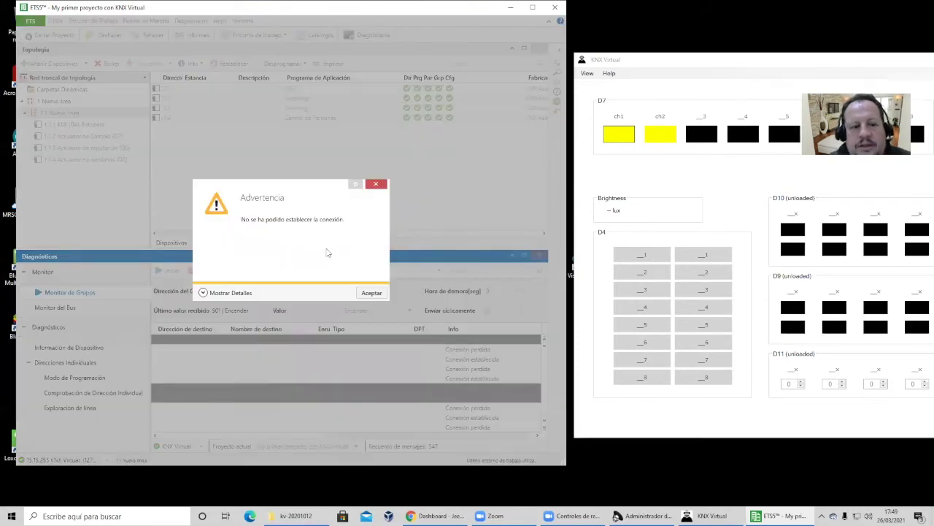
pyautogui.click(372, 293)
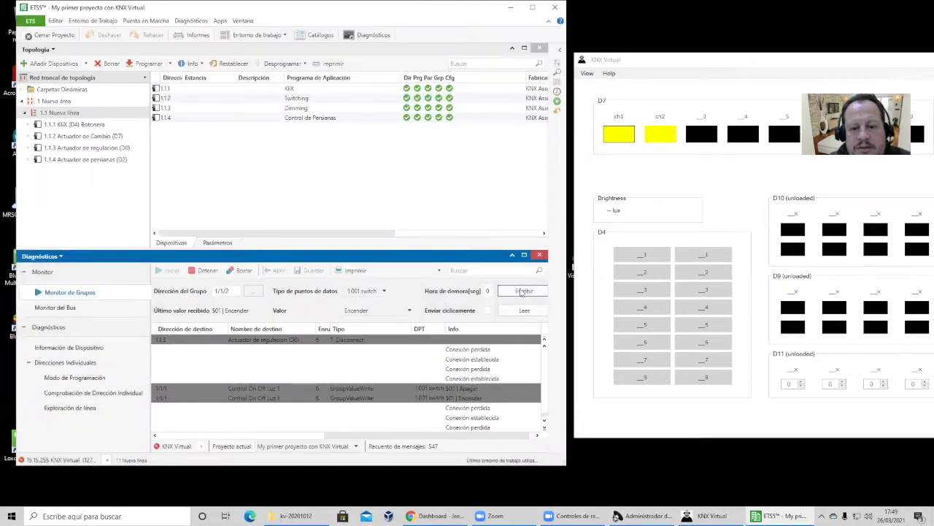
pyautogui.click(521, 291)
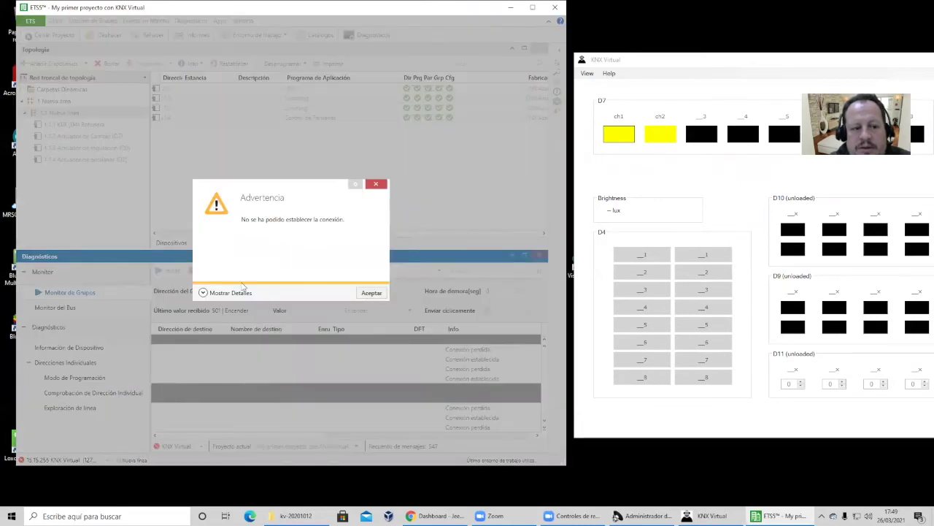
pyautogui.click(203, 292)
pyautogui.scroll(-3, 237, 251)
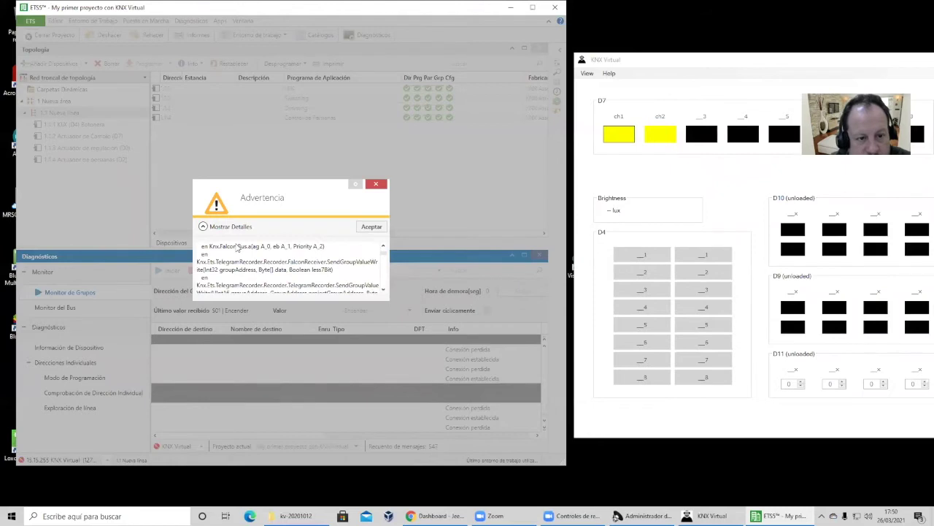
pyautogui.scroll(-3, 237, 252)
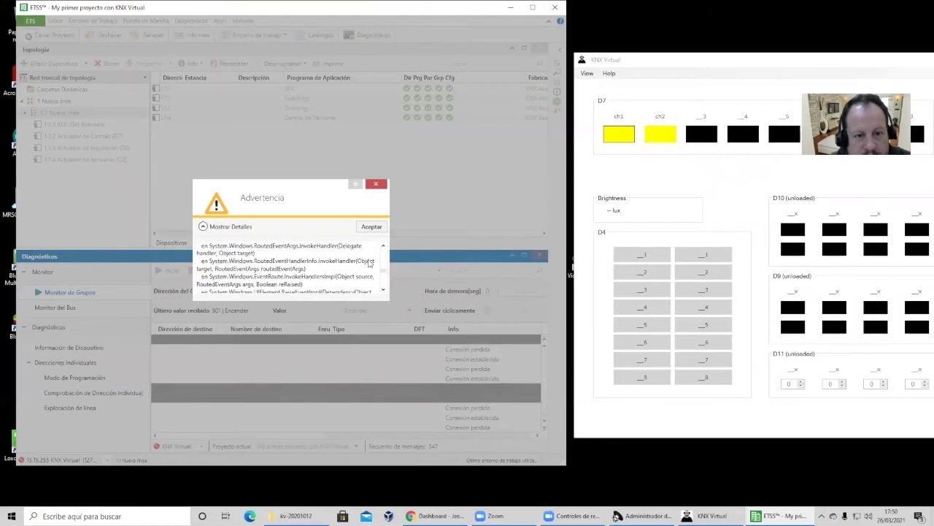
pyautogui.click(361, 226)
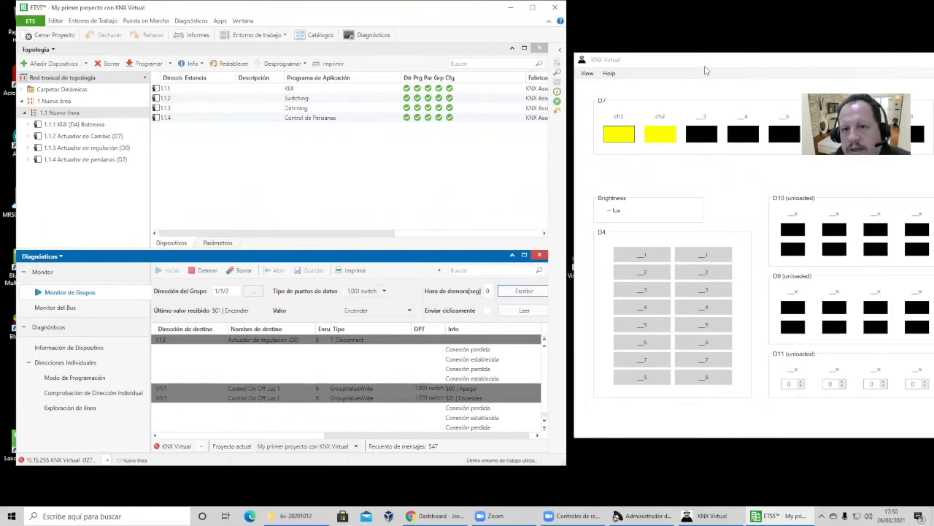
# Show the D0 dimming actuator's channels in KNX Virtual in place of D7 and put the window back beside ETS5
pyautogui.click(660, 67)
pyautogui.moveTo(660, 66); pyautogui.dragTo(327, 56)
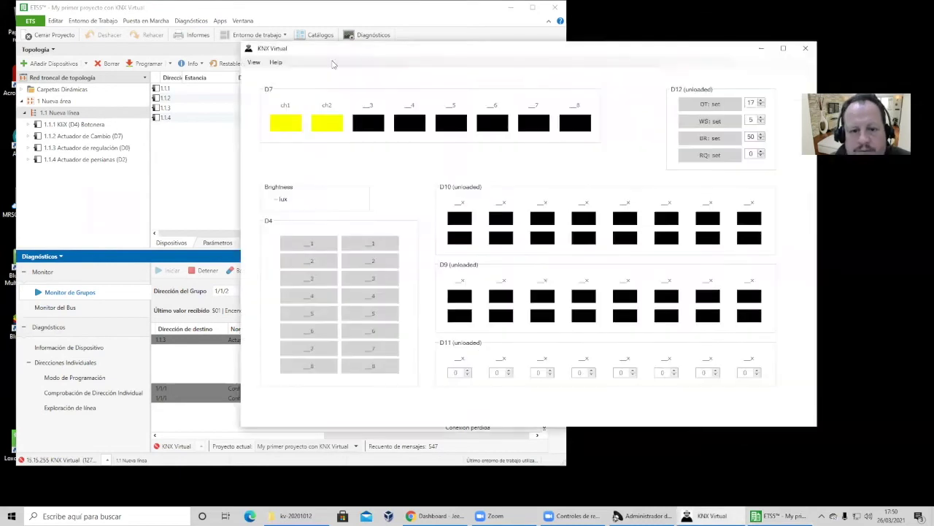
pyautogui.click(254, 62)
pyautogui.click(274, 94)
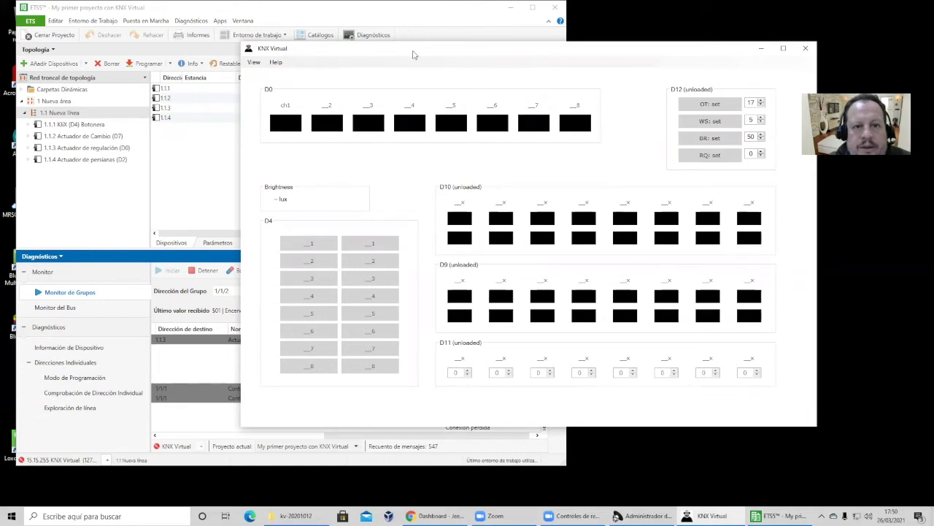
pyautogui.moveTo(423, 51); pyautogui.dragTo(757, 49)
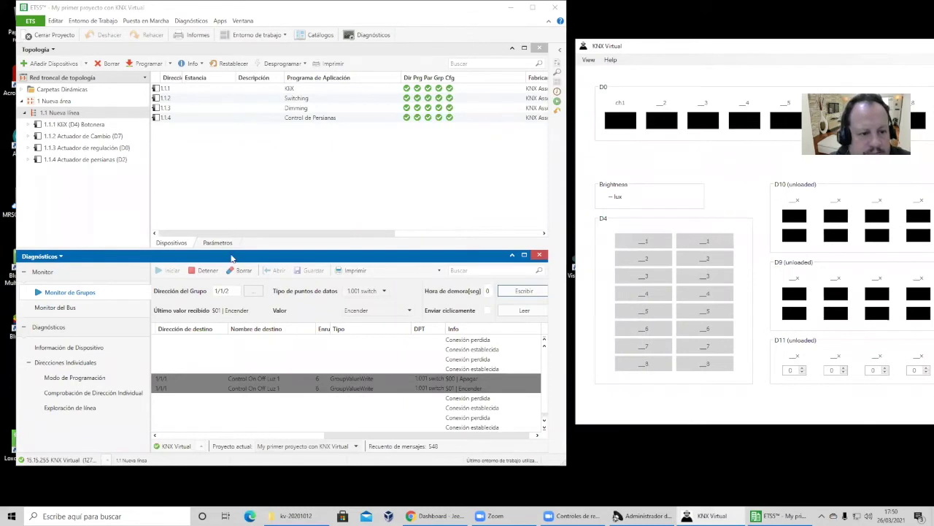
# Choose group address 1/3/3 Control Regulacion en % Luz Reg 3 in the group monitor and write the value 50 to it
pyautogui.click(254, 294)
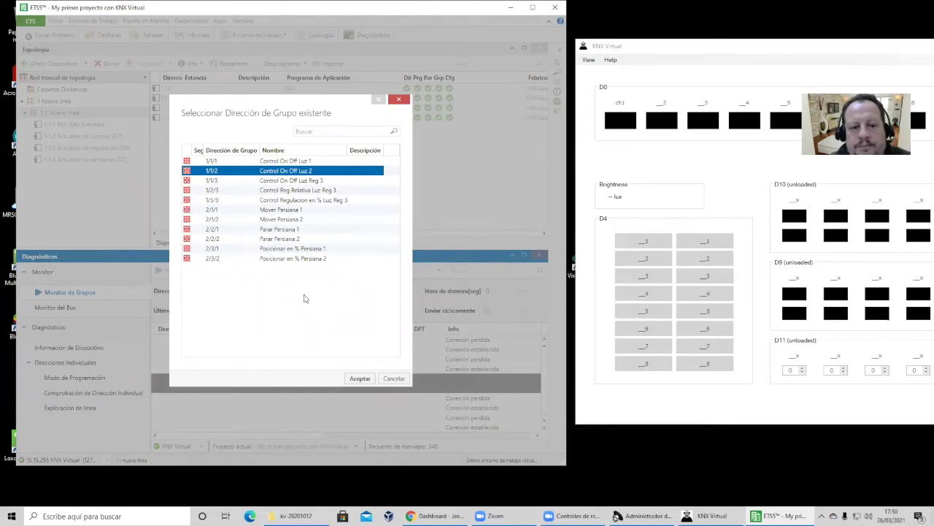
pyautogui.click(276, 203)
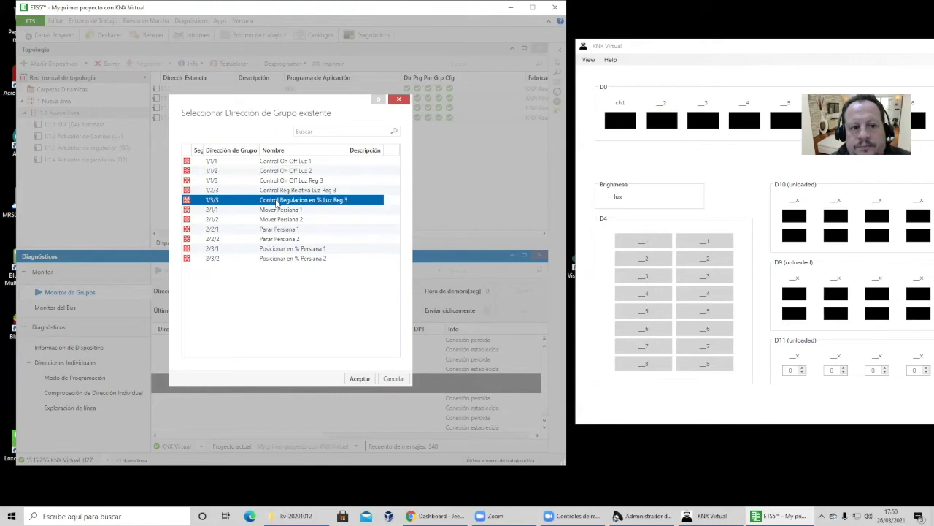
pyautogui.click(365, 378)
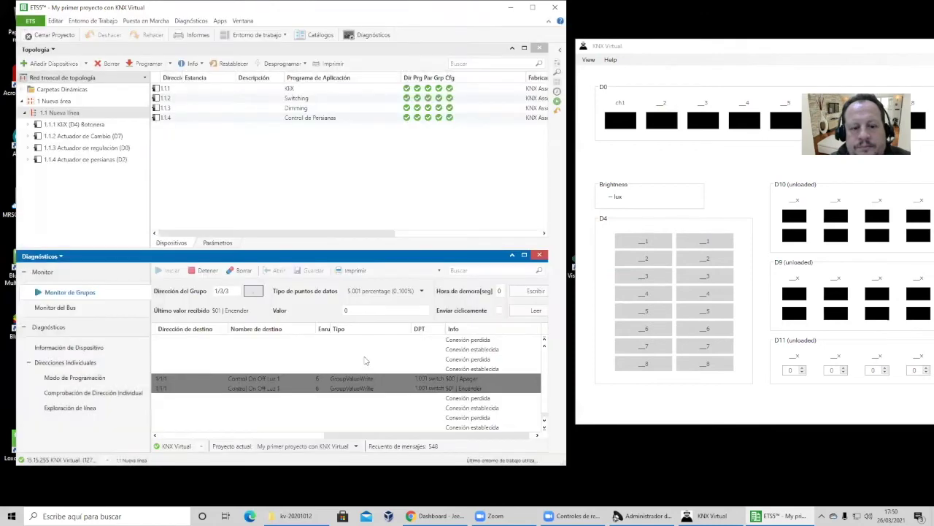
pyautogui.doubleClick(354, 309)
pyautogui.write('50')
pyautogui.click(525, 292)
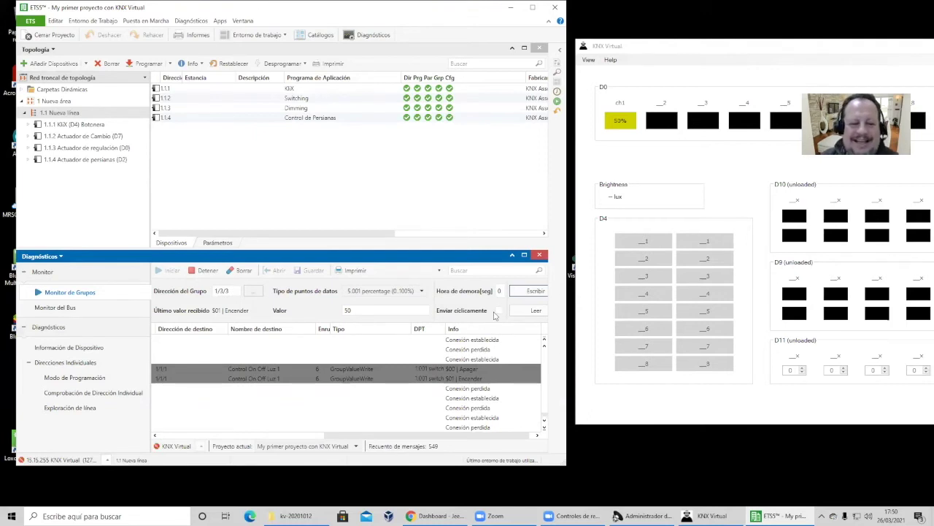
# Try twice to write the value 53 to group address 1/3/3 and dismiss the connection warnings
pyautogui.click(390, 311)
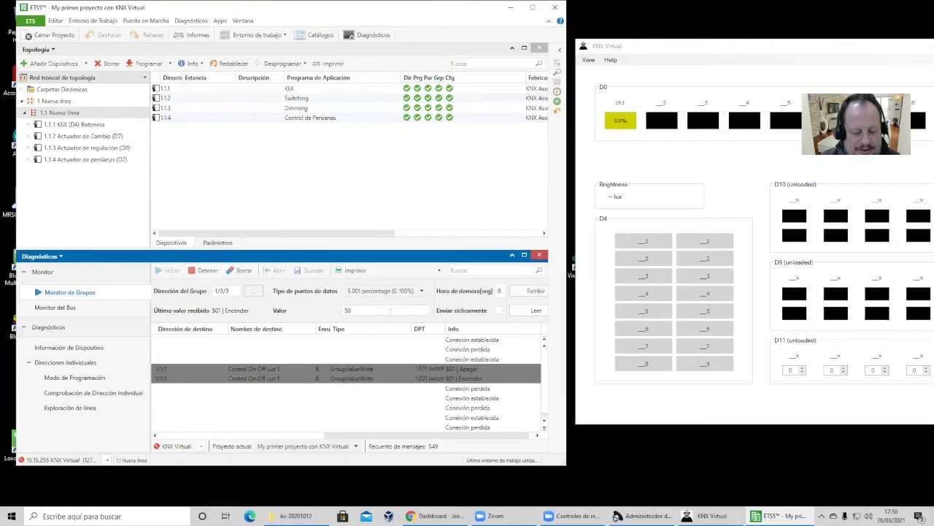
pyautogui.click(534, 291)
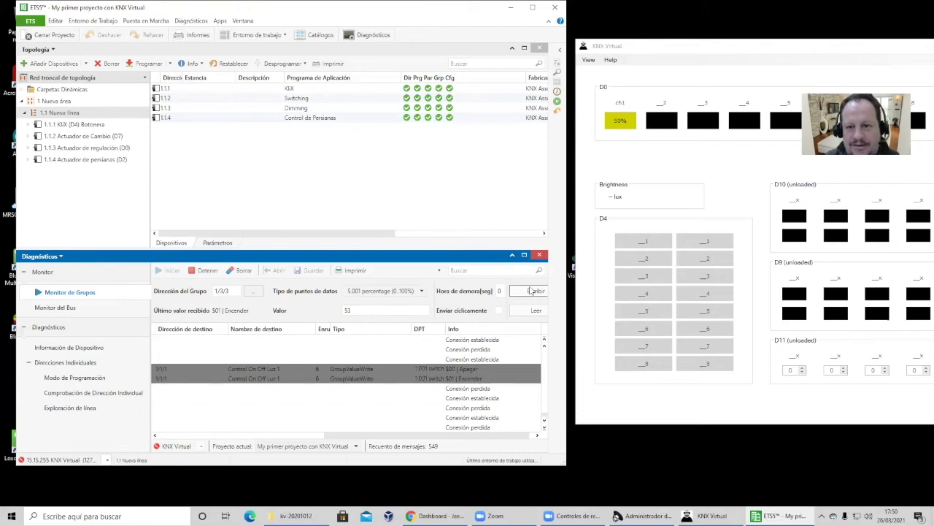
pyautogui.click(371, 292)
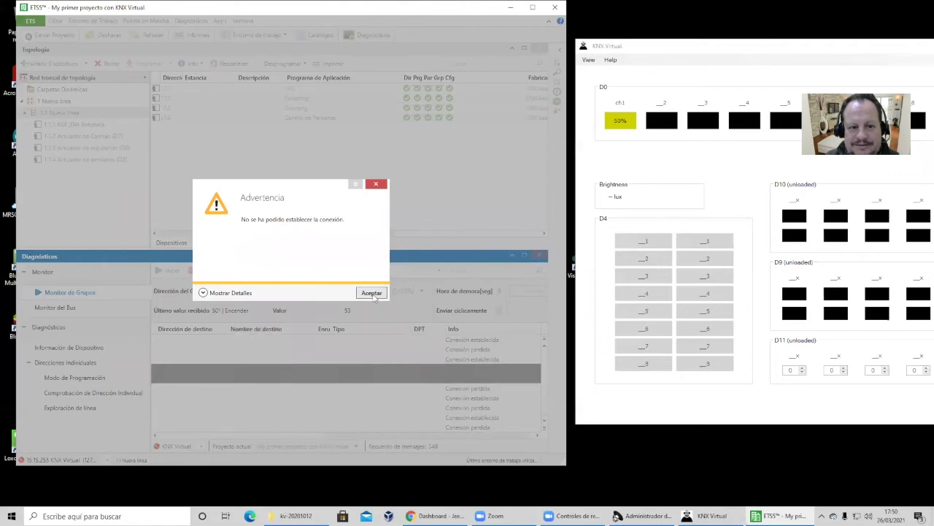
pyautogui.click(372, 293)
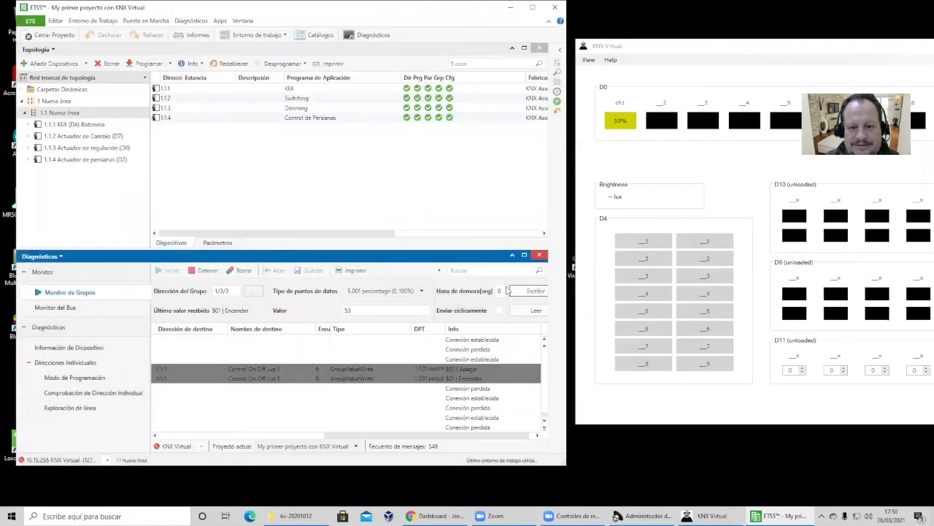
pyautogui.click(520, 292)
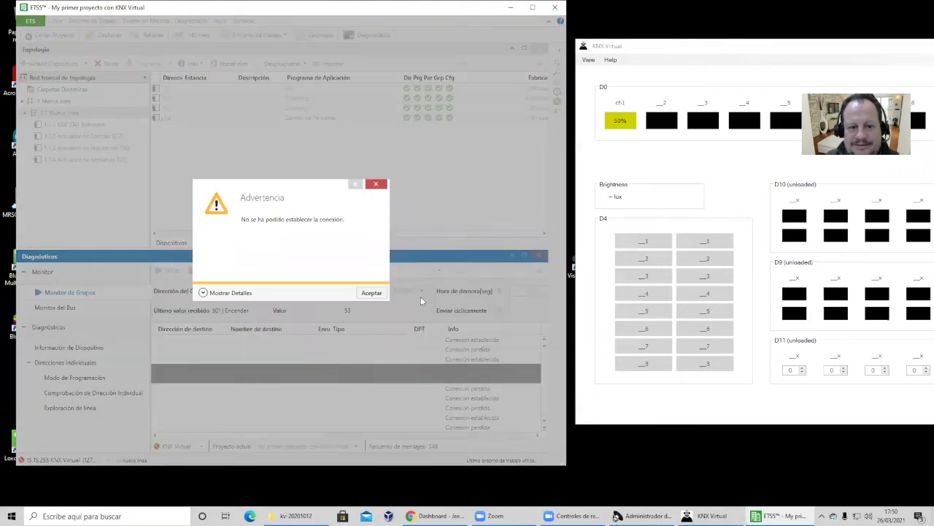
pyautogui.click(368, 293)
# Set the value for group address 1/3/3 to 100, try several times to write it, and dismiss the connection warnings
pyautogui.moveTo(387, 310); pyautogui.dragTo(302, 316)
pyautogui.write('100')
pyautogui.click(526, 291)
pyautogui.click(369, 293)
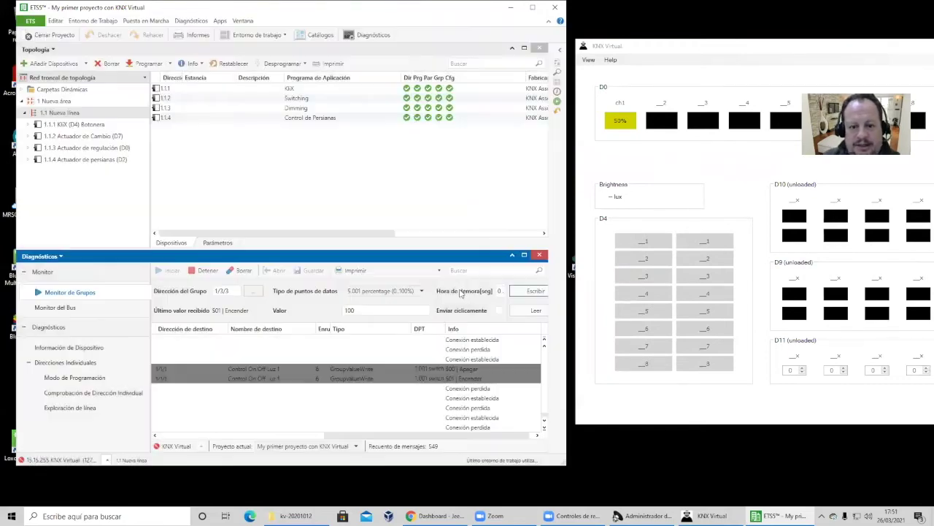
pyautogui.click(535, 291)
pyautogui.click(369, 293)
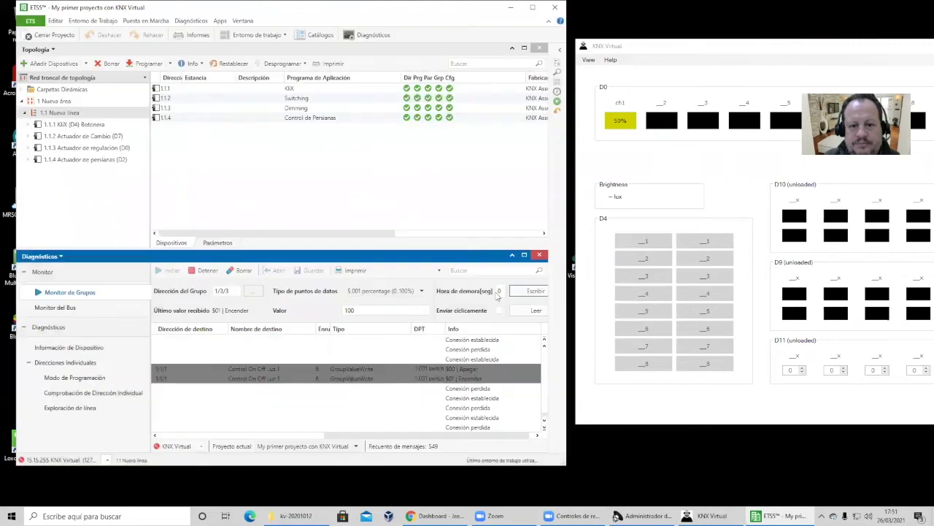
pyautogui.click(526, 292)
pyautogui.click(370, 294)
# Retest the current KNX Virtual interface connection and return to the project's group monitor
pyautogui.click(32, 24)
pyautogui.click(176, 87)
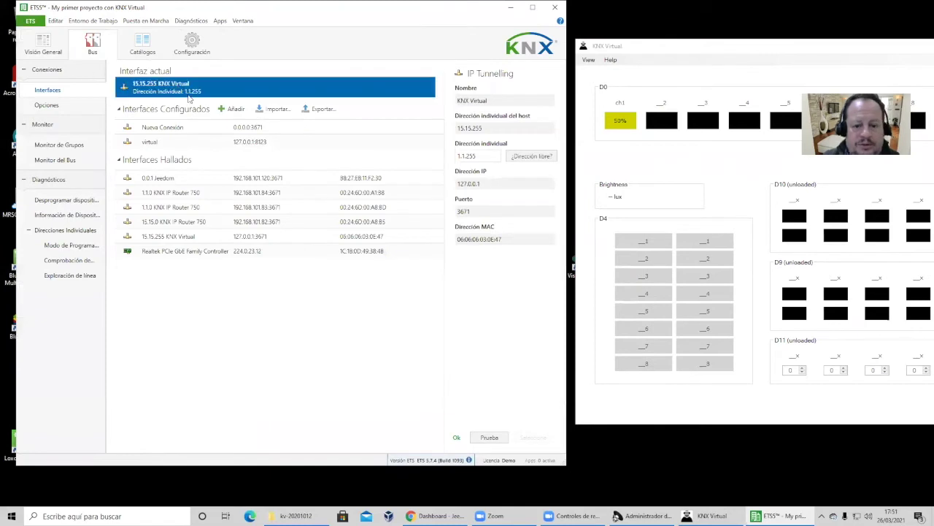
pyautogui.click(488, 438)
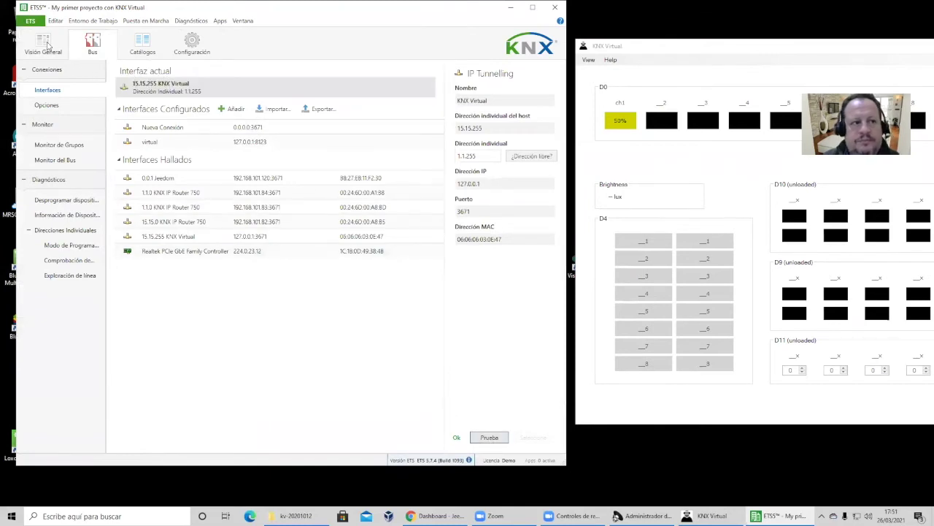
pyautogui.click(32, 22)
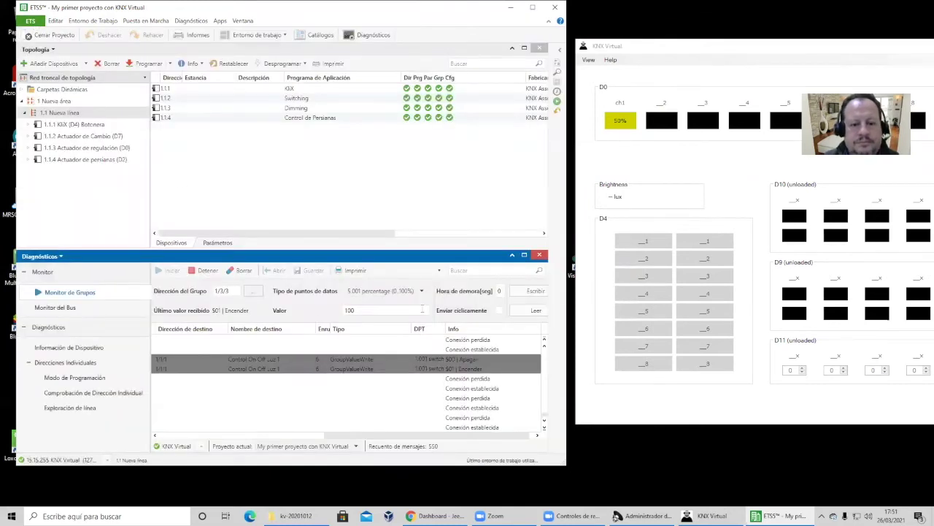
# Write the value 100 to group address 1/3/3, followed by the value 5
pyautogui.click(520, 292)
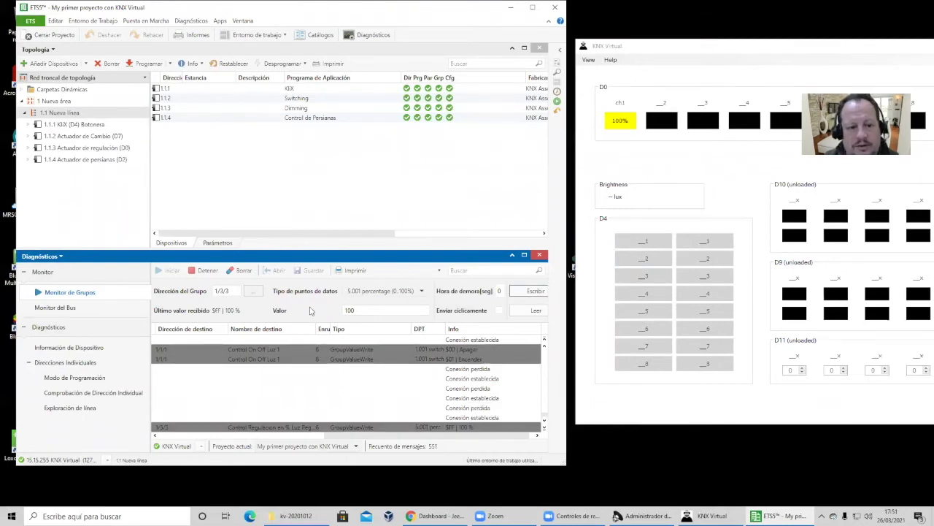
pyautogui.moveTo(360, 314); pyautogui.dragTo(321, 314)
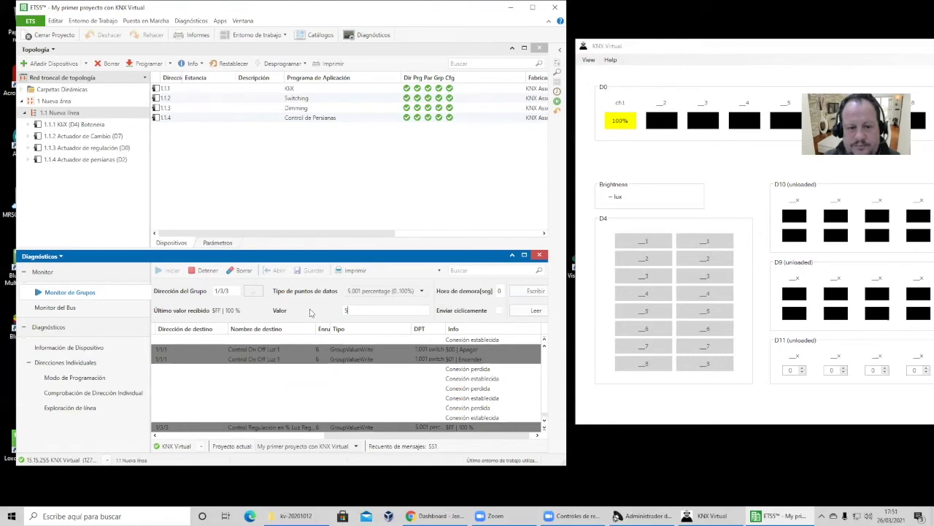
pyautogui.click(534, 291)
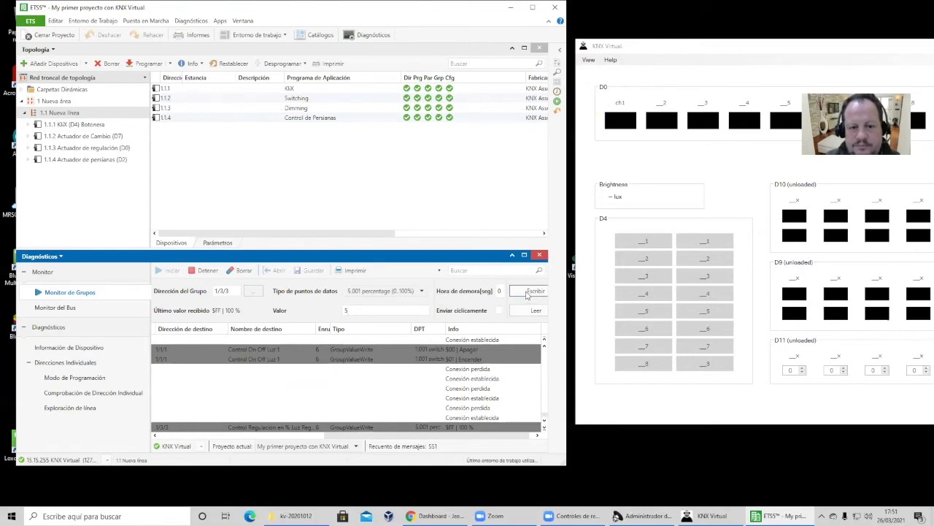
# Write 20 % and 15 % in turn to dimming group address 1/3/3 from the group monitor
pyautogui.click(378, 309)
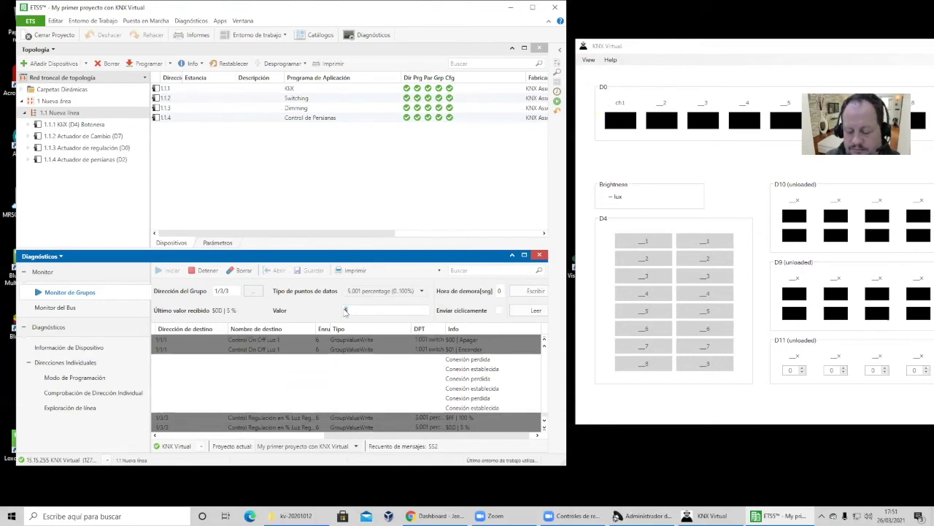
pyautogui.click(531, 291)
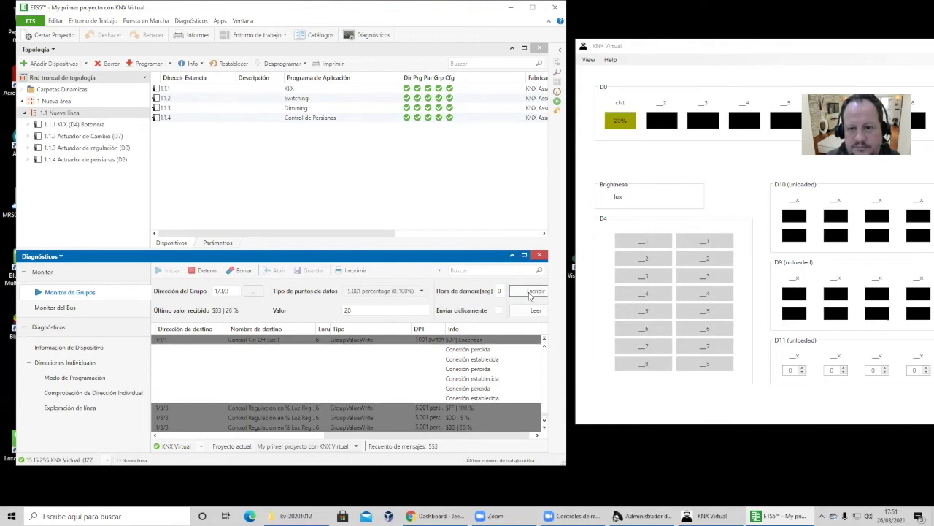
pyautogui.doubleClick(375, 311)
pyautogui.press('BackSpace')
pyautogui.write('15')
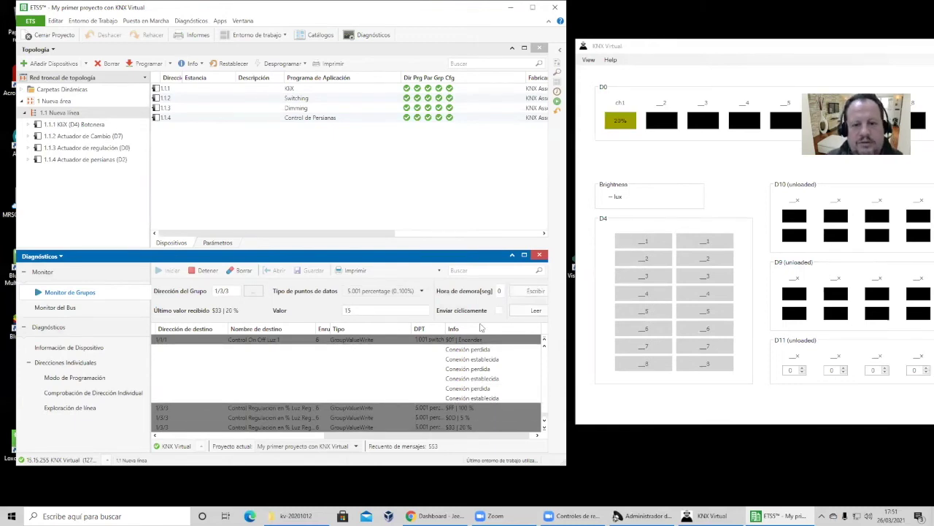
pyautogui.click(534, 292)
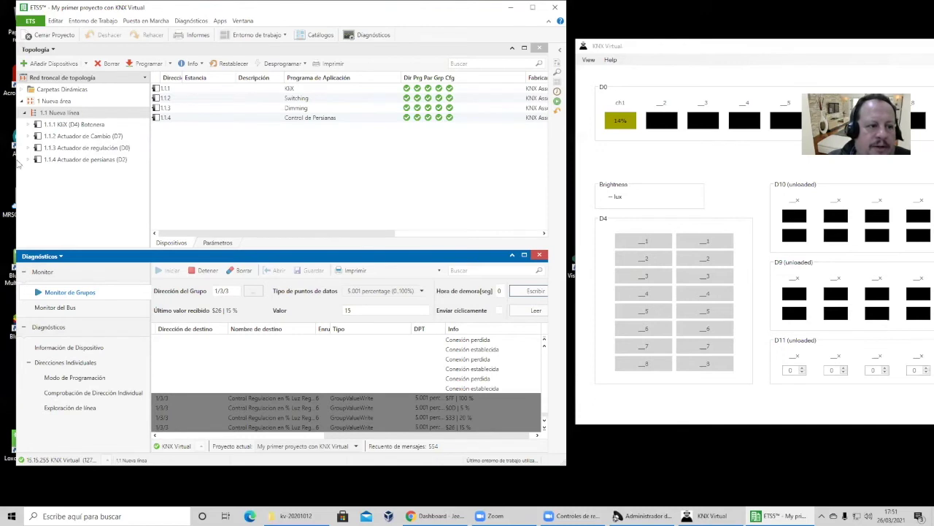
# Select the existing group address 2/1/1 Mover Persiana 1 as the group monitor's target
pyautogui.click(249, 292)
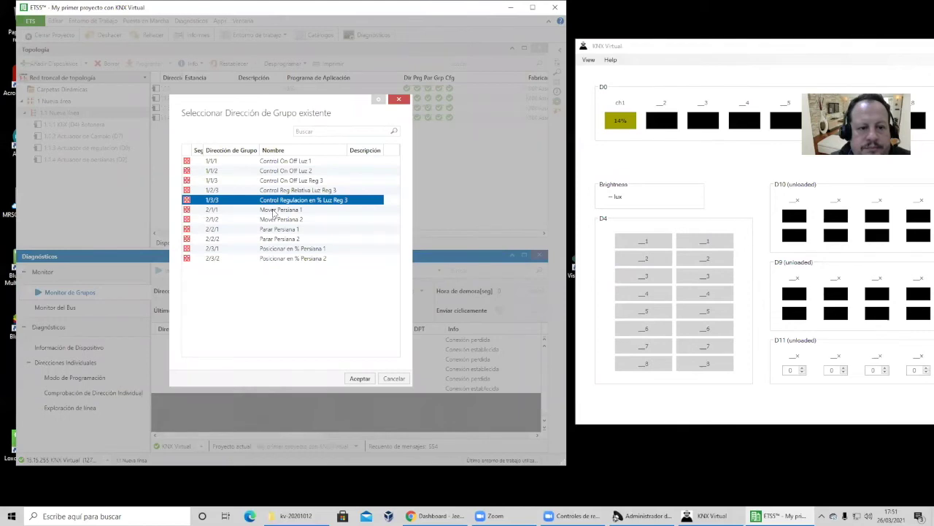
pyautogui.click(274, 212)
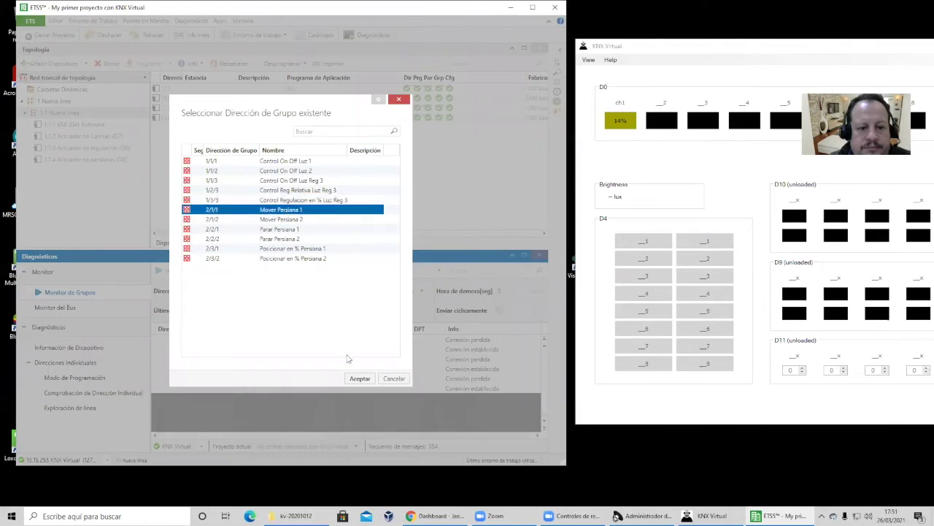
pyautogui.click(360, 378)
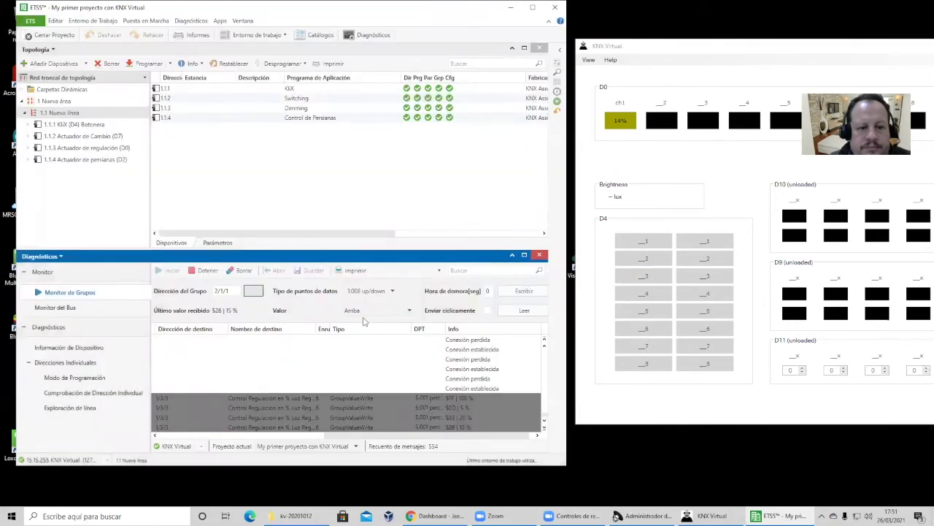
# Switch to KNX Virtual and show the Blinds++ view with the D2 blind actuator
pyautogui.click(590, 67)
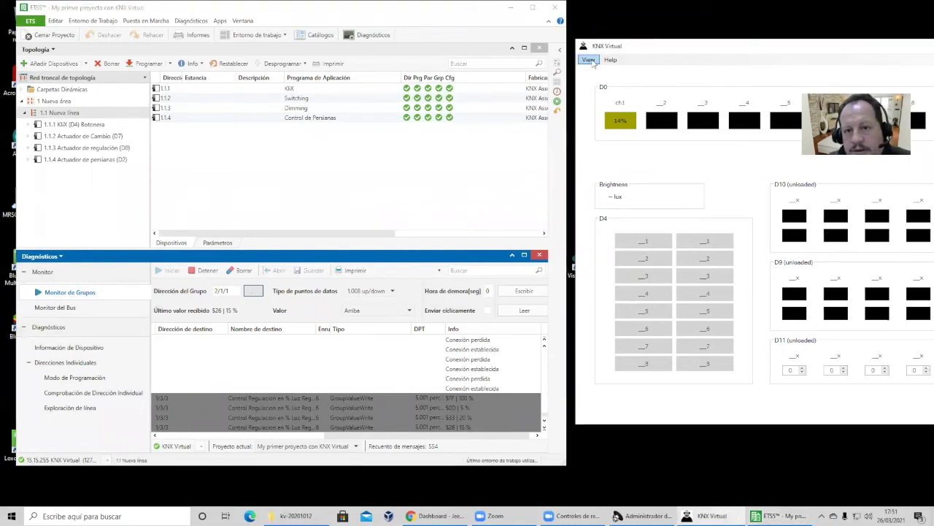
pyautogui.click(591, 61)
pyautogui.click(617, 99)
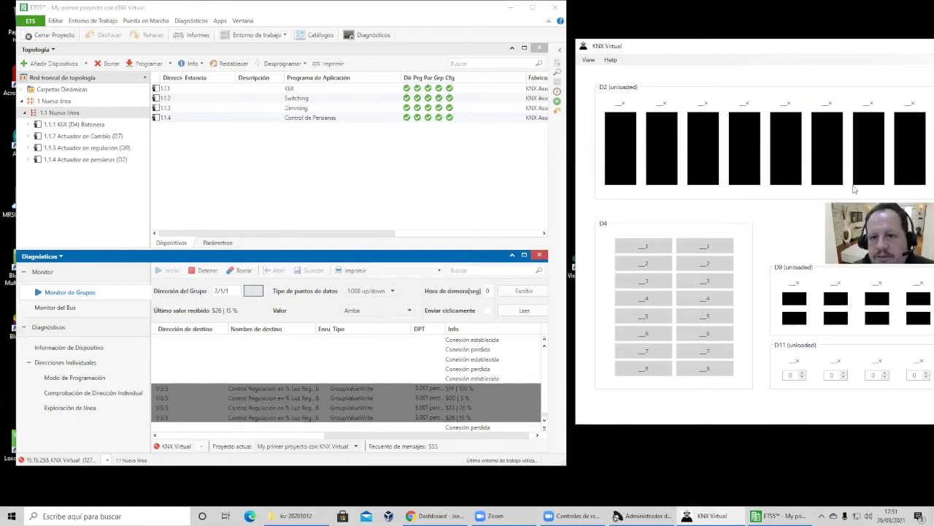
# Back in ETS5, try to write the value Arriba to group address 2/1/1, dismissing the connection warnings
pyautogui.click(517, 292)
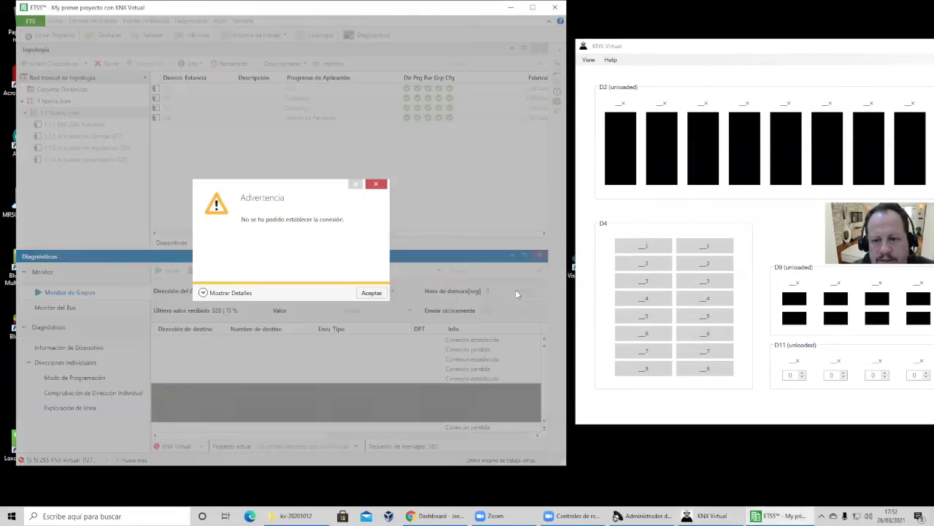
pyautogui.click(371, 293)
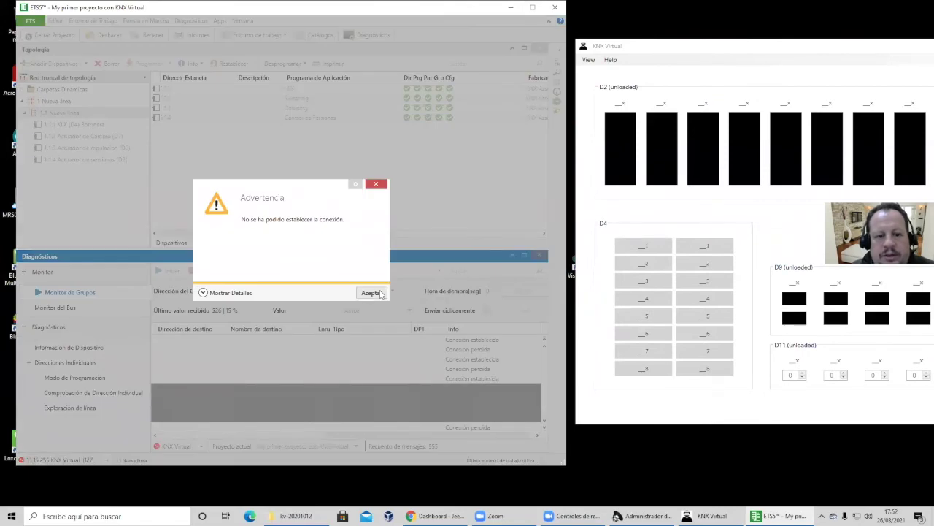
pyautogui.click(372, 293)
pyautogui.click(516, 290)
pyautogui.click(373, 293)
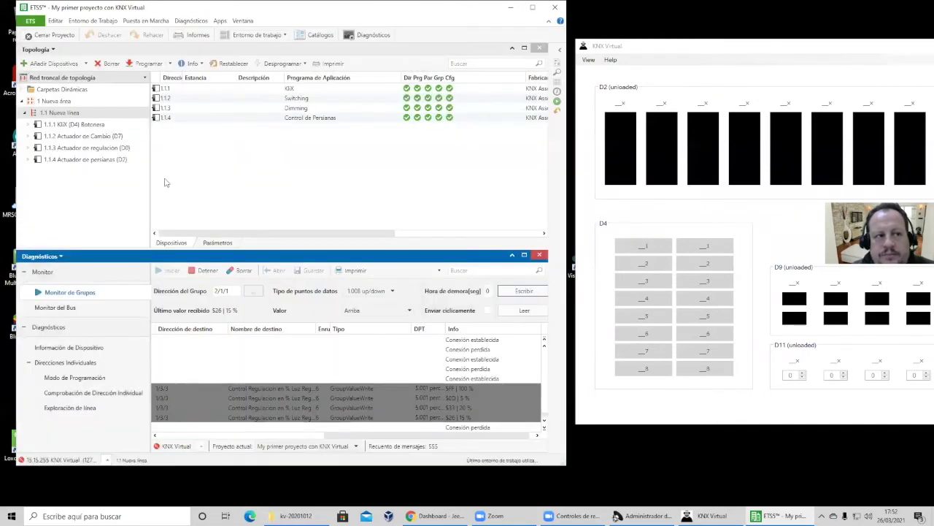
# Test the current KNX Virtual bus interface and return to the project's group monitor
pyautogui.click(30, 21)
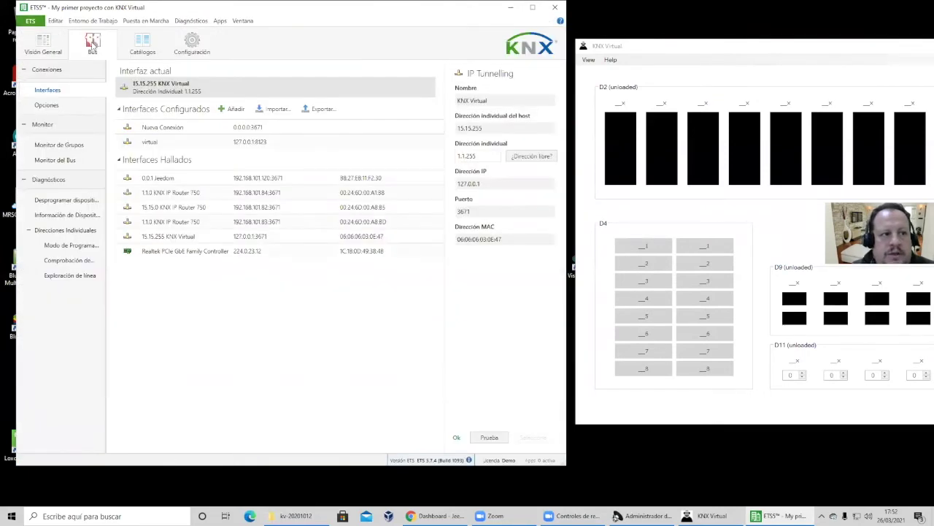
pyautogui.click(206, 91)
pyautogui.click(491, 438)
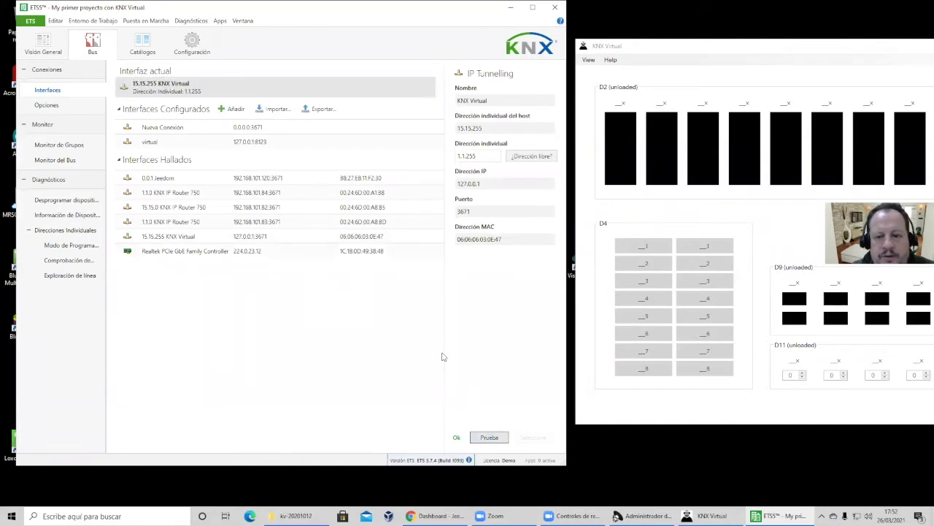
pyautogui.click(31, 22)
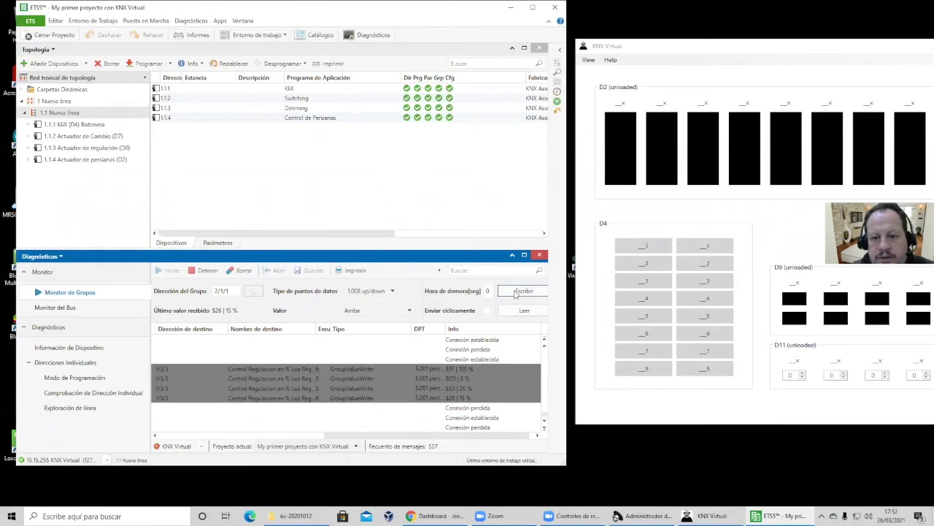
# Retry sending the Arriba command to blind 1 at 2/1/1 several times, dismissing each warning
pyautogui.click(513, 292)
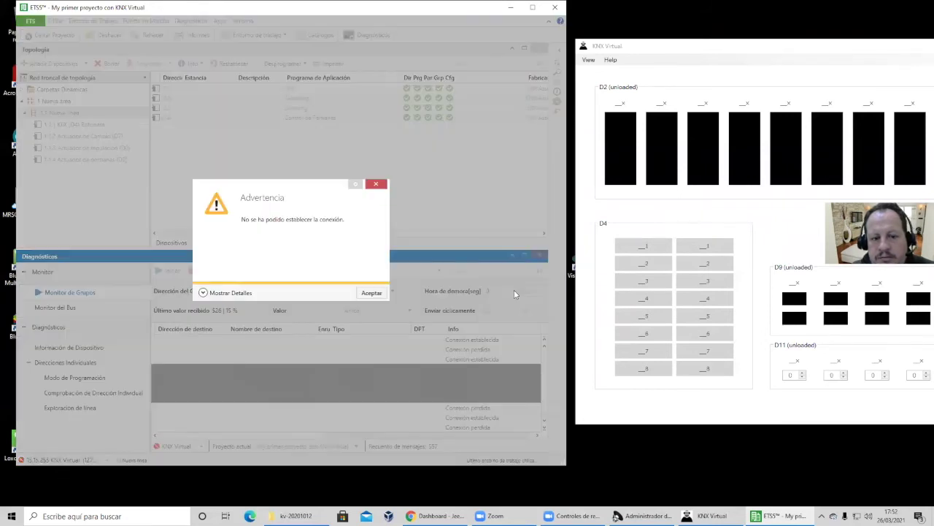
pyautogui.click(371, 292)
pyautogui.click(514, 290)
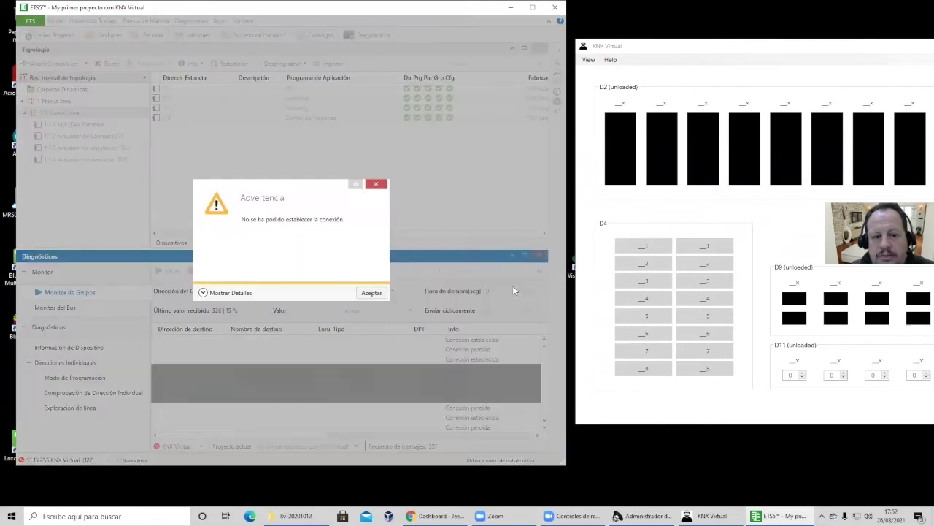
pyautogui.click(371, 292)
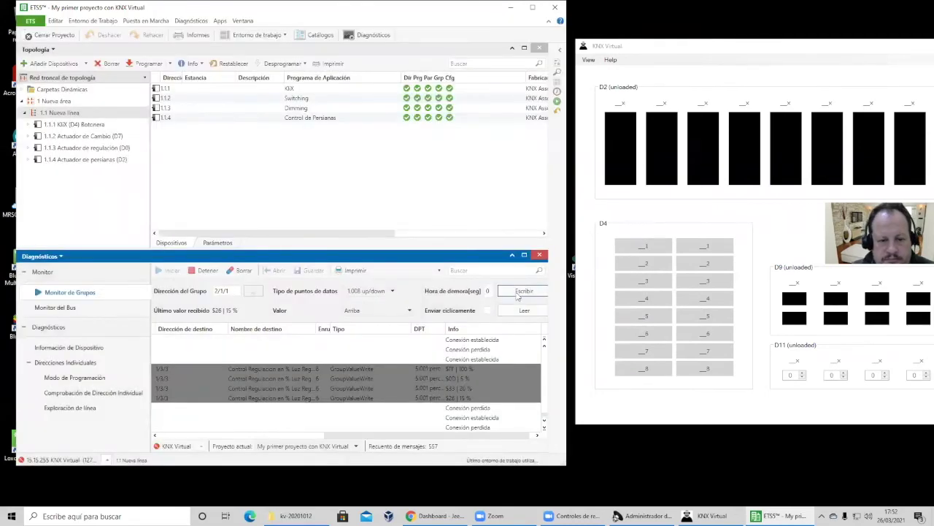
pyautogui.click(515, 292)
pyautogui.click(371, 292)
# Confirm 2/1/1 as the group address again, set the value to Abajo and try to write it
pyautogui.click(254, 292)
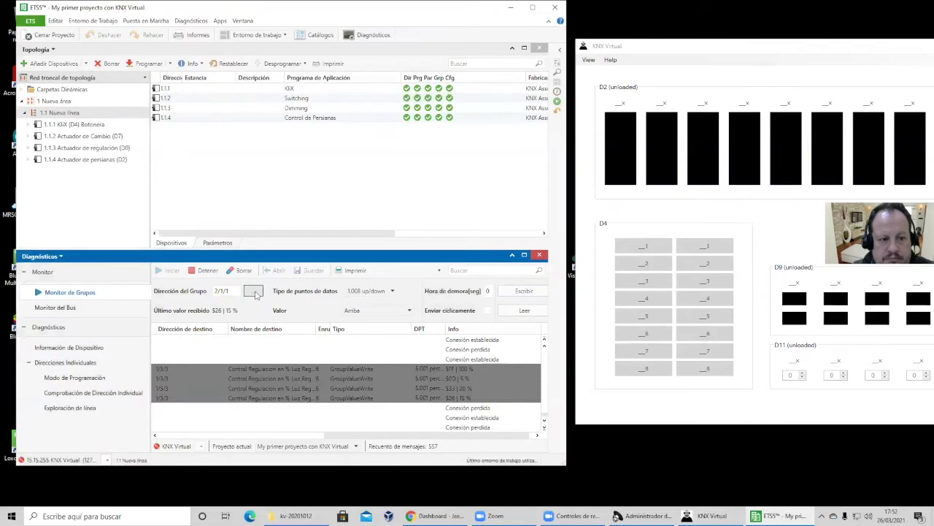
pyautogui.click(360, 378)
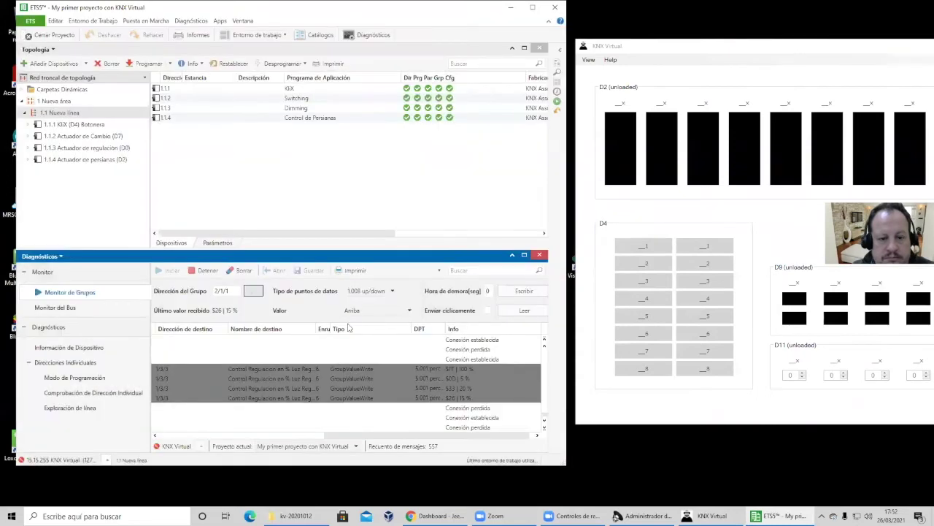
pyautogui.click(363, 313)
pyautogui.click(355, 334)
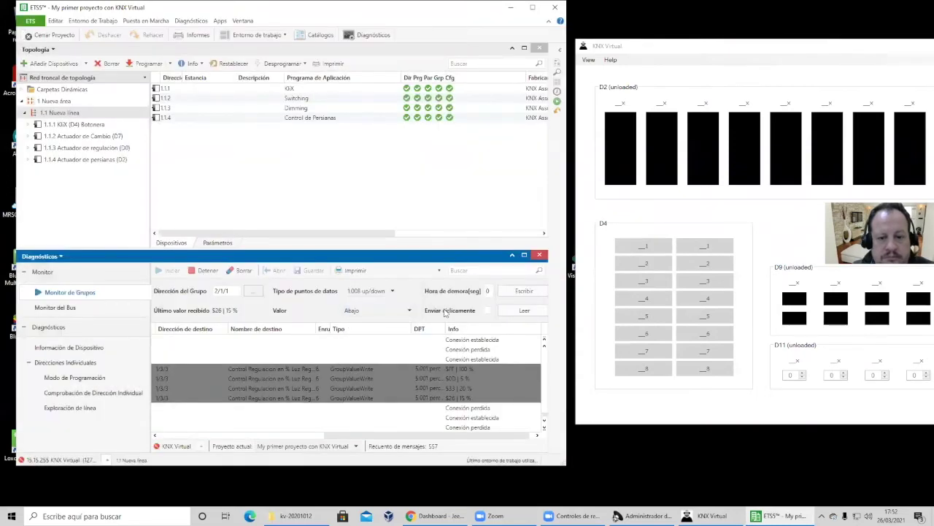
pyautogui.click(517, 292)
pyautogui.click(371, 293)
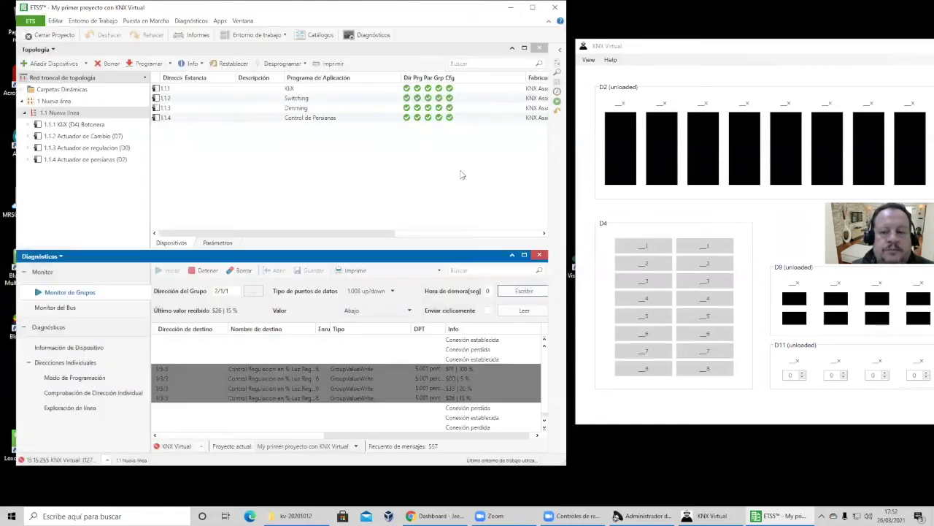
# Retest the connection of the 15.15.255 KNX Virtual interface and go back to the project
pyautogui.click(30, 20)
pyautogui.click(155, 86)
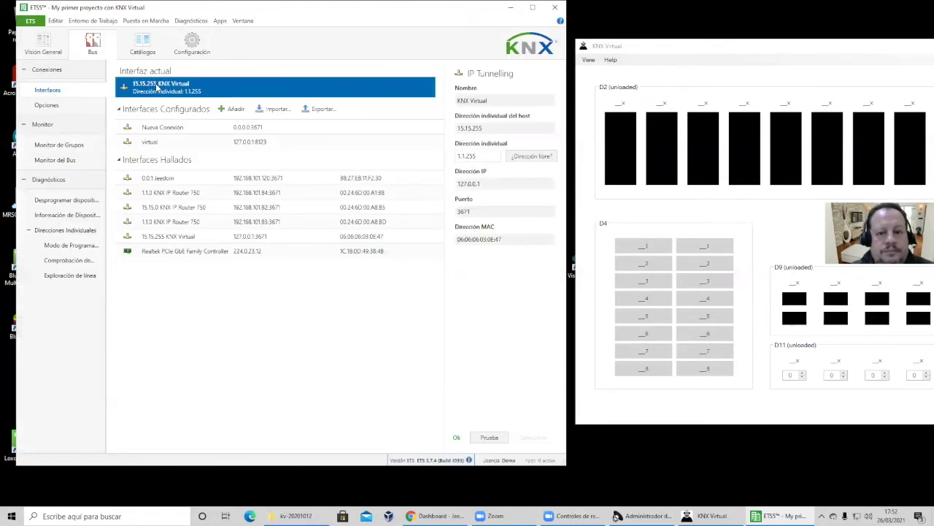
pyautogui.click(497, 438)
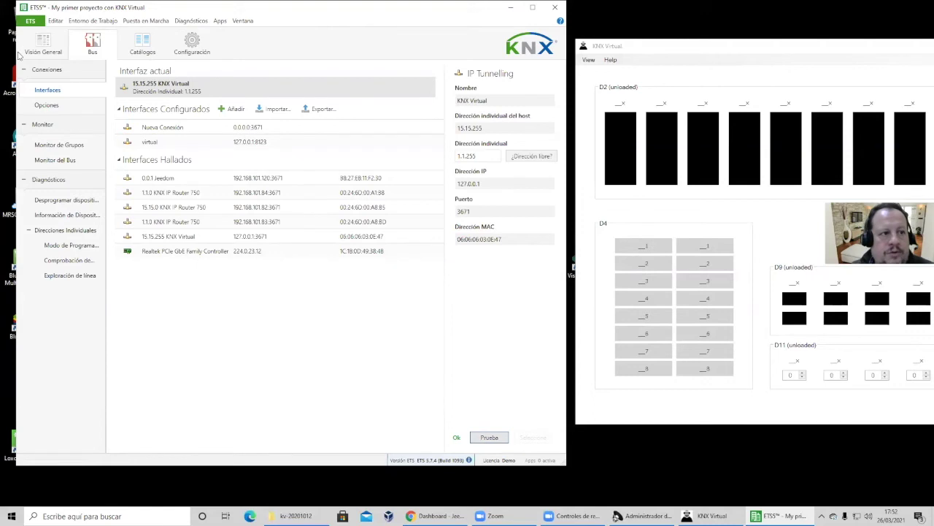
pyautogui.click(29, 22)
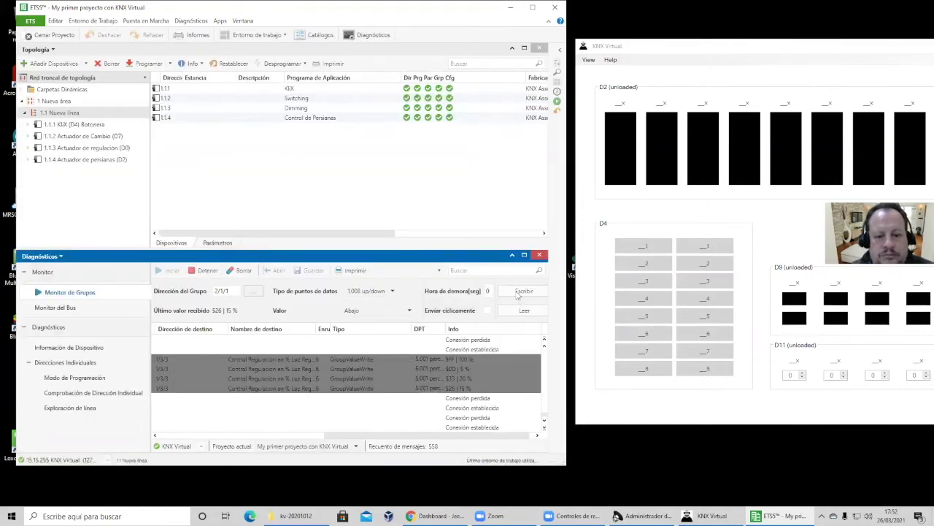
# Set the value for 2/1/1 to Arriba and try to write it repeatedly, closing each connection warning
pyautogui.click(398, 311)
pyautogui.click(389, 332)
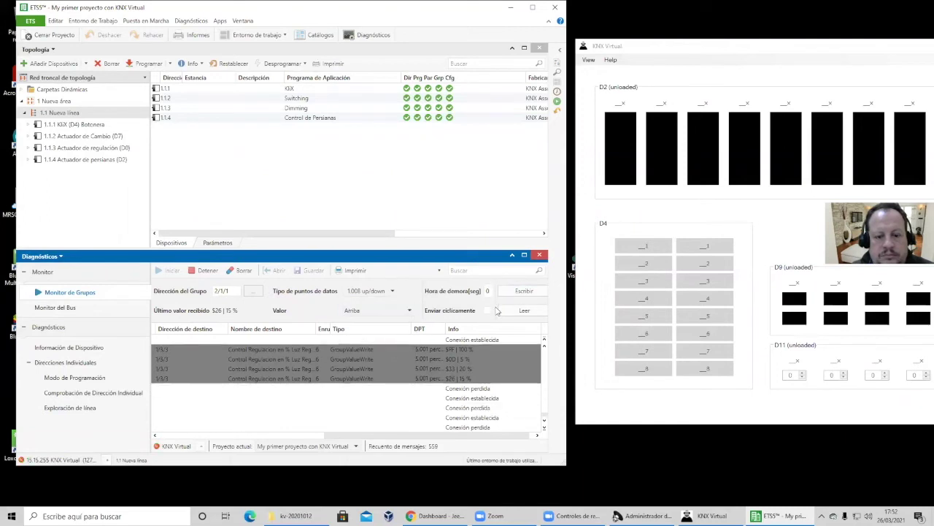
pyautogui.click(518, 293)
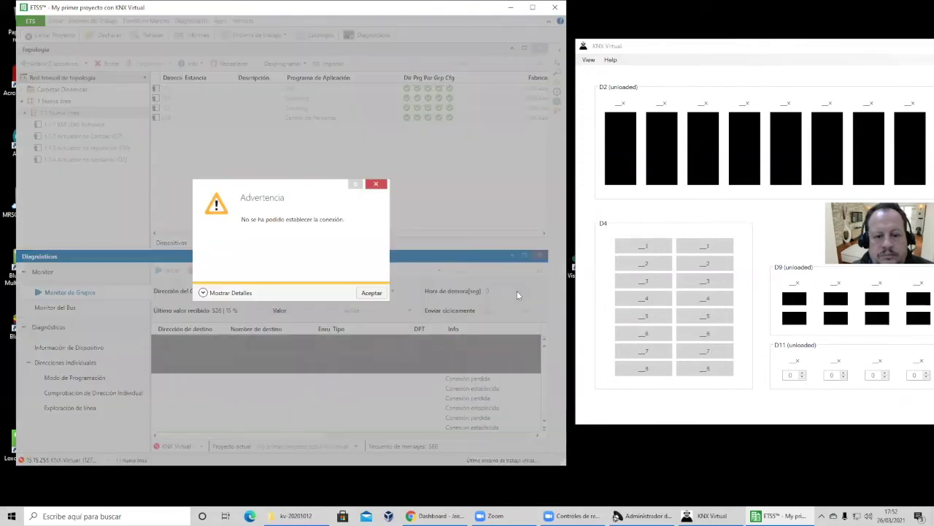
pyautogui.click(374, 292)
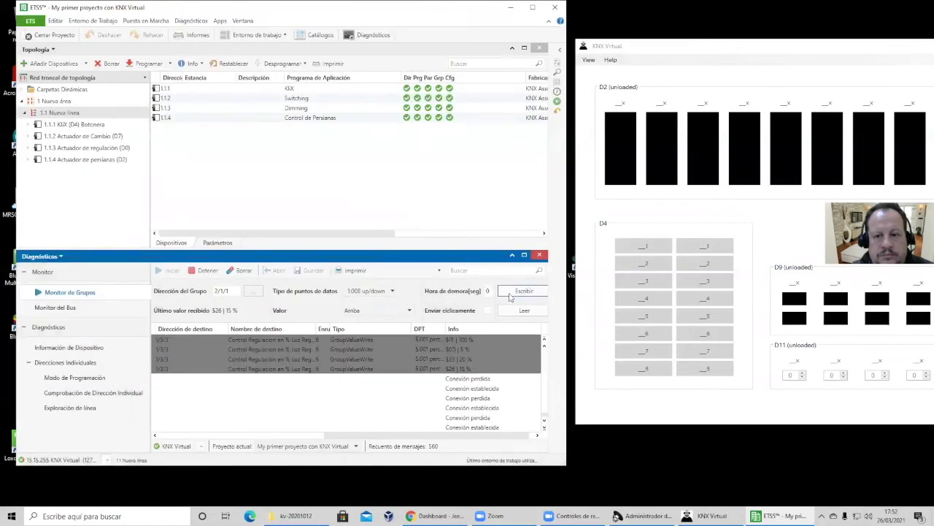
pyautogui.click(501, 312)
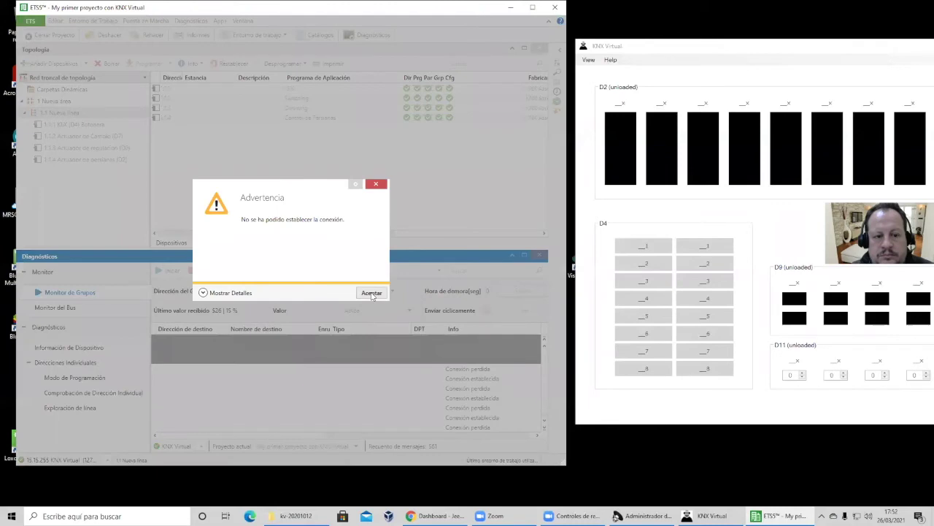
pyautogui.click(371, 292)
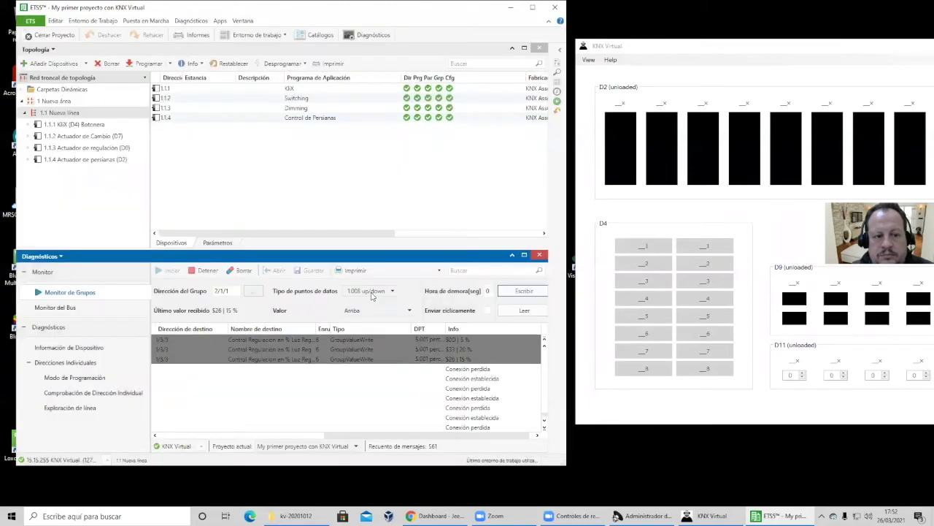
pyautogui.click(513, 292)
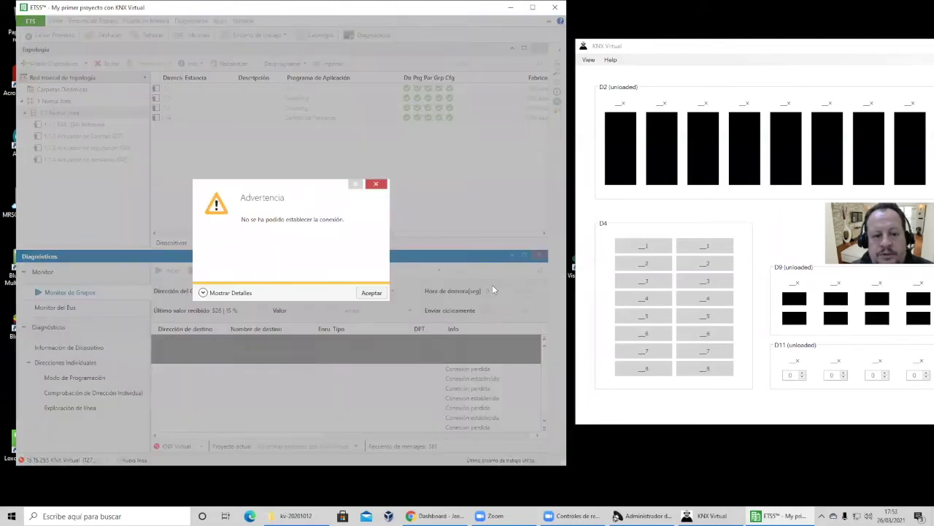
pyautogui.click(374, 294)
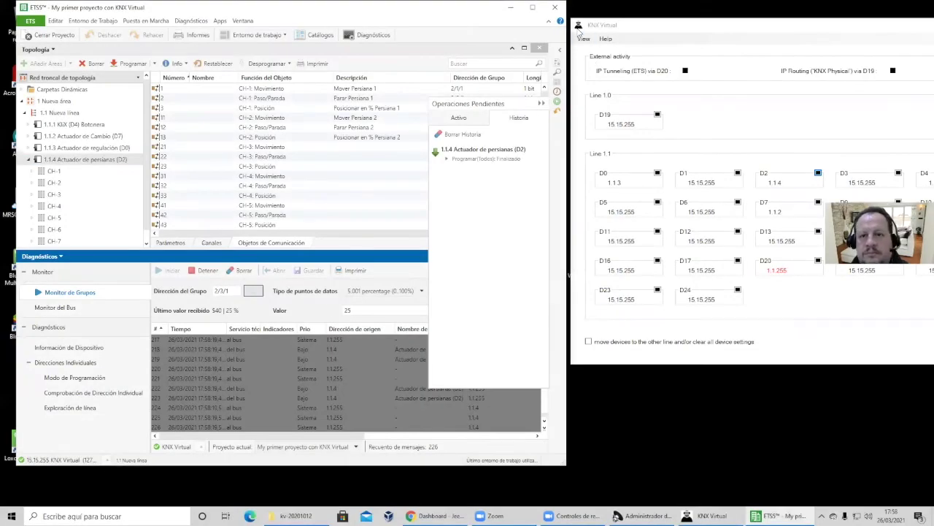
# Change KNX Virtual from the device topology to the Blinds++ view and return to the ETS5 group monitor
pyautogui.click(584, 40)
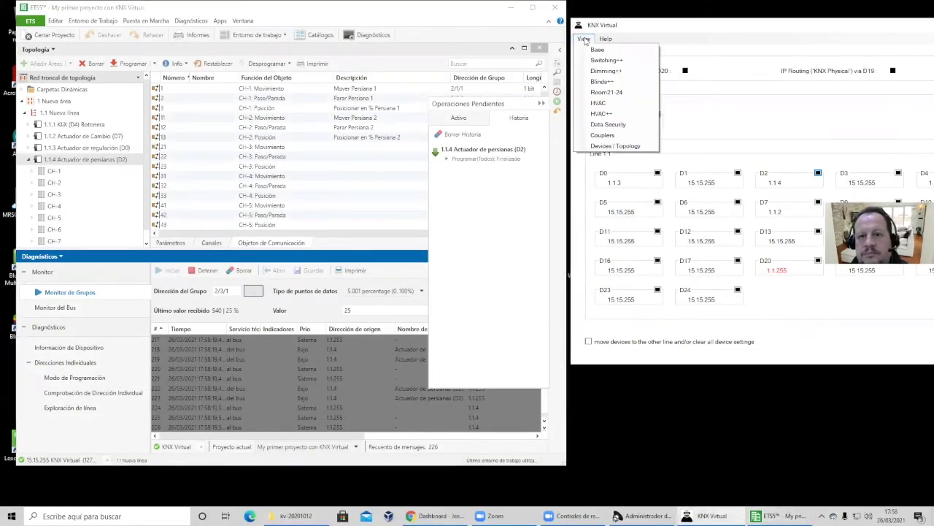
pyautogui.click(602, 81)
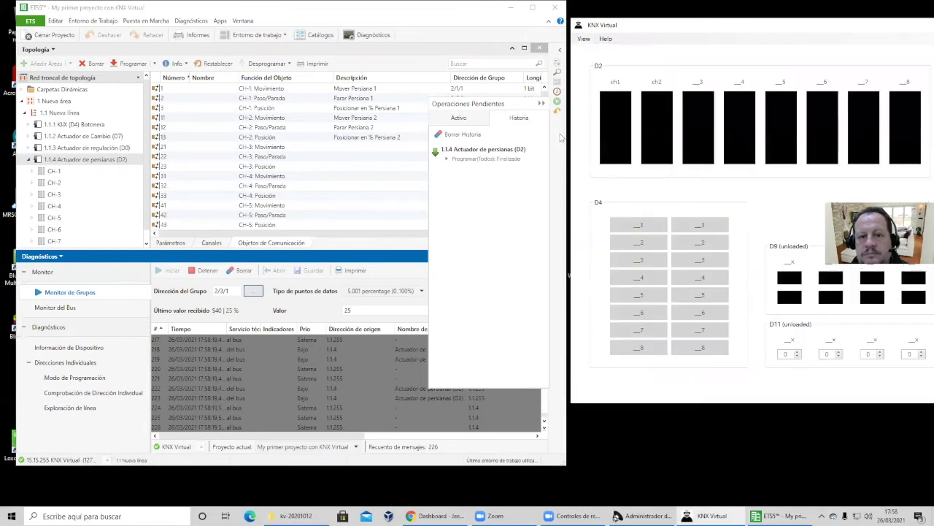
pyautogui.click(278, 349)
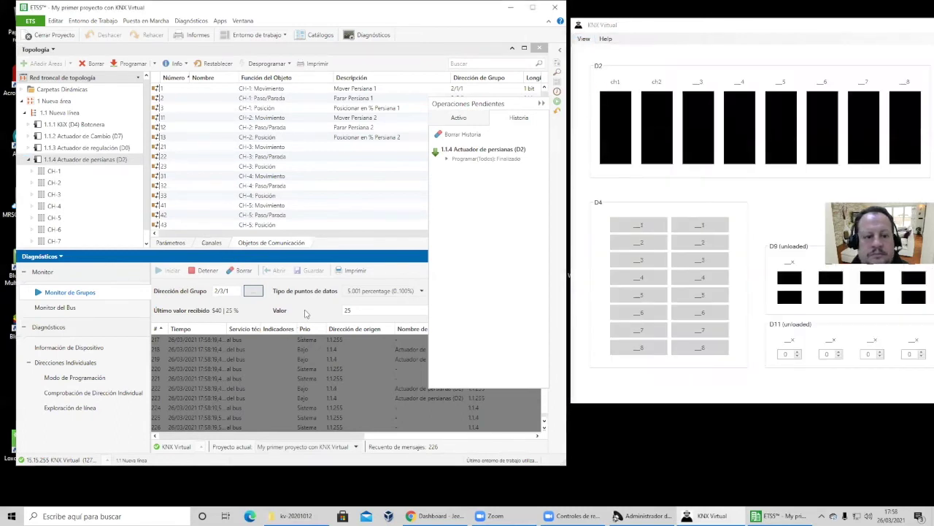
# Close the pending operations panel and write 25 % and 75 % to group address 2/3/1
pyautogui.click(541, 105)
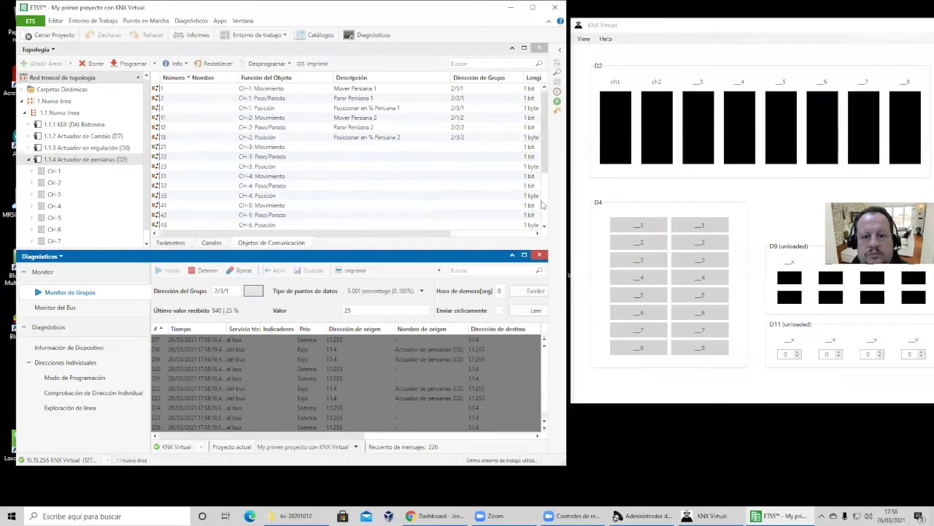
pyautogui.click(532, 292)
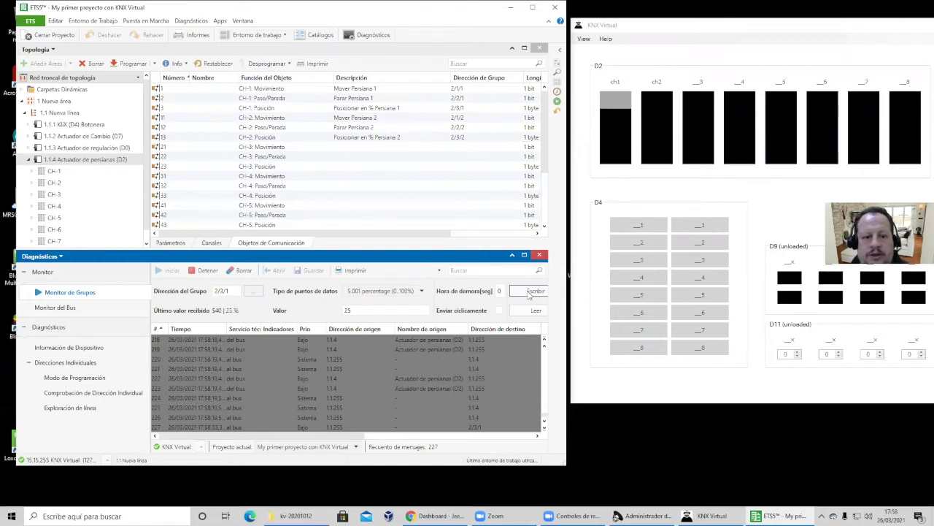
pyautogui.doubleClick(377, 308)
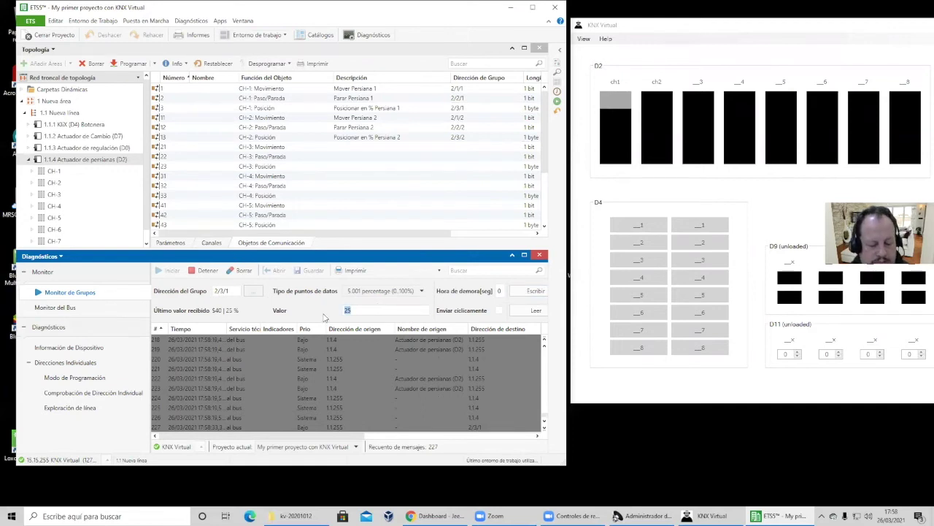
pyautogui.click(521, 295)
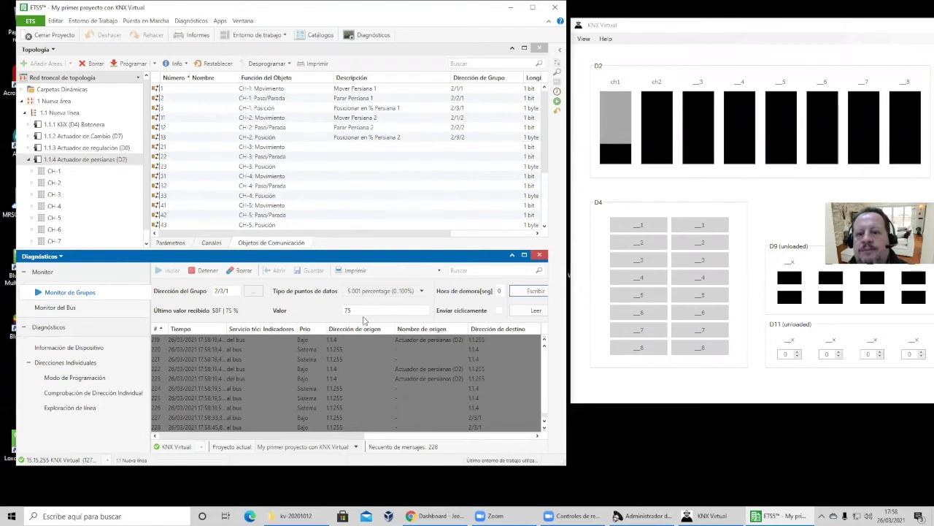
# Select Mover Persiana 1 (2/1/1) as the group address, set the value to Arriba and write it
pyautogui.moveTo(363, 310); pyautogui.dragTo(313, 314)
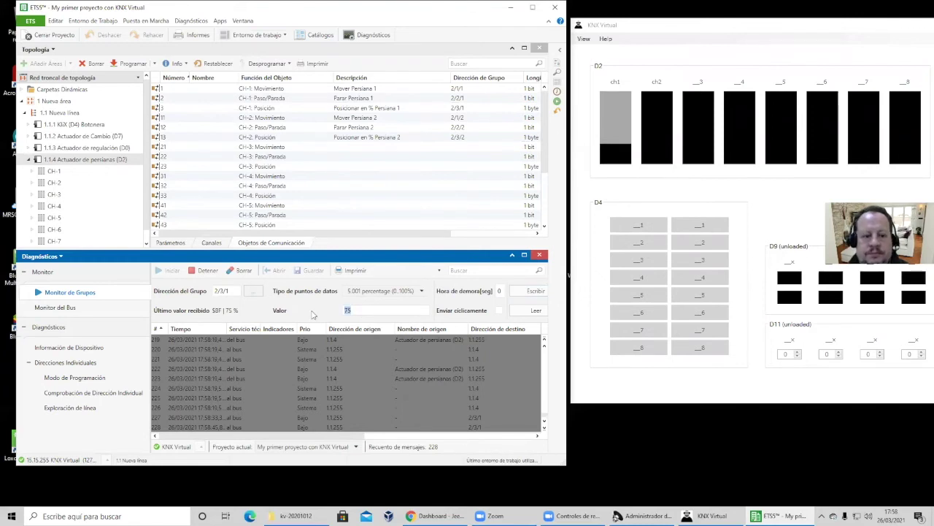
pyautogui.write('55')
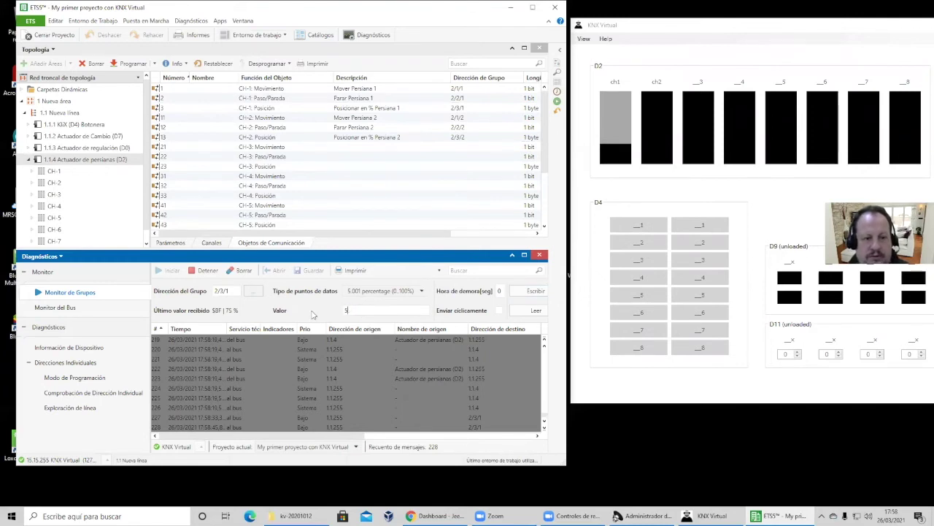
pyautogui.click(253, 291)
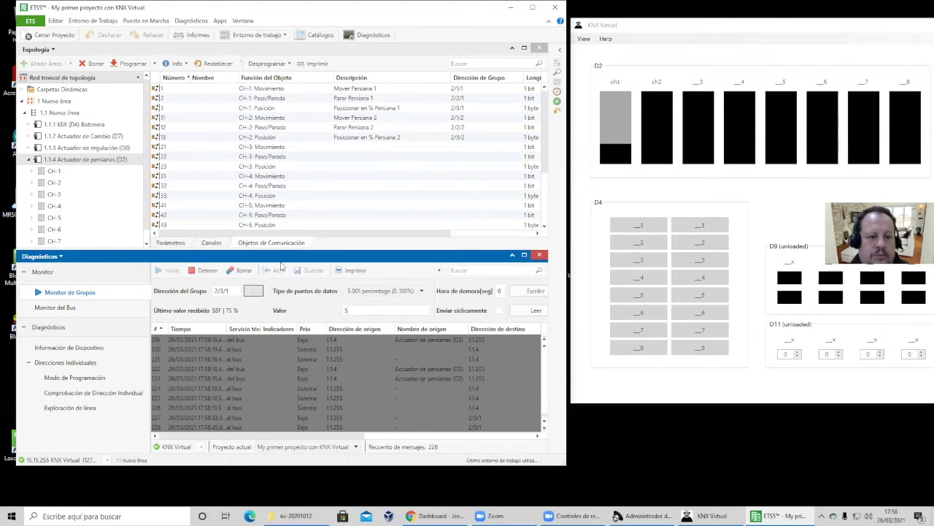
pyautogui.click(289, 211)
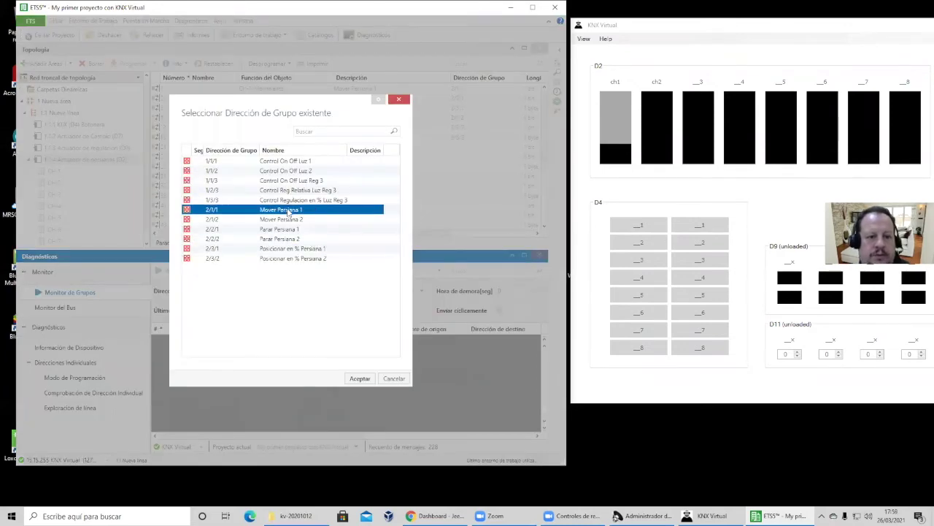
pyautogui.click(368, 379)
pyautogui.click(395, 310)
pyautogui.click(361, 321)
pyautogui.click(505, 293)
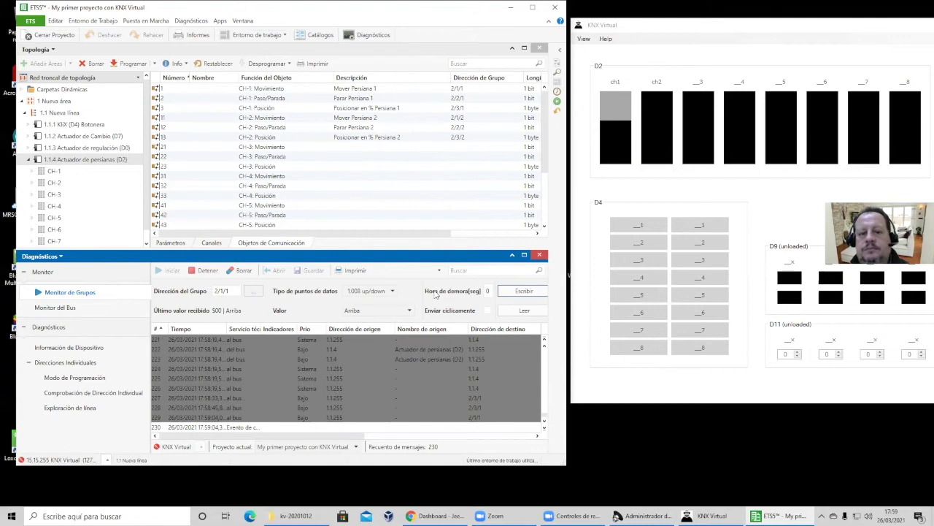
# Confirm 2/1/1 as the group address, try to write the value Abajo and close the connection warning
pyautogui.click(375, 312)
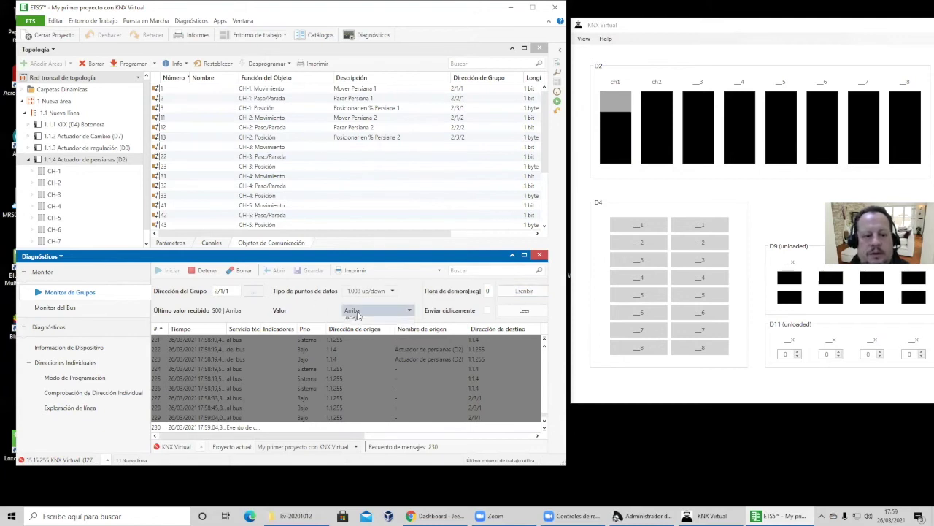
pyautogui.click(255, 291)
pyautogui.click(255, 291)
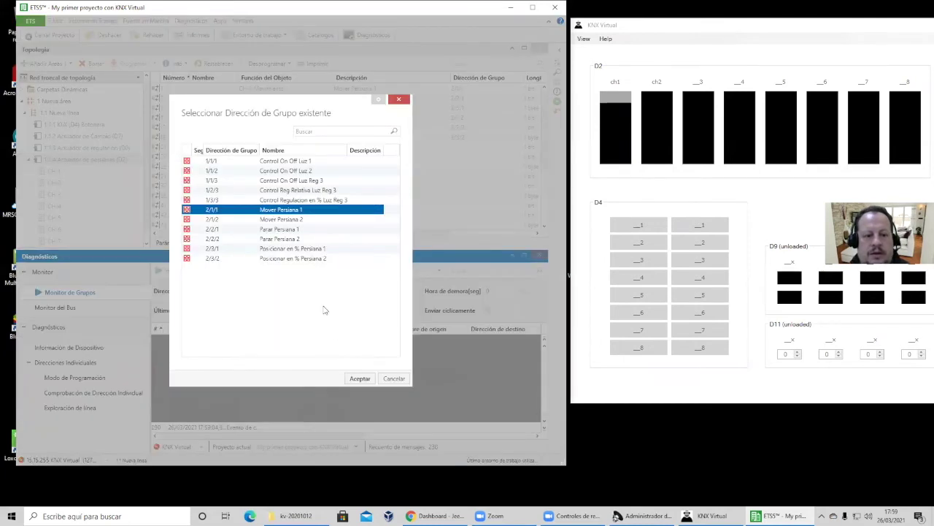
pyautogui.click(360, 378)
pyautogui.click(369, 311)
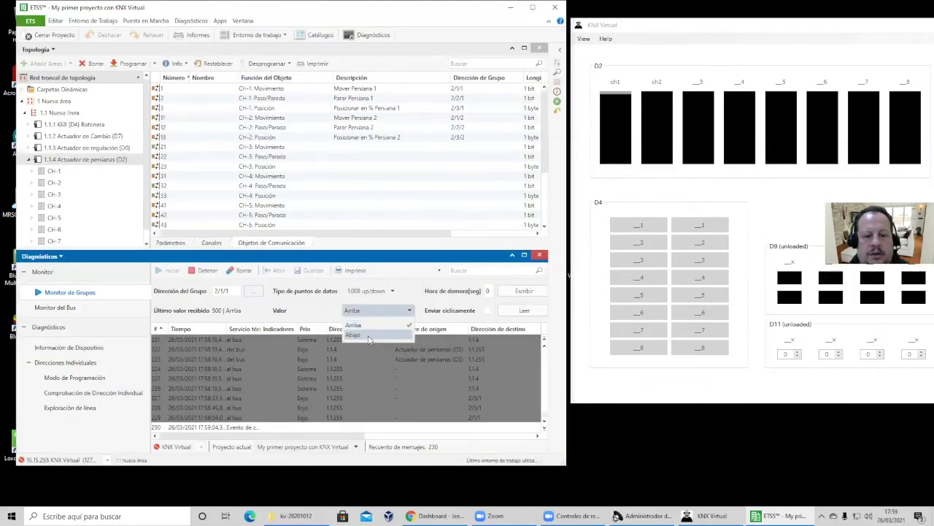
pyautogui.click(368, 336)
pyautogui.click(524, 291)
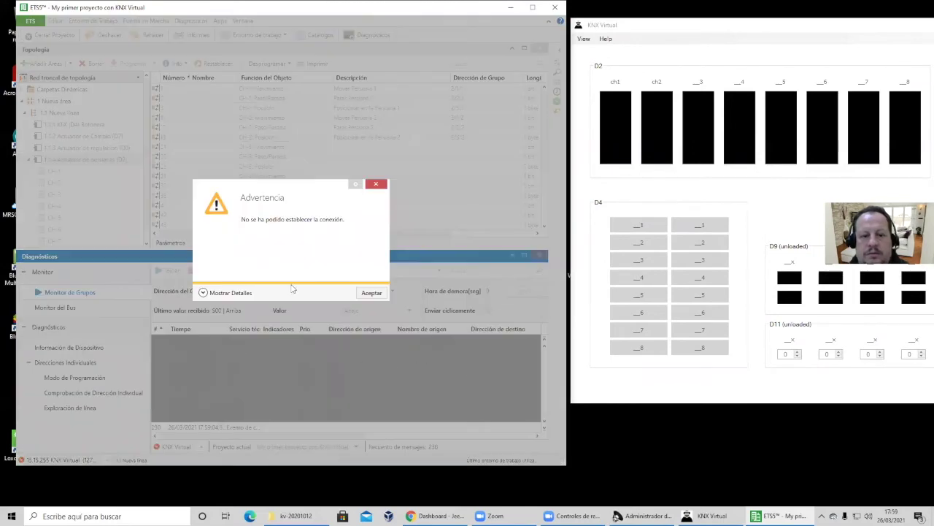
pyautogui.click(374, 293)
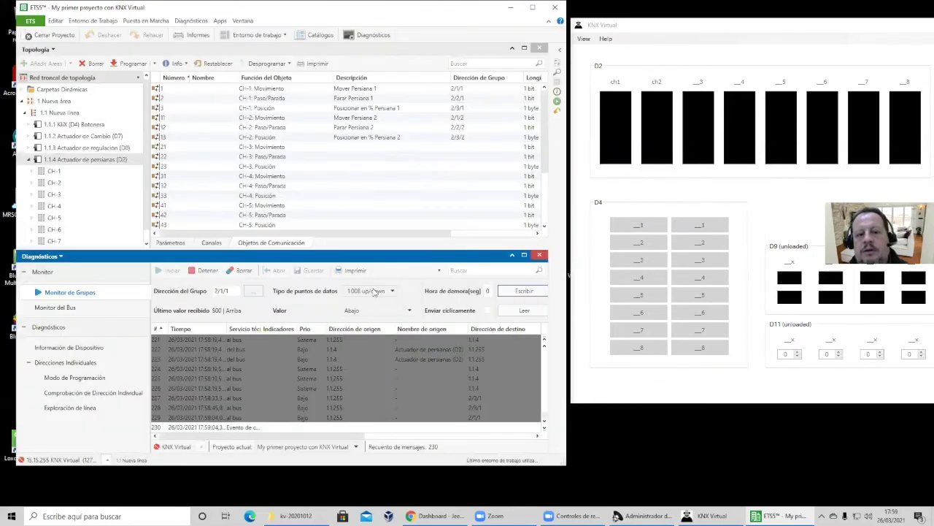
# Select Mover Persiana 2 (2/1/2) as the group address, try to write Abajo and close the connection warning
pyautogui.click(249, 293)
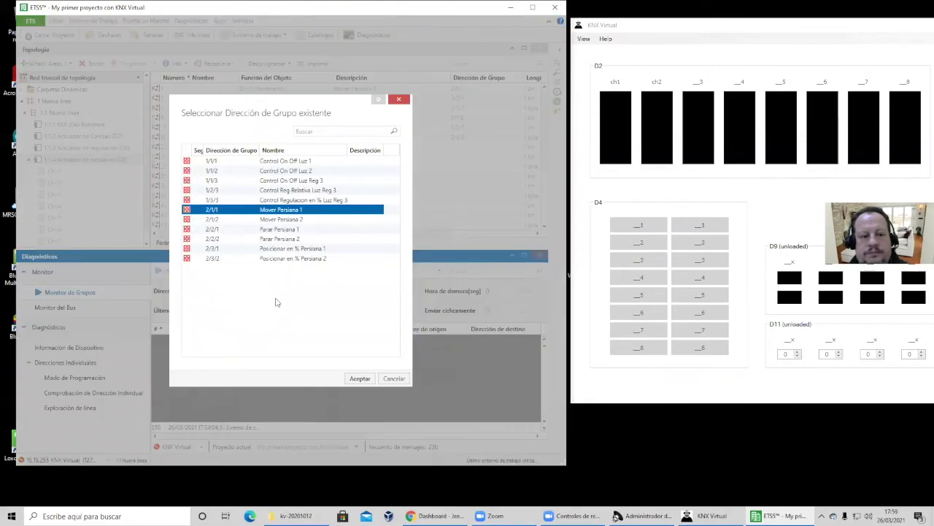
pyautogui.click(281, 221)
pyautogui.click(355, 383)
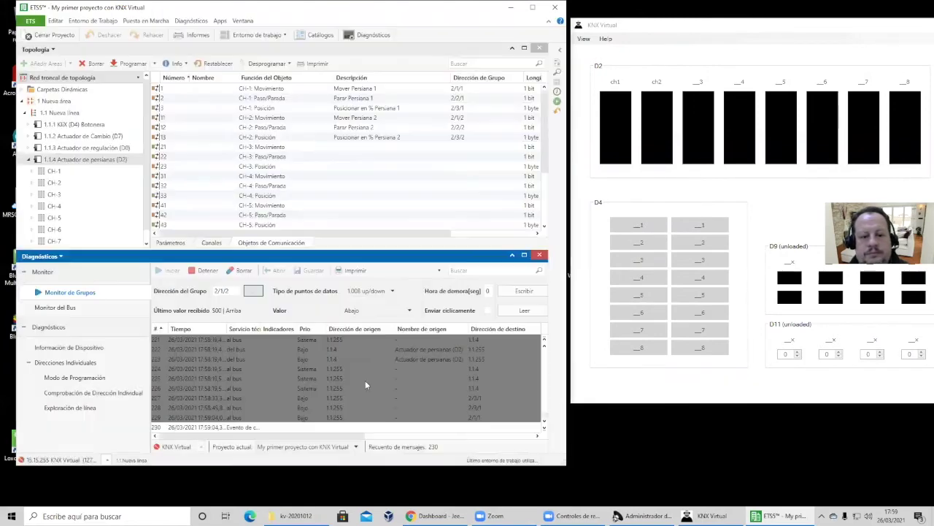
pyautogui.click(509, 292)
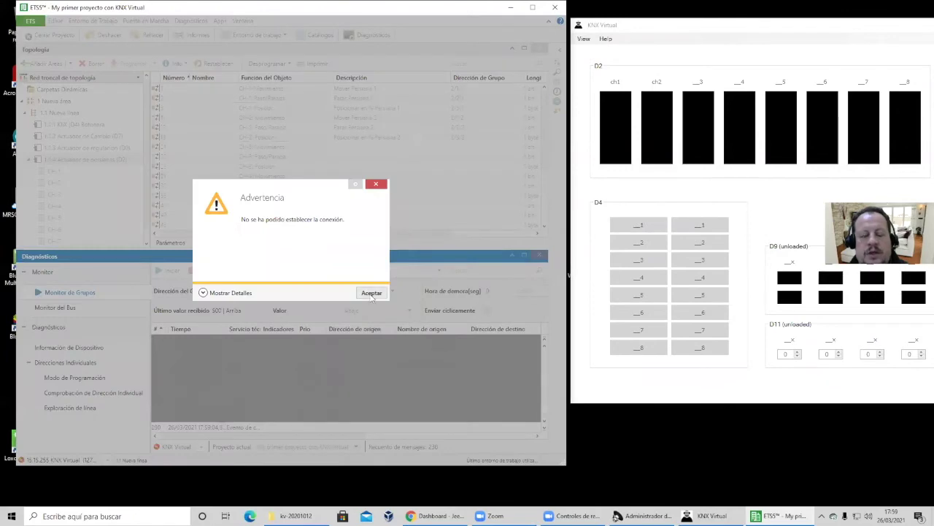
pyautogui.click(372, 293)
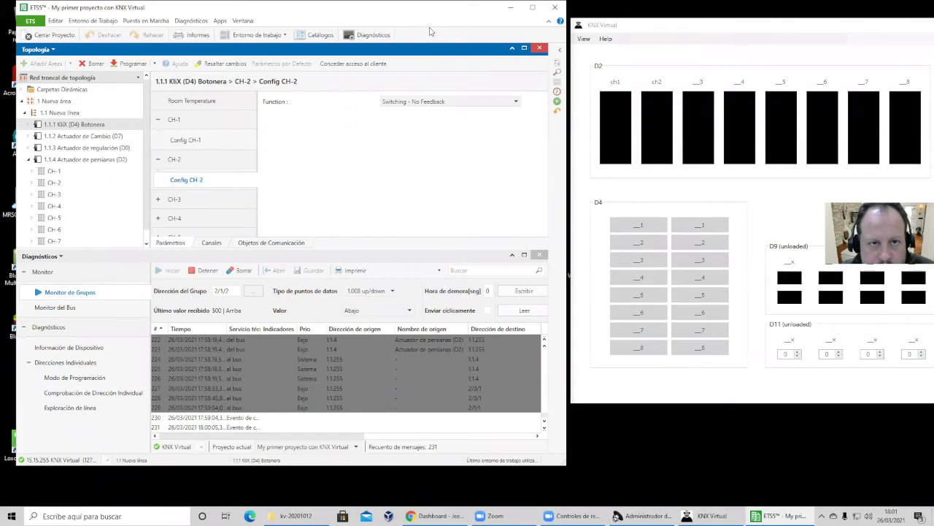
# Maximize the ETS5 window and review the function options for CH-1 of device 1.1.1 KliX (D4) Botonera
pyautogui.click(532, 7)
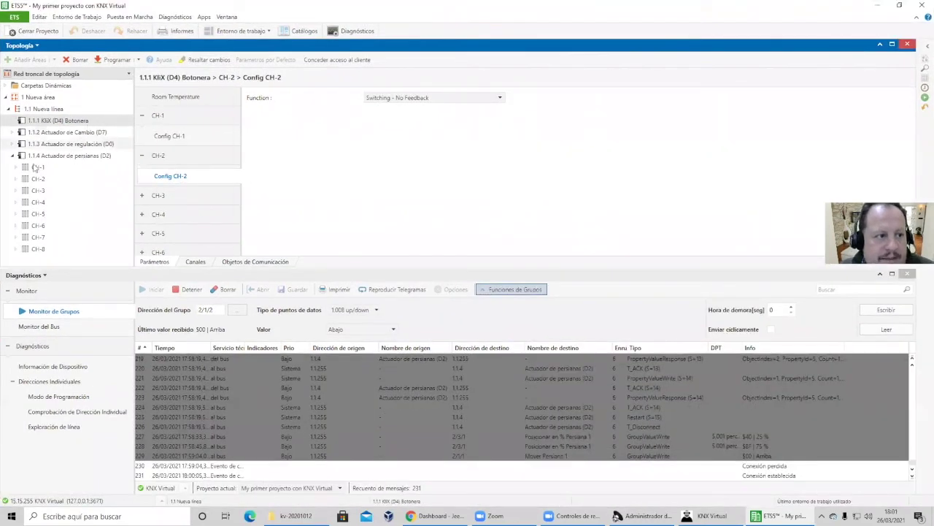
pyautogui.click(11, 156)
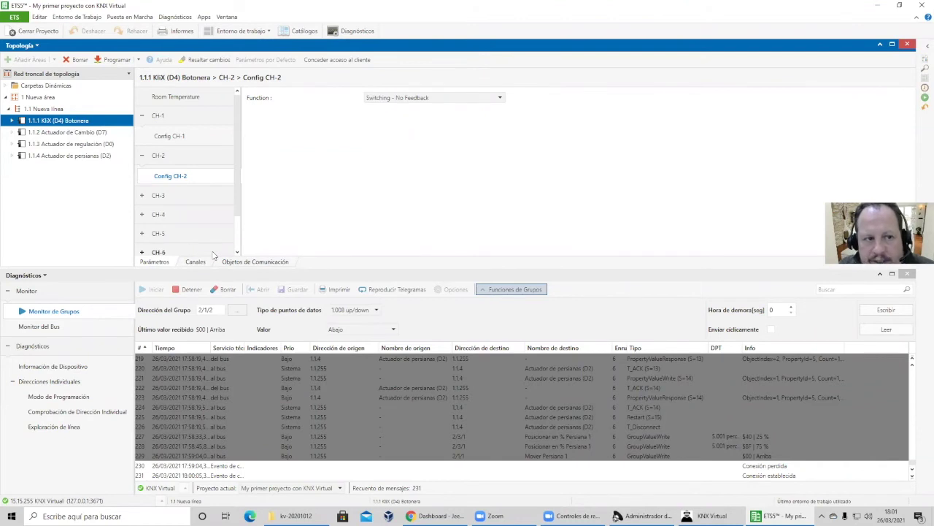
pyautogui.click(177, 98)
pyautogui.click(174, 127)
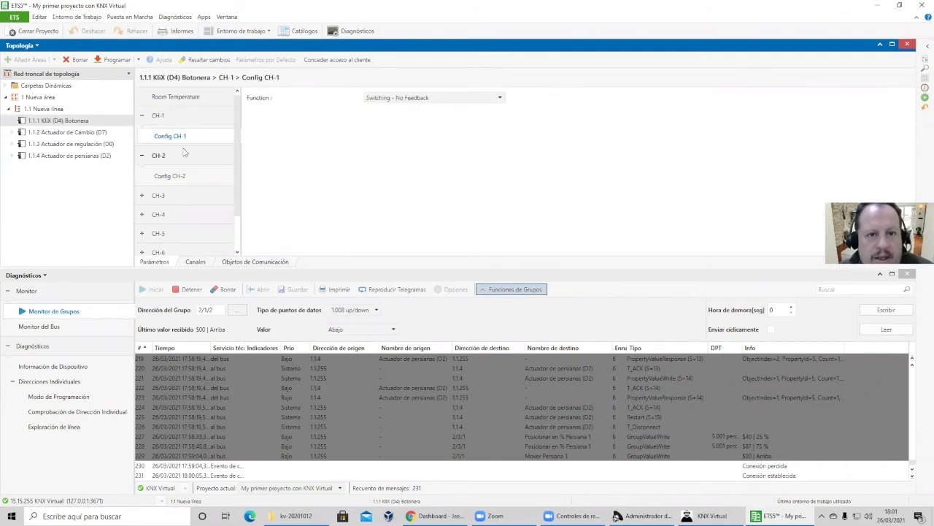
pyautogui.click(432, 100)
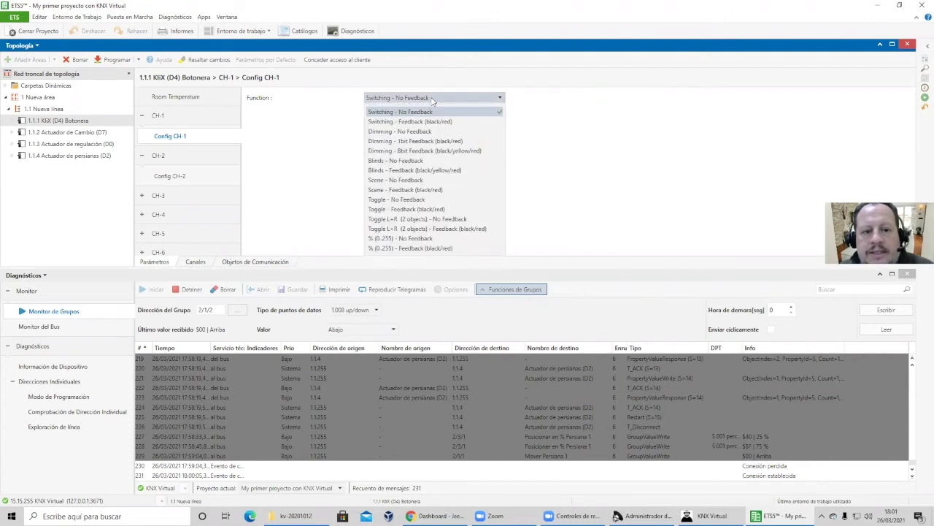
pyautogui.click(431, 99)
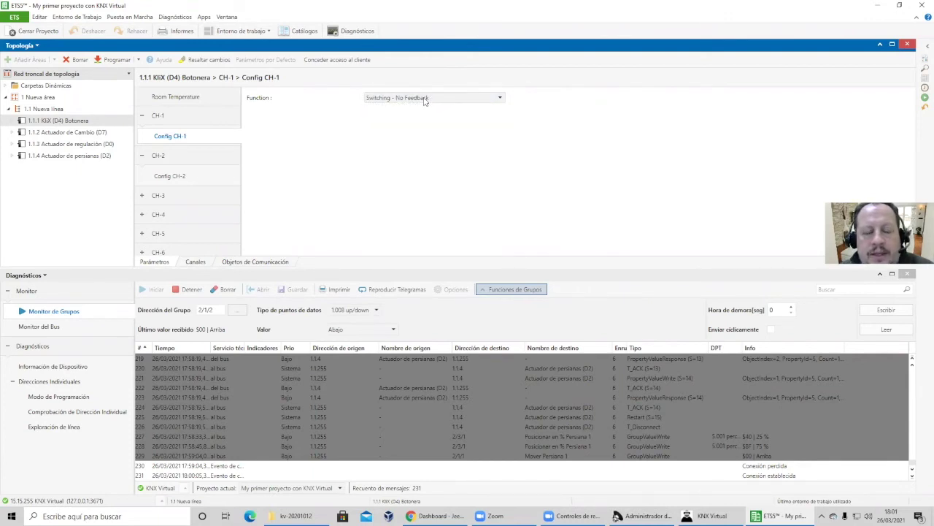
# Set the function of CH-2 on the KliX (D4) Botonera to Dimming - No Feedback and review its dimming steps options
pyautogui.click(193, 183)
pyautogui.click(406, 99)
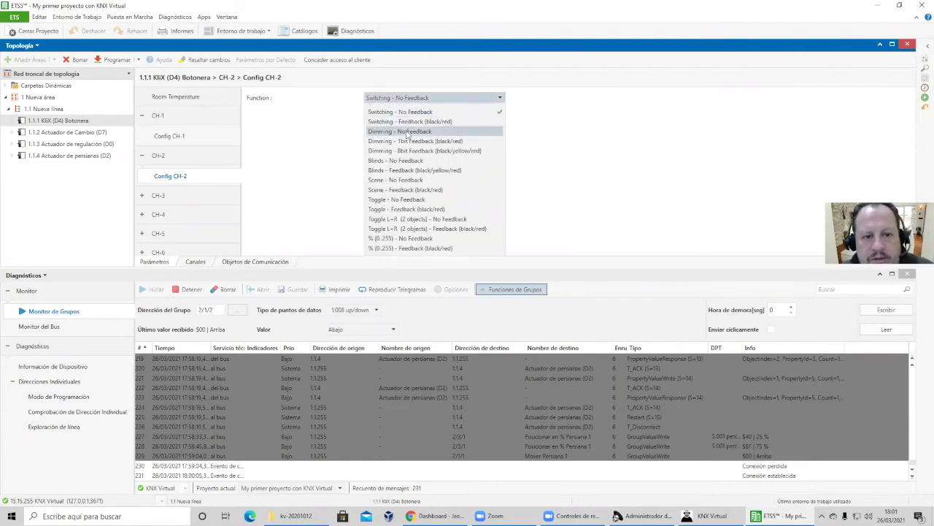
pyautogui.click(407, 133)
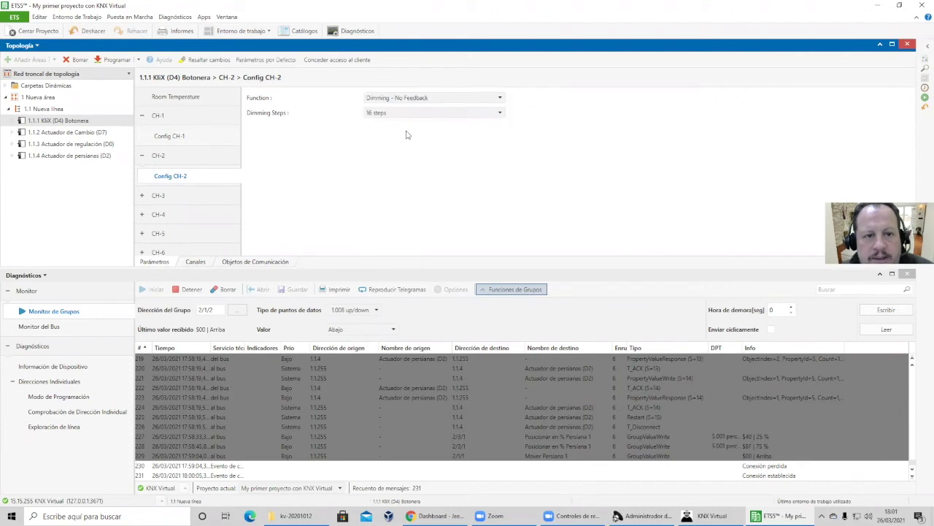
pyautogui.click(407, 113)
pyautogui.click(408, 114)
# Set the function of CH-3 on the KliX (D4) Botonera to Blinds - No Feedback
pyautogui.click(187, 199)
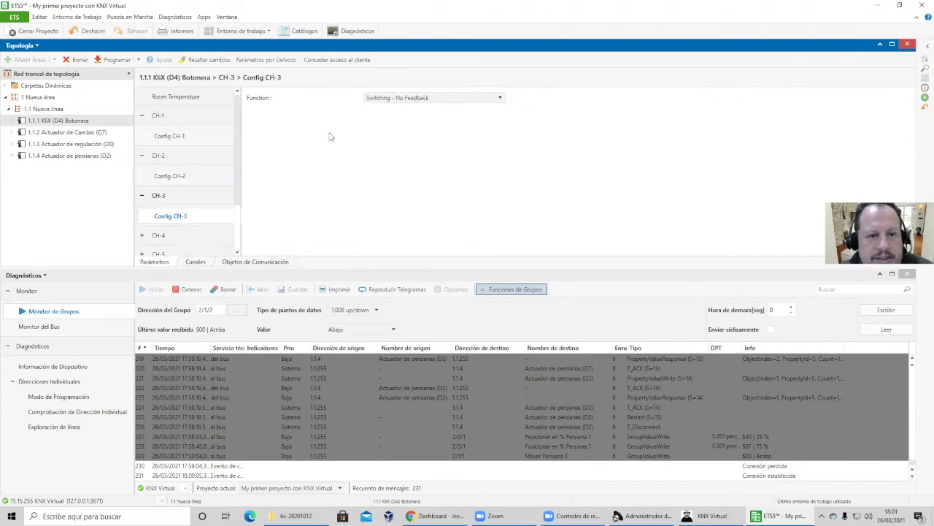
pyautogui.click(413, 101)
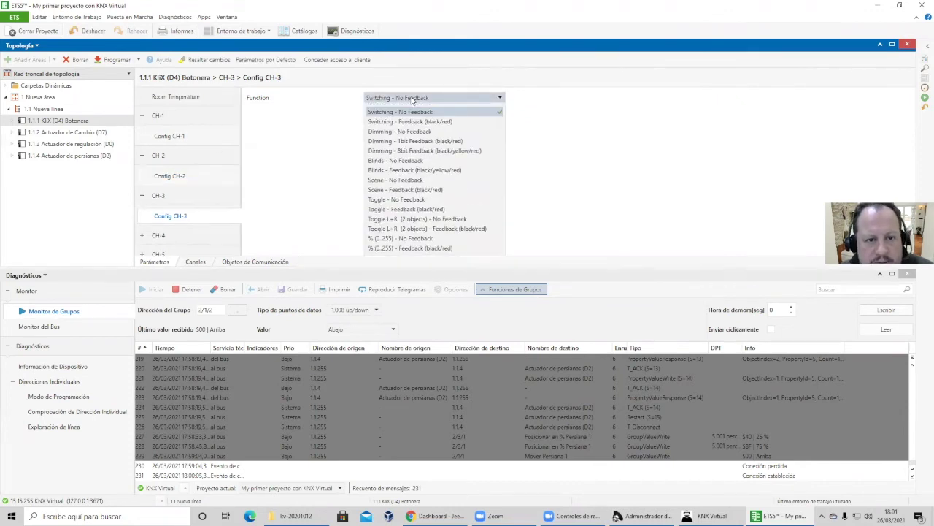
pyautogui.click(422, 162)
# Examine the KliX (D4) Botonera's communication objects for CH-1 switching, CH-2 dimming and CH-3 blinds control
pyautogui.click(257, 262)
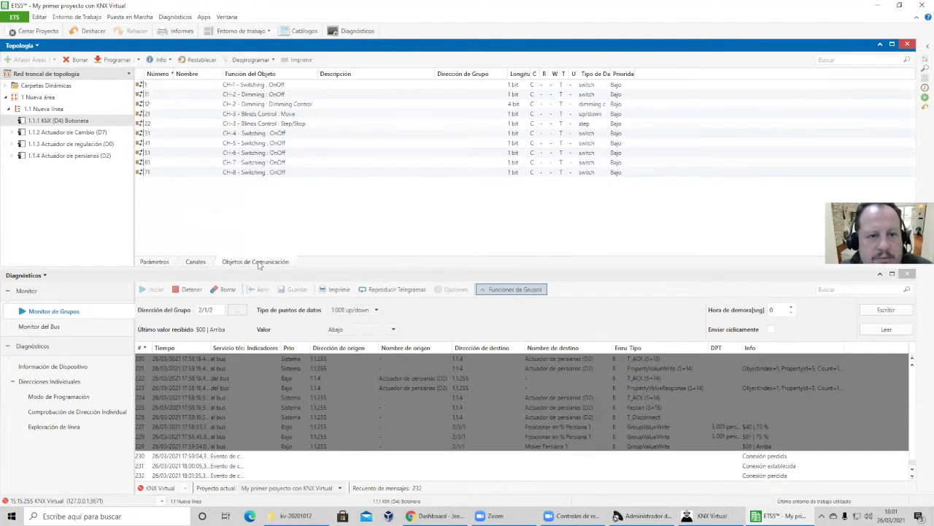
pyautogui.click(266, 85)
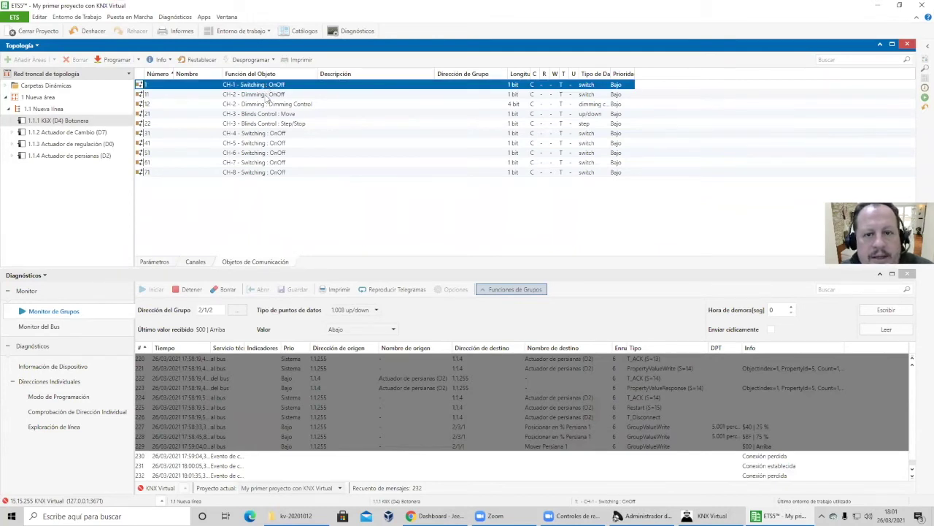
pyautogui.click(267, 96)
pyautogui.click(276, 106)
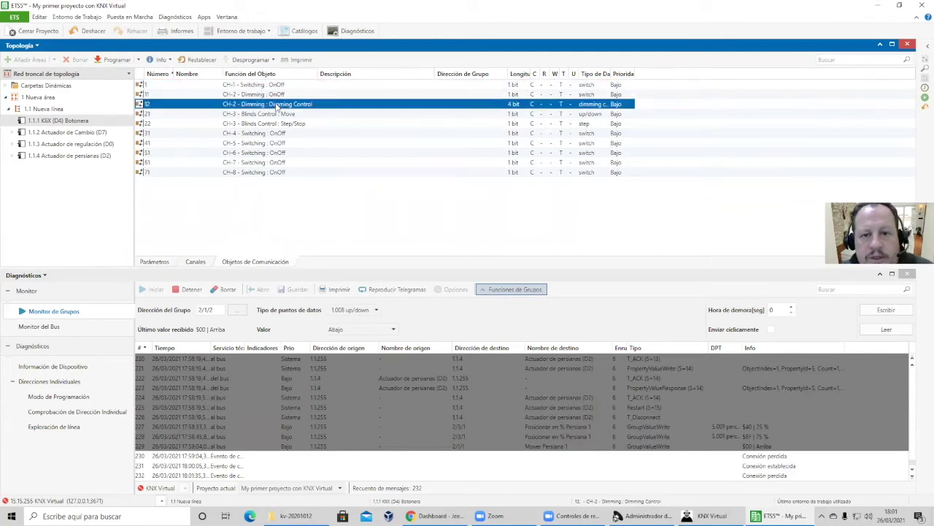
pyautogui.click(276, 95)
pyautogui.click(278, 102)
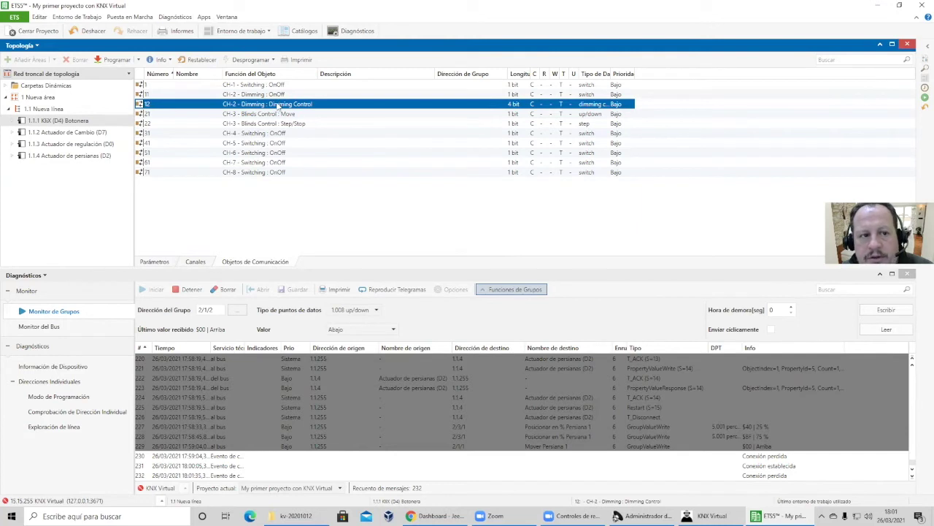
pyautogui.click(279, 116)
pyautogui.click(281, 125)
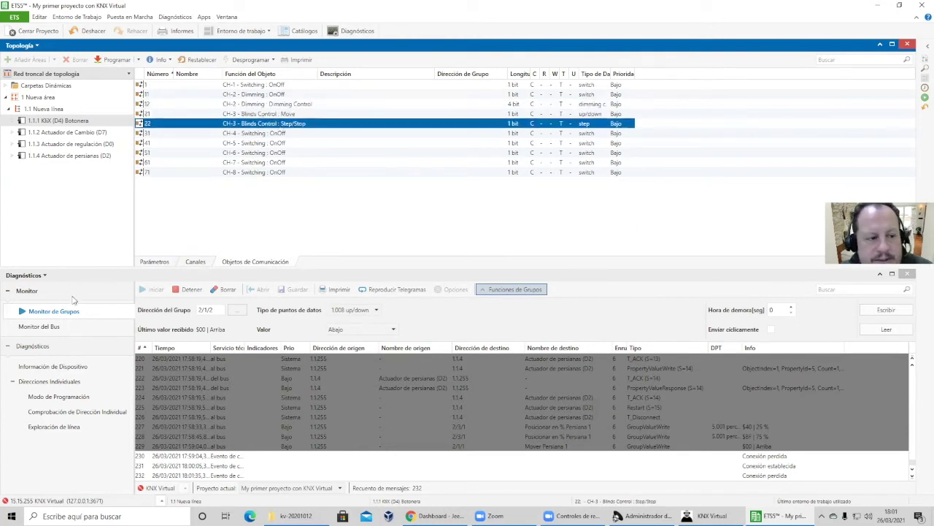
# Close the group monitor's diagnostics window and discard its unsaved telegrams
pyautogui.click(44, 275)
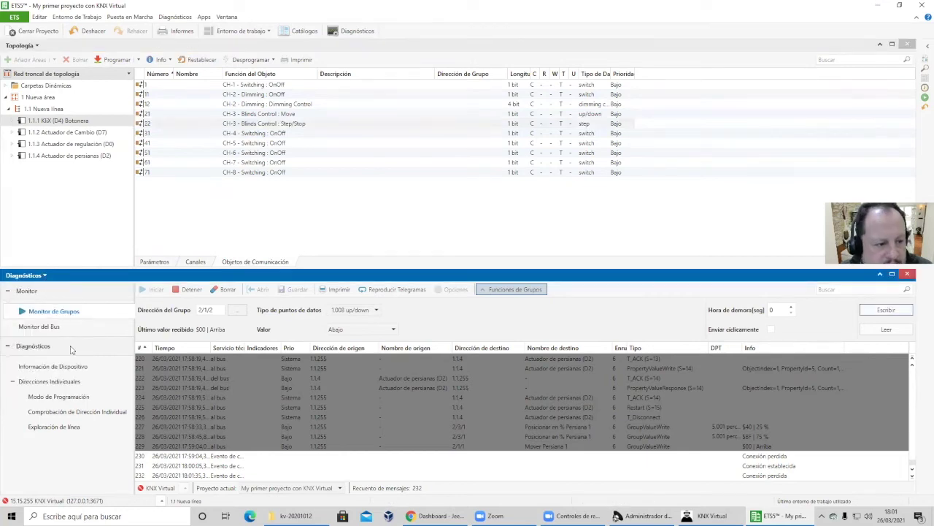
pyautogui.click(906, 273)
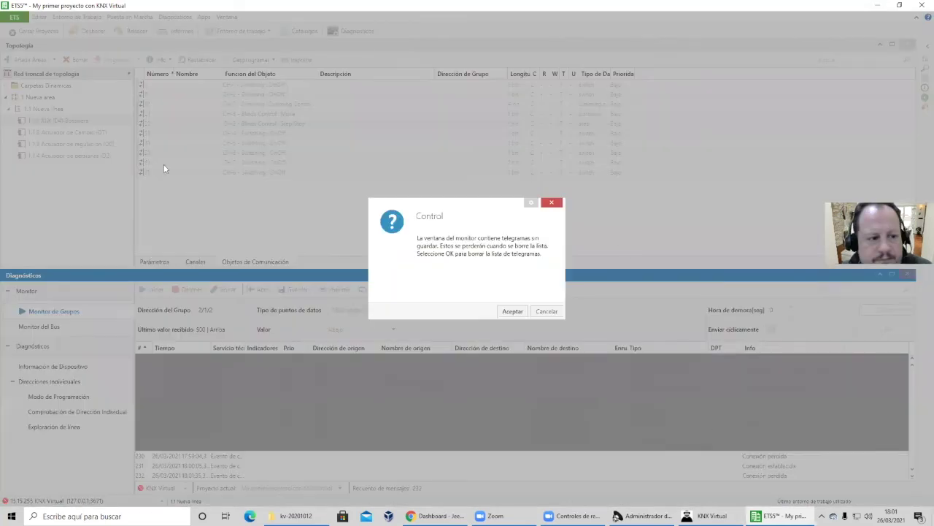
pyautogui.click(513, 309)
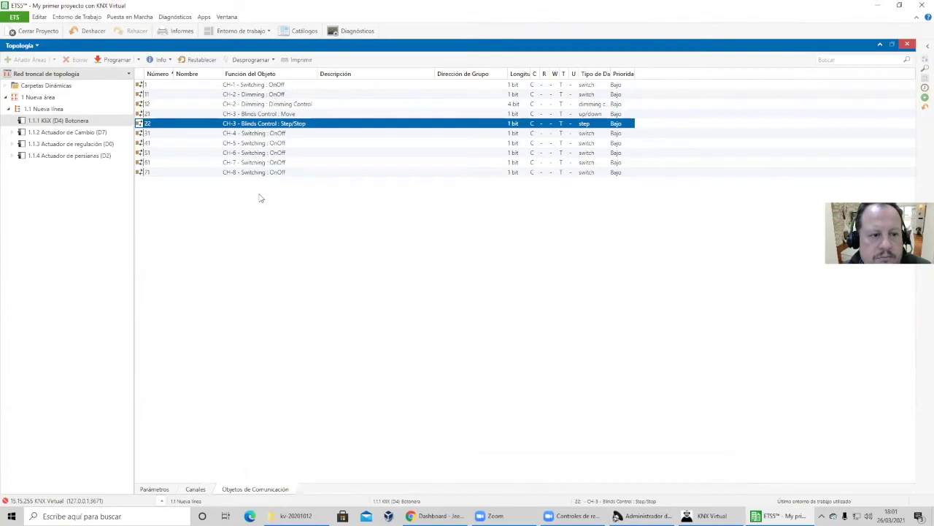
# Open a new Direcciones de Grupo workspace panel alongside the Topología panel
pyautogui.click(77, 16)
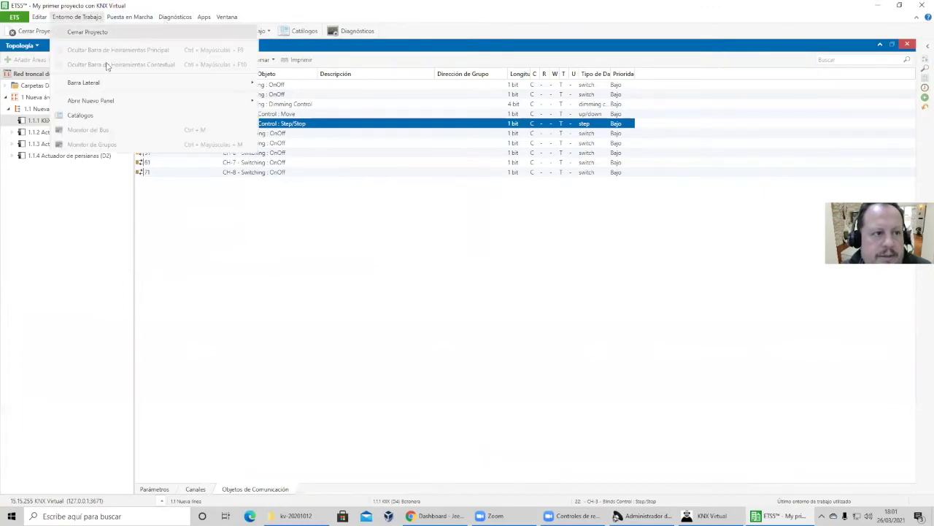
pyautogui.moveTo(169, 100)
pyautogui.click(292, 131)
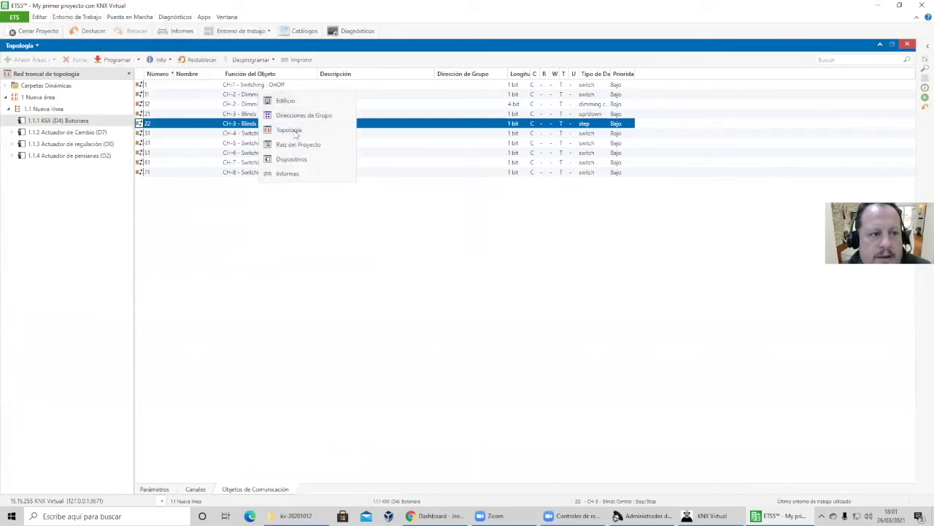
pyautogui.click(27, 275)
pyautogui.click(44, 304)
# Link the Botonera's CH-1 Switching OnOff object to group address 1/1/1 Control On Off Luz 1
pyautogui.click(6, 338)
pyautogui.click(8, 363)
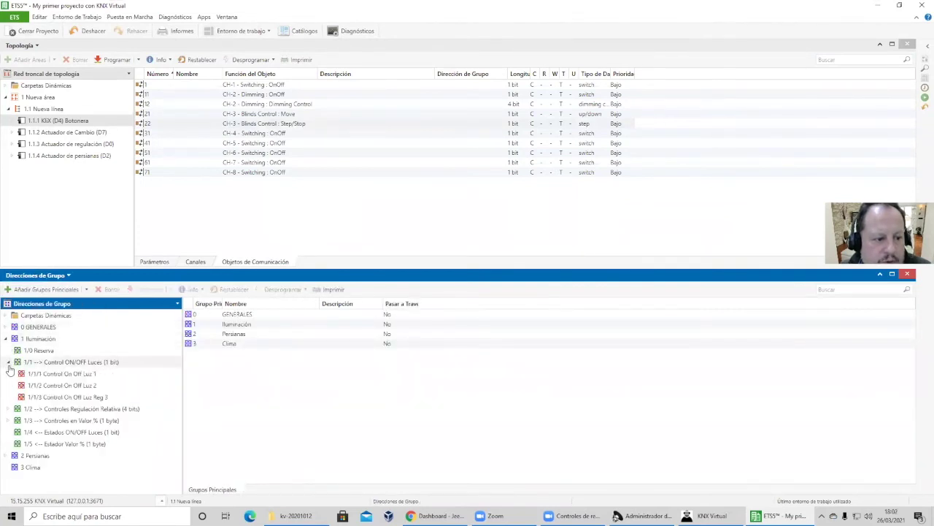
pyautogui.click(273, 85)
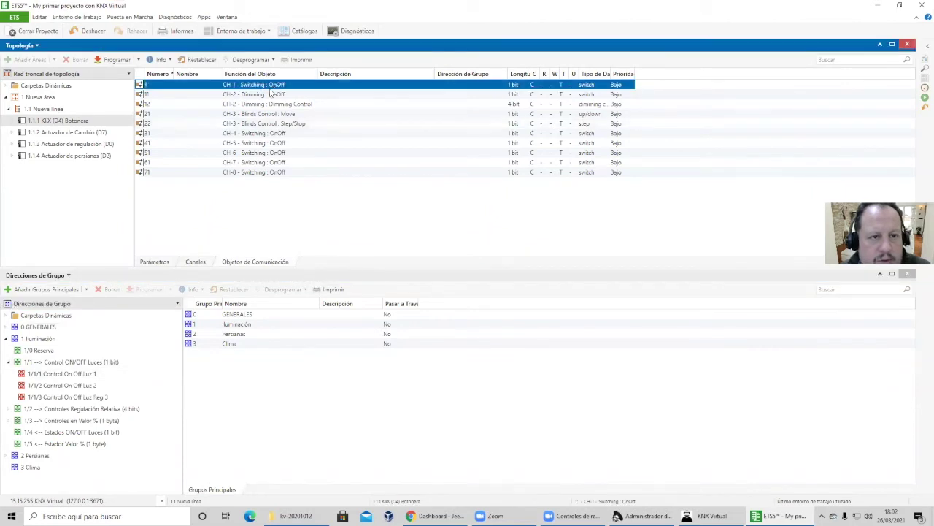
pyautogui.moveTo(273, 85); pyautogui.dragTo(112, 377)
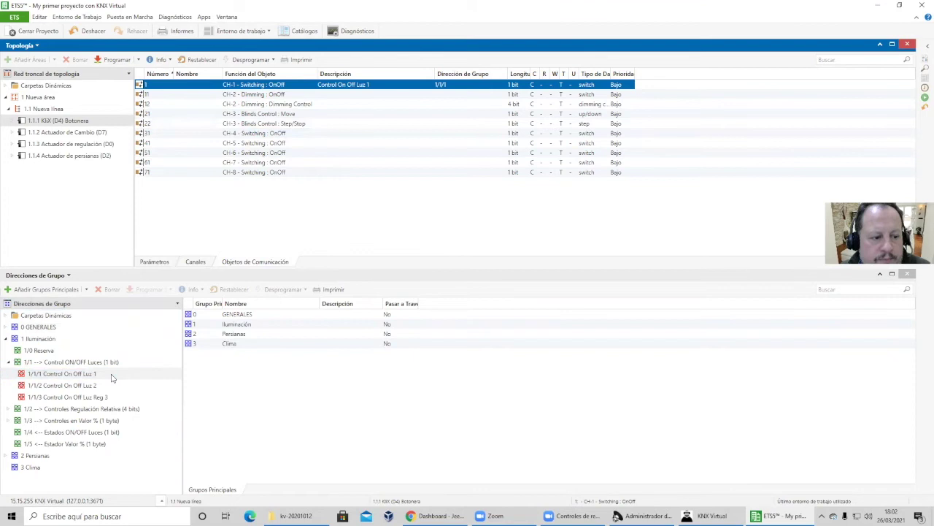
pyautogui.click(254, 96)
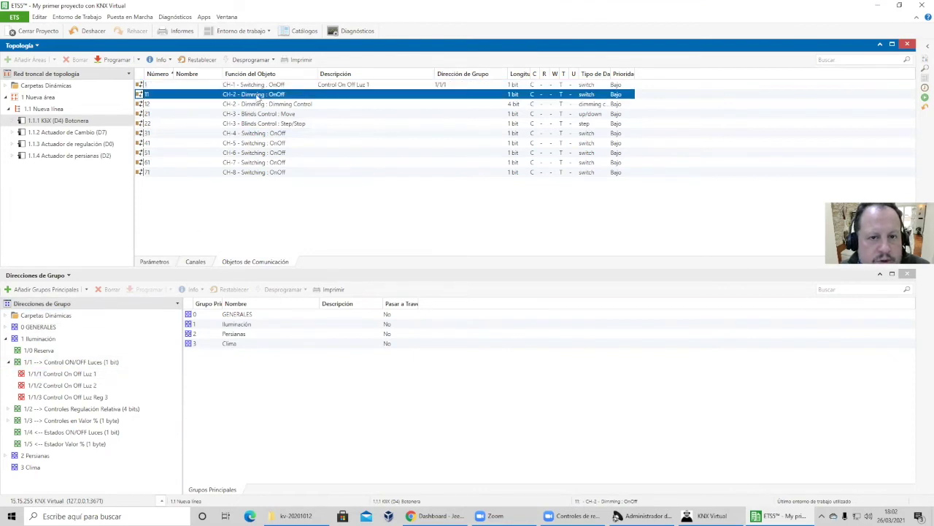
pyautogui.moveTo(259, 98); pyautogui.dragTo(129, 391)
pyautogui.click(8, 409)
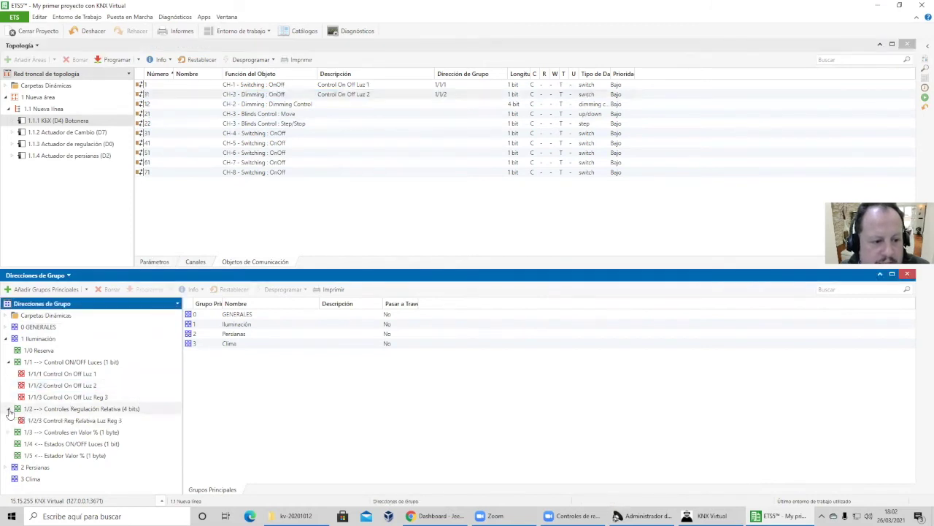
pyautogui.click(283, 106)
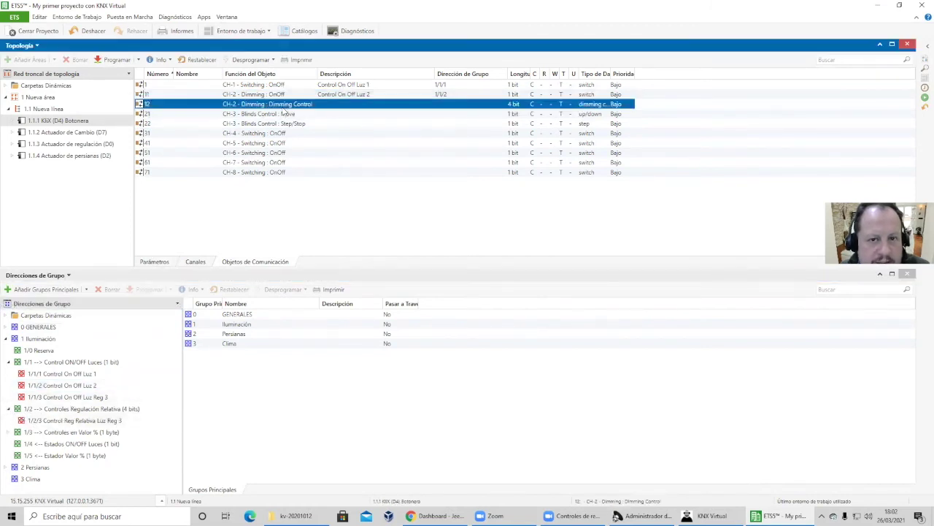
pyautogui.click(88, 31)
# Link the CH-2 Dimming OnOff object to 1/1/3 Control On Off Luz Reg 3 and its Dimming Control to 1/2/3 Control Reg Relativa Luz Reg 3
pyautogui.click(242, 96)
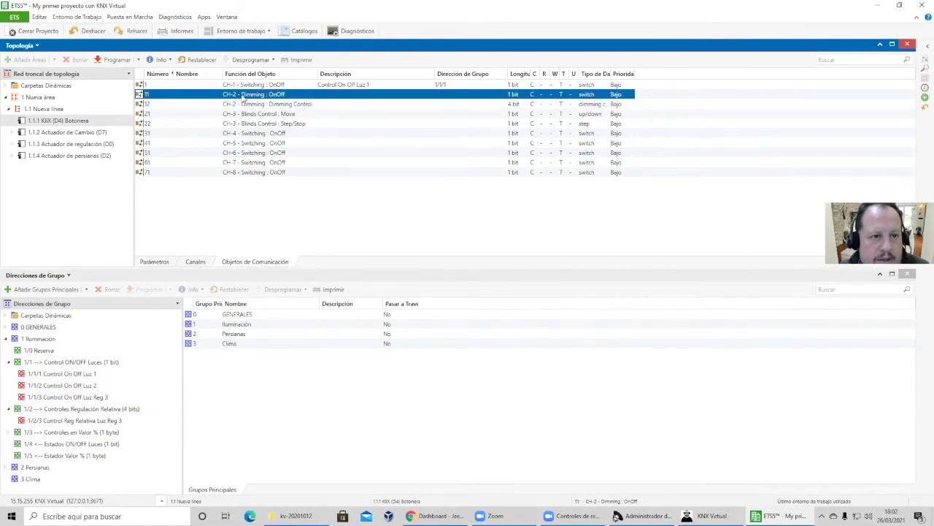
pyautogui.moveTo(241, 96); pyautogui.dragTo(121, 400)
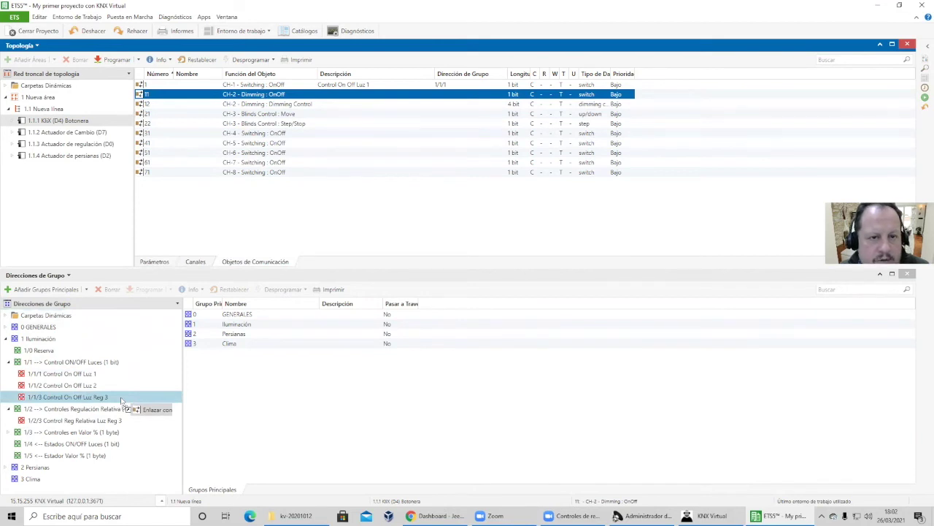
pyautogui.moveTo(121, 400); pyautogui.dragTo(122, 402)
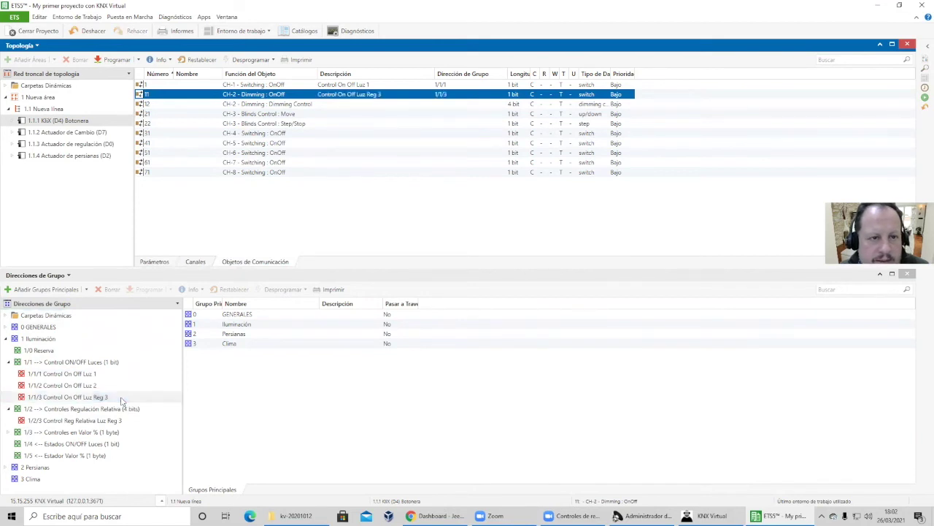
pyautogui.click(261, 105)
pyautogui.moveTo(211, 149); pyautogui.dragTo(142, 423)
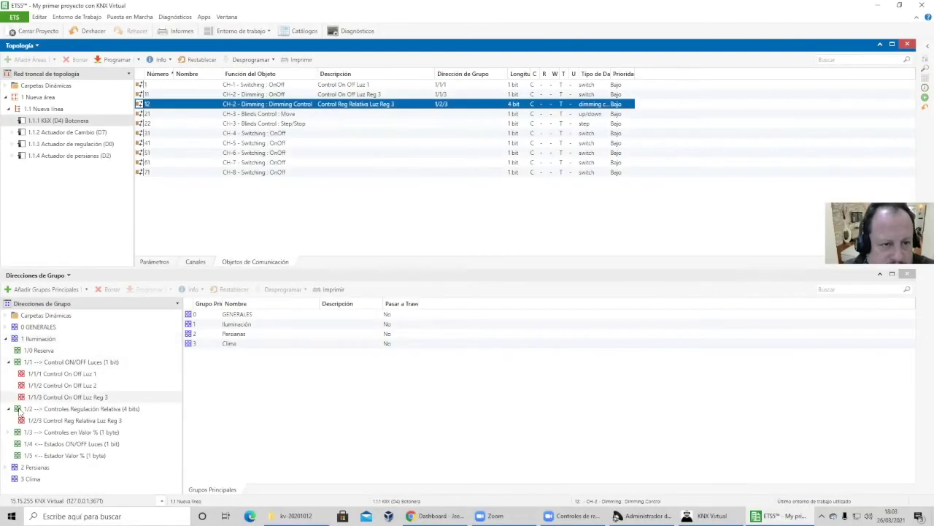
# Link the CH-3 Blinds Control Move object to 2/1/1 Mover Persiana 1 and its Step/Stop object to 2/2/1 Parar Persiana 1
pyautogui.click(8, 362)
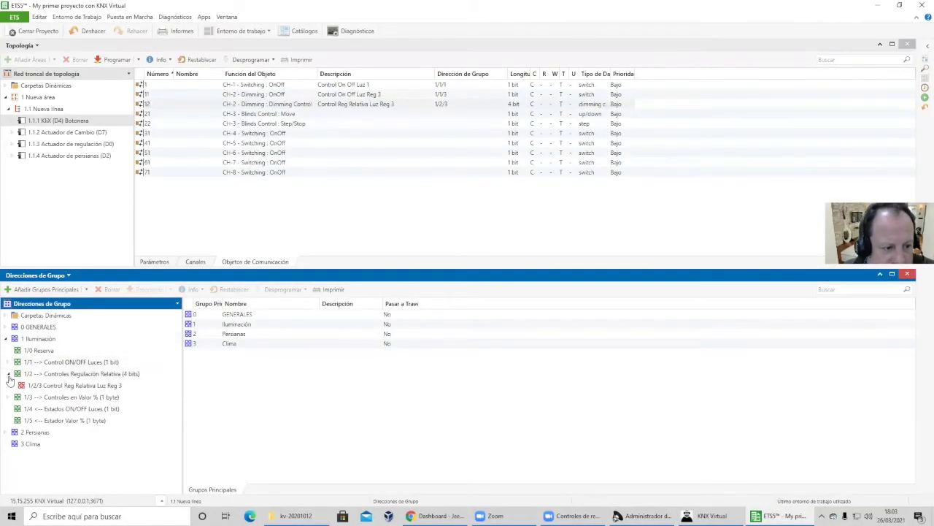
pyautogui.click(8, 374)
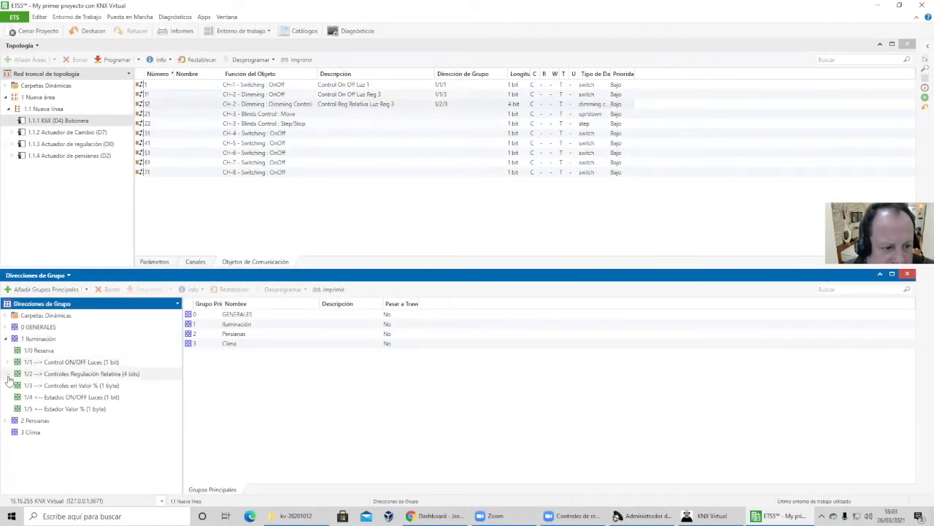
pyautogui.click(6, 421)
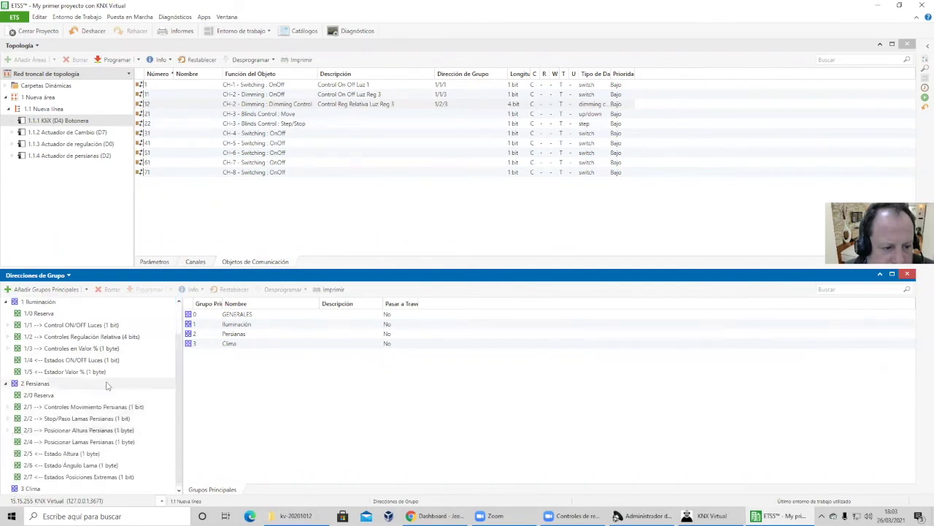
pyautogui.click(8, 408)
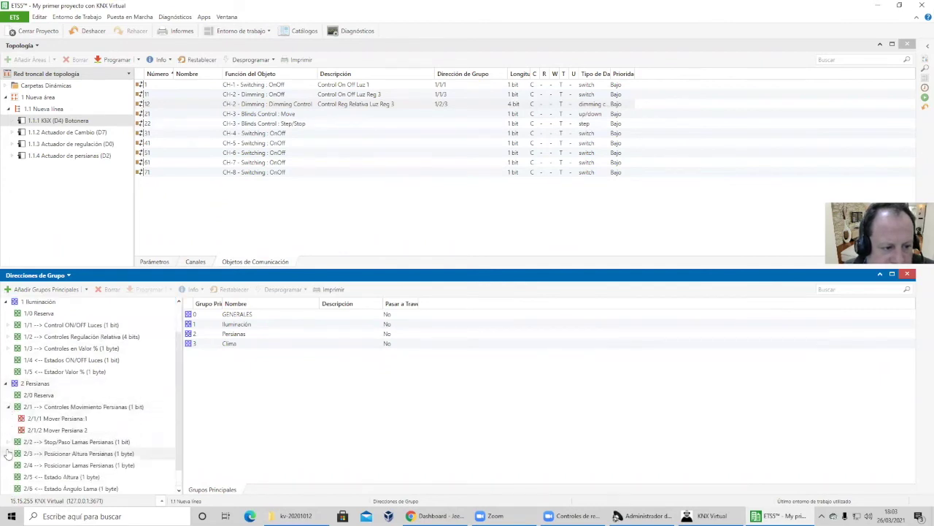
pyautogui.click(8, 442)
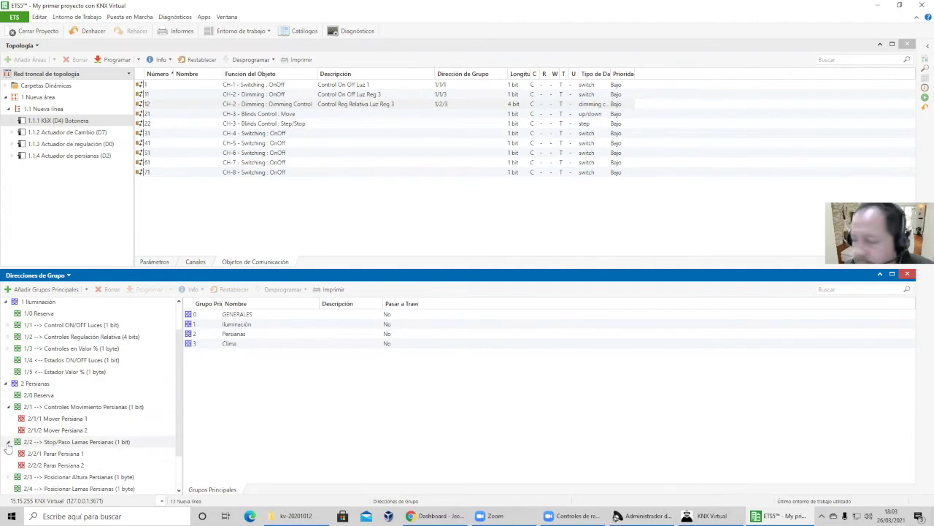
pyautogui.moveTo(277, 115); pyautogui.dragTo(113, 419)
pyautogui.click(276, 125)
pyautogui.moveTo(276, 124); pyautogui.dragTo(116, 454)
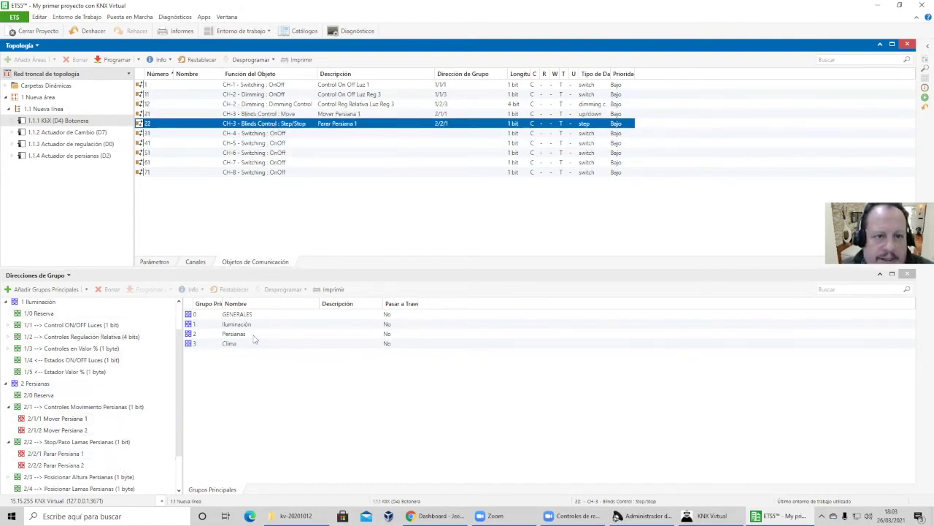
# Try a partial programming of the 1.1.1 KliX (D4) Botonera and expand that operation's details in the history
pyautogui.rightClick(75, 122)
pyautogui.moveTo(143, 133)
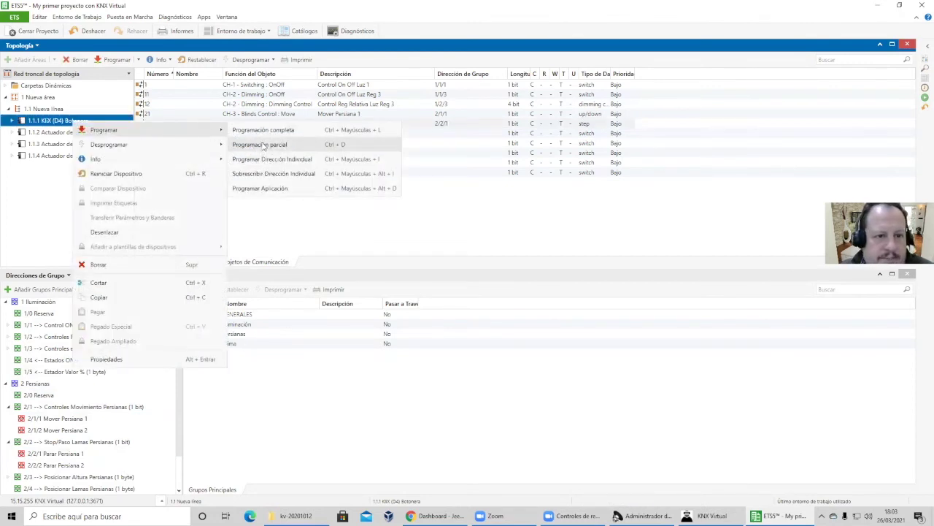
pyautogui.click(314, 145)
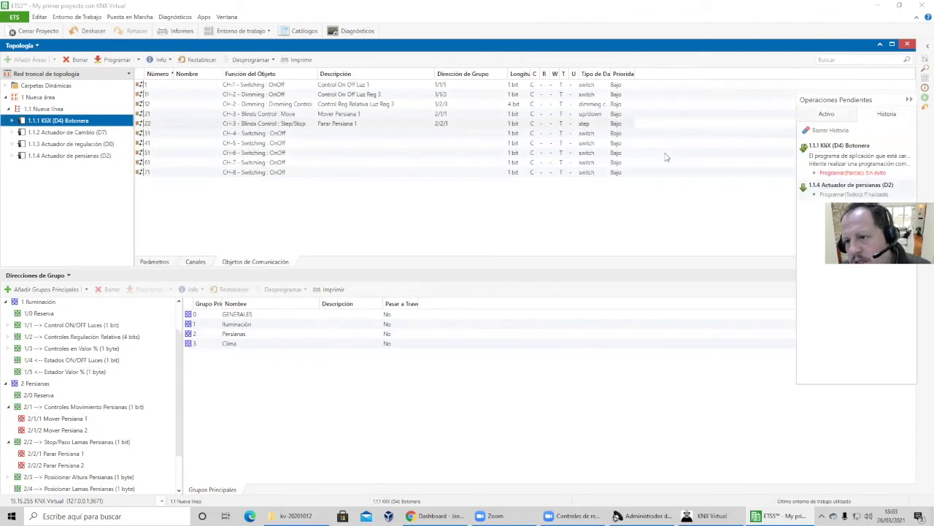
pyautogui.click(816, 173)
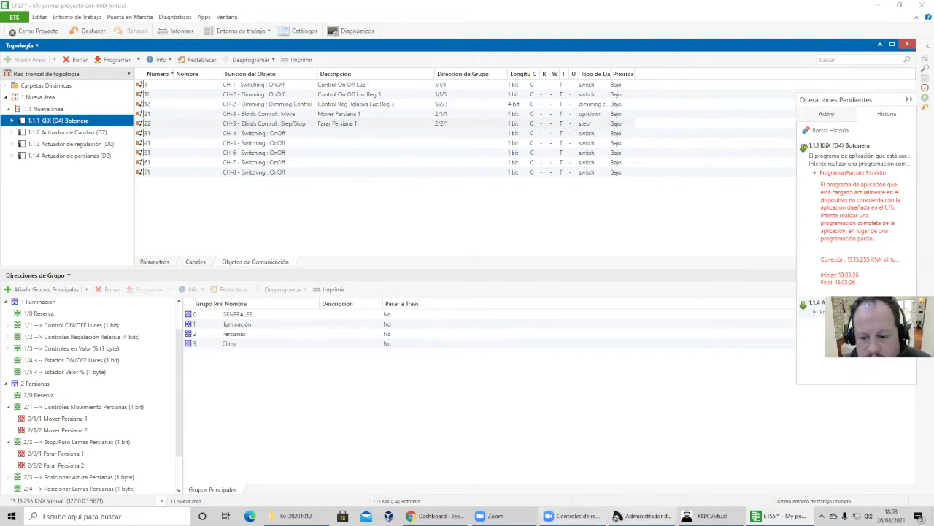
# Switch to KNX Virtual and show its Devices / Topology view with the D4 device
pyautogui.click(707, 516)
pyautogui.click(584, 39)
pyautogui.click(597, 49)
pyautogui.click(584, 39)
pyautogui.click(603, 146)
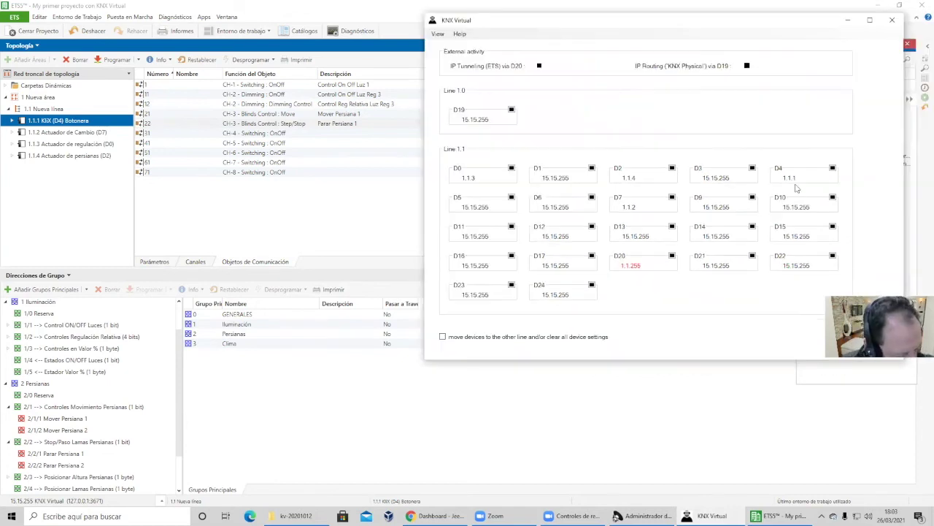
# Run a complete programming of the 1.1.1 KliX (D4) Botonera using D4's programming button in KNX Virtual, and clear the ETS operations history
pyautogui.click(86, 123)
pyautogui.rightClick(85, 125)
pyautogui.moveTo(117, 131)
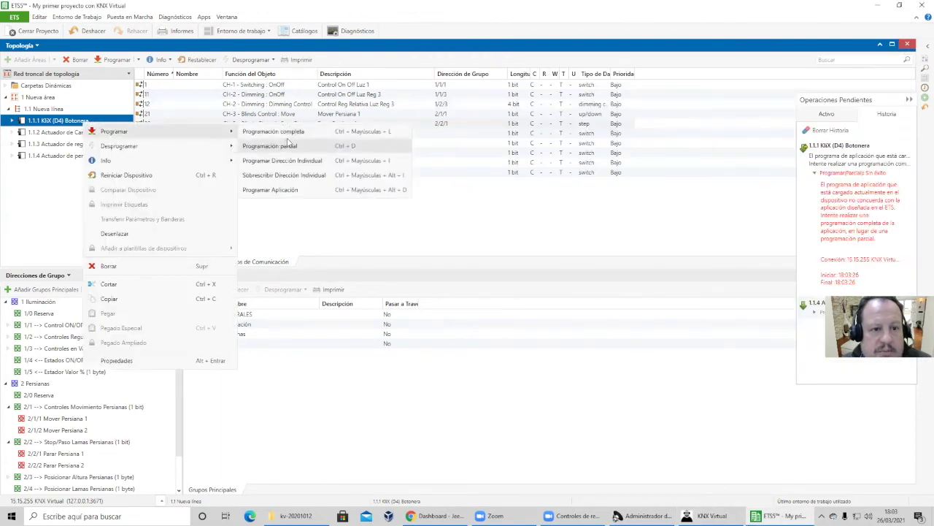
pyautogui.click(262, 131)
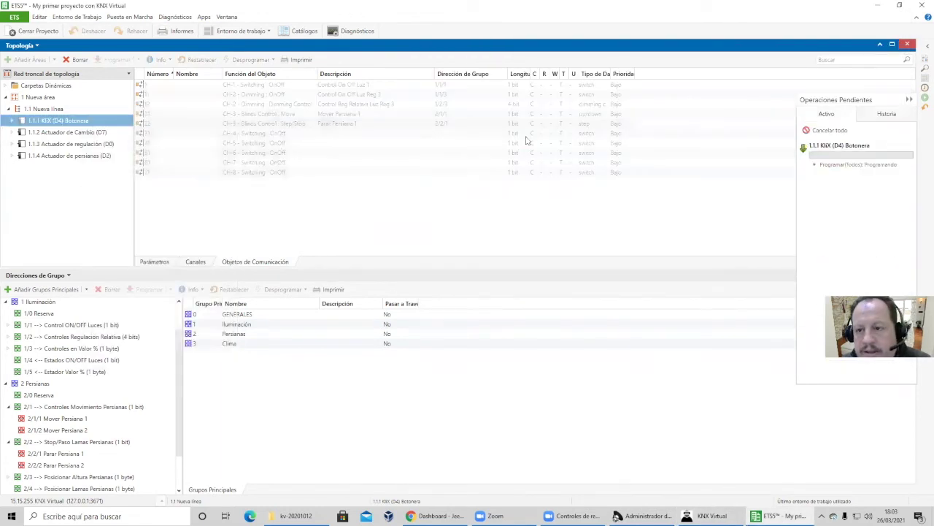
pyautogui.click(708, 515)
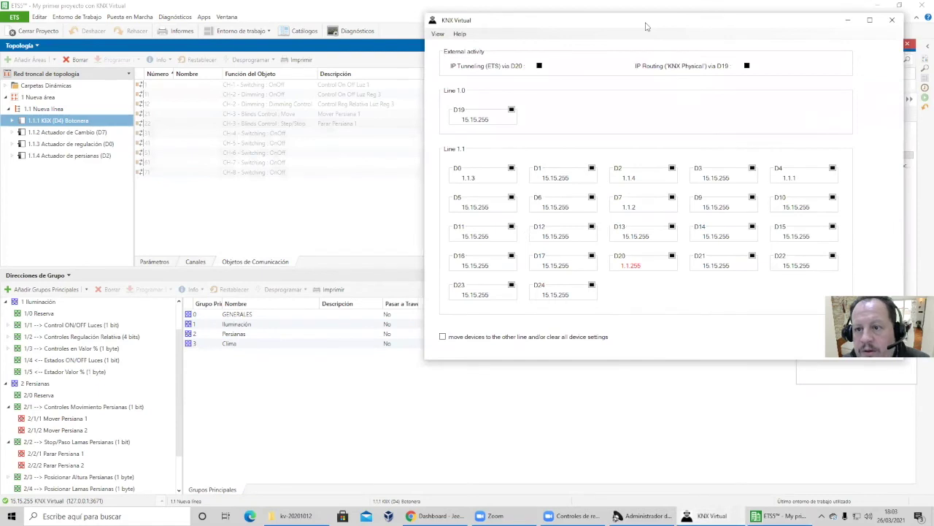
pyautogui.moveTo(646, 26); pyautogui.dragTo(488, 35)
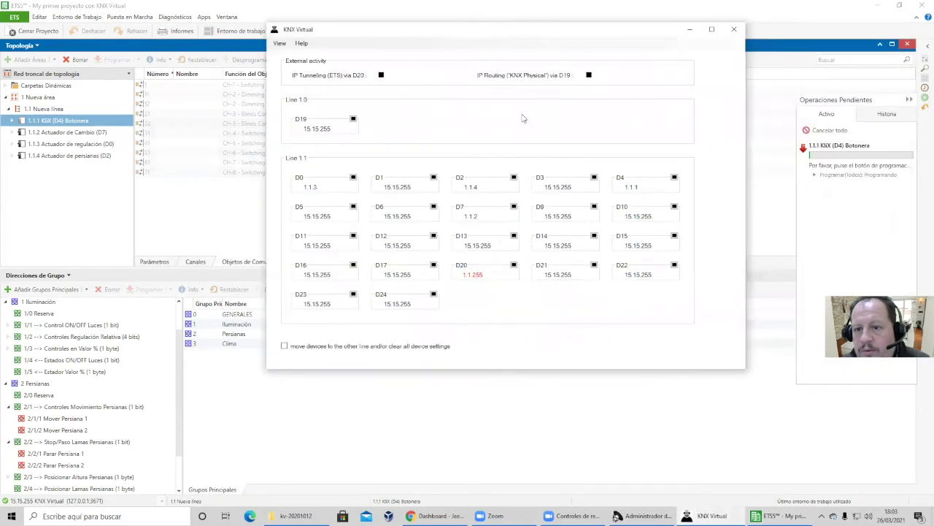
pyautogui.click(674, 177)
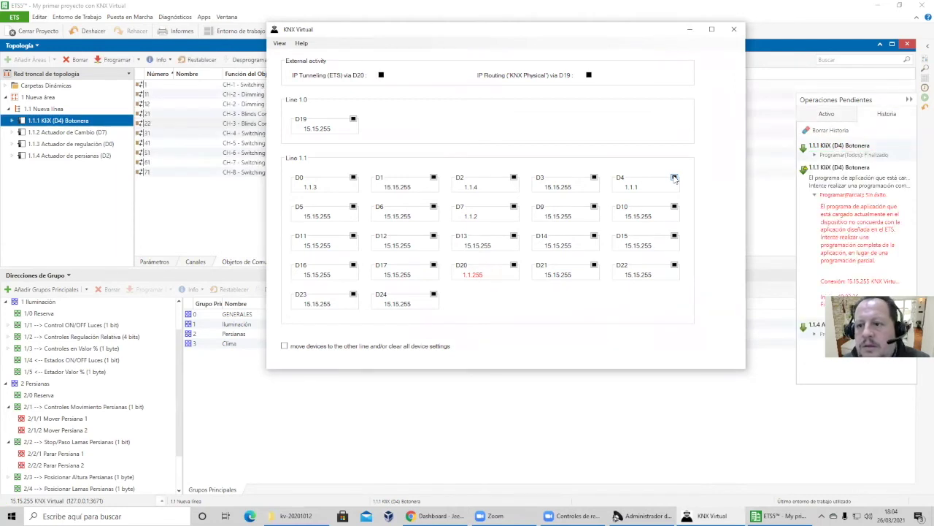
pyautogui.click(815, 156)
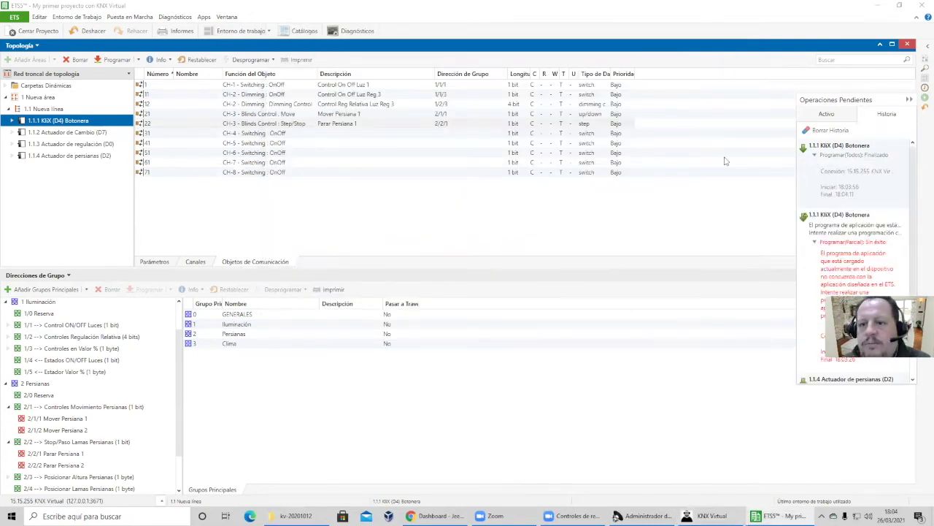
pyautogui.click(812, 131)
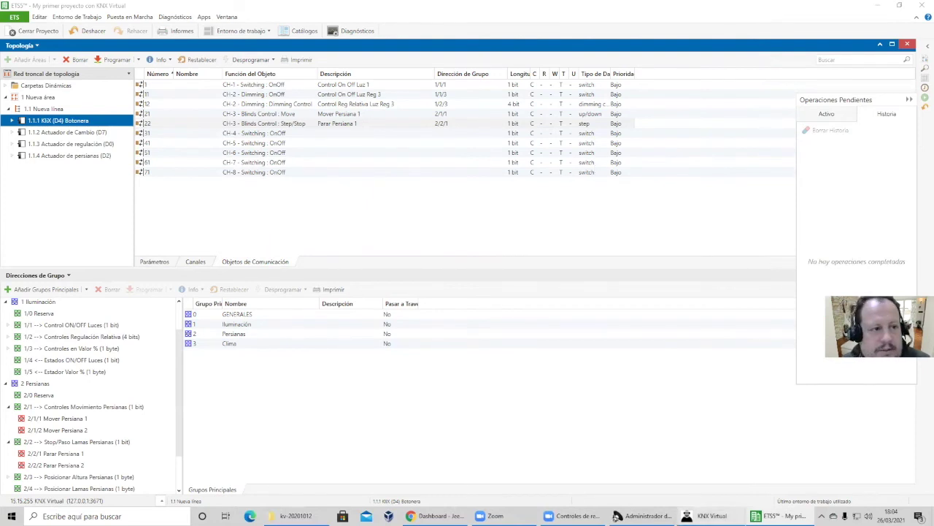
# Return to KNX Virtual and show its Base view with the D4 push buttons and the actuators
pyautogui.click(704, 470)
pyautogui.click(279, 44)
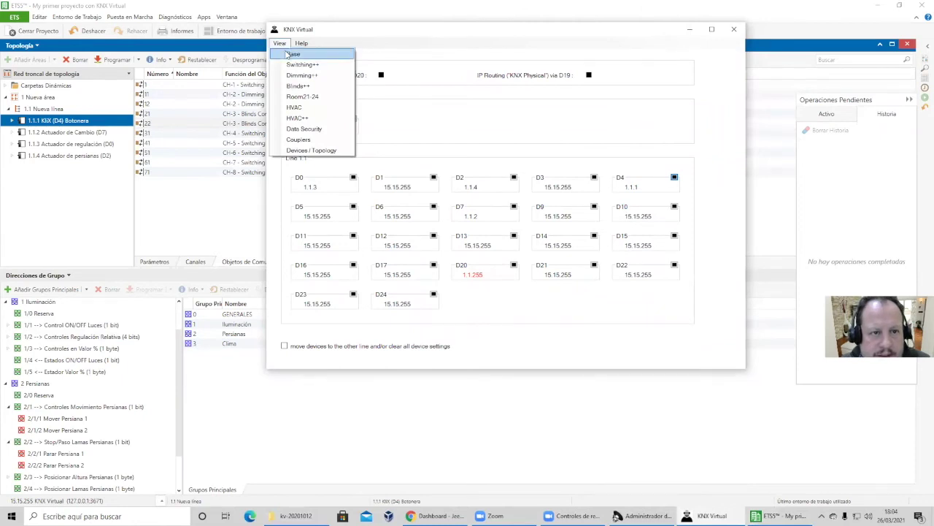
pyautogui.click(287, 54)
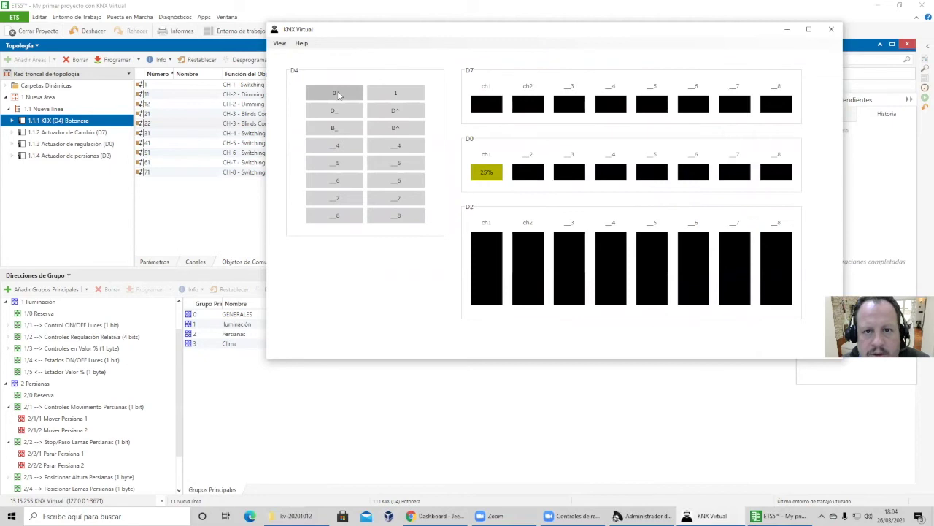
# Test switching D7's ch1 light on and off repeatedly with D4's 1 and 0 push buttons
pyautogui.click(392, 92)
pyautogui.click(336, 94)
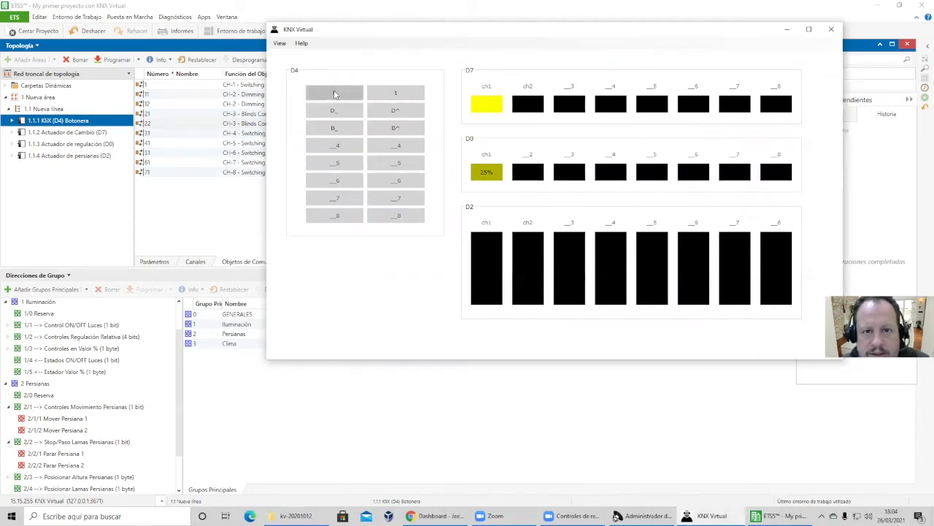
pyautogui.click(336, 95)
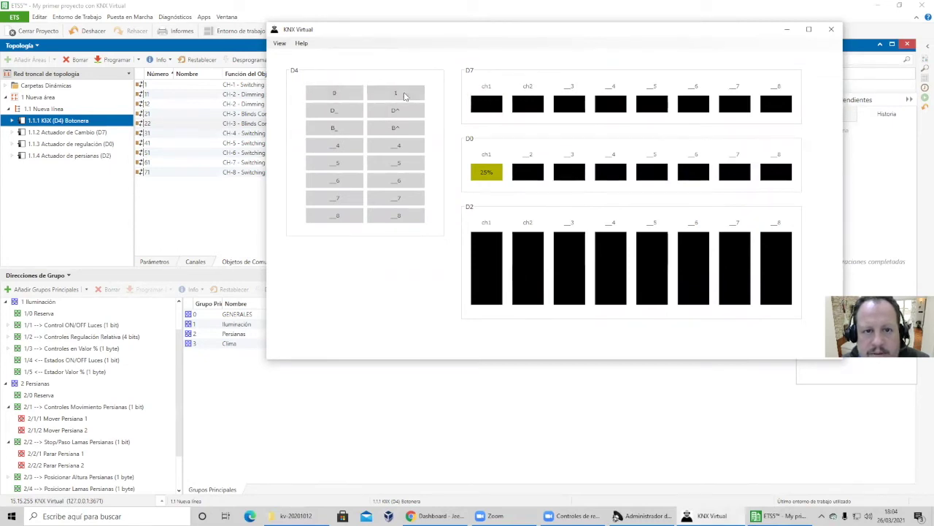
pyautogui.click(404, 94)
pyautogui.click(337, 94)
pyautogui.click(395, 94)
pyautogui.click(344, 96)
pyautogui.click(397, 95)
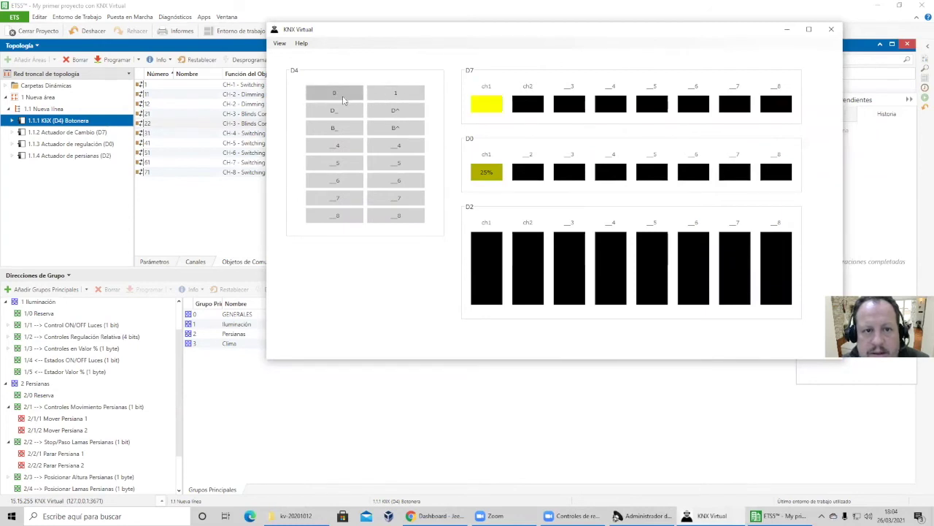
pyautogui.click(342, 98)
pyautogui.click(284, 44)
pyautogui.click(291, 56)
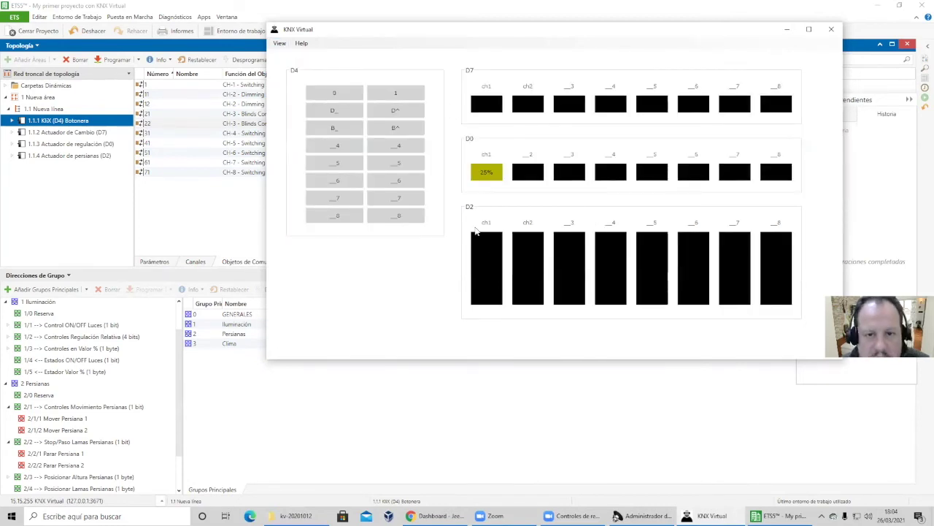
# Test D0's ch1 dimmer with D4's D^ and D_ push buttons, switching it on and off and dimming it up and down
pyautogui.click(395, 111)
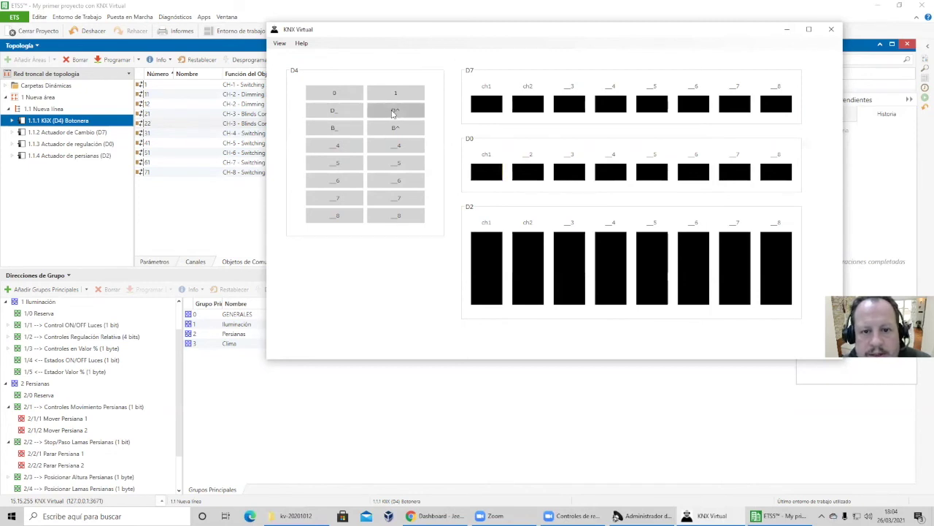
pyautogui.click(394, 112)
pyautogui.click(358, 113)
pyautogui.click(392, 113)
pyautogui.click(339, 114)
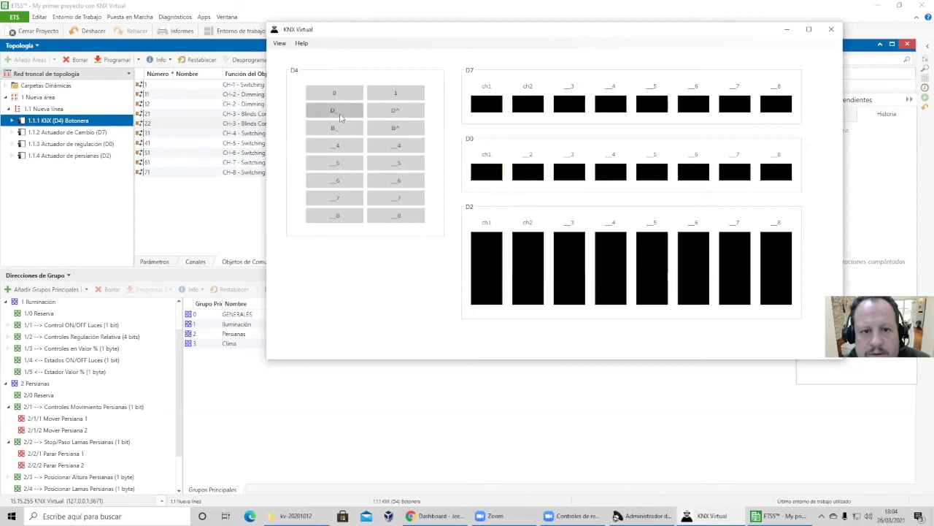
pyautogui.click(398, 111)
pyautogui.click(398, 111)
pyautogui.click(332, 111)
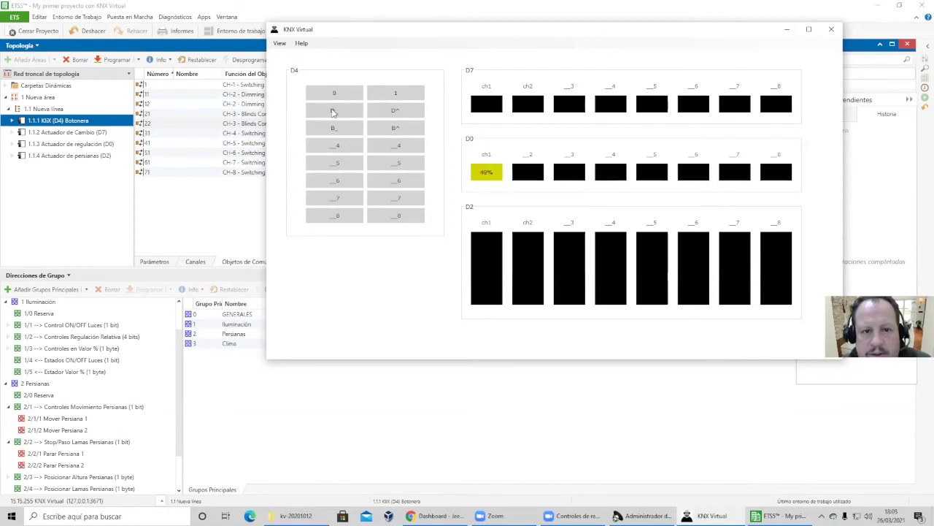
pyautogui.click(333, 111)
# Test lowering, raising and stopping D2's ch1 blind with D4's B_ and B^ push buttons
pyautogui.click(410, 129)
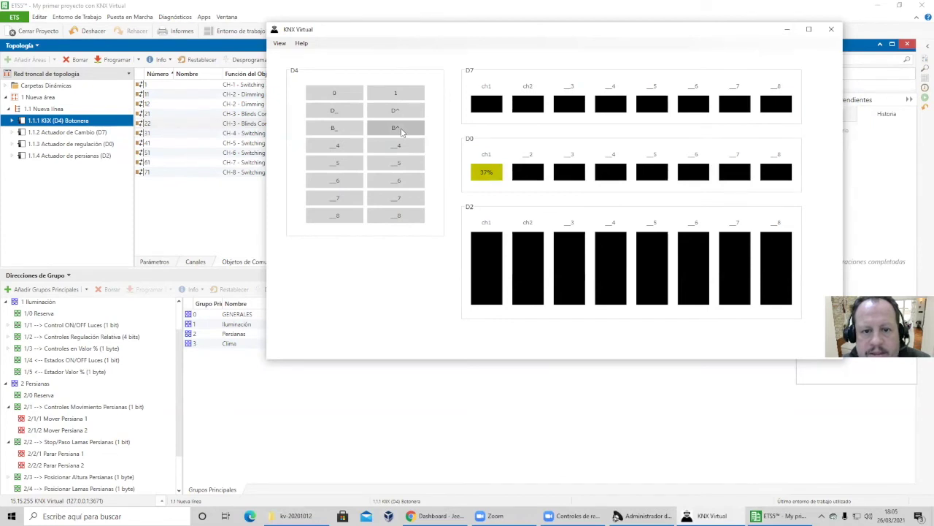
pyautogui.click(335, 133)
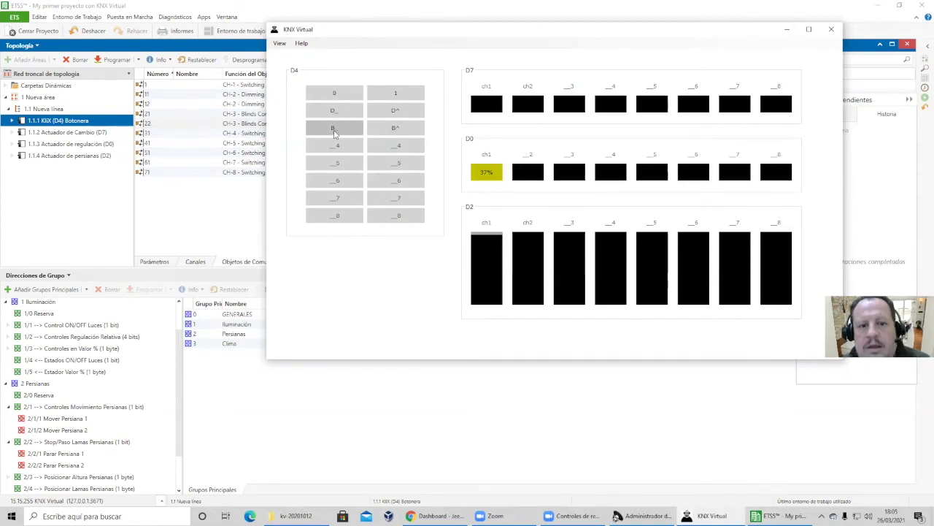
pyautogui.click(334, 133)
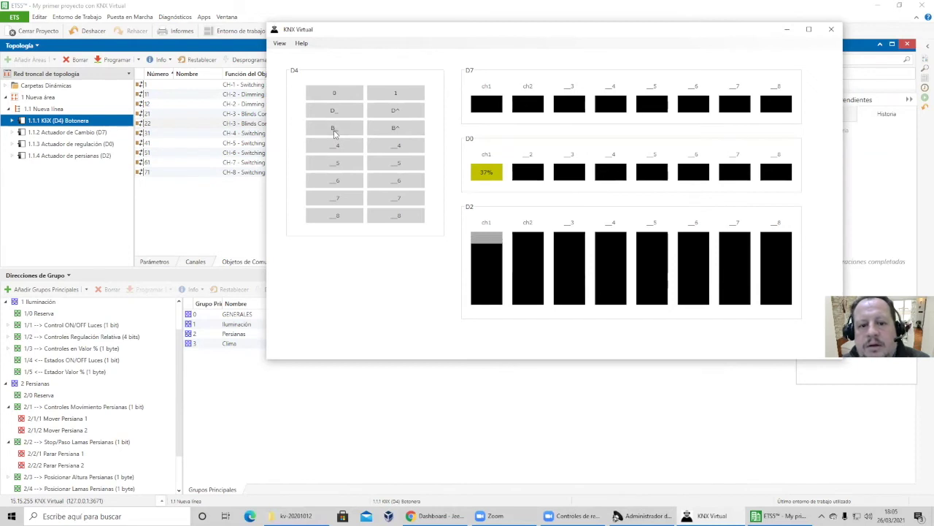
pyautogui.click(334, 133)
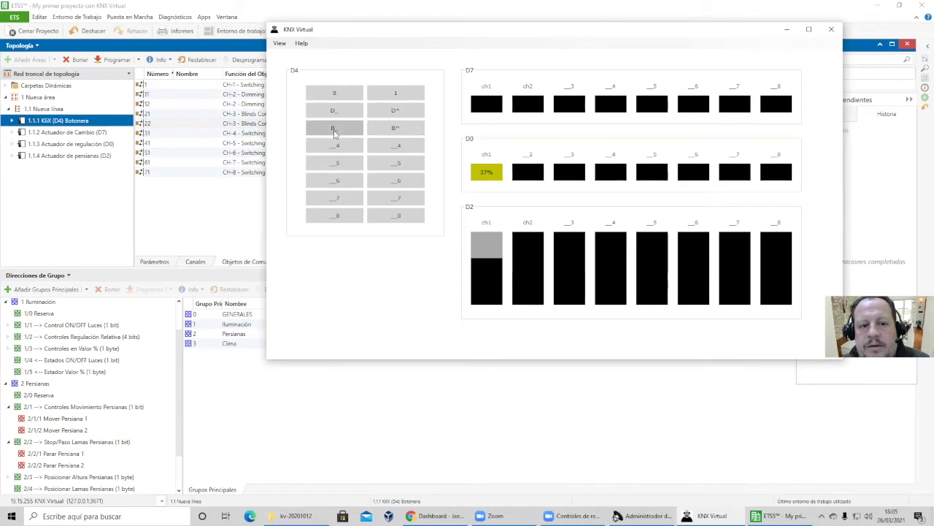
pyautogui.click(395, 130)
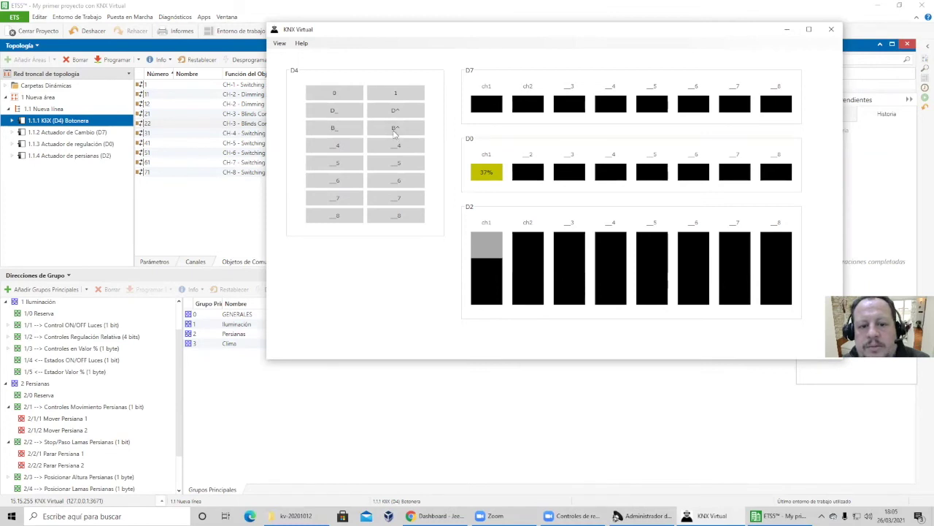
pyautogui.click(394, 130)
pyautogui.click(394, 129)
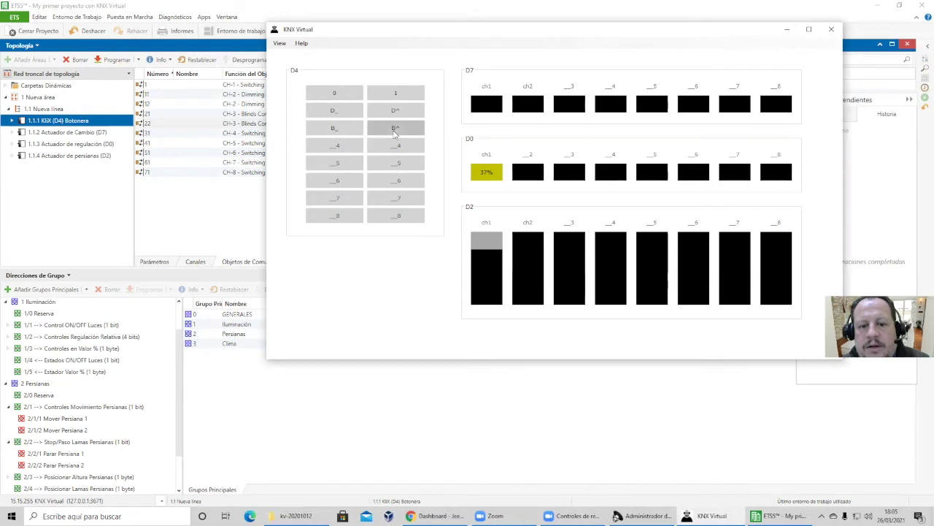
pyautogui.click(327, 129)
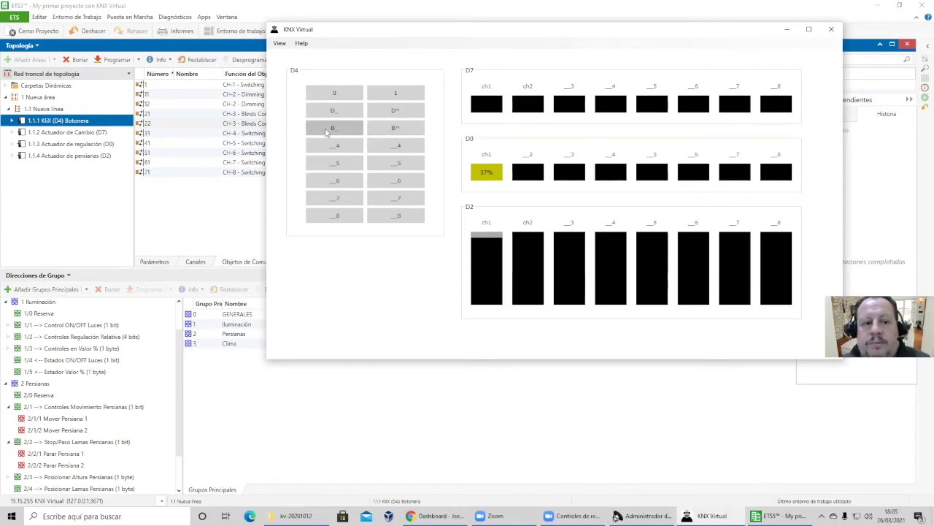
pyautogui.click(330, 130)
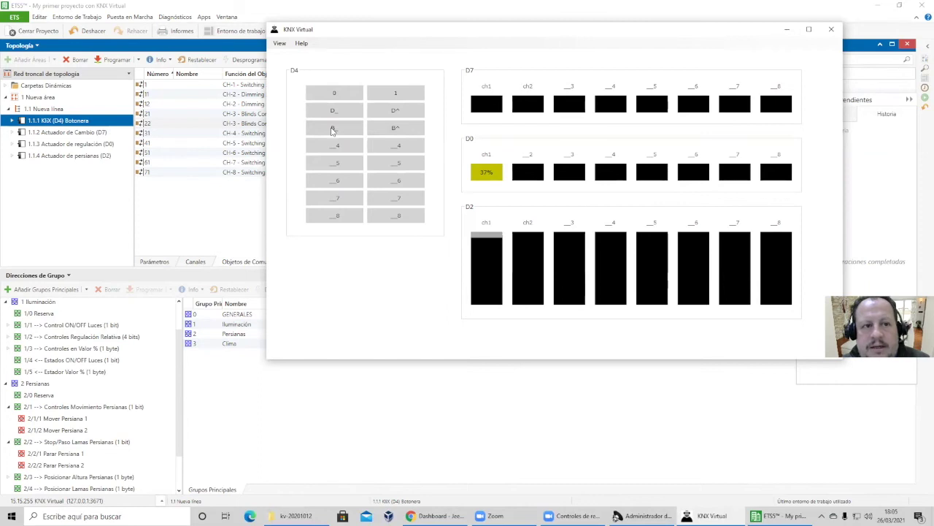
pyautogui.click(279, 44)
pyautogui.click(292, 54)
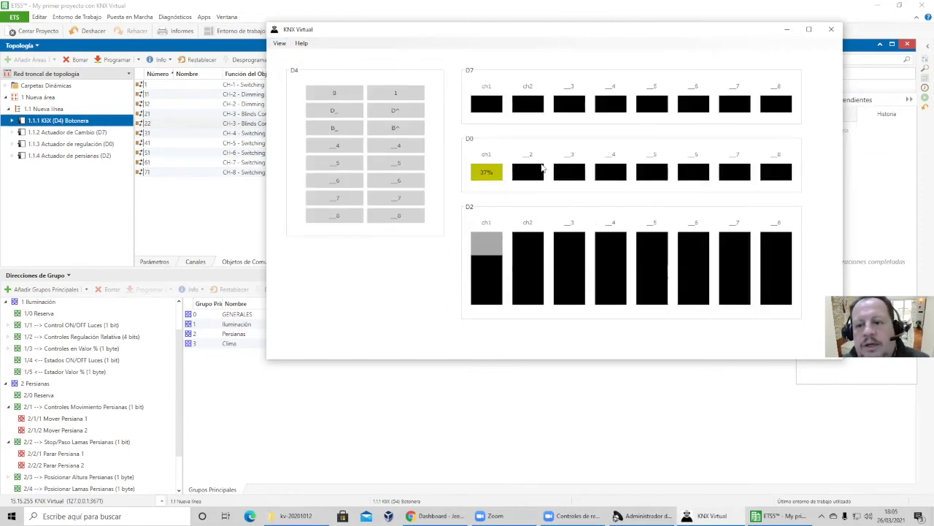
pyautogui.click(311, 88)
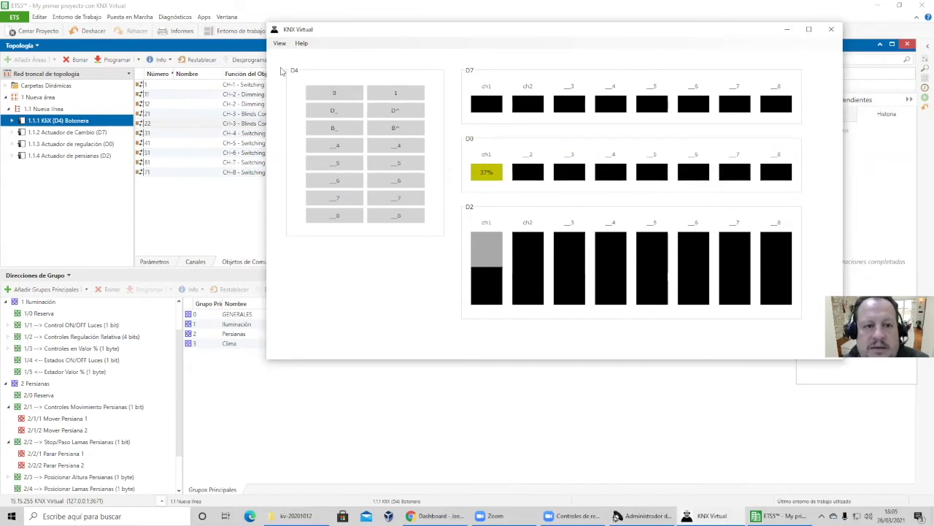
pyautogui.click(280, 44)
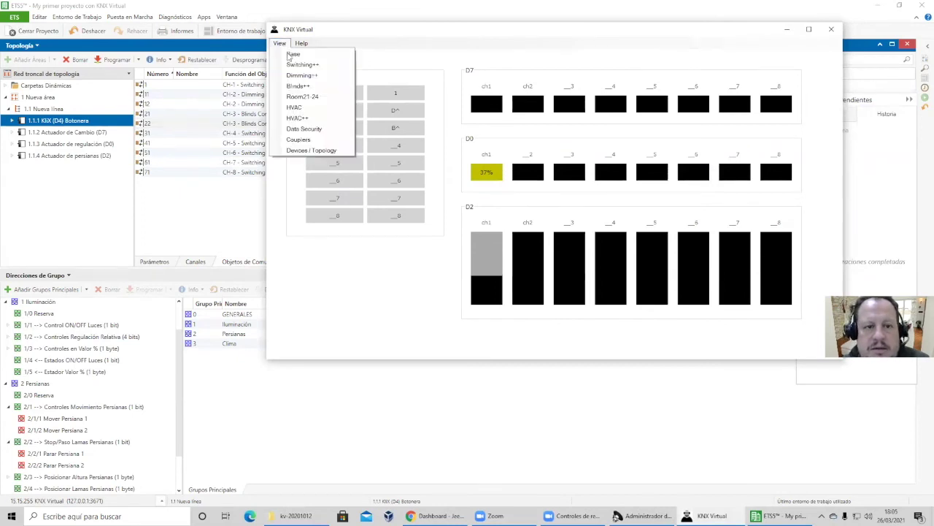
pyautogui.click(390, 259)
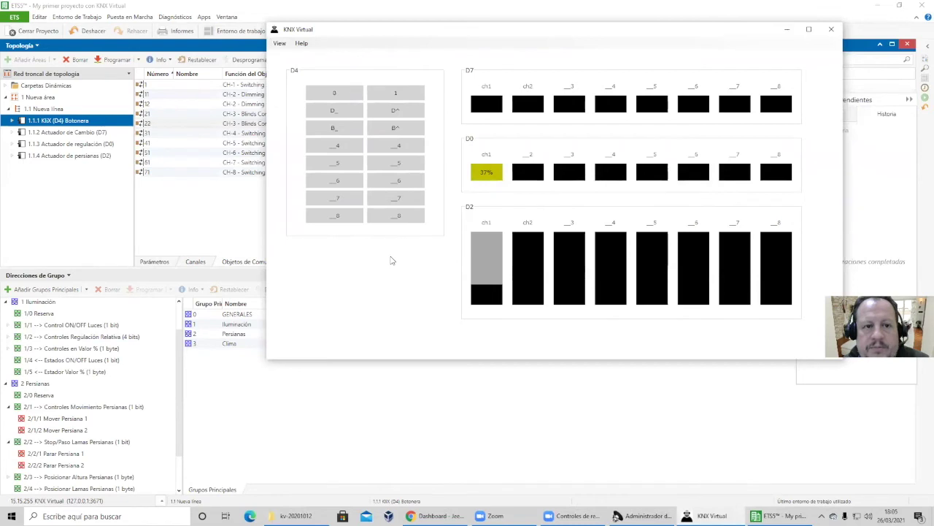
pyautogui.click(395, 129)
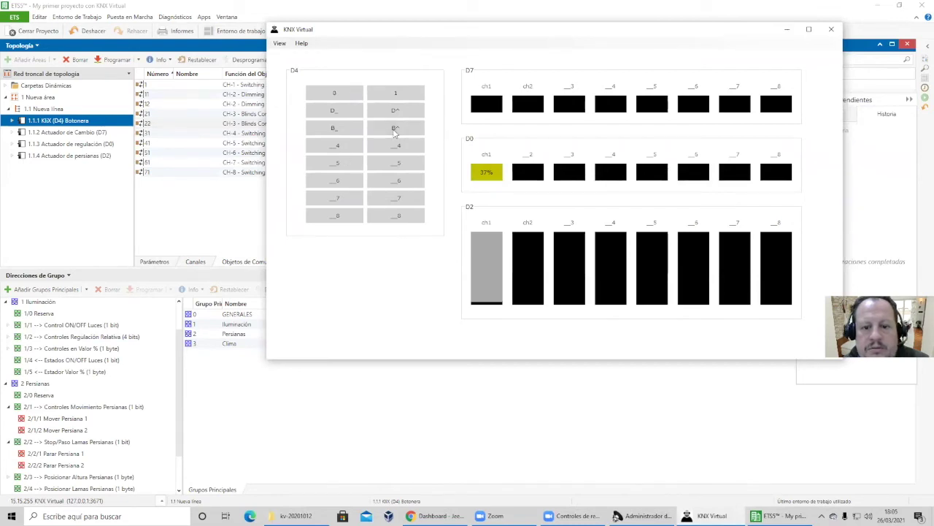
# Switch to ETS, show Diagnósticos in place of the pending operations and Direcciones de Grupo, and start recording in Monitor de Grupos
pyautogui.click(278, 433)
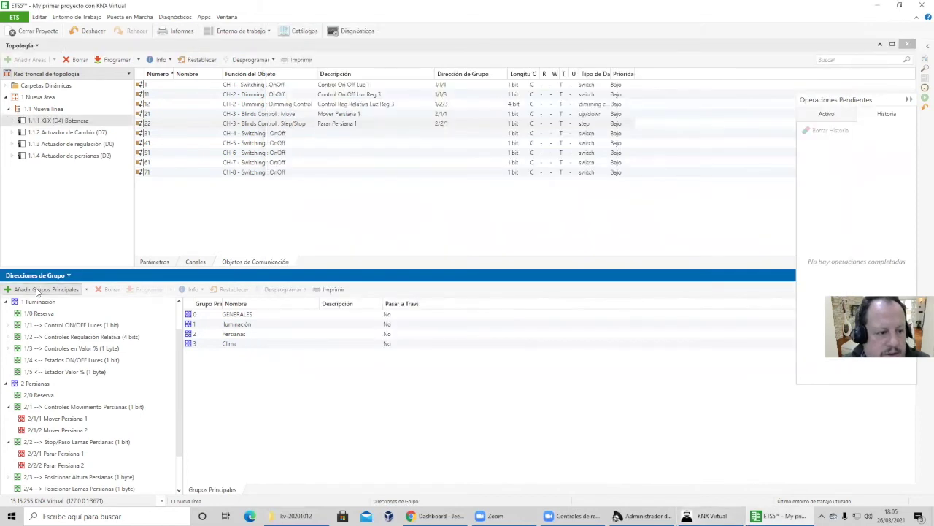
pyautogui.click(354, 32)
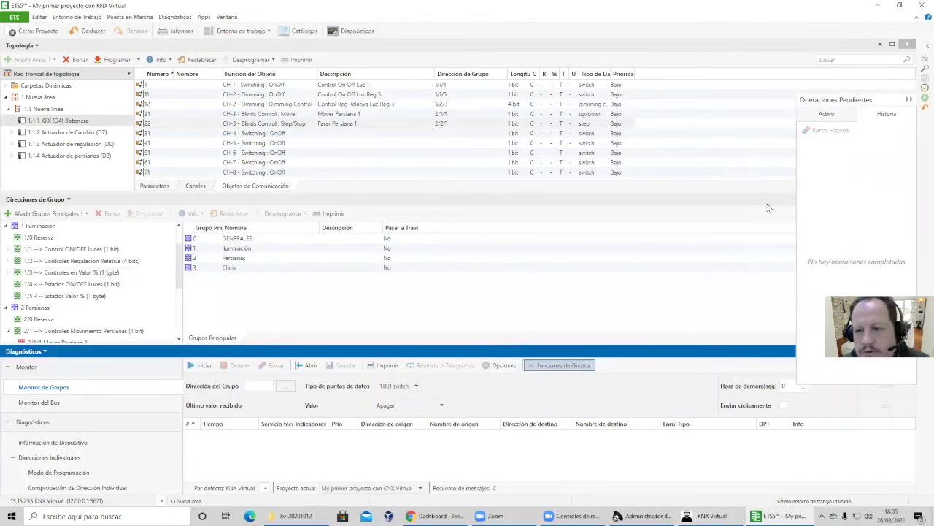
pyautogui.click(909, 101)
pyautogui.click(908, 197)
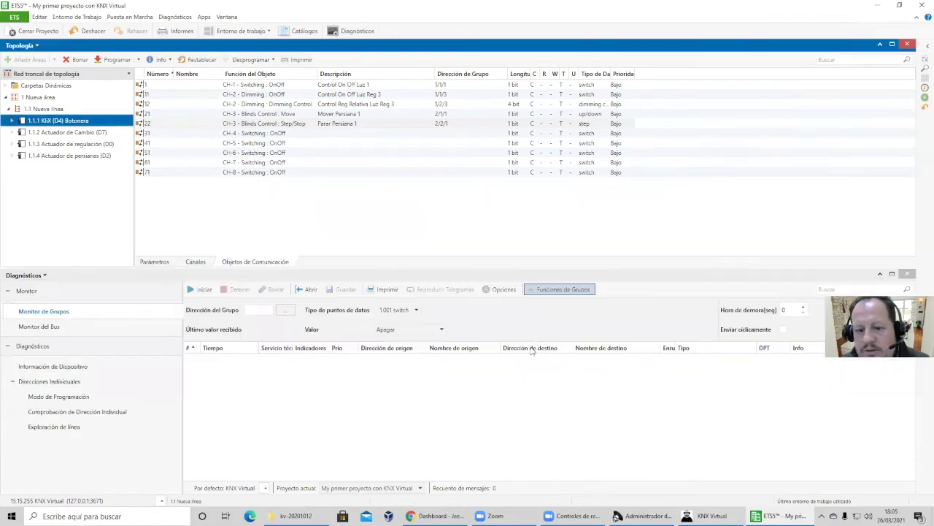
pyautogui.click(201, 291)
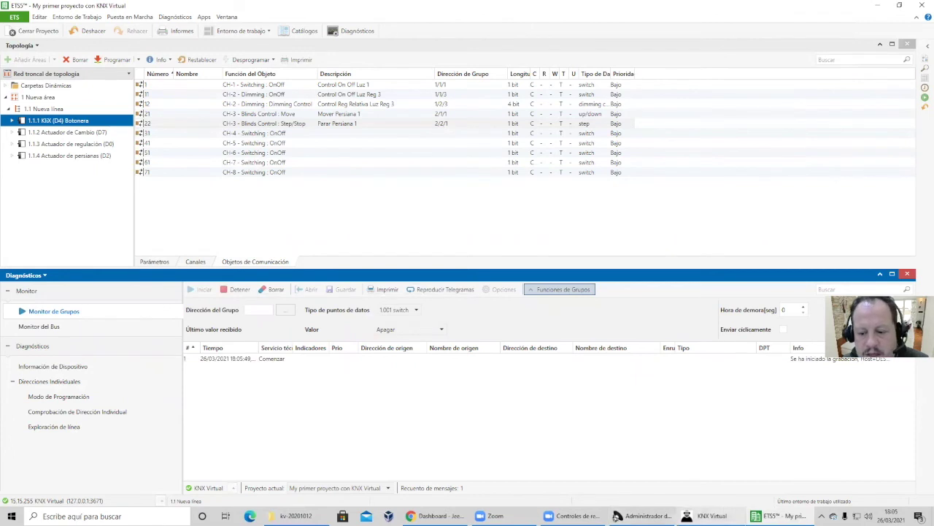
# Switch to KNX Virtual and turn D7's ch1 light on and off twice from D4 while the group monitor records
pyautogui.click(709, 516)
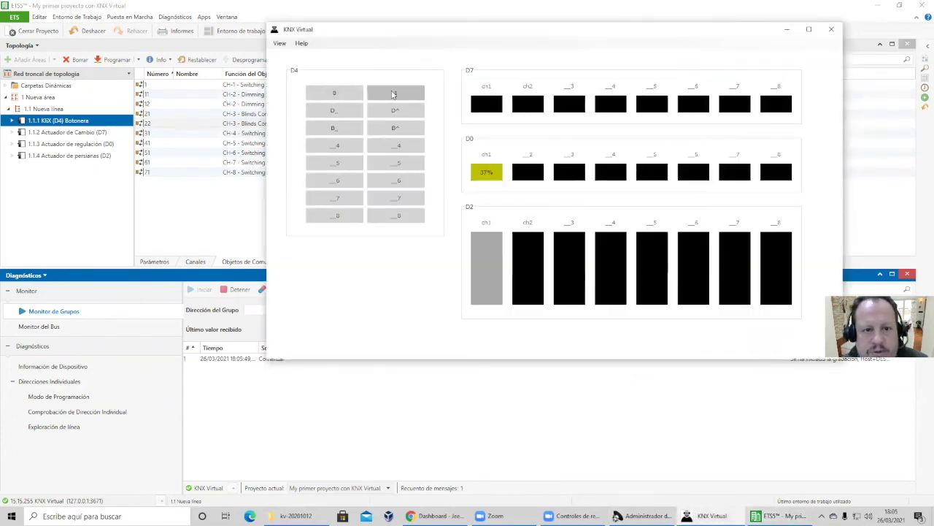
pyautogui.click(393, 93)
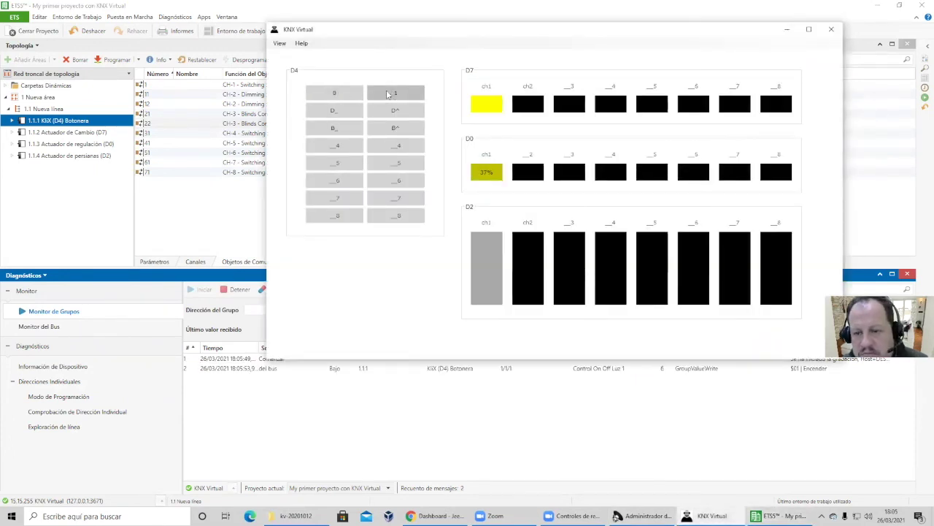
pyautogui.click(339, 95)
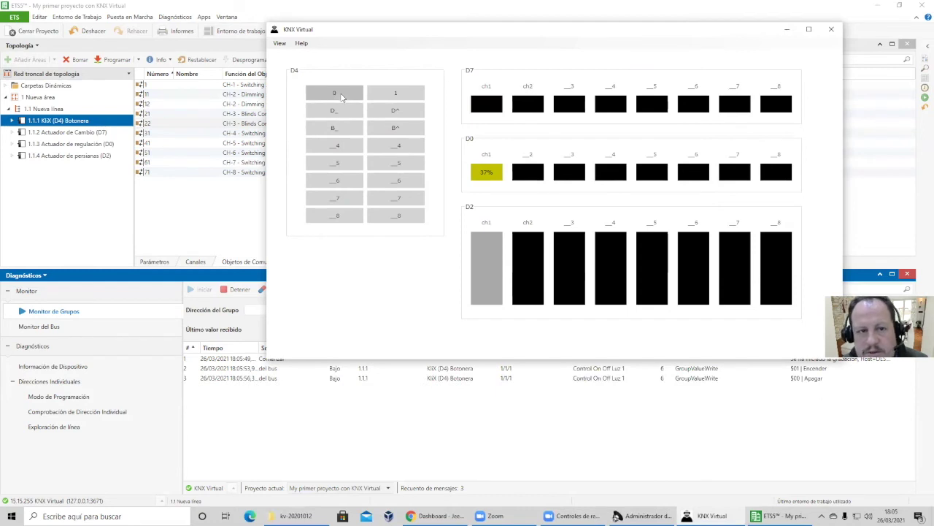
pyautogui.click(392, 94)
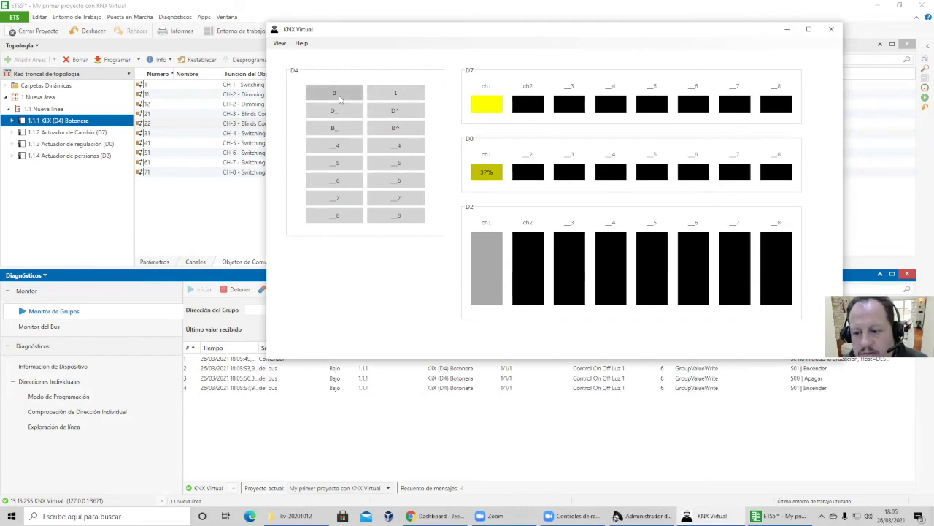
pyautogui.click(339, 97)
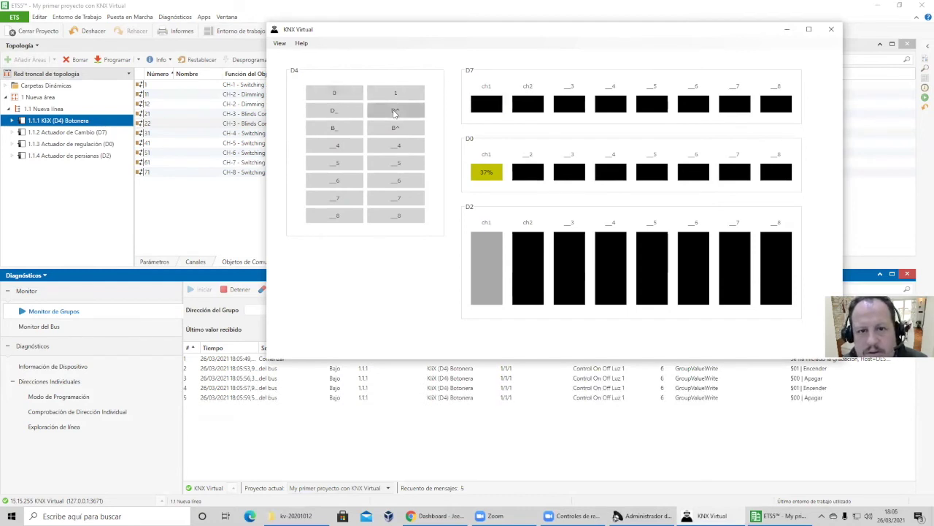
# With the group monitor recording, switch D0's ch1 light on and off from D4 and dim it up and down to 37%
pyautogui.click(394, 113)
pyautogui.click(361, 115)
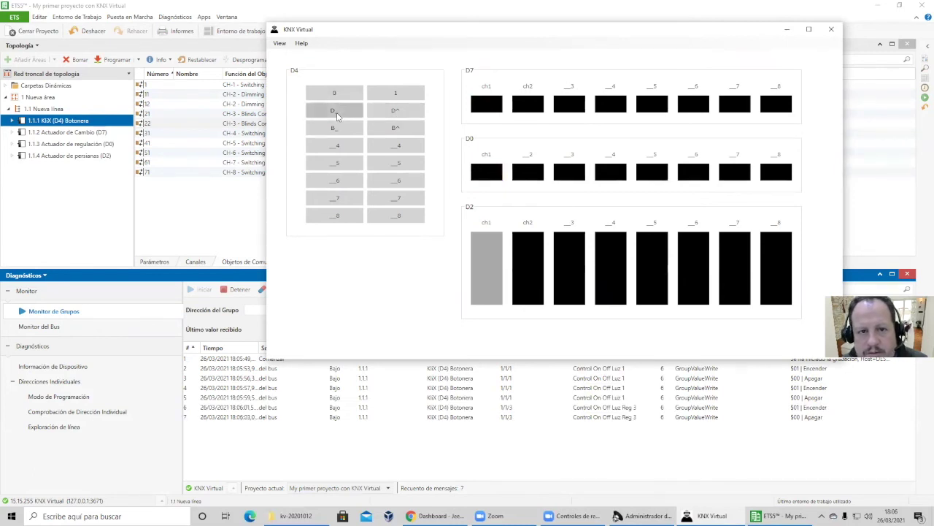
pyautogui.click(376, 115)
pyautogui.click(392, 114)
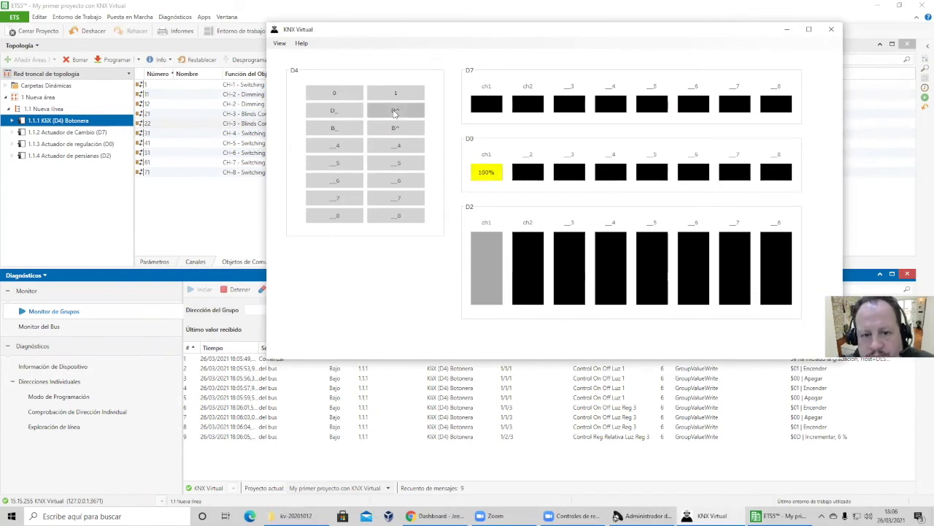
pyautogui.click(336, 117)
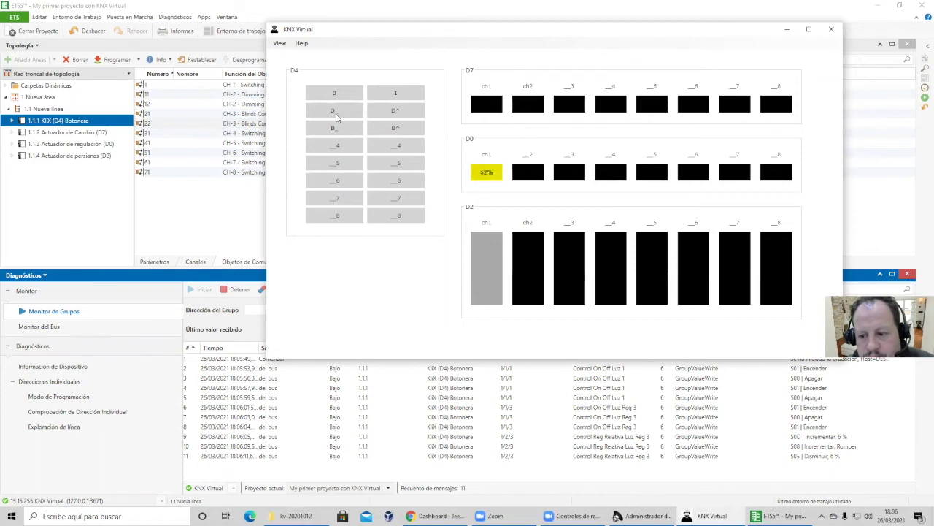
pyautogui.moveTo(336, 116); pyautogui.dragTo(337, 116)
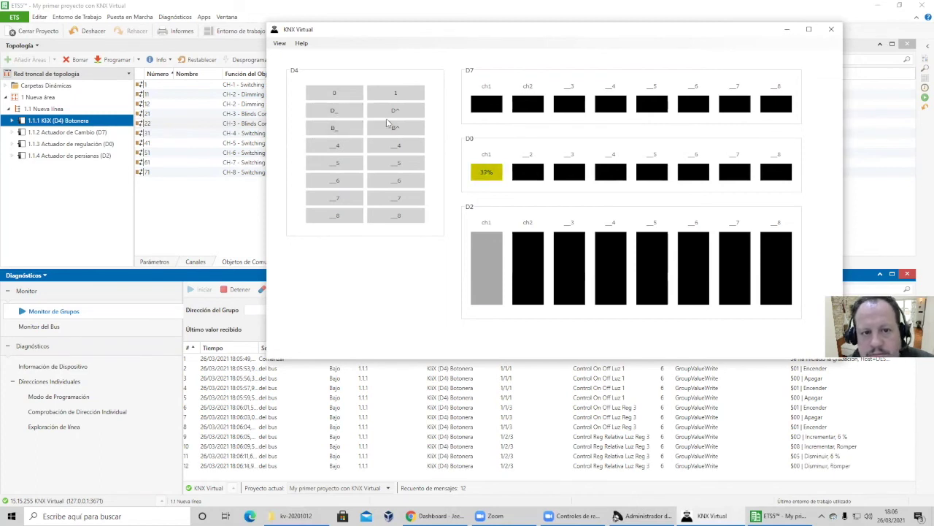
# With the group monitor recording, send step/stop and up/down commands to D2's ch1 blind using D4's B^ and B_ push buttons
pyautogui.click(389, 131)
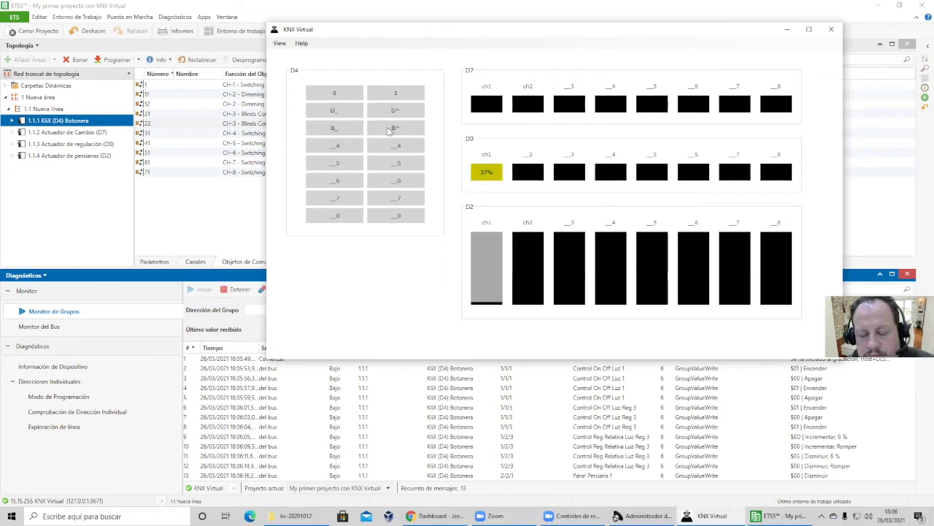
pyautogui.click(390, 131)
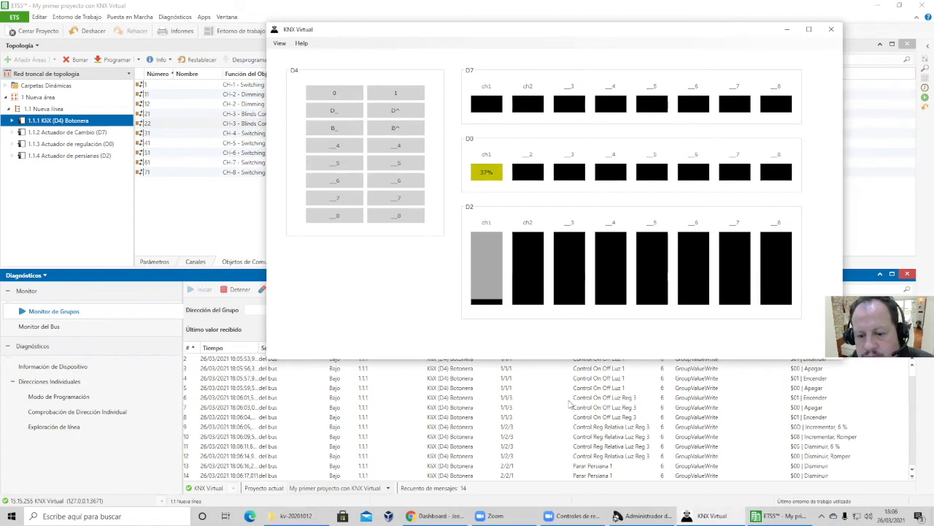
pyautogui.click(398, 130)
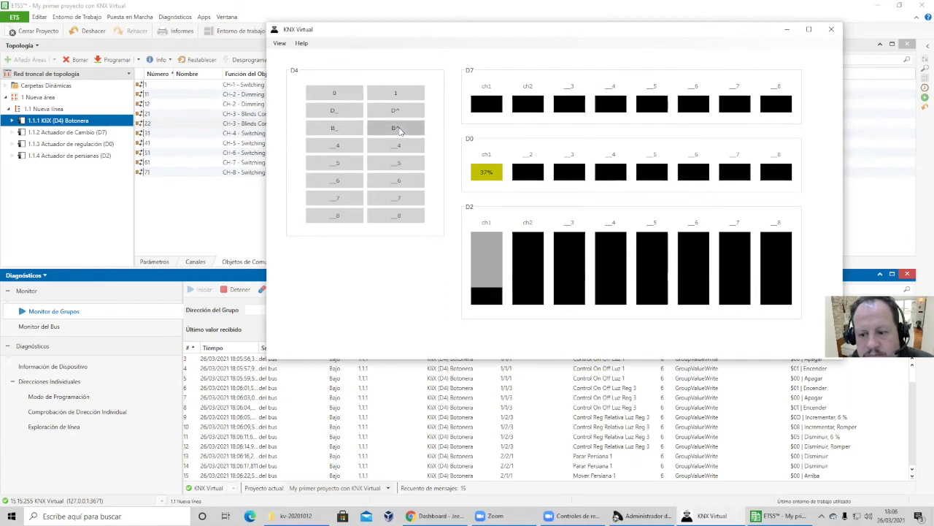
pyautogui.click(338, 134)
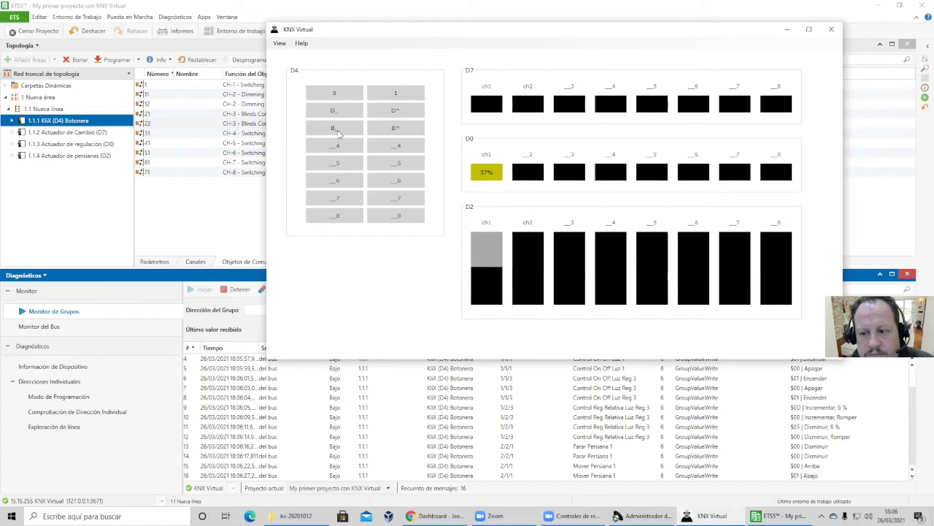
pyautogui.click(338, 133)
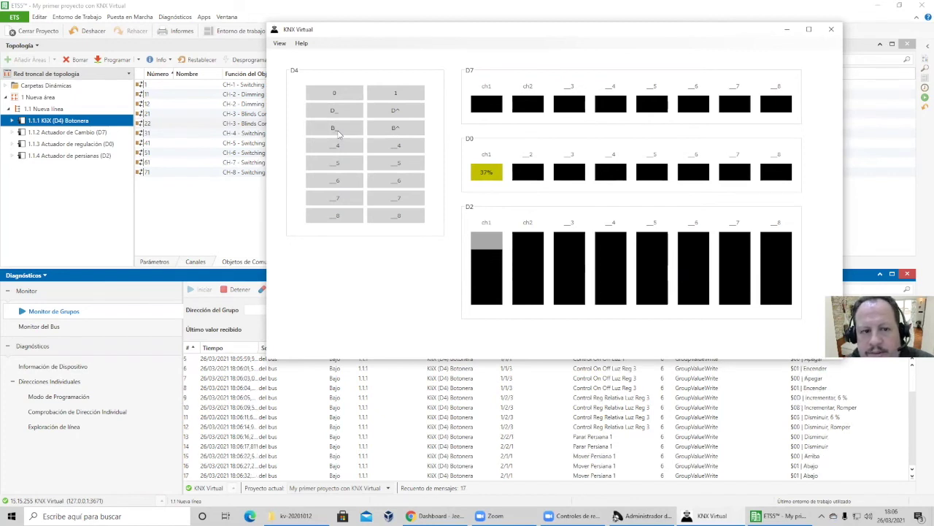
pyautogui.click(338, 134)
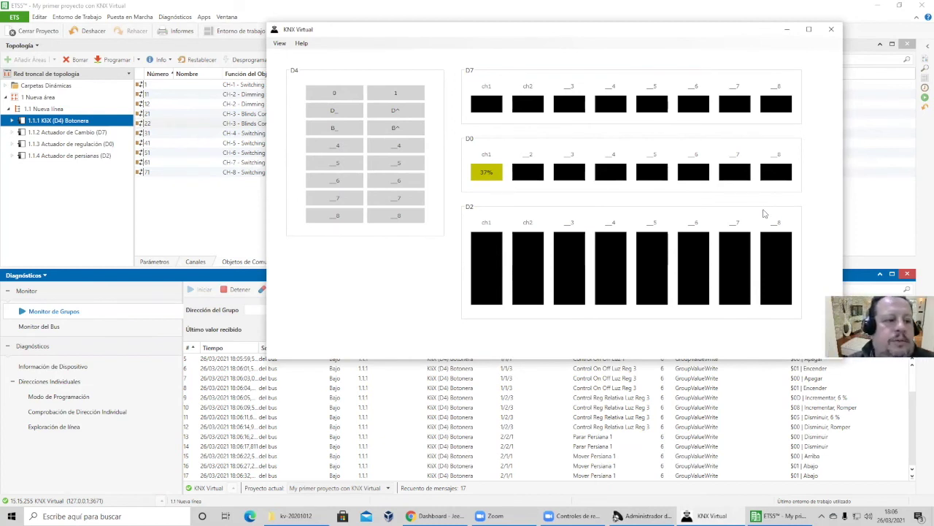
# Minimize KNX Virtual and close the Diagnósticos panel in ETS, discarding the unsaved telegrams
pyautogui.click(786, 29)
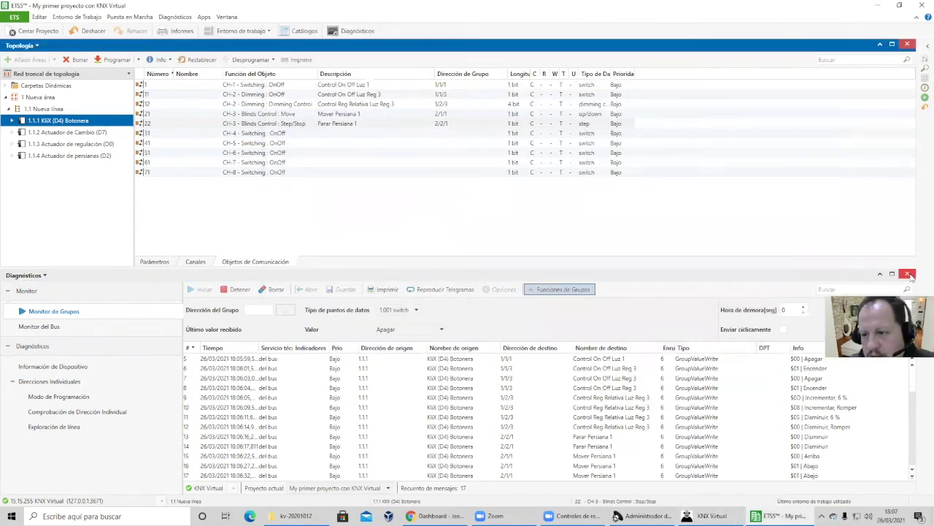
pyautogui.click(908, 274)
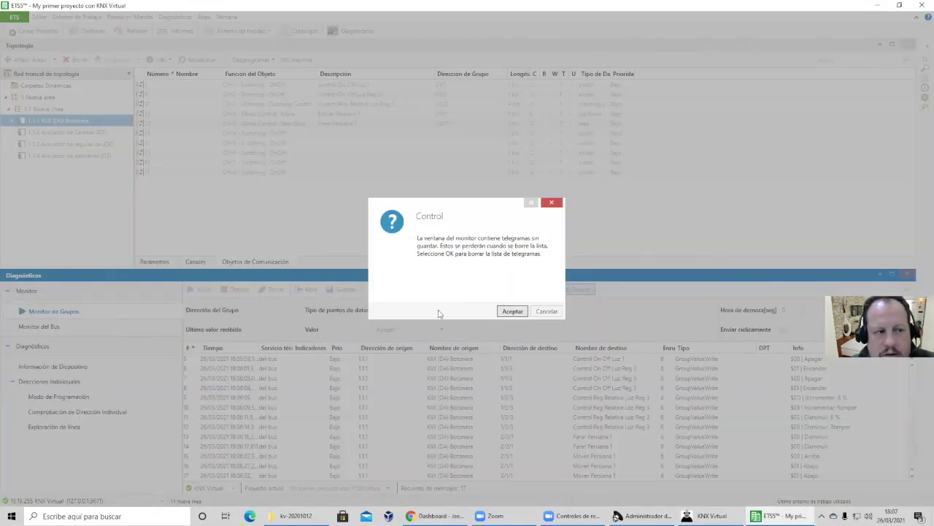
pyautogui.click(513, 311)
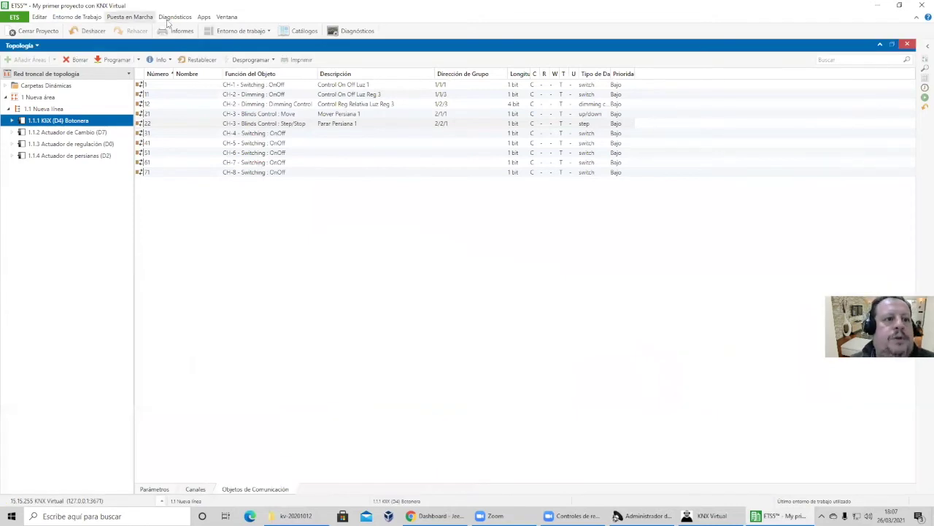
# Show Direcciones de Grupo in place of Topología and add the group address "Encender y Apagar Todas" to 0/1 De iluminación
pyautogui.click(22, 45)
pyautogui.click(30, 79)
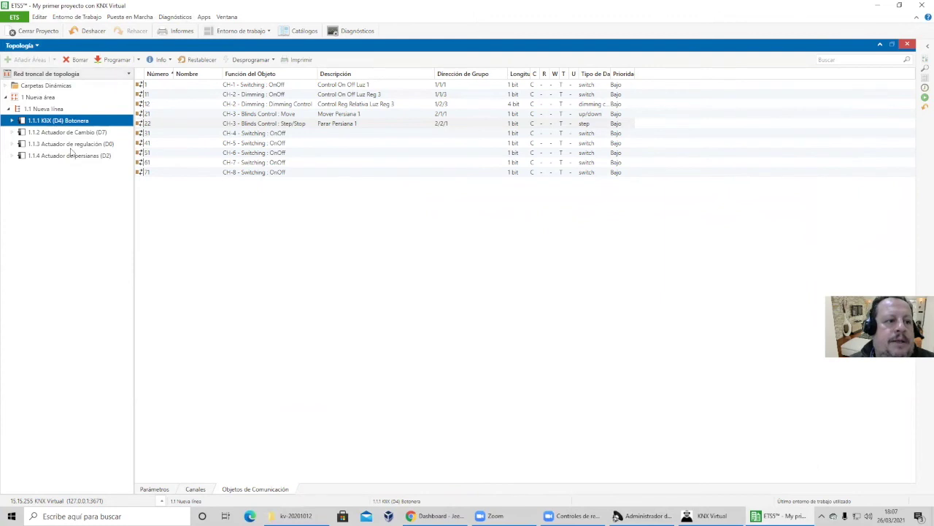
pyautogui.click(28, 122)
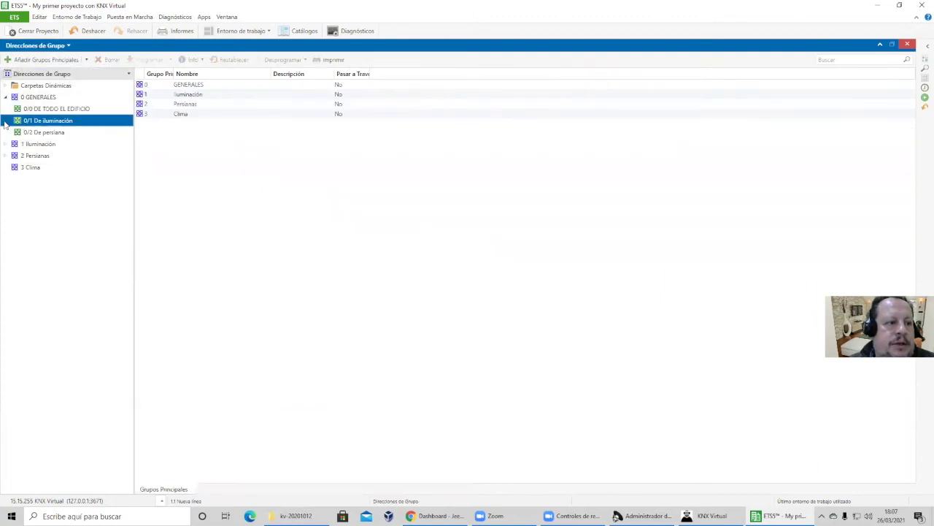
pyautogui.rightClick(55, 126)
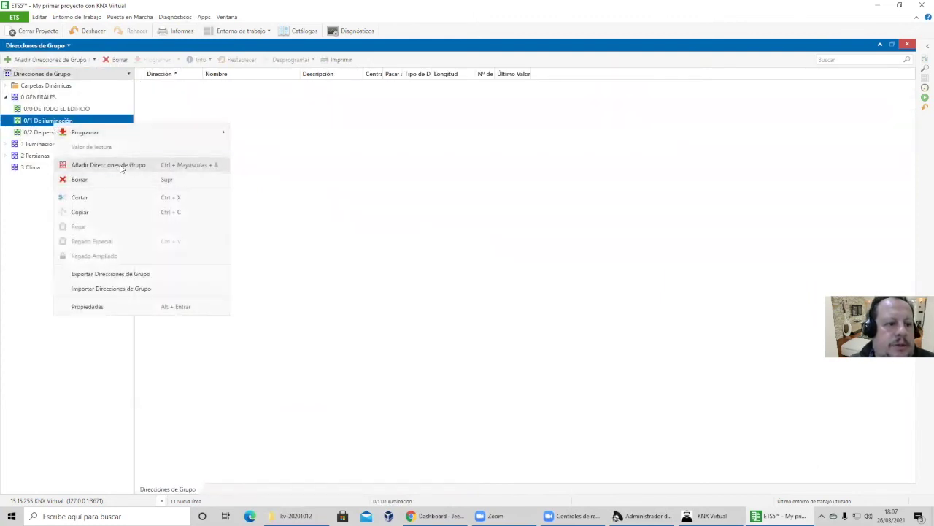
pyautogui.click(87, 164)
pyautogui.write('E')
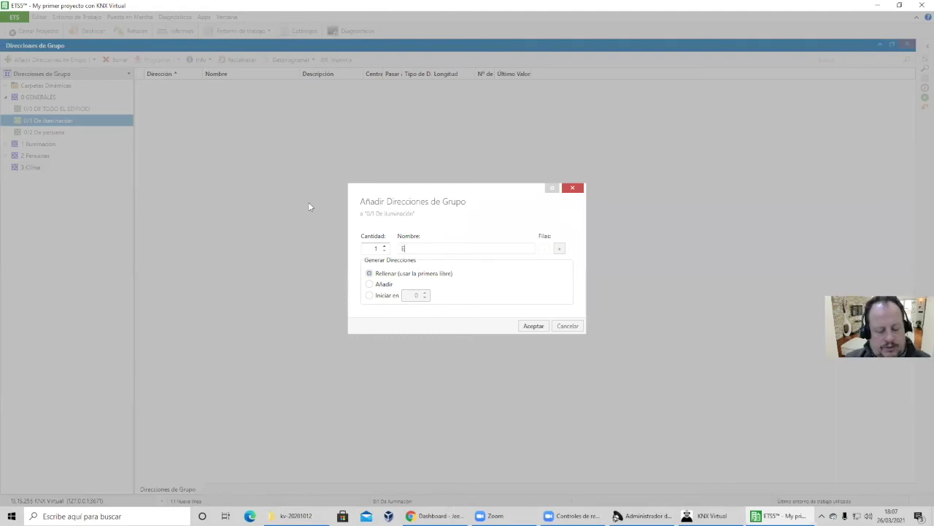
pyautogui.write('ncender y')
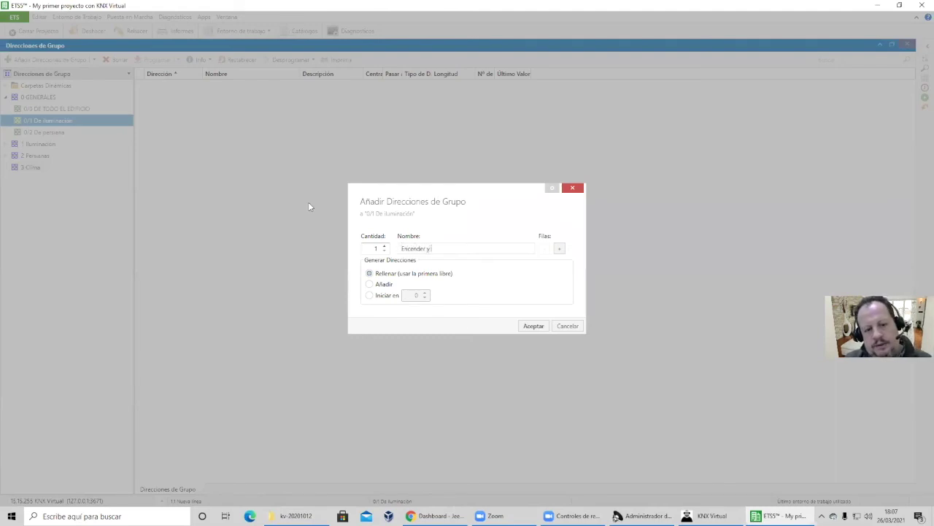
pyautogui.write(' Apagar')
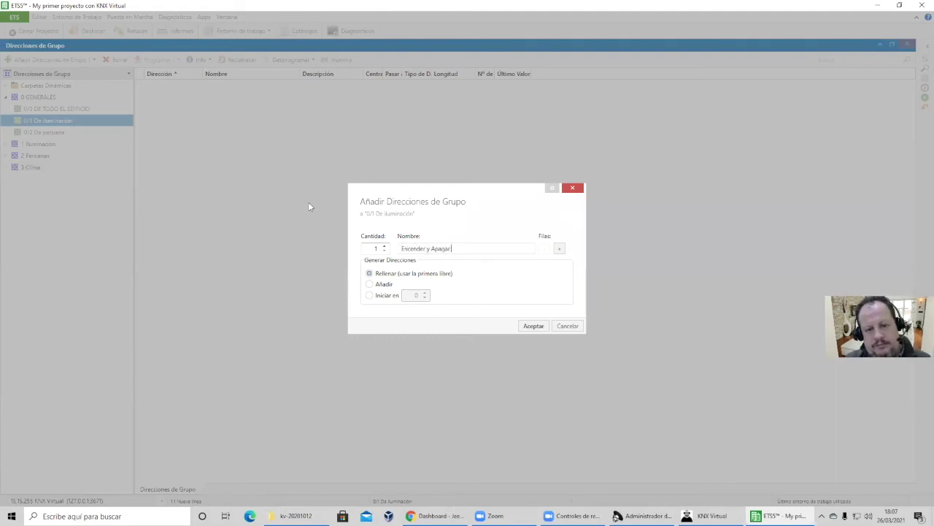
pyautogui.press('Return')
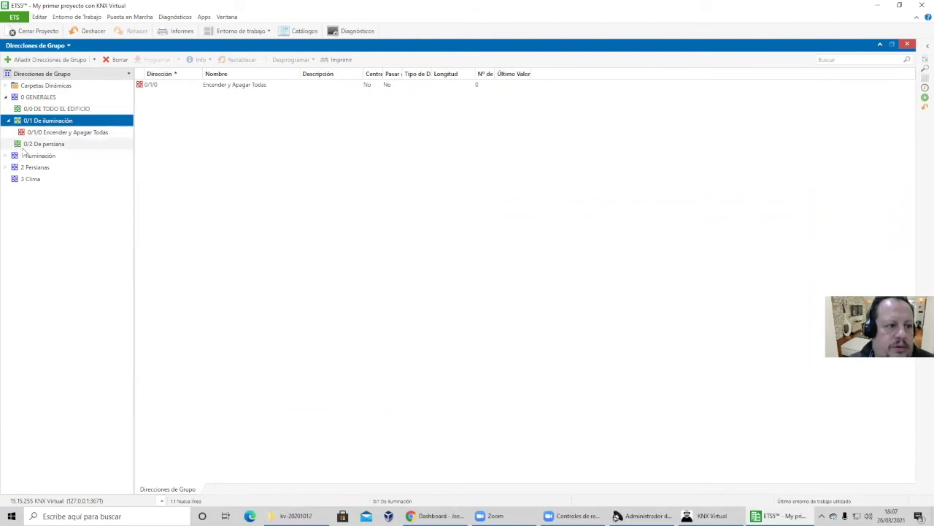
# Add the group address "Mover Todas la persianas" to 0/2 De persiana and expand that middle group
pyautogui.click(36, 144)
pyautogui.rightClick(30, 148)
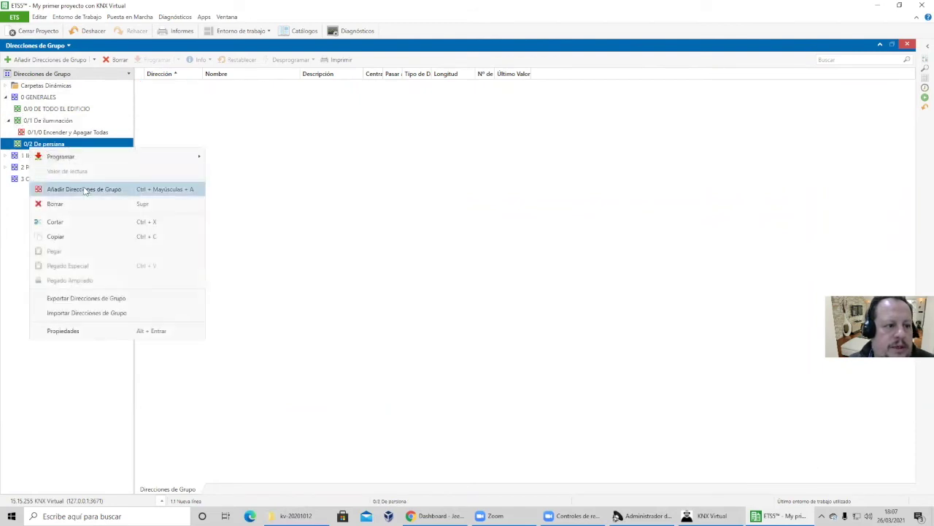
pyautogui.click(82, 189)
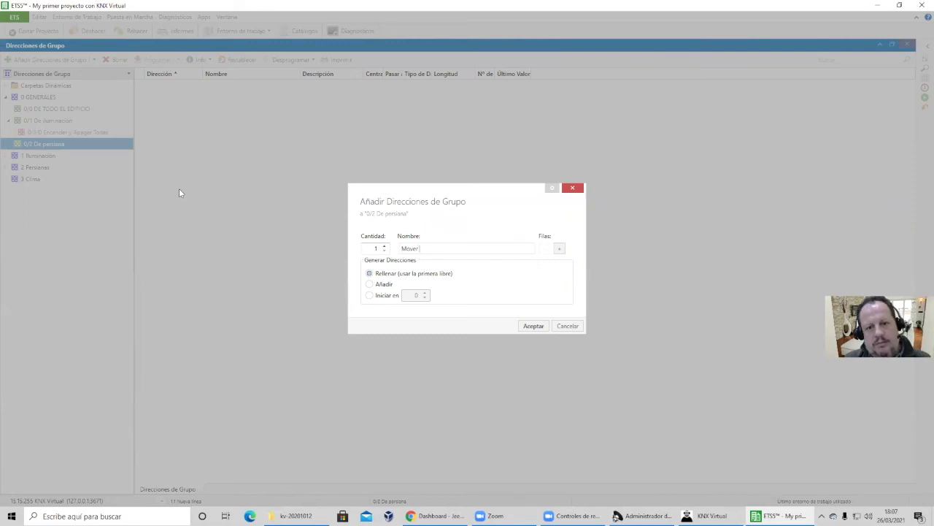
pyautogui.write('Mover Todas la persianas')
pyautogui.press('Return')
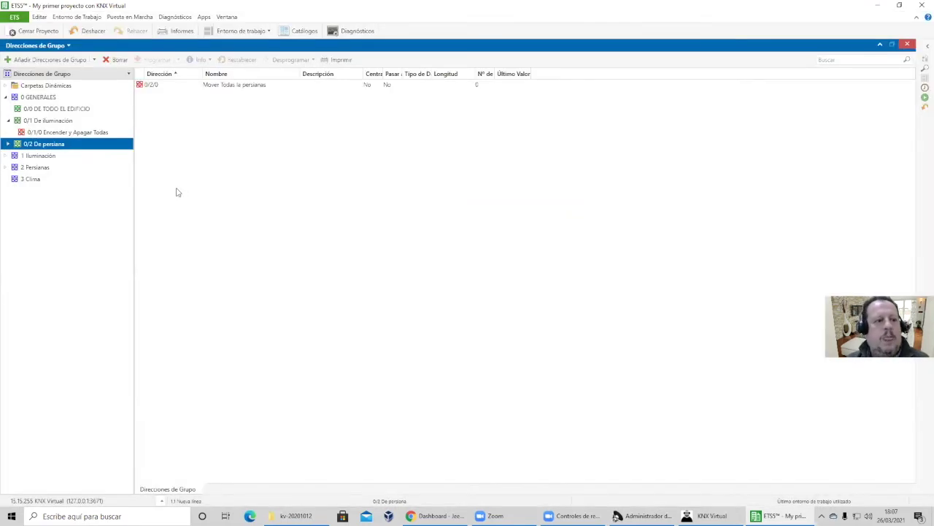
pyautogui.click(8, 144)
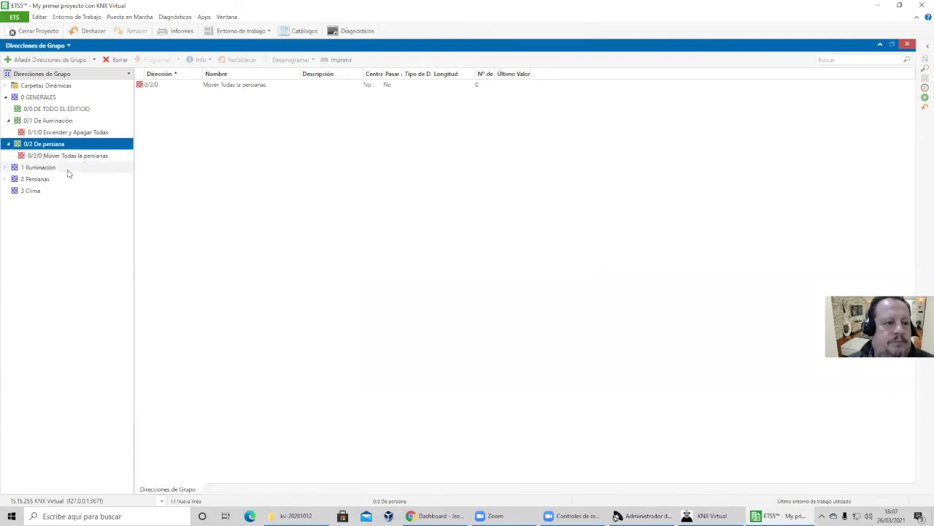
# Return to Topología, expand Nueva área and Nueva línea down to the KliX (D4) Botonera channels, and show CH-7's objects
pyautogui.click(53, 47)
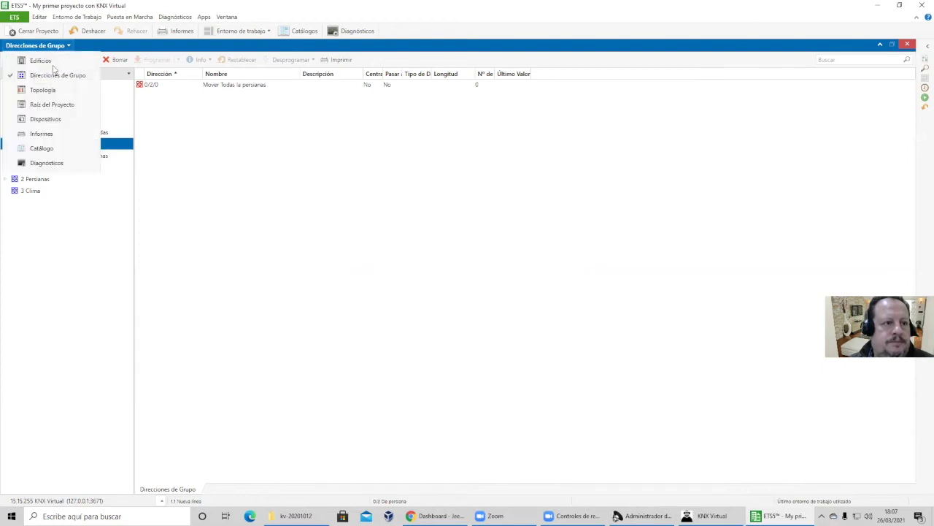
pyautogui.click(52, 90)
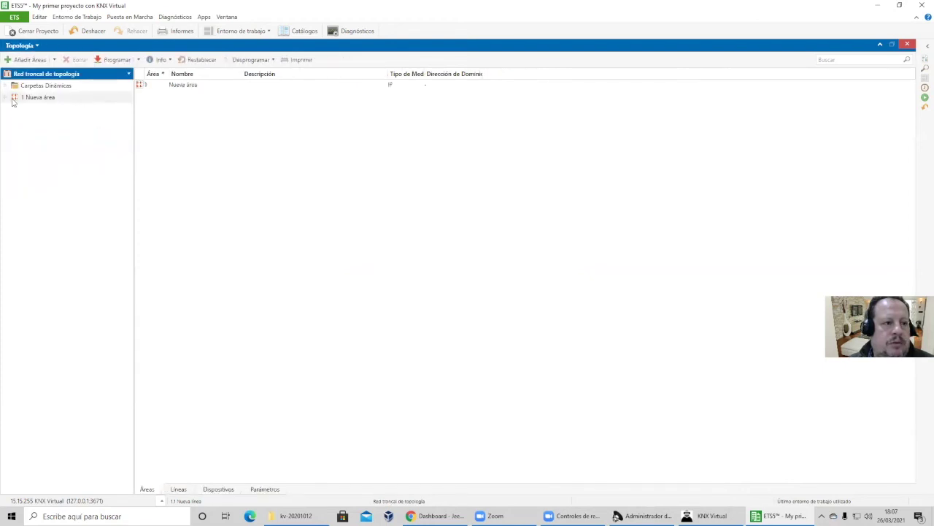
pyautogui.click(7, 98)
pyautogui.click(9, 109)
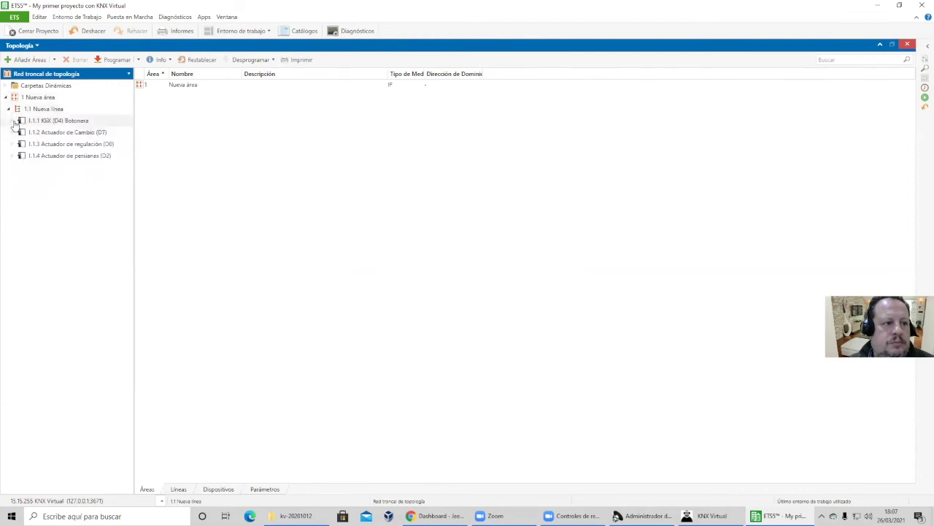
pyautogui.click(11, 121)
pyautogui.click(54, 205)
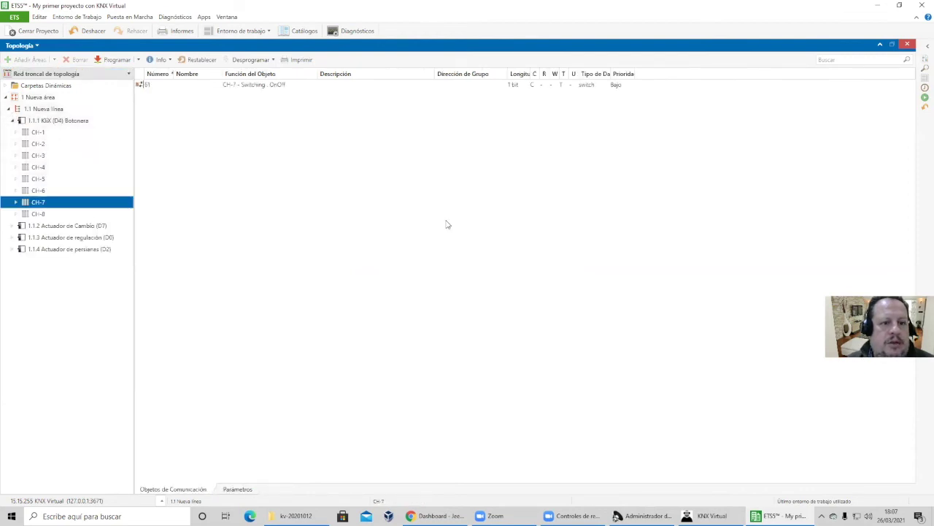
# In the KliX (D4) Botonera parameters, set CH-7's function to Blinds - No Feedback and expand CH-8's configuration
pyautogui.click(62, 121)
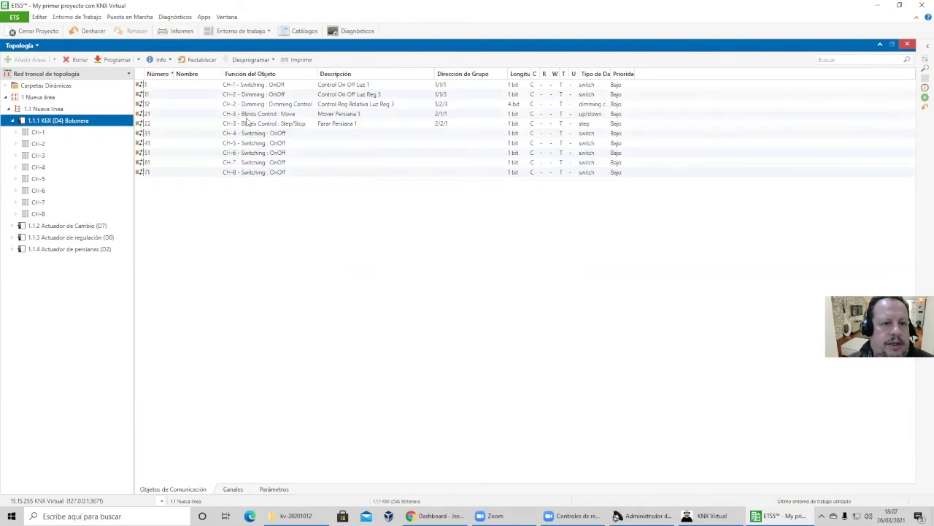
pyautogui.click(272, 490)
pyautogui.click(203, 229)
pyautogui.click(434, 99)
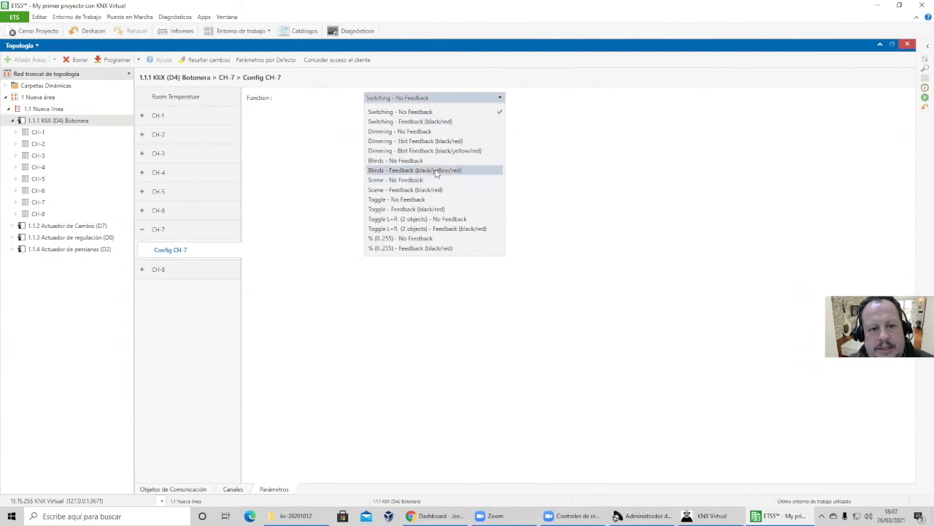
pyautogui.click(435, 160)
pyautogui.click(194, 272)
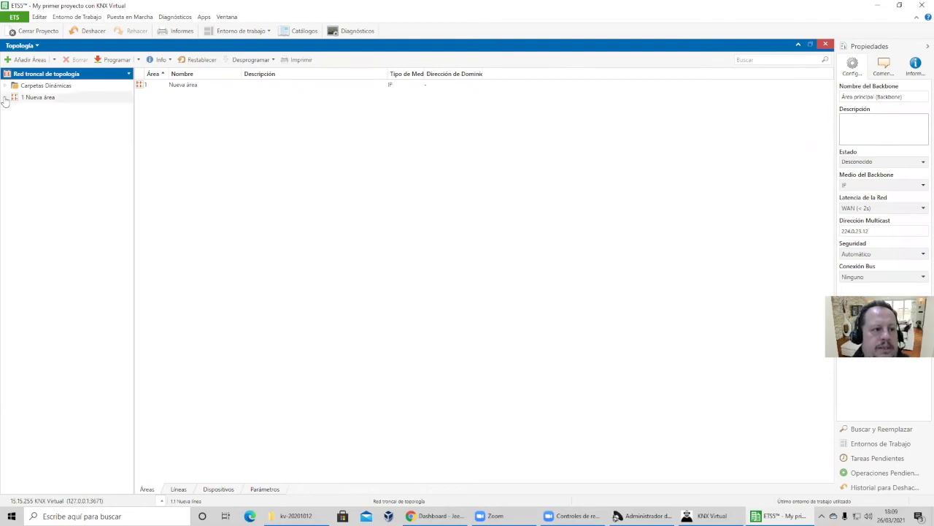
# Expand the topology down to the devices of 1.1 Nueva línea and open an additional Direcciones de Grupo panel
pyautogui.click(5, 97)
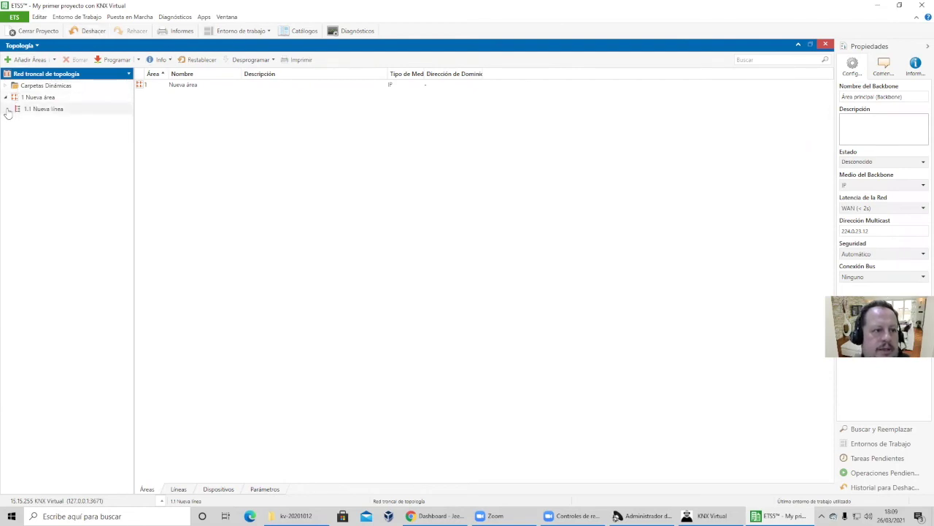
pyautogui.click(8, 109)
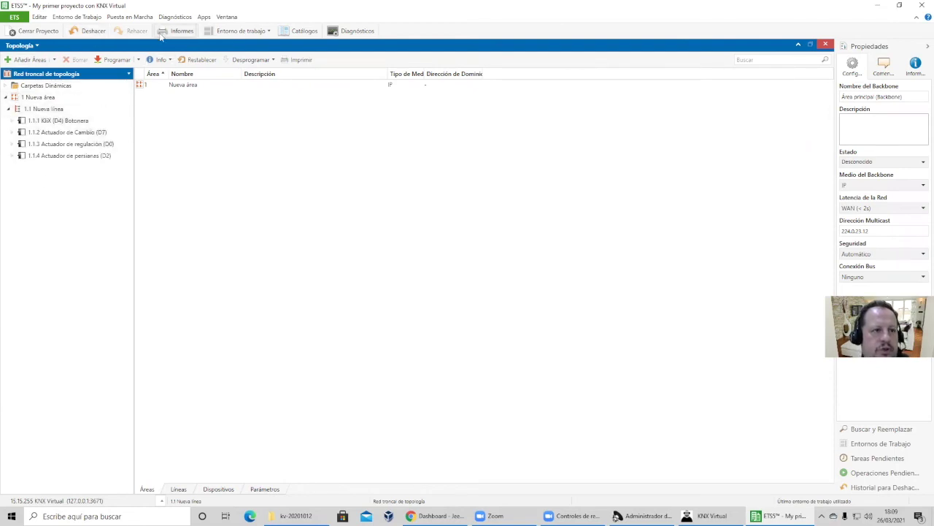
pyautogui.click(86, 19)
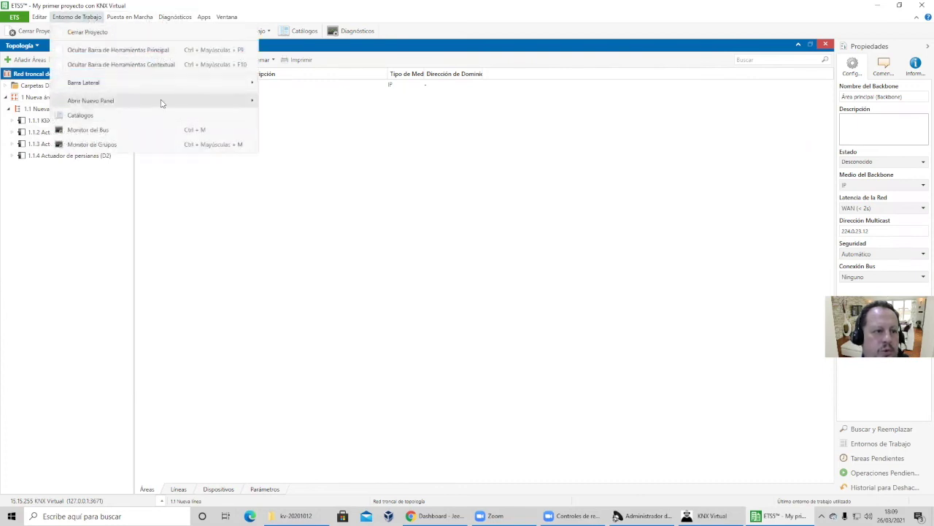
pyautogui.click(167, 203)
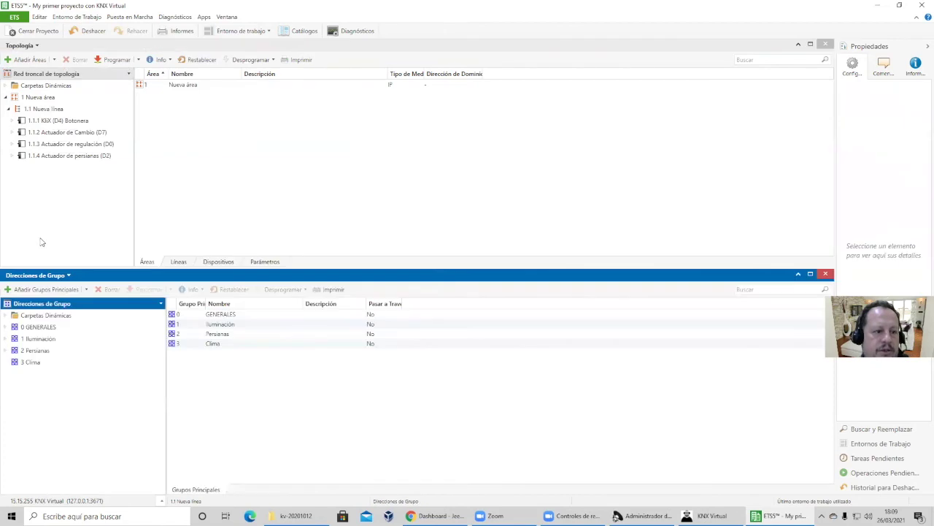
# Link the KliX (D4) CH-8 Switching OnOff object to group address 0/1/1 Encender y Apagar Todas
pyautogui.click(6, 326)
pyautogui.click(9, 350)
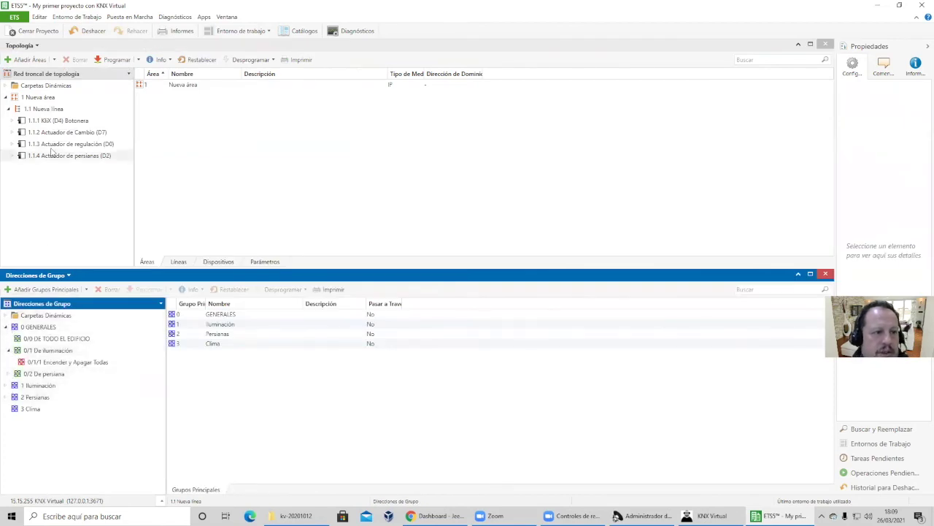
pyautogui.click(13, 123)
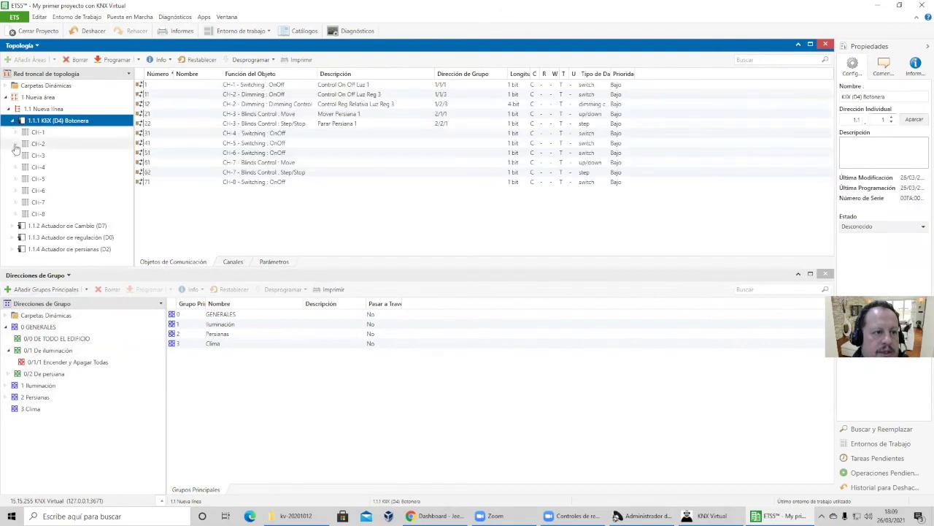
pyautogui.click(38, 213)
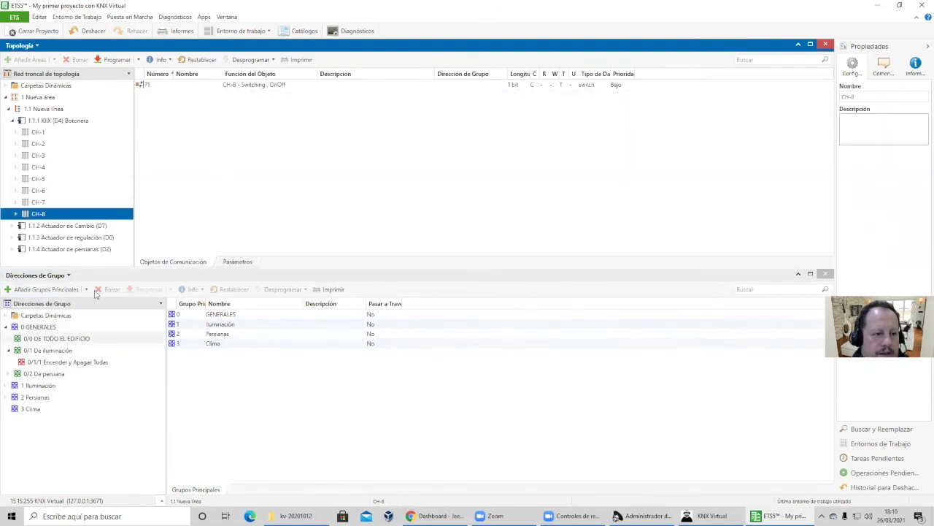
pyautogui.moveTo(278, 85); pyautogui.dragTo(102, 367)
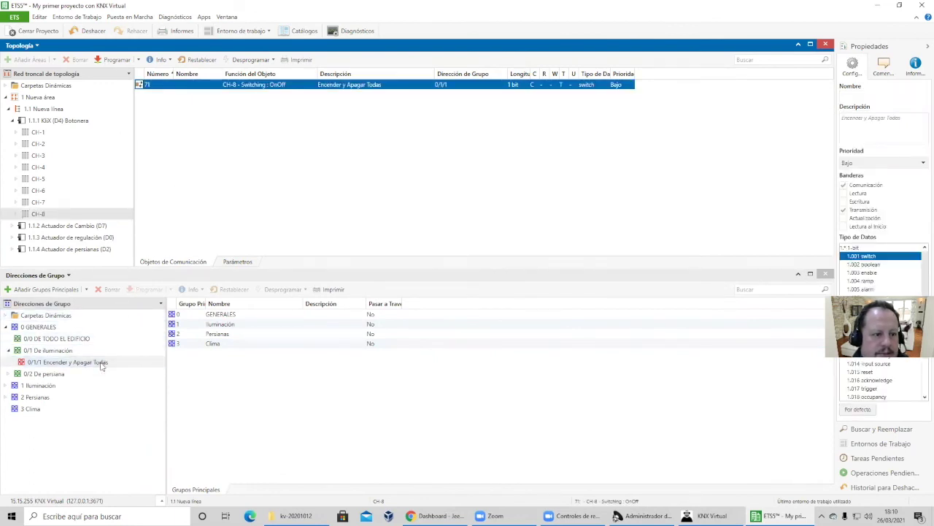
# Link the KliX (D4) CH-7 Move object to 0/2/1 Mover Todas la persianas and its Step/Stop object to 0/2/2 Para todas las persianas
pyautogui.click(9, 374)
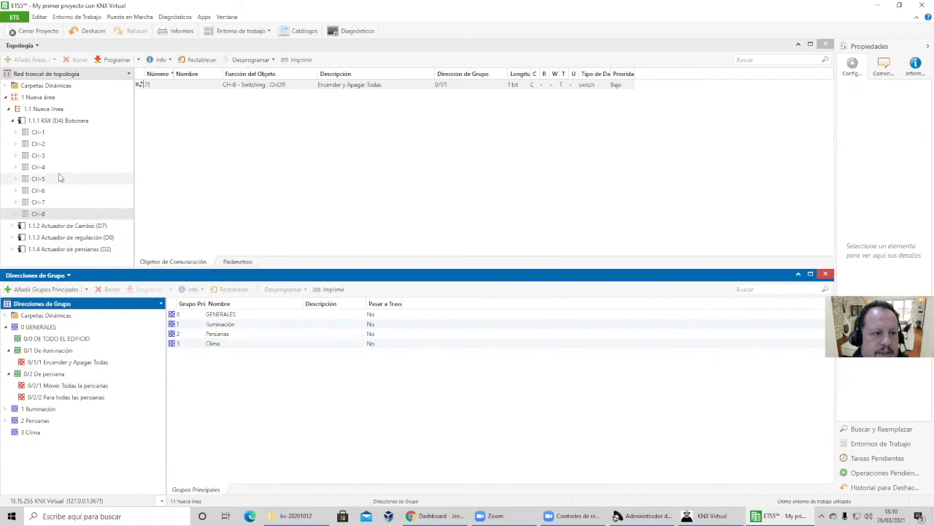
pyautogui.click(47, 202)
pyautogui.moveTo(237, 87); pyautogui.dragTo(108, 384)
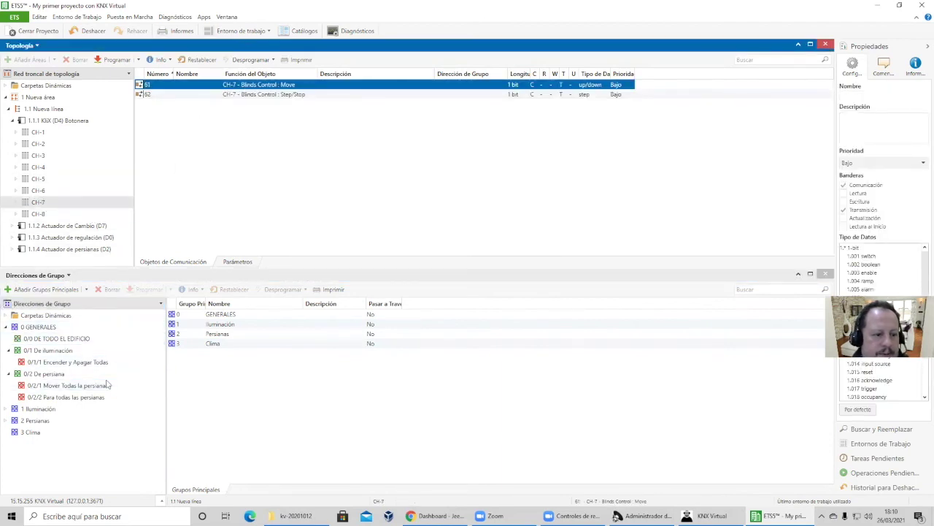
pyautogui.click(255, 95)
pyautogui.moveTo(150, 235); pyautogui.dragTo(109, 396)
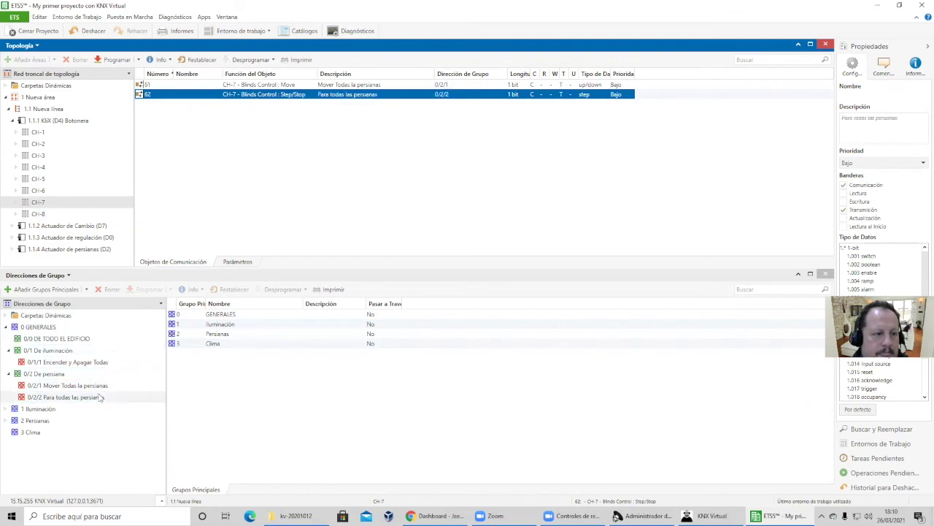
# Link the OnOff objects of all eight channels of 1.1.2 Actuador de Cambio (D7) to group address 0/1/1 Encender y Apagar Todas
pyautogui.click(12, 120)
pyautogui.click(23, 133)
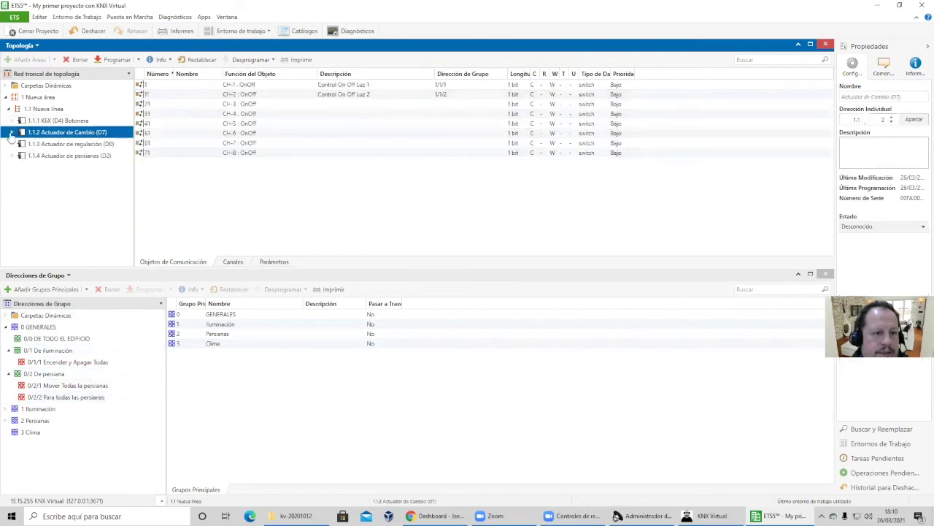
pyautogui.click(12, 132)
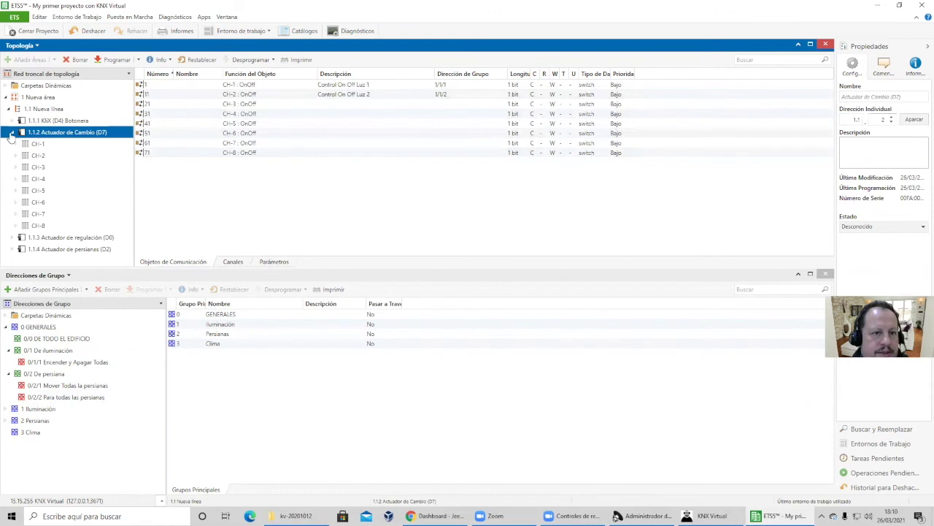
pyautogui.click(295, 88)
pyautogui.hotkey('shift', 'Down')
pyautogui.hotkey('shift', 'Down')
pyautogui.hotkey('shift', 'Down')
pyautogui.hotkey('shift', 'Down')
pyautogui.hotkey('shift', 'Down')
pyautogui.hotkey('shift', 'Down')
pyautogui.hotkey('shift', 'Down')
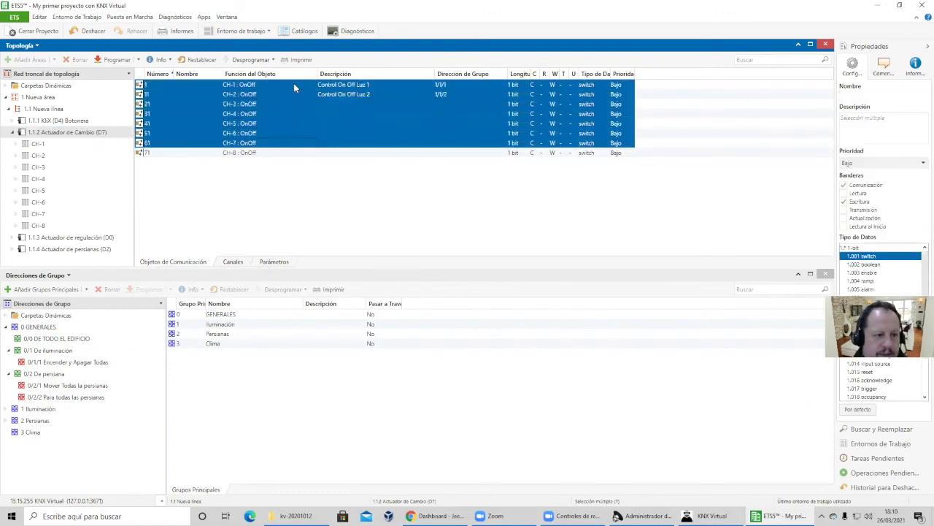
pyautogui.moveTo(294, 84); pyautogui.dragTo(115, 360)
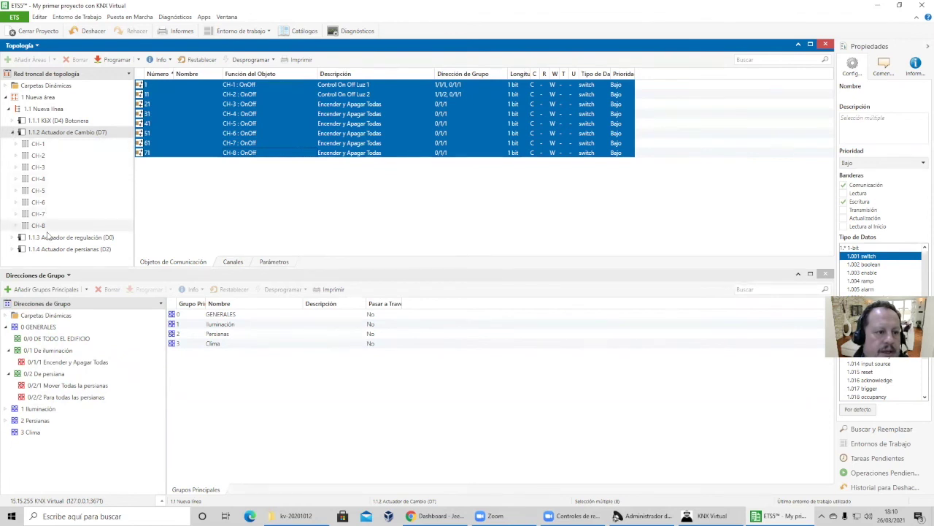
# Link the OnOff objects of CH-1 to CH-8 of 1.1.3 Actuador de regulación (D0) to group address 0/1/1 Encender y Apagar Todas
pyautogui.click(12, 132)
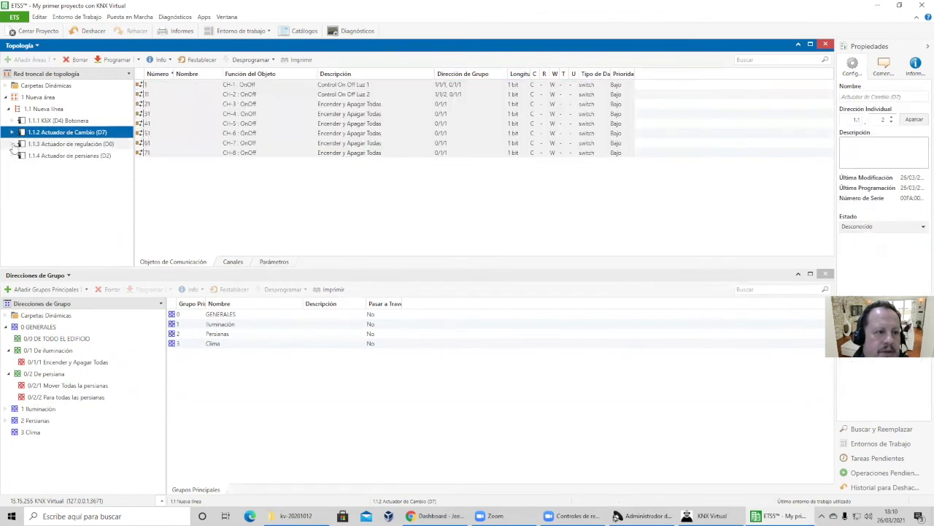
pyautogui.click(13, 144)
pyautogui.click(42, 146)
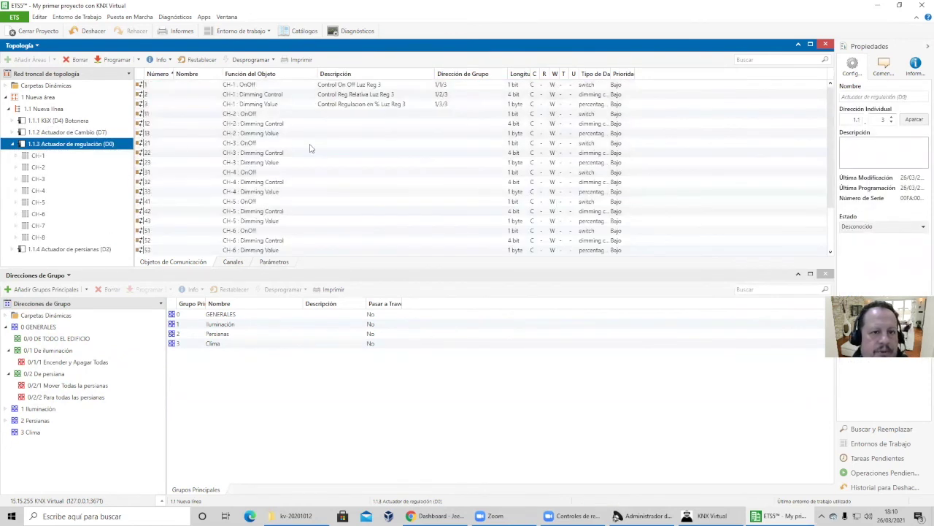
pyautogui.click(281, 86)
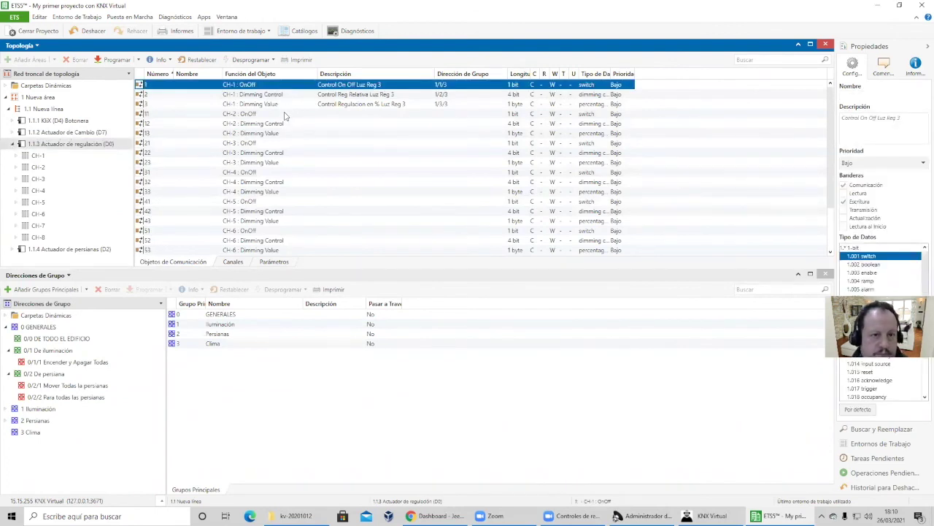
pyautogui.keyDown('ctrl'); pyautogui.click(285, 114); pyautogui.keyUp('ctrl')
pyautogui.keyDown('ctrl'); pyautogui.click(283, 143); pyautogui.keyUp('ctrl')
pyautogui.keyDown('ctrl'); pyautogui.click(279, 173); pyautogui.keyUp('ctrl')
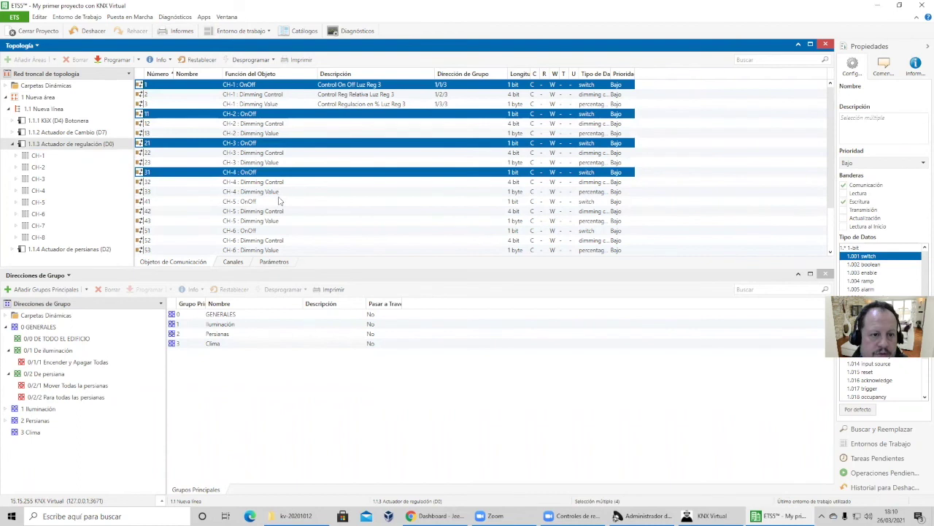
pyautogui.keyDown('ctrl'); pyautogui.click(278, 202); pyautogui.keyUp('ctrl')
pyautogui.keyDown('ctrl'); pyautogui.click(274, 231); pyautogui.keyUp('ctrl')
pyautogui.scroll(-2, 299, 223)
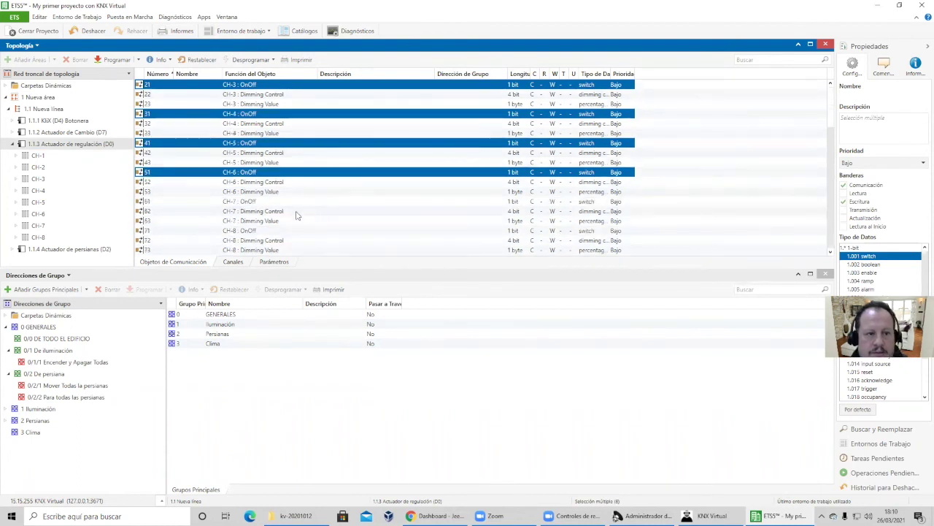
pyautogui.keyDown('ctrl'); pyautogui.click(274, 201); pyautogui.keyUp('ctrl')
pyautogui.keyDown('ctrl'); pyautogui.click(271, 230); pyautogui.keyUp('ctrl')
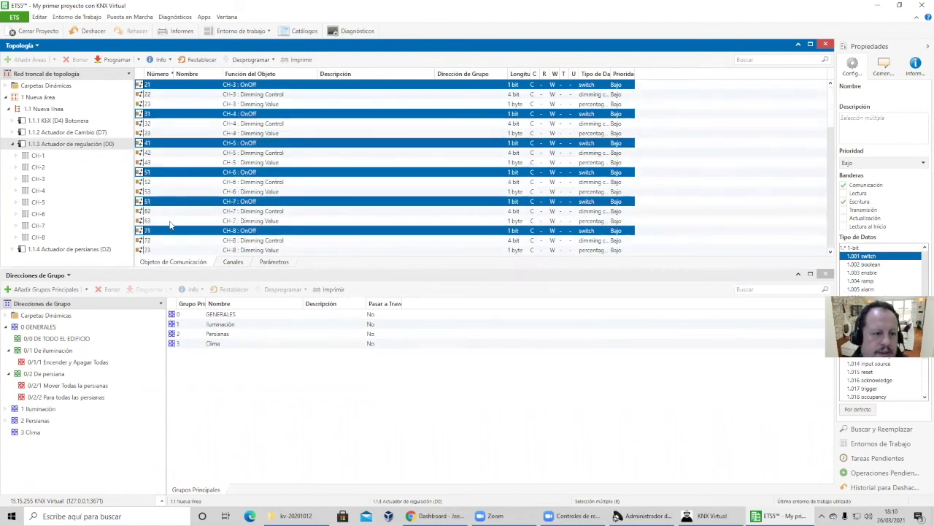
pyautogui.moveTo(173, 204); pyautogui.dragTo(110, 367)
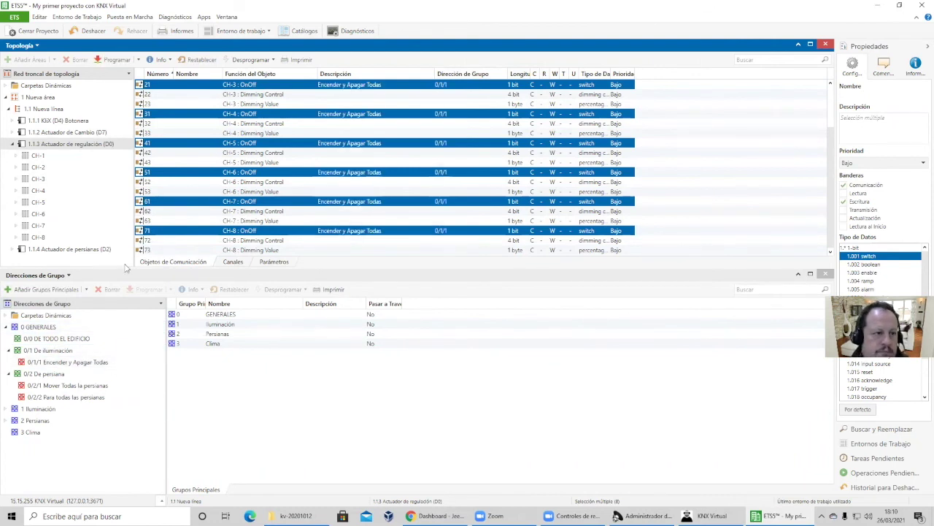
# Link the Movimiento objects of CH-1 to CH-8 of 1.1.4 Actuador de persianas (D2) to group address 0/2/1 Mover Todas la persianas
pyautogui.click(12, 143)
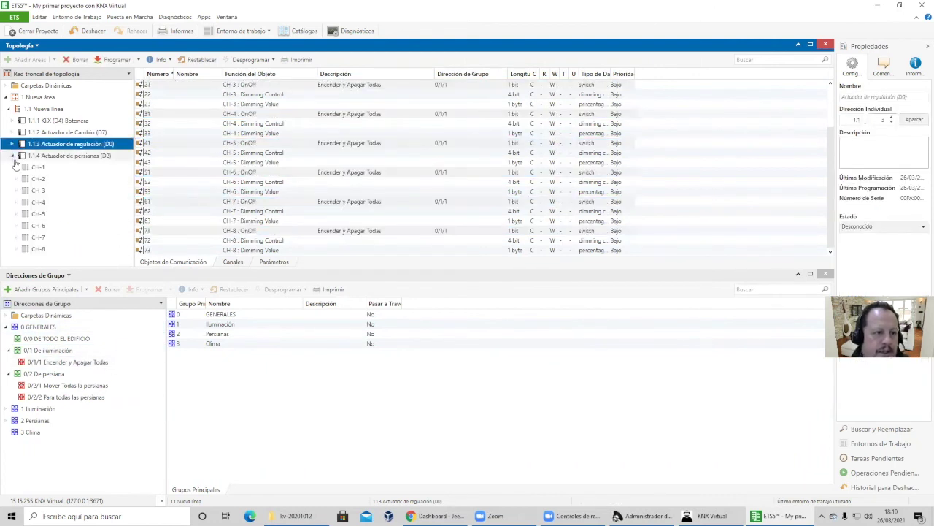
pyautogui.click(68, 156)
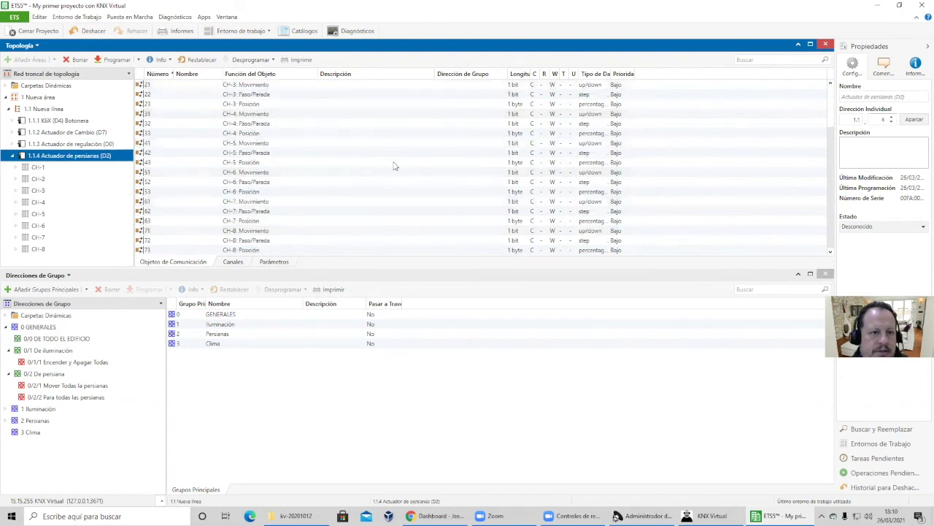
pyautogui.scroll(2, 403, 175)
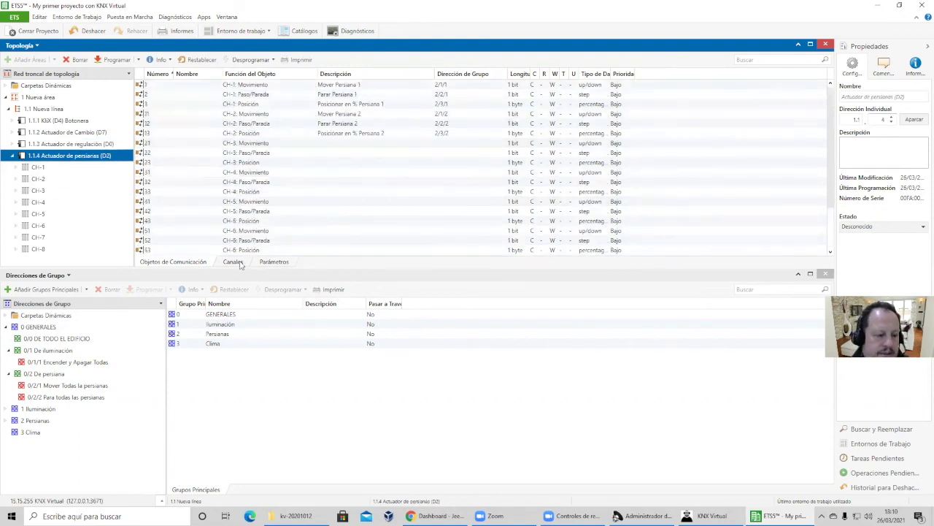
pyautogui.click(262, 86)
pyautogui.keyDown('ctrl'); pyautogui.click(260, 115); pyautogui.keyUp('ctrl')
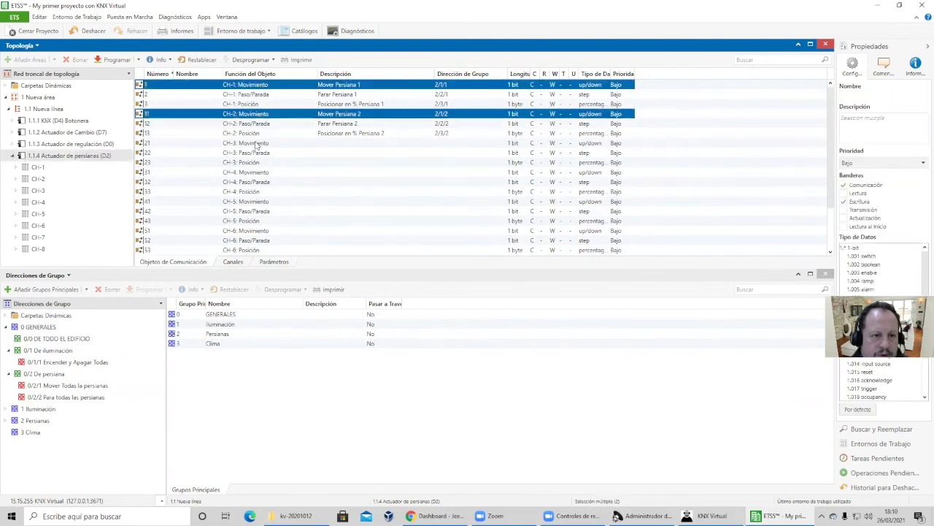
pyautogui.keyDown('ctrl'); pyautogui.click(257, 143); pyautogui.keyUp('ctrl')
pyautogui.keyDown('ctrl'); pyautogui.click(252, 173); pyautogui.keyUp('ctrl')
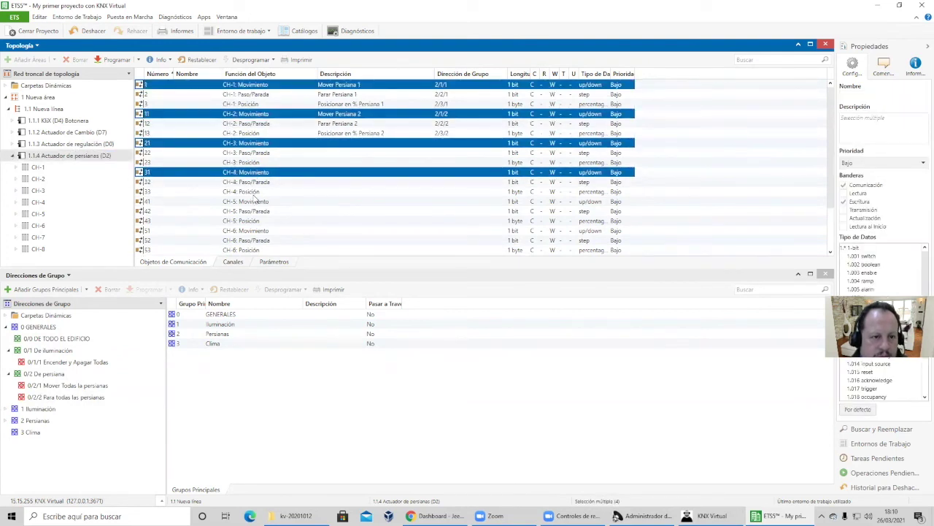
pyautogui.keyDown('ctrl'); pyautogui.click(255, 203); pyautogui.keyUp('ctrl')
pyautogui.keyDown('ctrl'); pyautogui.click(259, 231); pyautogui.keyUp('ctrl')
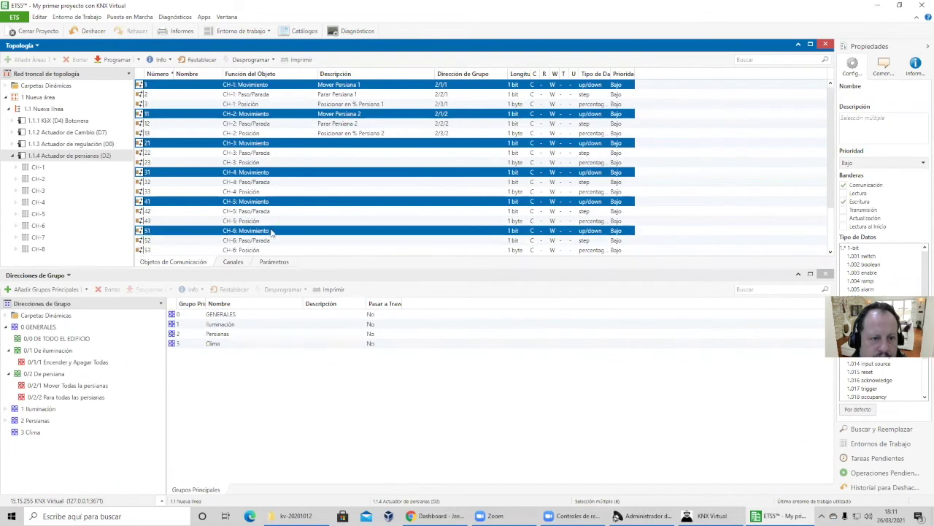
pyautogui.scroll(-2, 278, 230)
pyautogui.keyDown('ctrl'); pyautogui.click(251, 203); pyautogui.keyUp('ctrl')
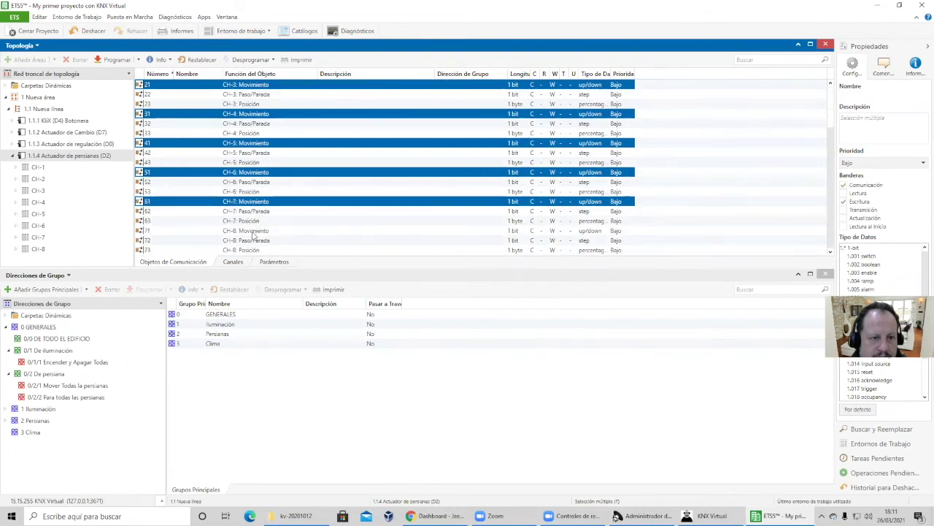
pyautogui.keyDown('ctrl'); pyautogui.click(255, 233); pyautogui.keyUp('ctrl')
pyautogui.moveTo(237, 238); pyautogui.dragTo(117, 387)
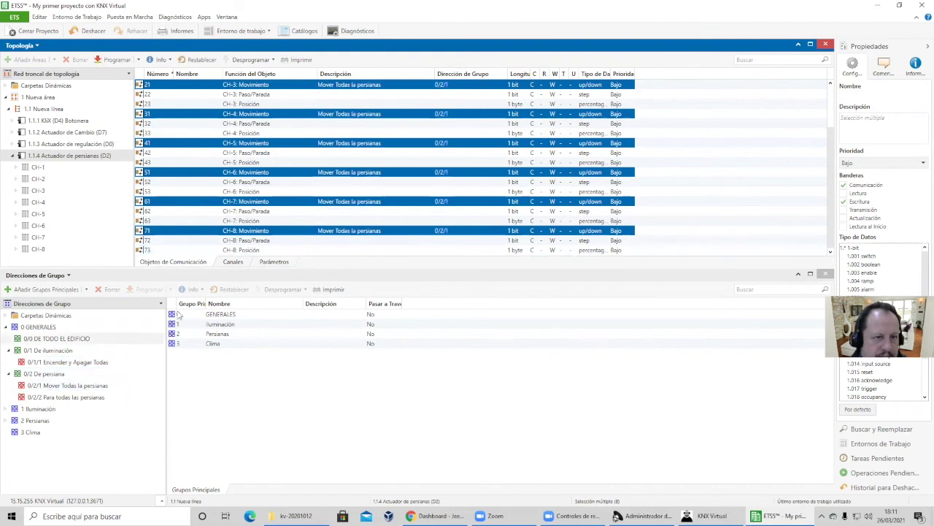
# Link the Paso/Parada objects of CH-1 to CH-8 of Actuador de persianas (D2) to group address 0/2/2 Para todas las persianas
pyautogui.click(256, 96)
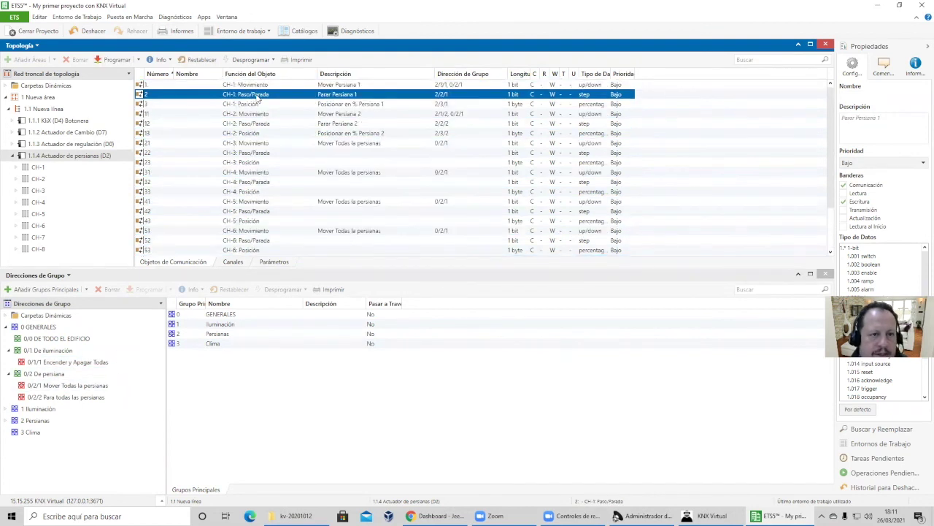
pyautogui.keyDown('ctrl'); pyautogui.click(268, 124); pyautogui.keyUp('ctrl')
pyautogui.keyDown('ctrl'); pyautogui.click(264, 152); pyautogui.keyUp('ctrl')
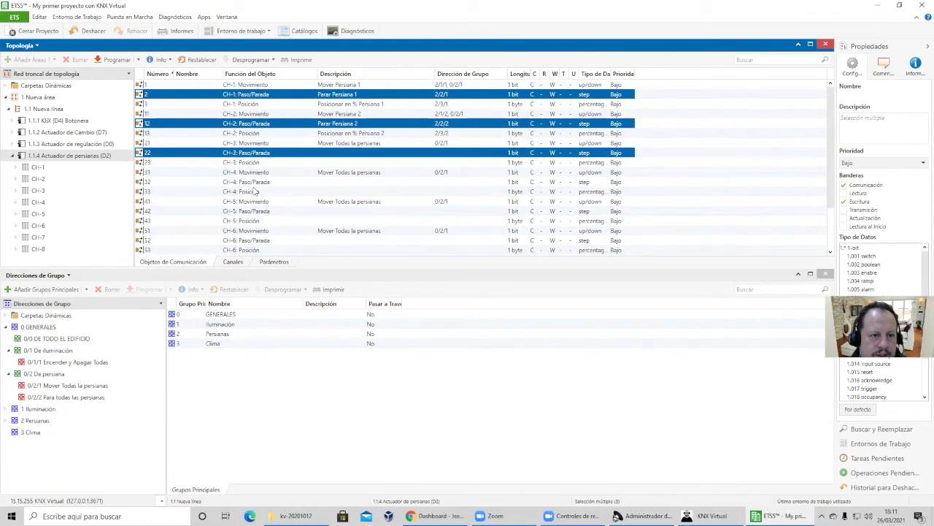
pyautogui.keyDown('ctrl'); pyautogui.click(258, 183); pyautogui.keyUp('ctrl')
pyautogui.keyDown('ctrl'); pyautogui.click(257, 212); pyautogui.keyUp('ctrl')
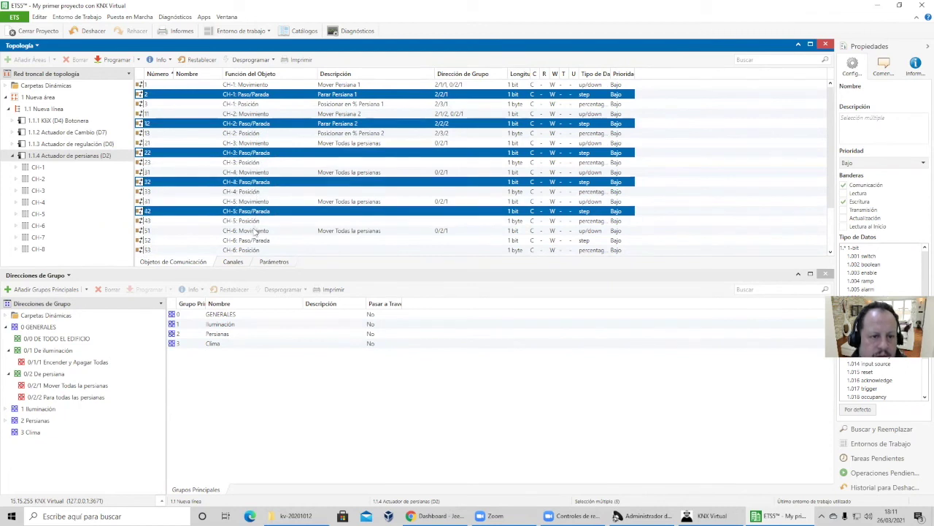
pyautogui.keyDown('ctrl'); pyautogui.click(256, 241); pyautogui.keyUp('ctrl')
pyautogui.scroll(-2, 264, 215)
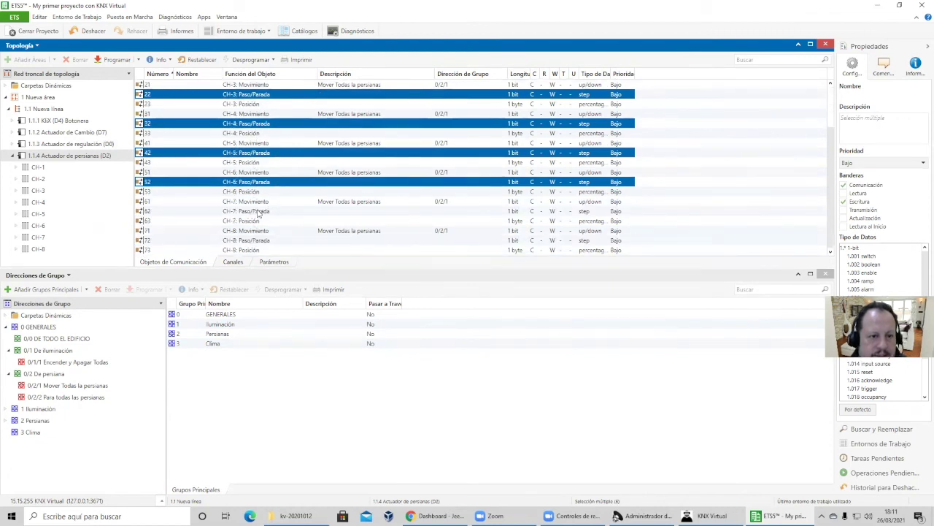
pyautogui.keyDown('ctrl'); pyautogui.click(257, 211); pyautogui.keyUp('ctrl')
pyautogui.keyDown('ctrl'); pyautogui.click(262, 240); pyautogui.keyUp('ctrl')
pyautogui.moveTo(195, 243); pyautogui.dragTo(118, 398)
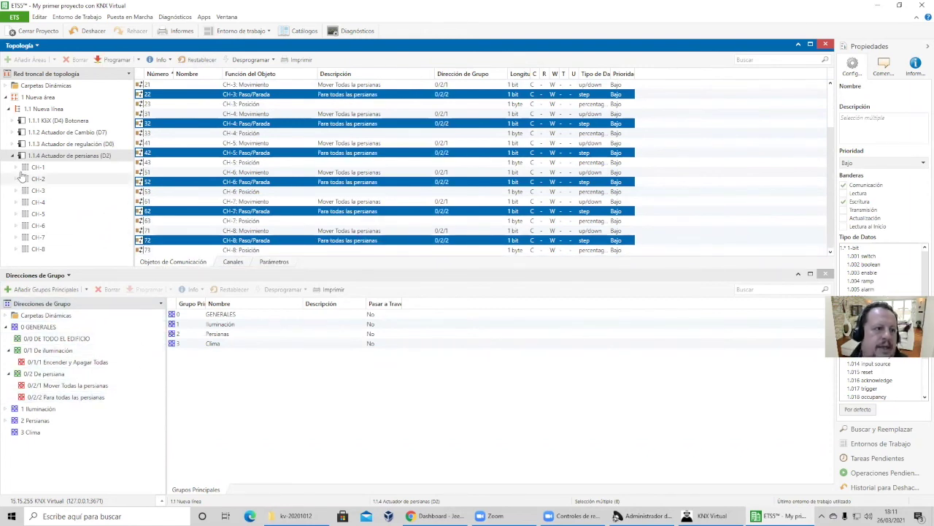
# Program the devices of line 1.1 Nueva línea and clear the operations history
pyautogui.click(21, 156)
pyautogui.click(40, 99)
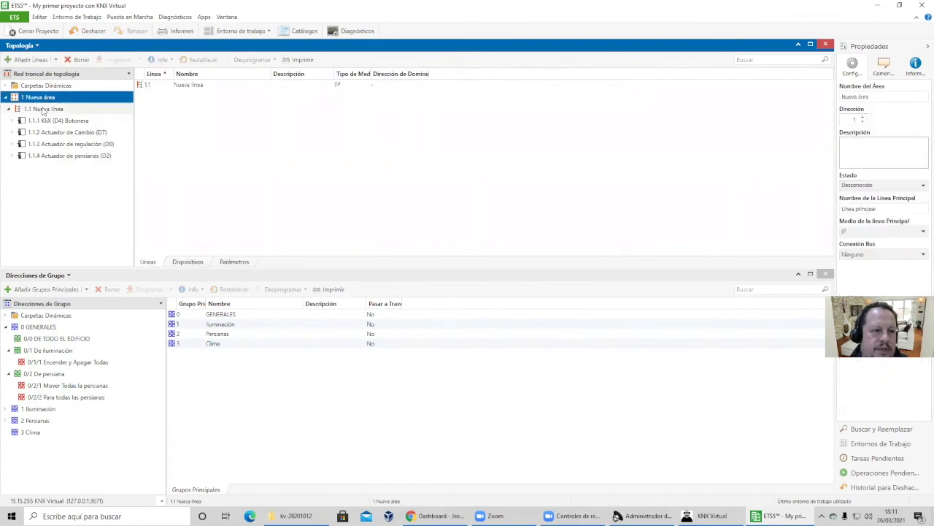
pyautogui.click(43, 109)
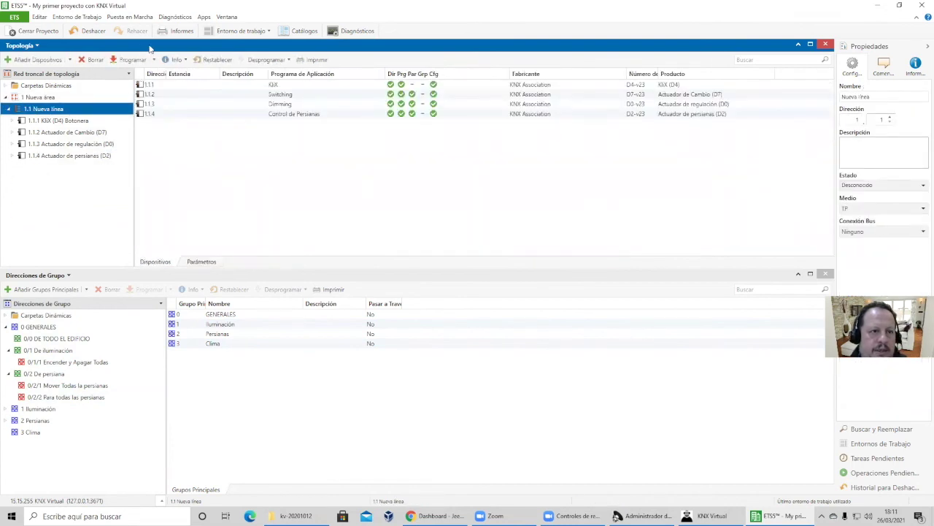
pyautogui.click(132, 60)
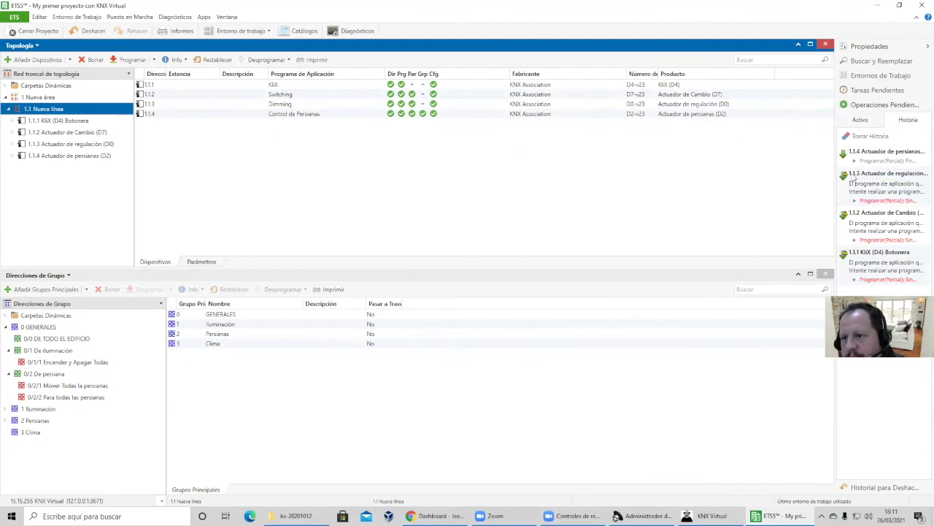
pyautogui.click(869, 138)
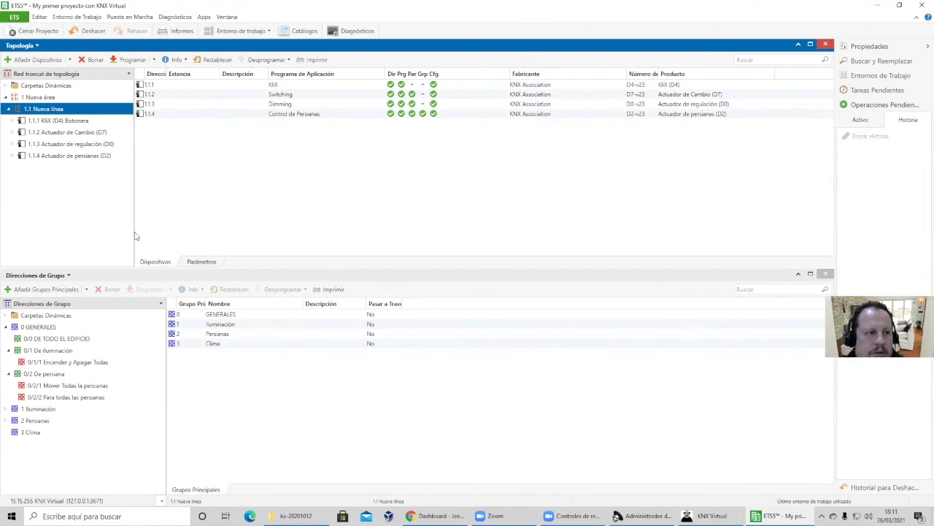
# Start a full programming (Programar todo) of the 1.1.1 KliX (D4) Botonera
pyautogui.click(93, 122)
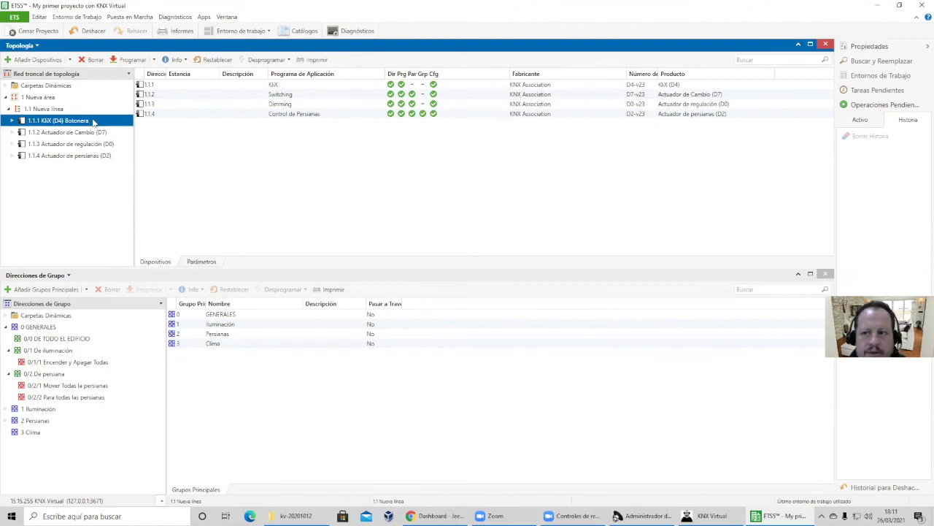
pyautogui.rightClick(94, 121)
pyautogui.moveTo(138, 129)
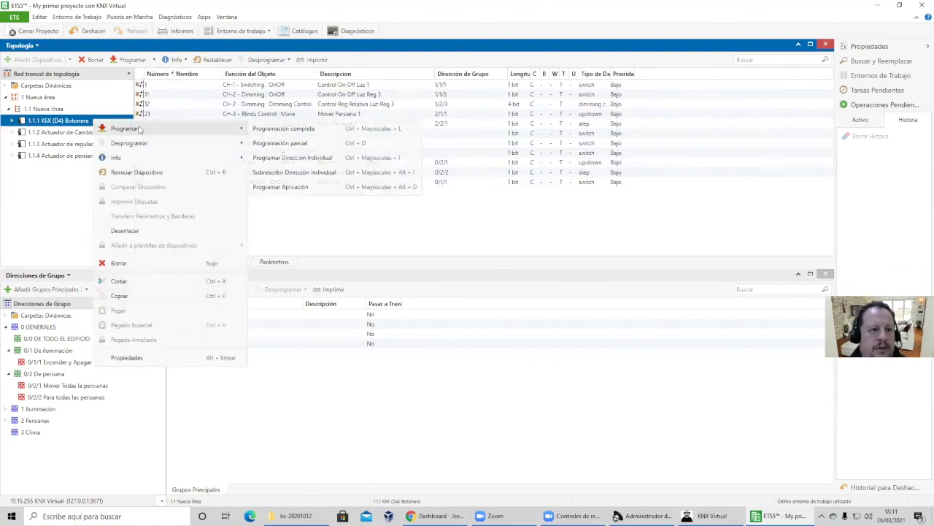
pyautogui.click(155, 60)
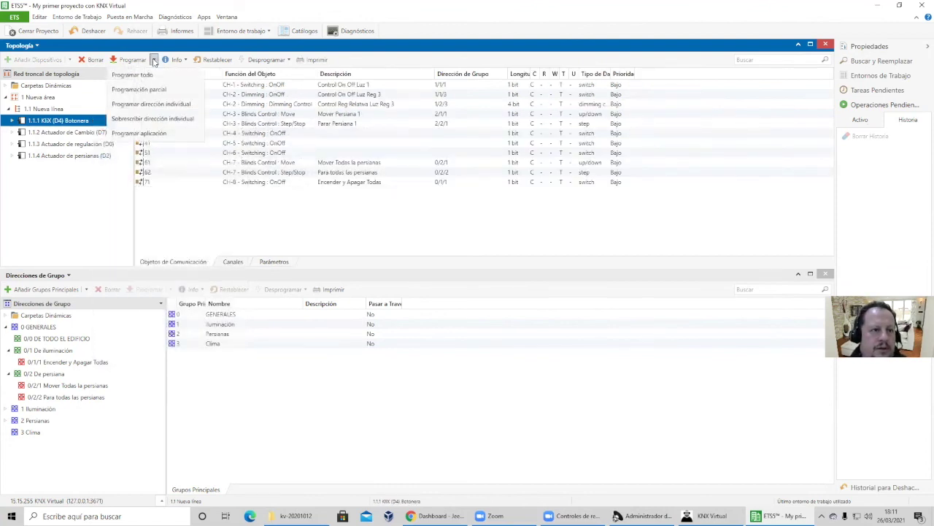
pyautogui.click(160, 75)
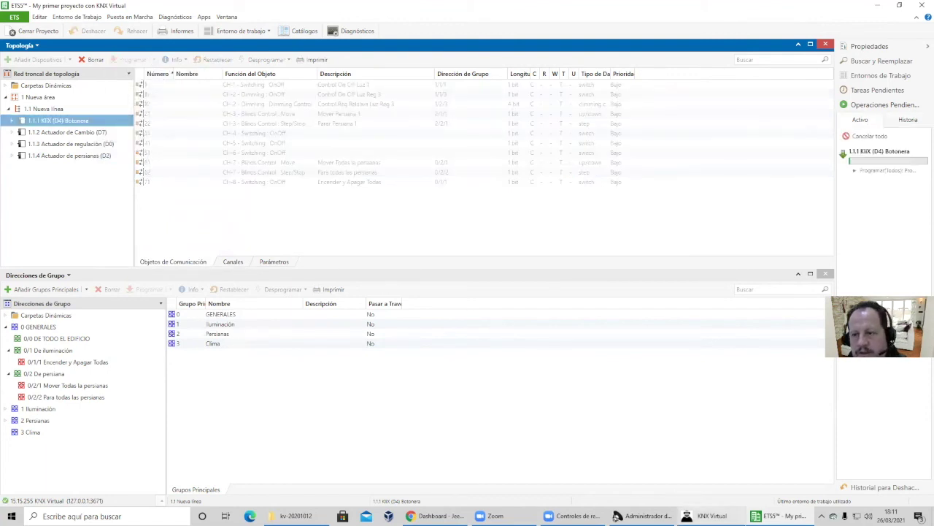
# Switch to KNX Virtual, show the Devices / Topology view and activate the programming button of device D4
pyautogui.click(711, 516)
pyautogui.click(280, 43)
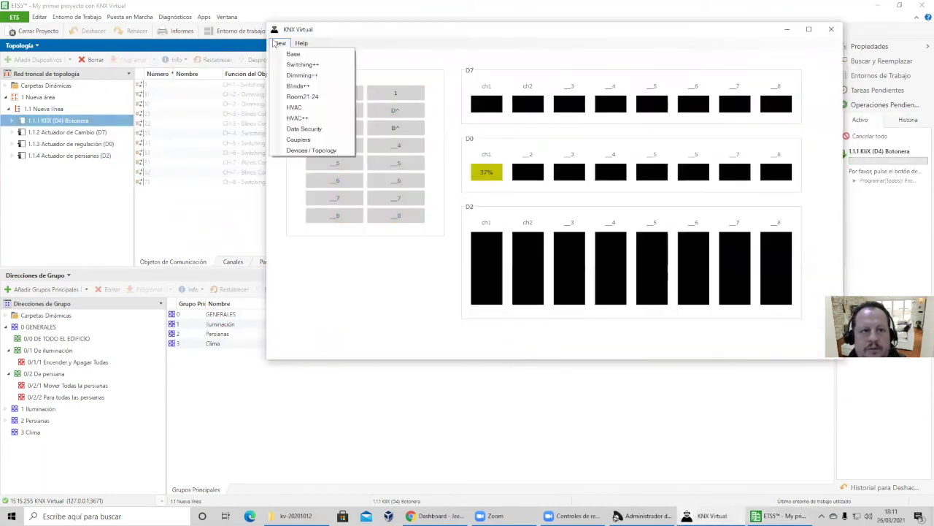
pyautogui.click(298, 151)
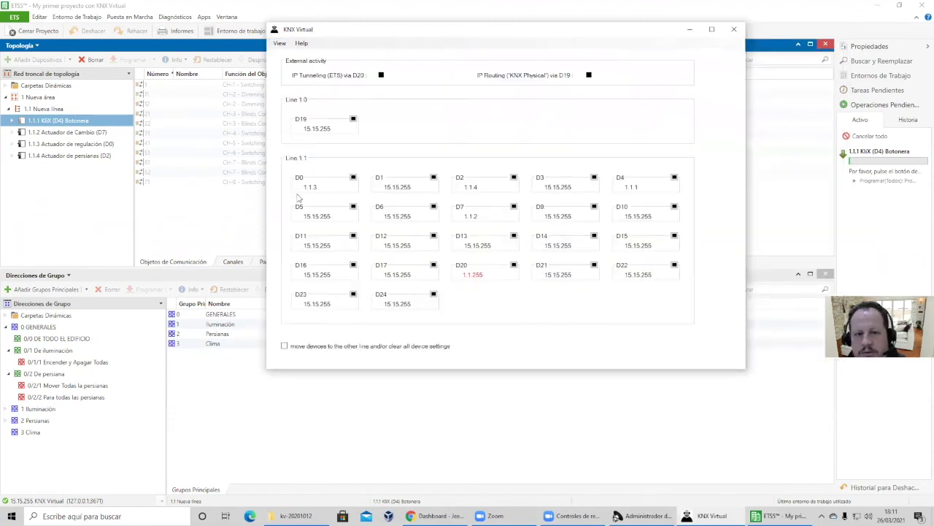
pyautogui.click(675, 178)
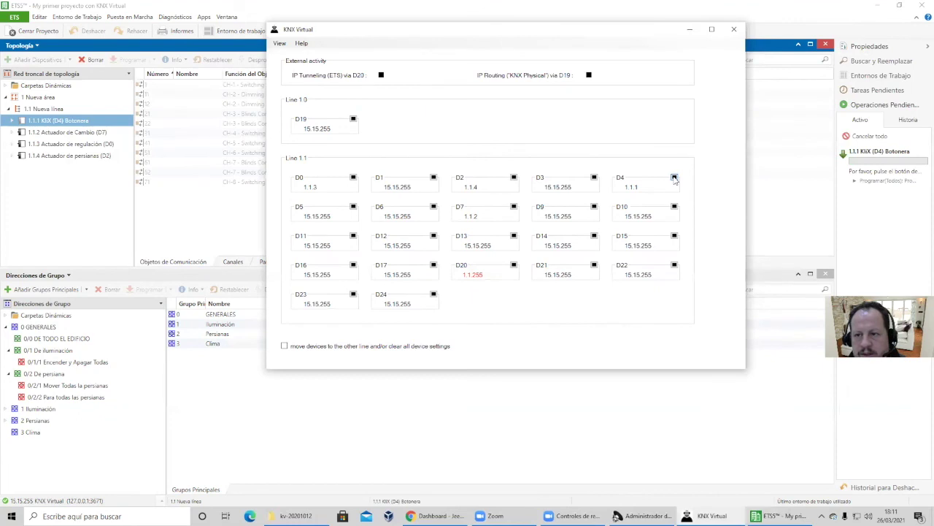
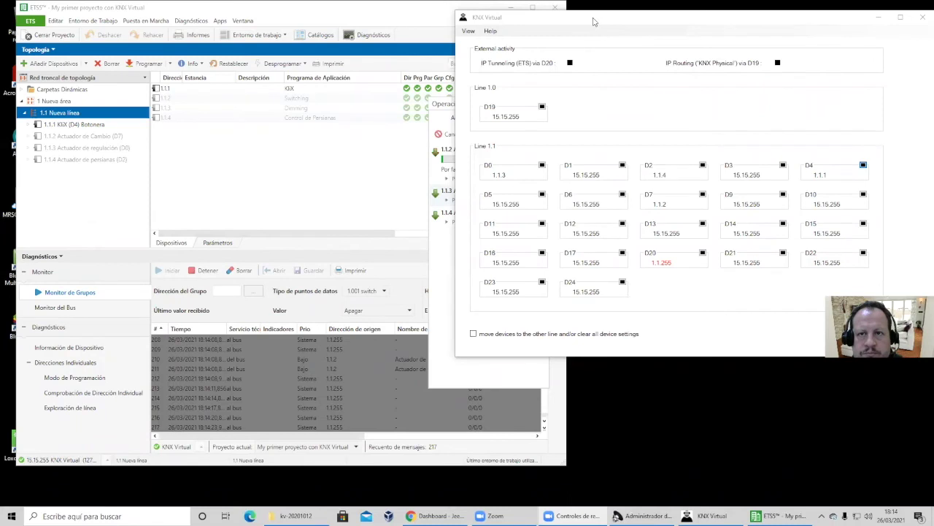
# Reposition the KNX Virtual window beside ETS and activate the programming buttons of devices D7, D0 and D2 as each download requests it
pyautogui.click(598, 21)
pyautogui.moveTo(601, 21); pyautogui.dragTo(711, 31)
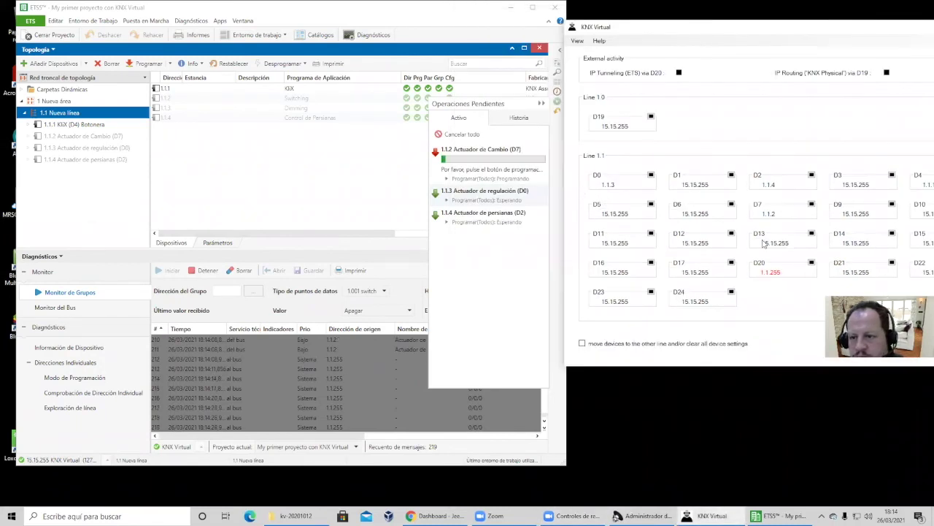
pyautogui.click(811, 205)
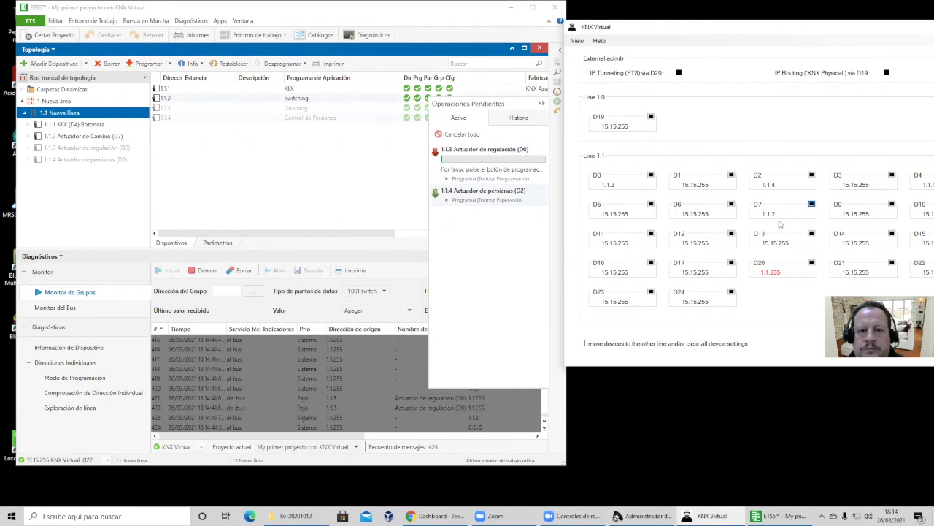
pyautogui.click(651, 177)
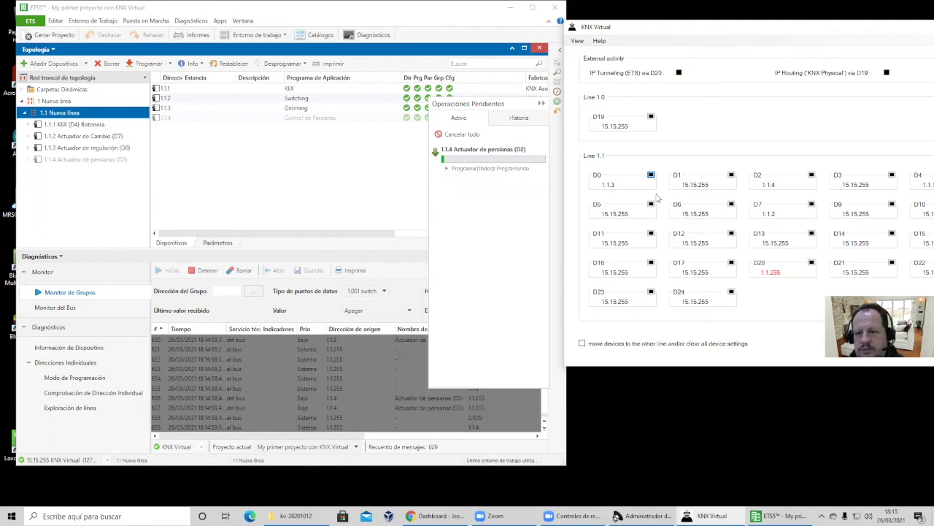
pyautogui.click(811, 175)
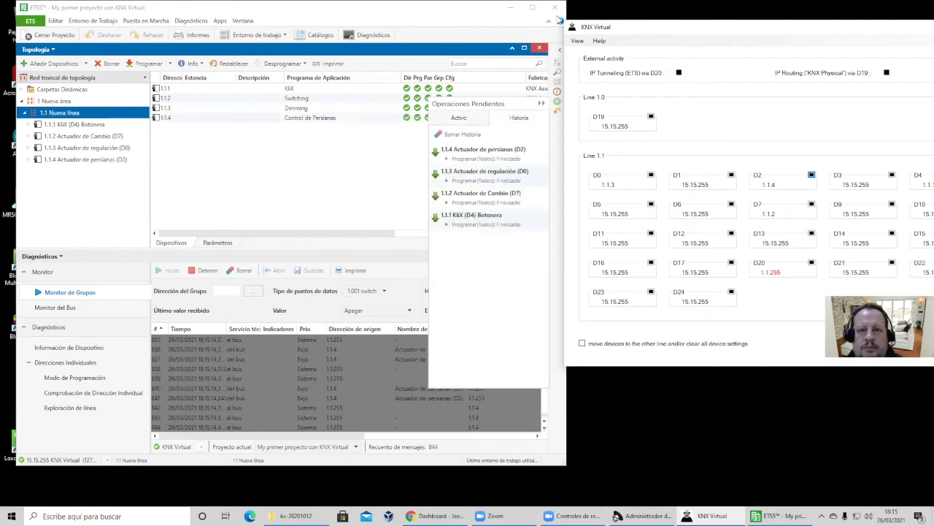
# Show the Base view in KNX Virtual and test switching D7 channel 1 with D4's first 0/1 button pair
pyautogui.click(577, 41)
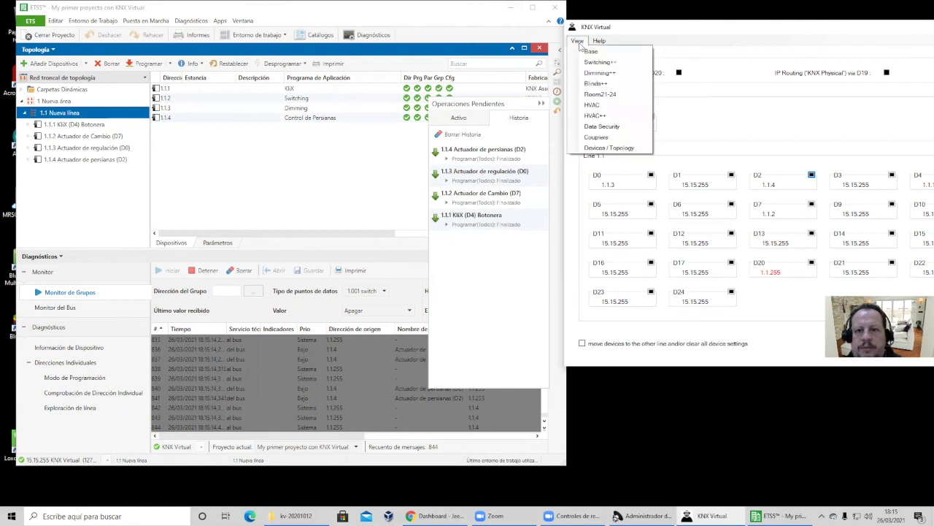
pyautogui.click(591, 53)
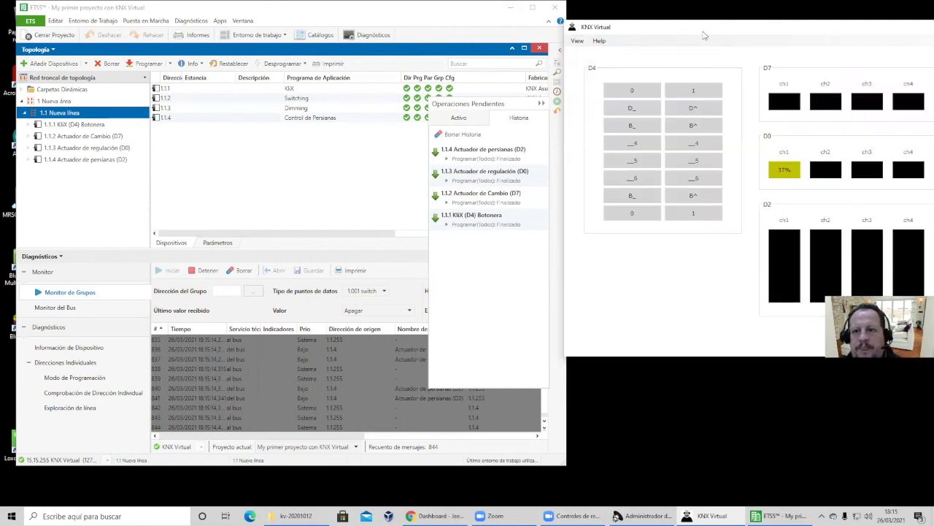
pyautogui.moveTo(714, 29); pyautogui.dragTo(622, 24)
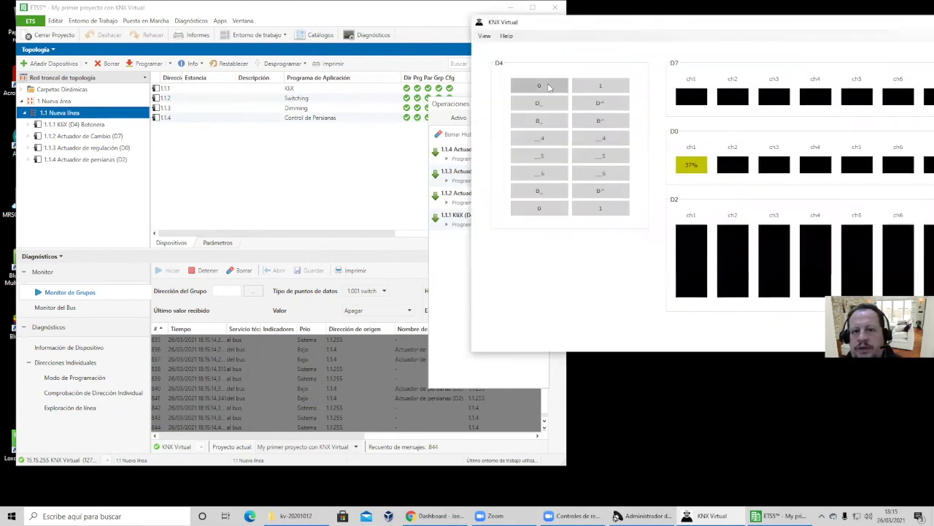
pyautogui.click(539, 86)
pyautogui.click(597, 90)
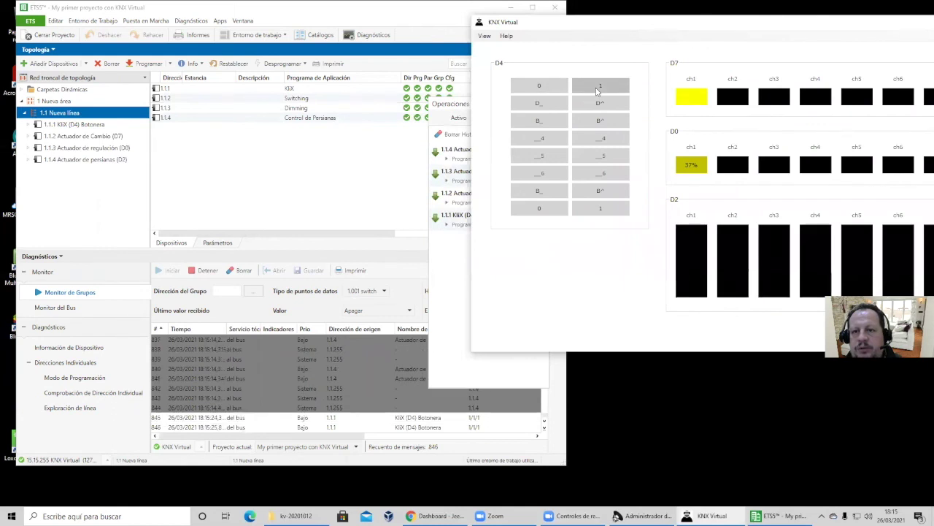
pyautogui.click(597, 89)
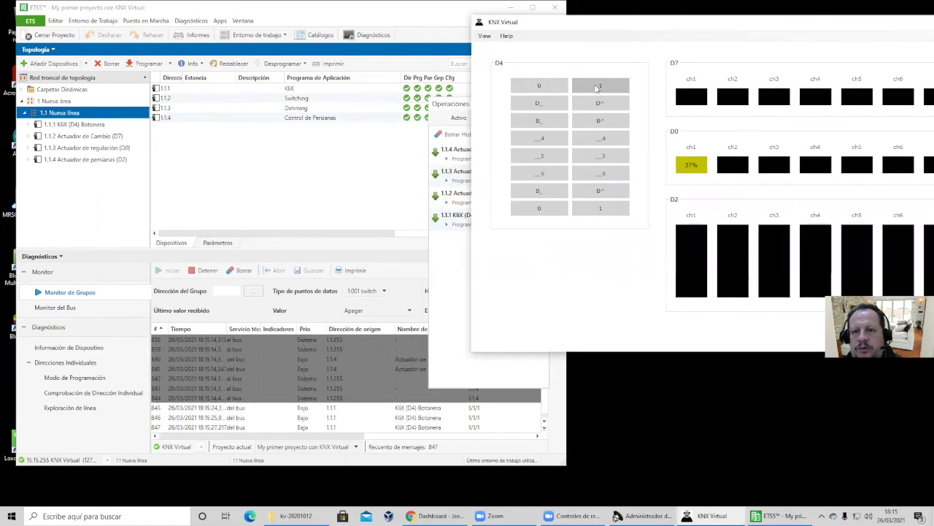
pyautogui.click(597, 89)
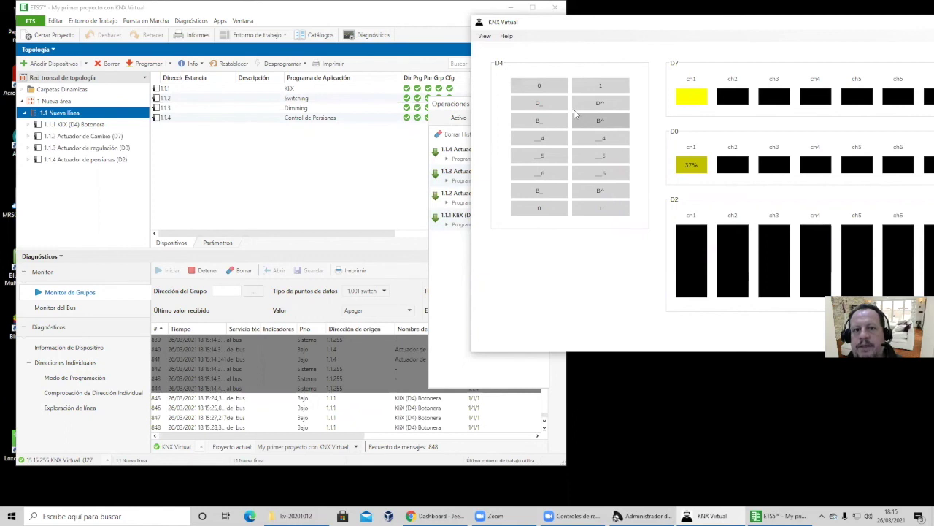
# Test switching and dimming of D0 channel 1 with the D_ and D^ buttons of D4
pyautogui.click(592, 106)
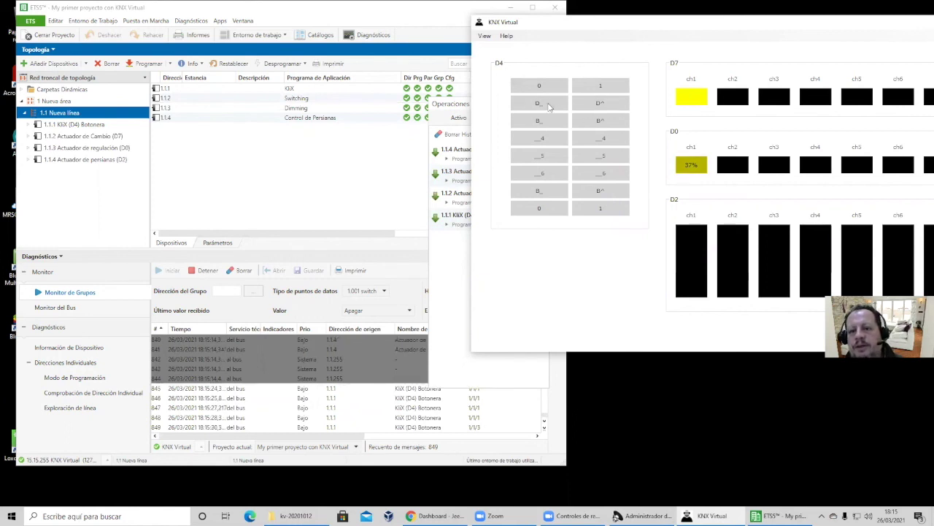
pyautogui.click(590, 109)
pyautogui.click(600, 106)
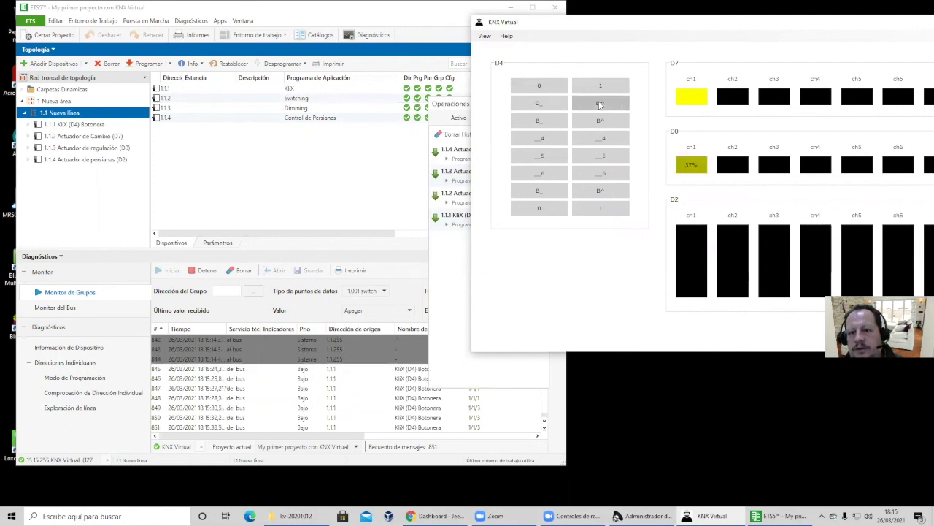
pyautogui.click(541, 104)
pyautogui.click(567, 106)
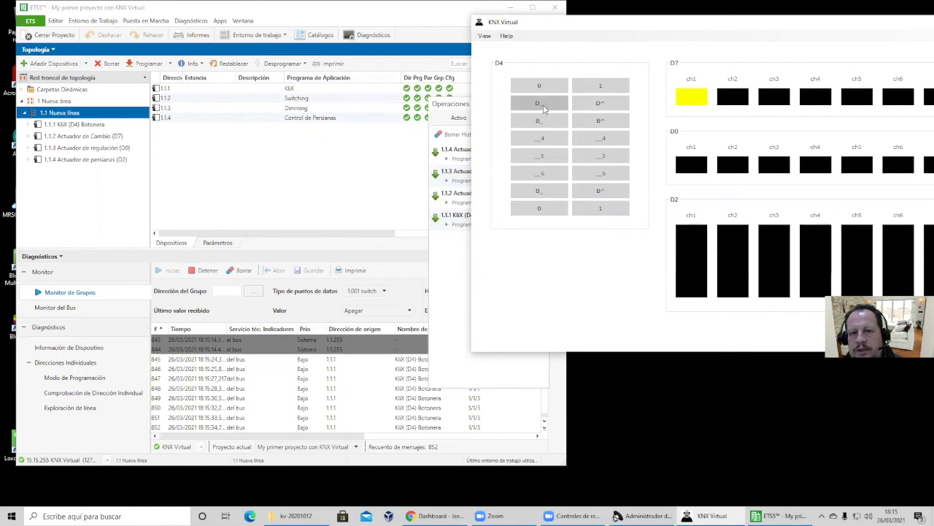
pyautogui.click(603, 104)
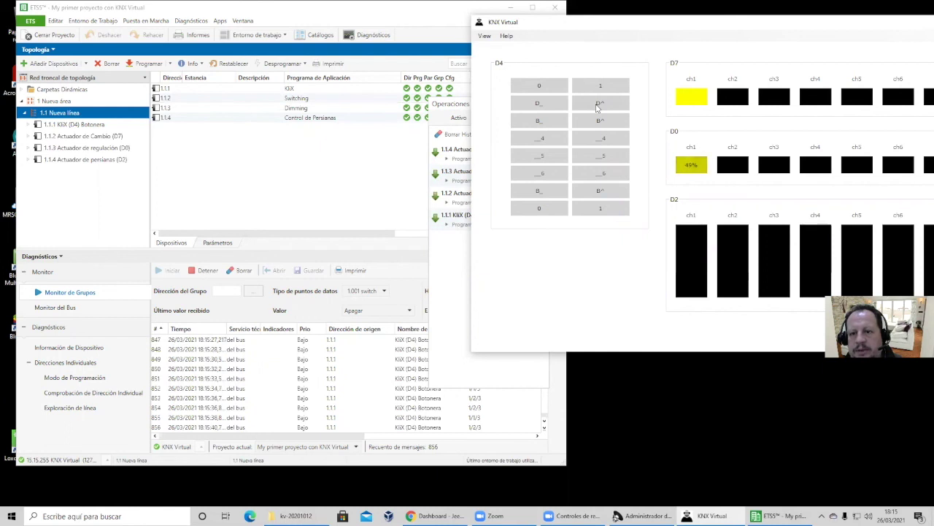
pyautogui.click(597, 107)
pyautogui.click(544, 105)
# Test raising and lowering the D2 channel 1 blind with D4's third-row B^ and B_ buttons
pyautogui.click(598, 121)
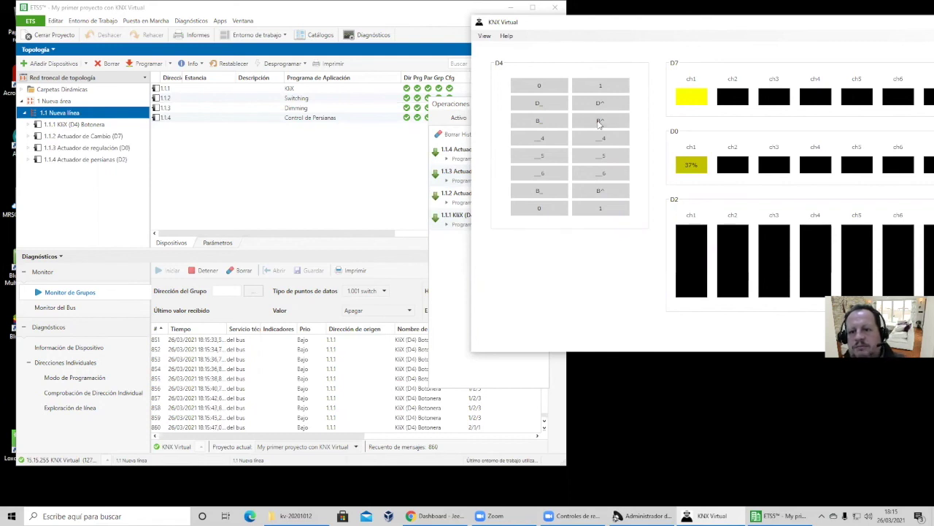
pyautogui.click(539, 121)
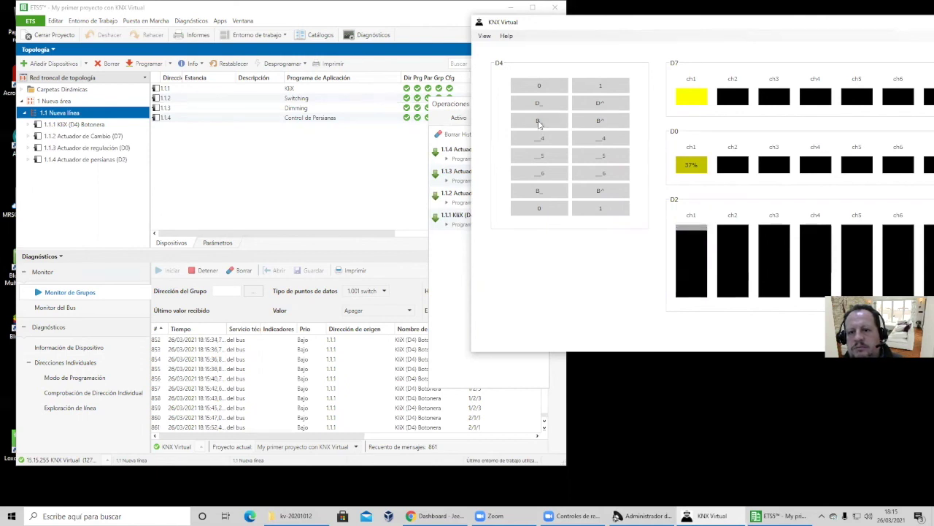
pyautogui.click(539, 122)
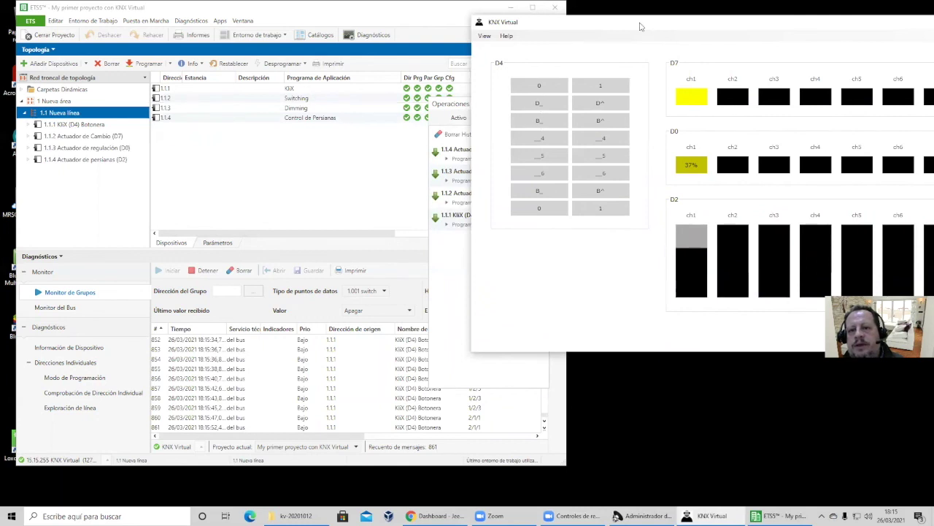
# Bring all actuator channels into view and test the general lighting on/off with D4's last 0/1 button pair
pyautogui.moveTo(636, 27); pyautogui.dragTo(448, 21)
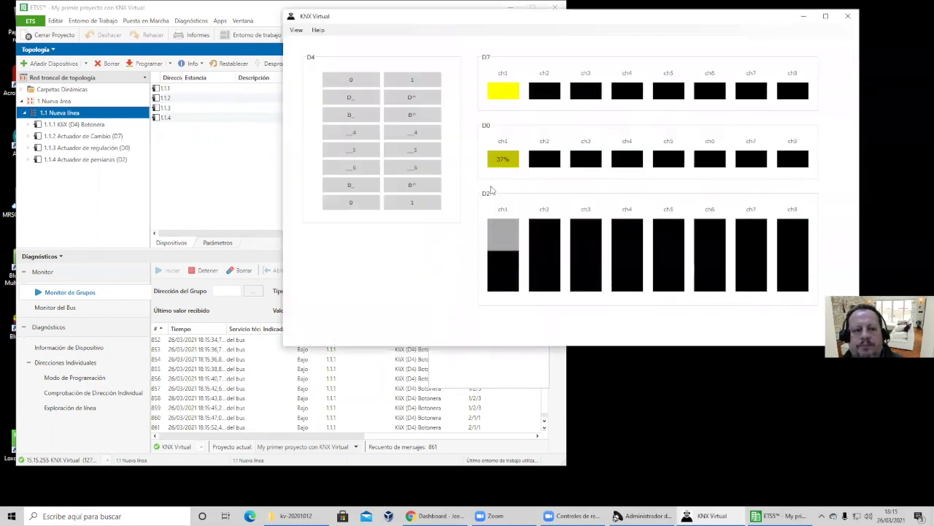
pyautogui.click(414, 203)
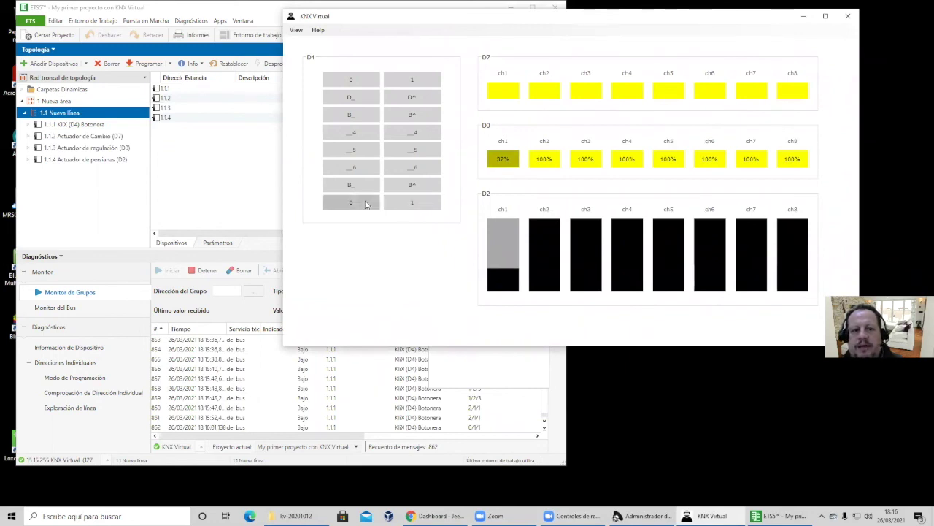
pyautogui.click(366, 204)
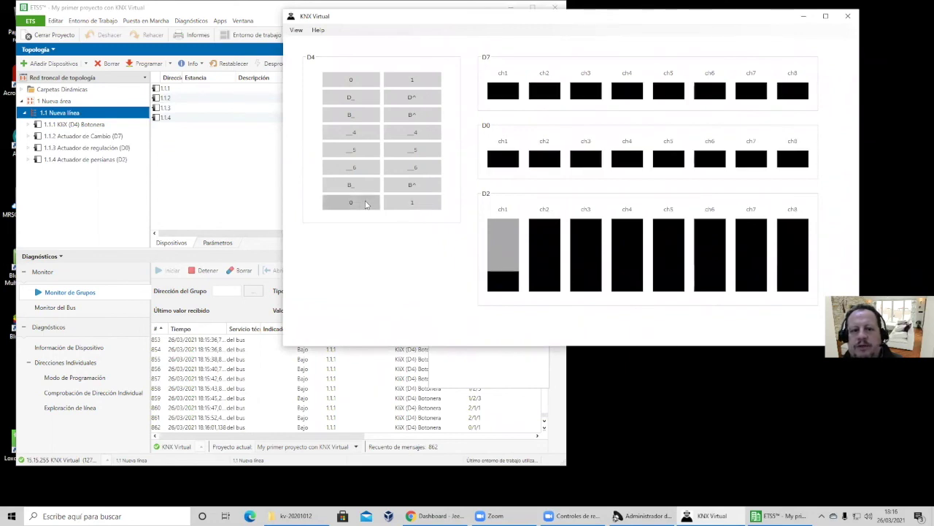
pyautogui.click(409, 204)
pyautogui.click(360, 208)
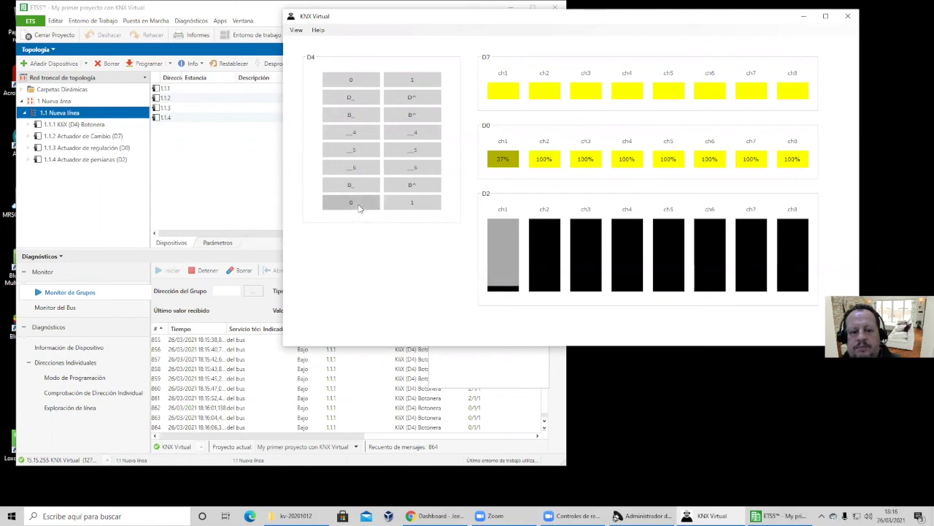
pyautogui.click(391, 206)
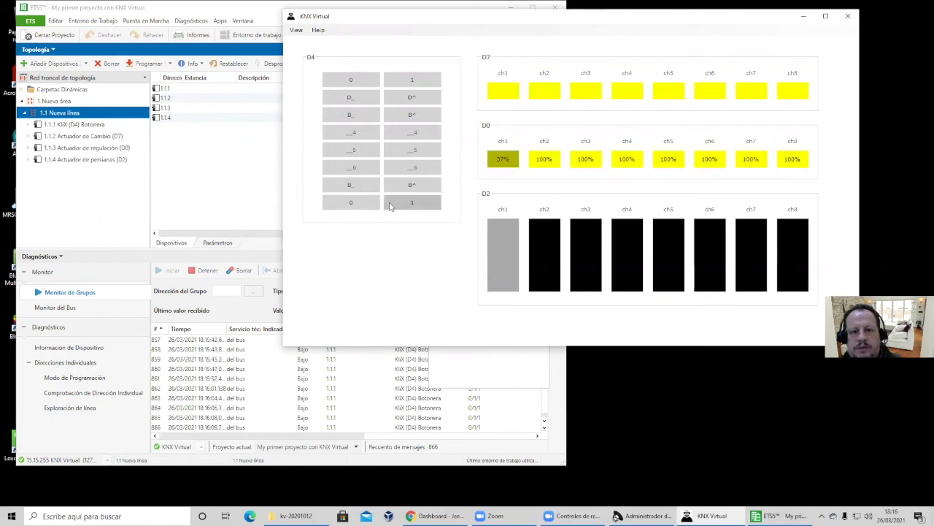
# Test the general blinds control on all D2 channels with D4's seventh-row B^ and B_ buttons
pyautogui.click(413, 185)
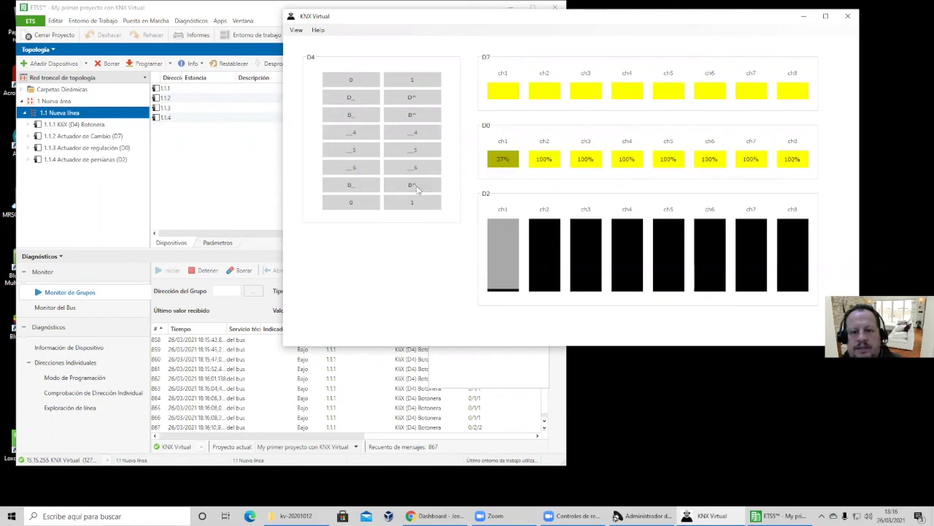
pyautogui.click(417, 188)
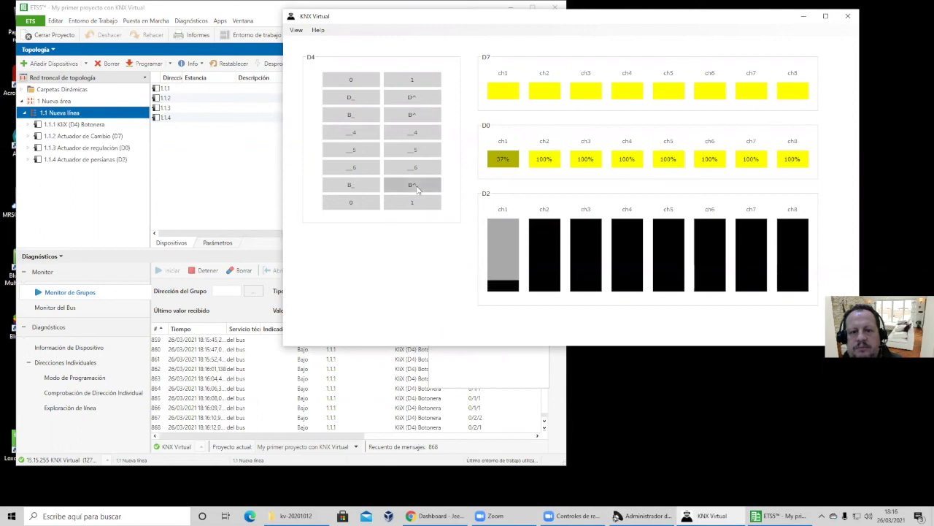
pyautogui.click(357, 187)
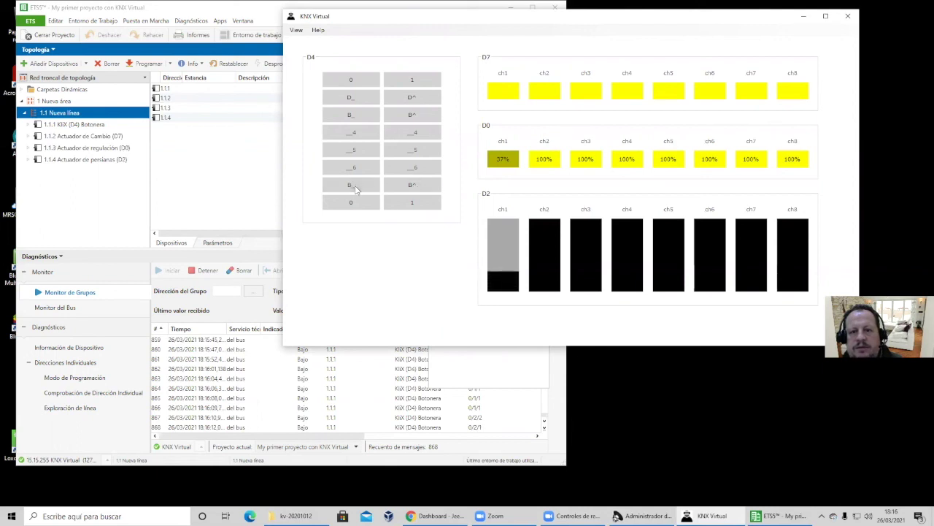
pyautogui.click(357, 186)
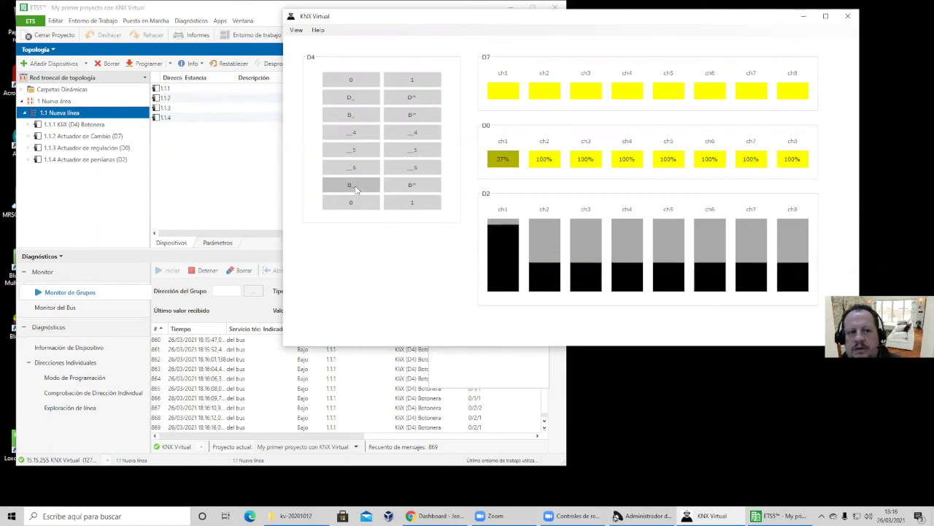
# Switch to ETS and display the communication objects of 1.1.4 Actuador de persianas (D2) to check their group addresses
pyautogui.click(69, 160)
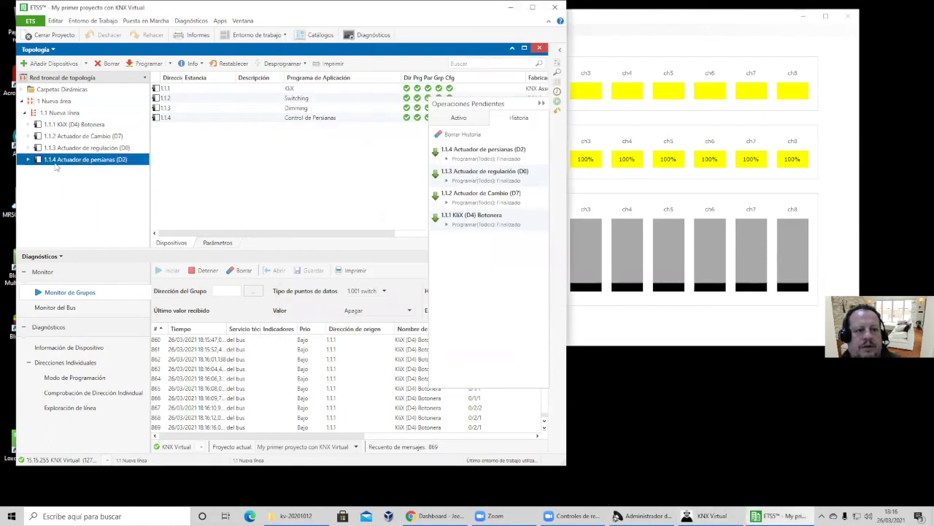
pyautogui.doubleClick(55, 164)
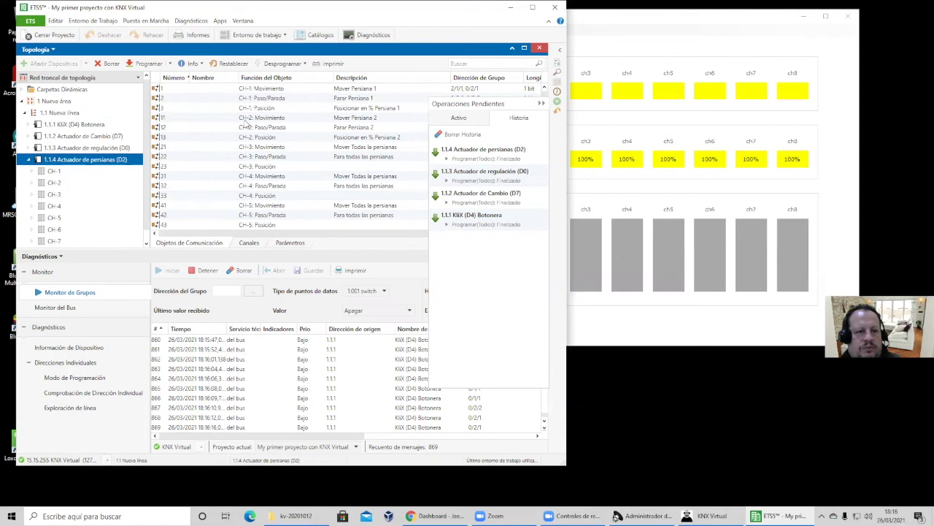
# Return to KNX Virtual and repeat the up and down movement of all D2 blinds with D4's general B_ and B^ buttons
pyautogui.click(610, 207)
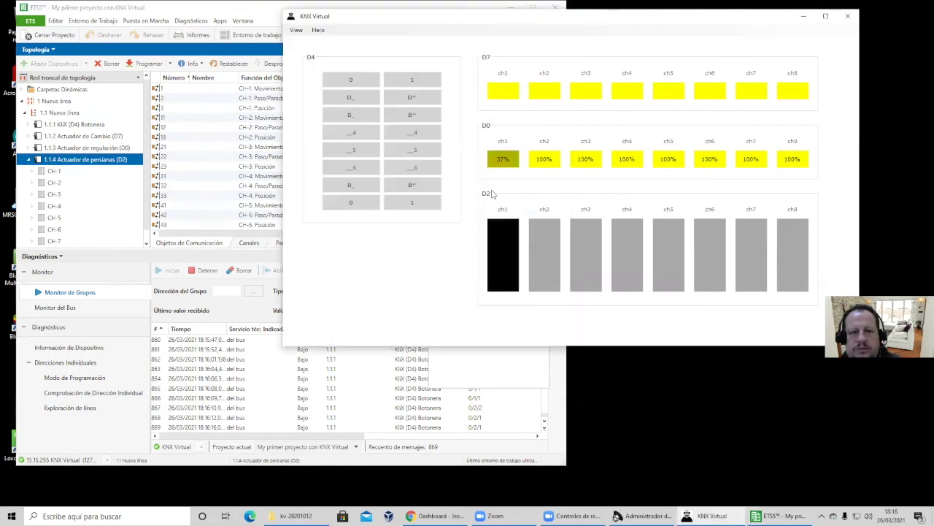
pyautogui.click(354, 187)
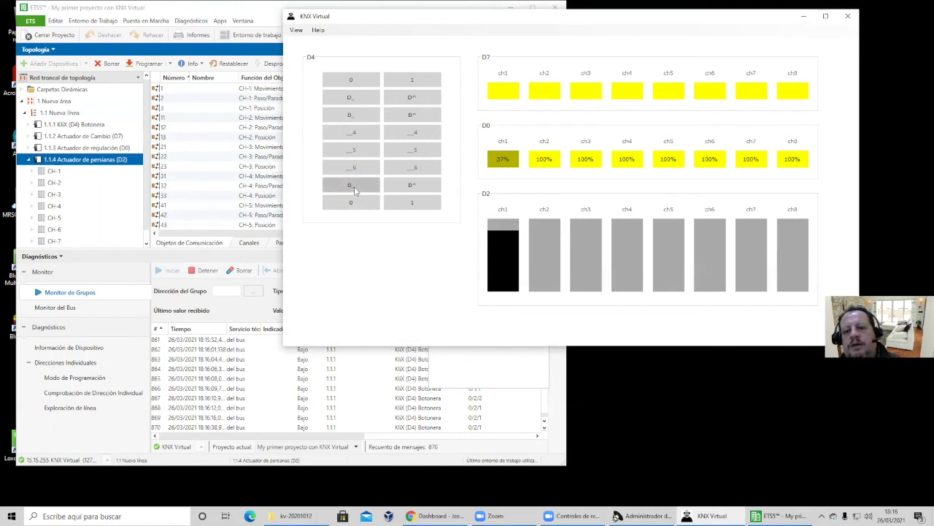
pyautogui.click(413, 189)
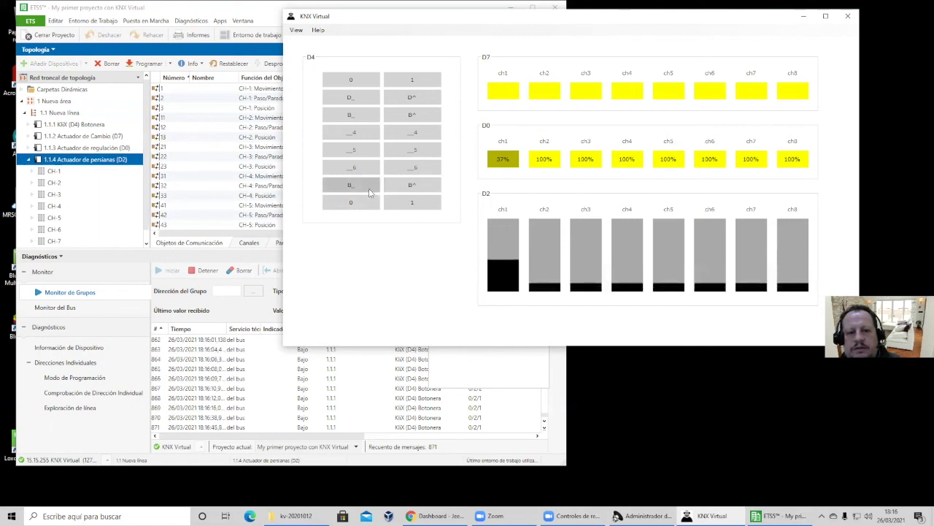
pyautogui.click(422, 188)
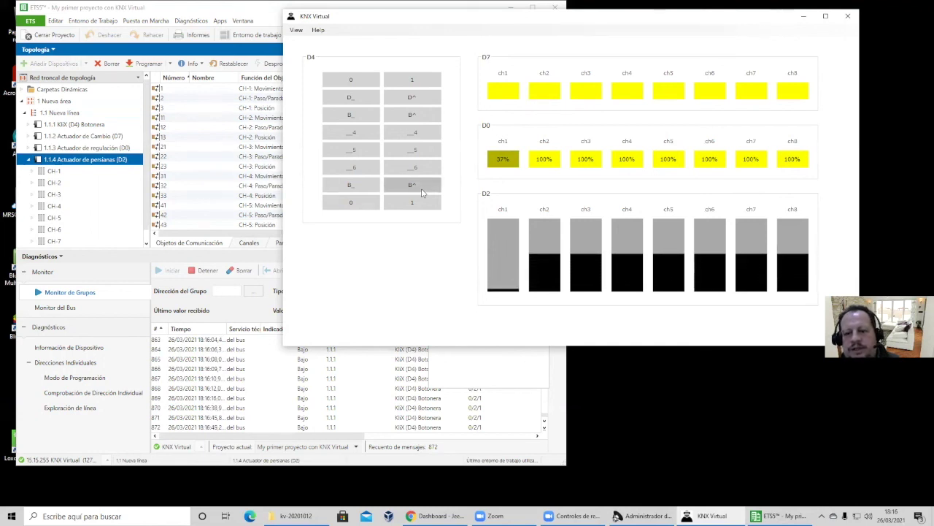
pyautogui.click(364, 188)
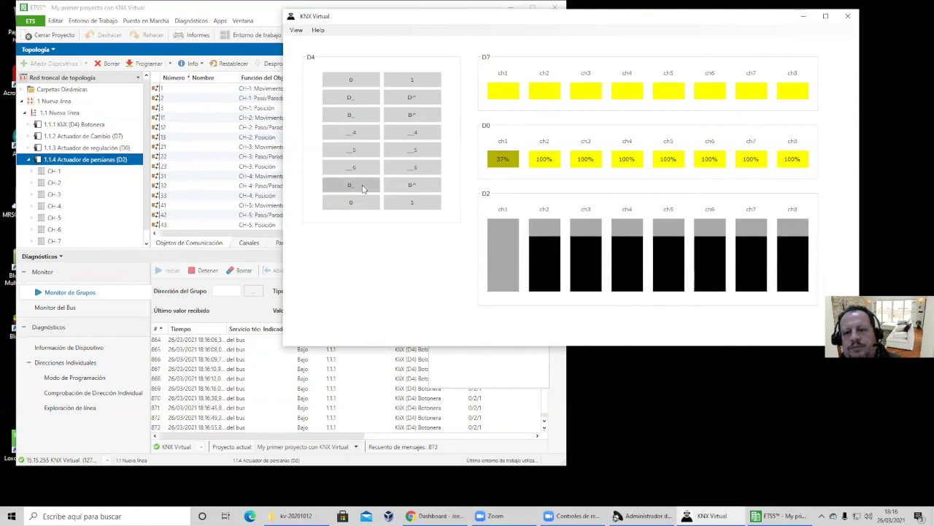
pyautogui.click(358, 189)
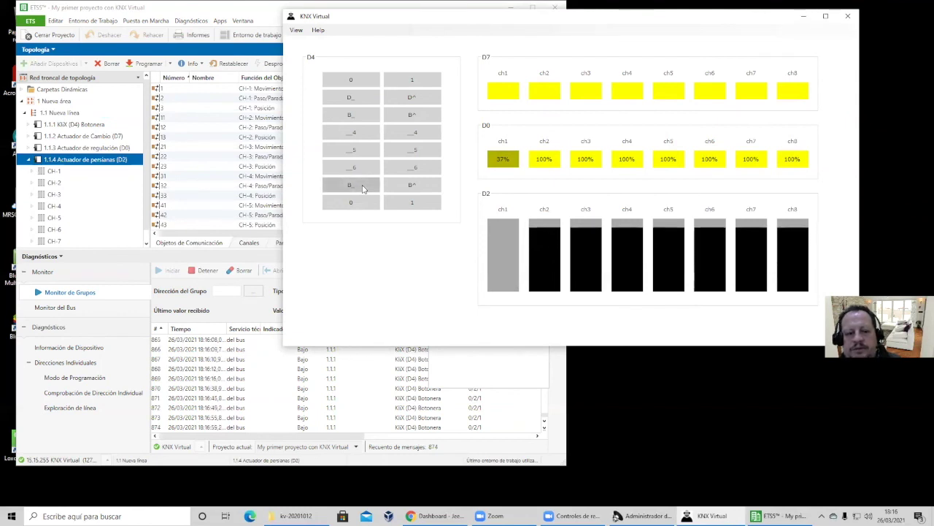
# Test lowering, stopping and raising all D2 blinds with D4's general B_ and B^ buttons in the seventh row
pyautogui.click(351, 190)
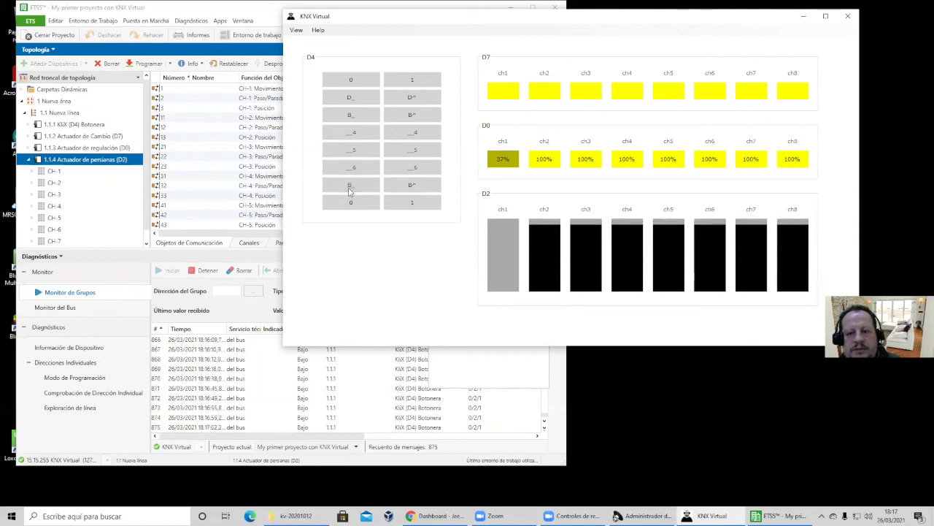
pyautogui.click(350, 188)
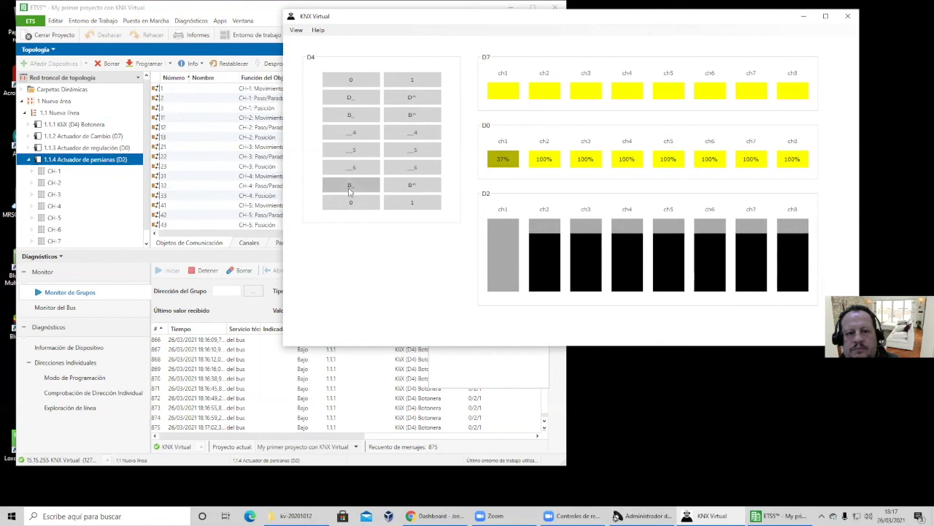
pyautogui.click(411, 186)
pyautogui.click(413, 187)
pyautogui.click(412, 189)
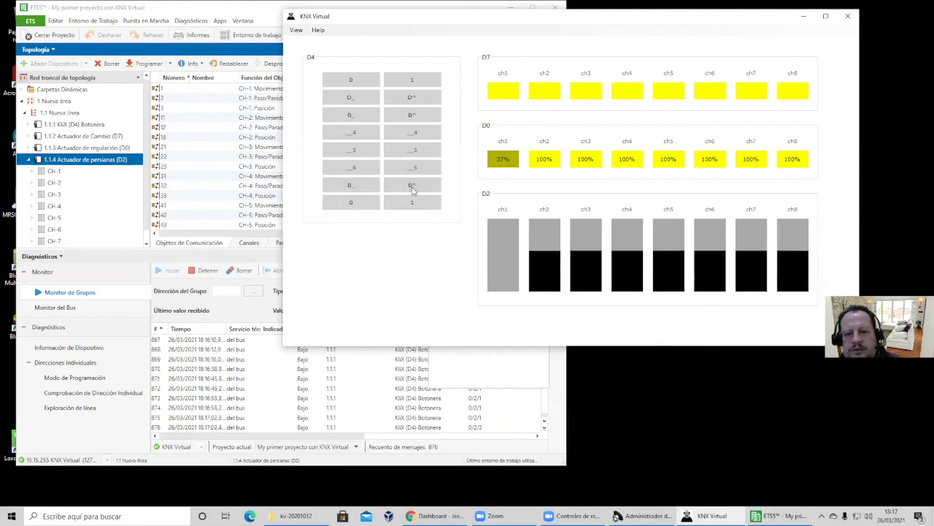
pyautogui.click(412, 187)
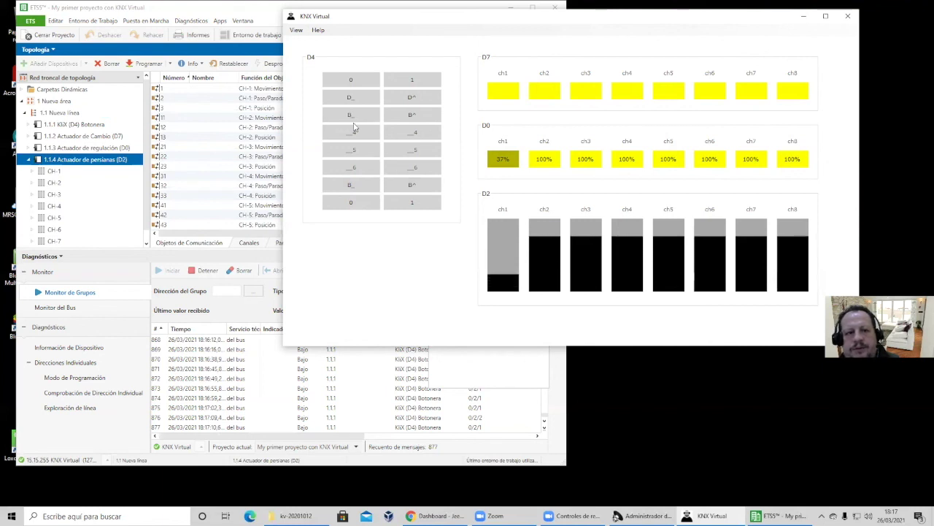
# Turn all D7 and D0 lights off and on repeatedly with D4's last-row 0/1 buttons, ending with them on
pyautogui.click(353, 204)
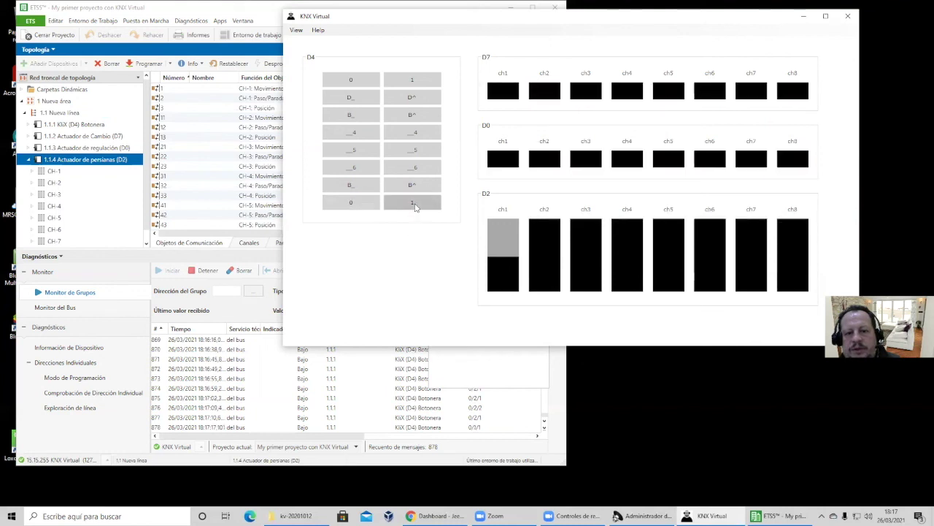
pyautogui.click(413, 204)
pyautogui.click(354, 203)
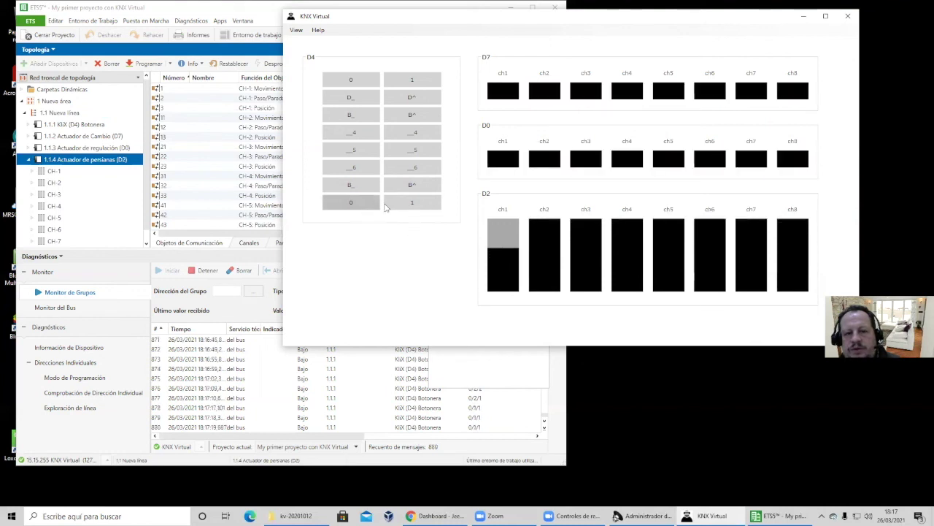
pyautogui.click(411, 207)
pyautogui.click(355, 205)
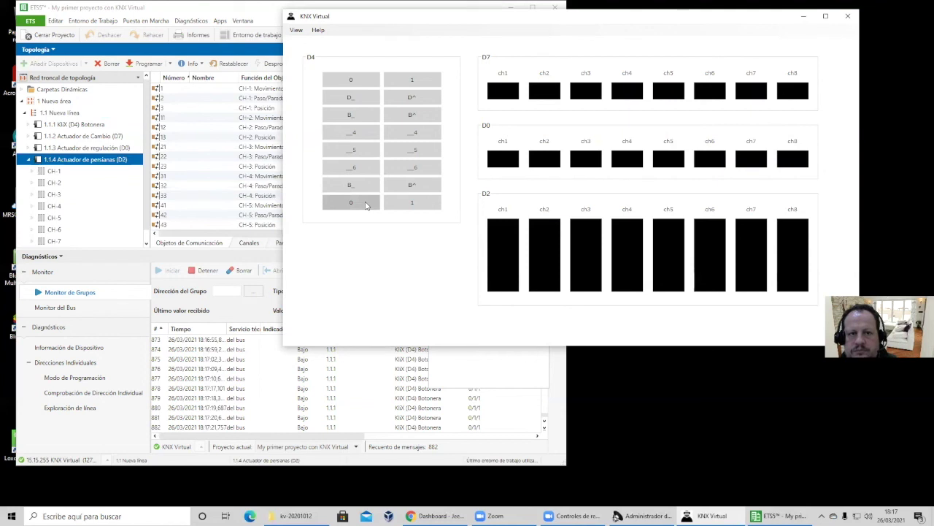
pyautogui.click(411, 204)
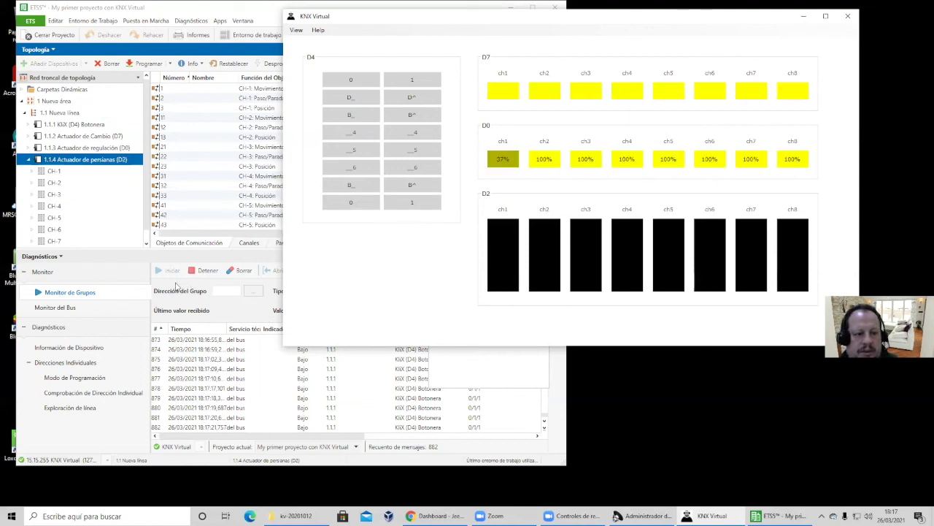
# Switch to ETS, write 30 % to 2/3/2 Posicionar en % Persiana 2 from the group monitor, and move the KNX Virtual window aside
pyautogui.click(182, 260)
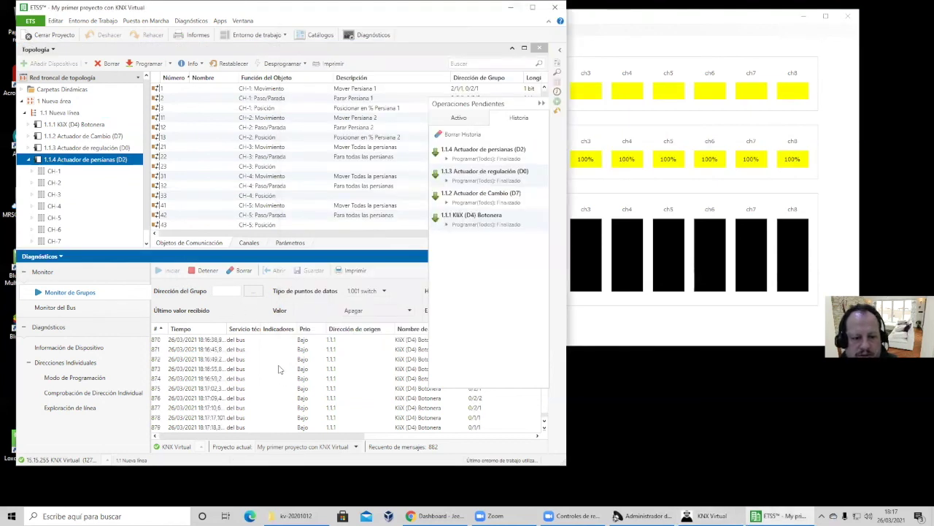
pyautogui.scroll(10, 278, 370)
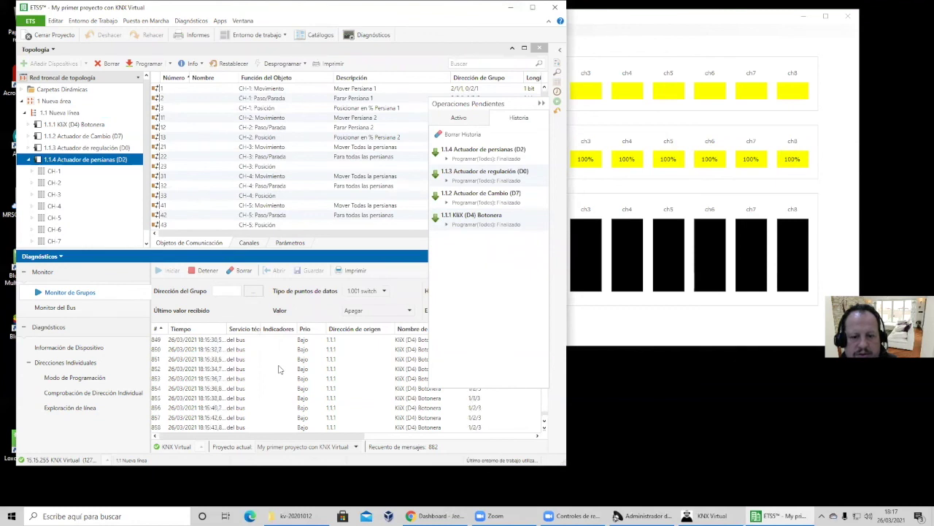
pyautogui.scroll(-10, 278, 369)
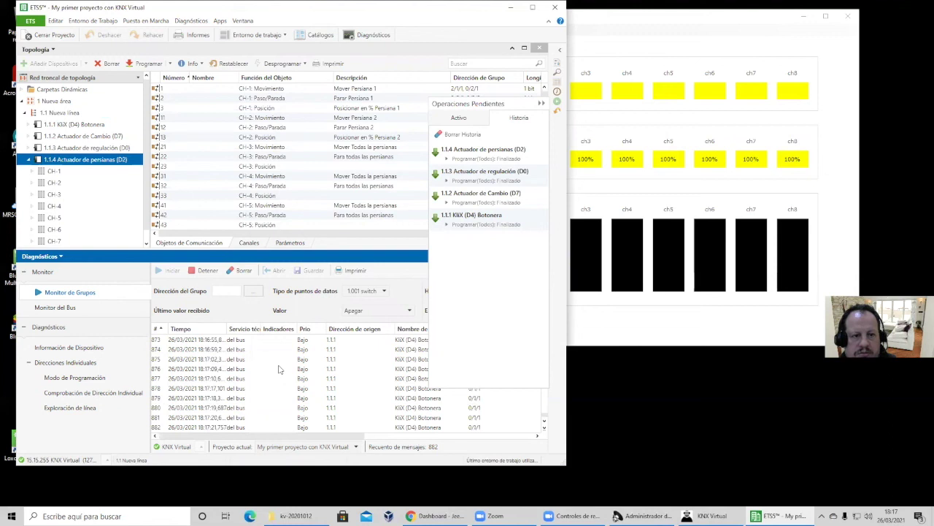
pyautogui.click(252, 291)
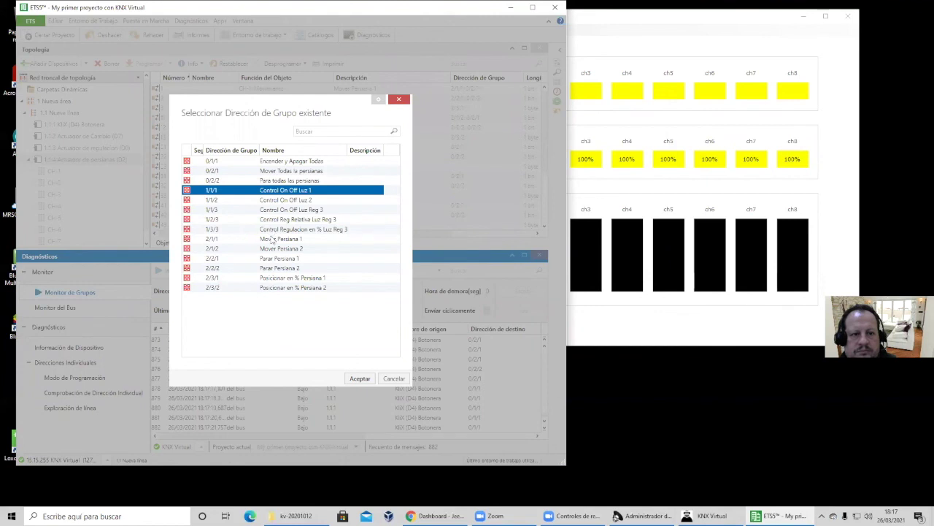
pyautogui.click(283, 288)
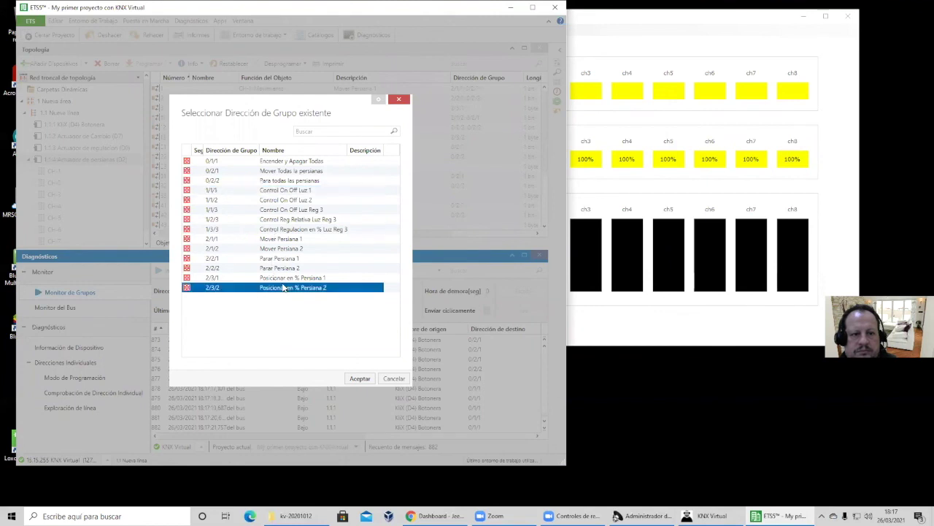
pyautogui.click(360, 376)
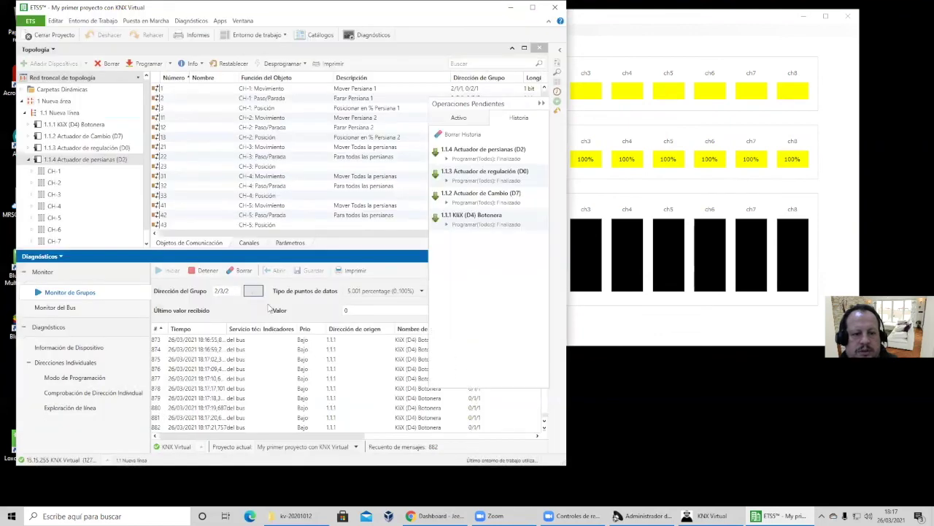
pyautogui.click(365, 310)
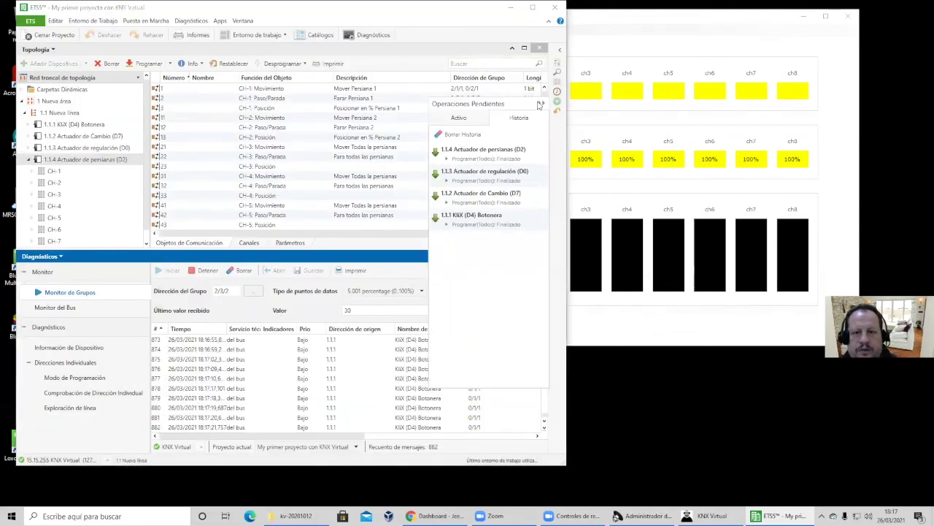
pyautogui.click(541, 105)
pyautogui.click(529, 292)
pyautogui.click(656, 23)
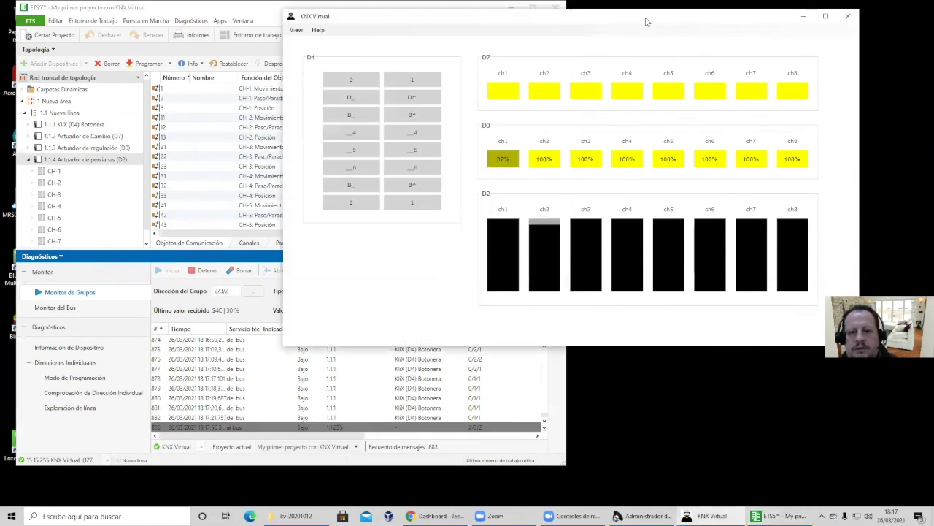
pyautogui.moveTo(646, 22); pyautogui.dragTo(822, 30)
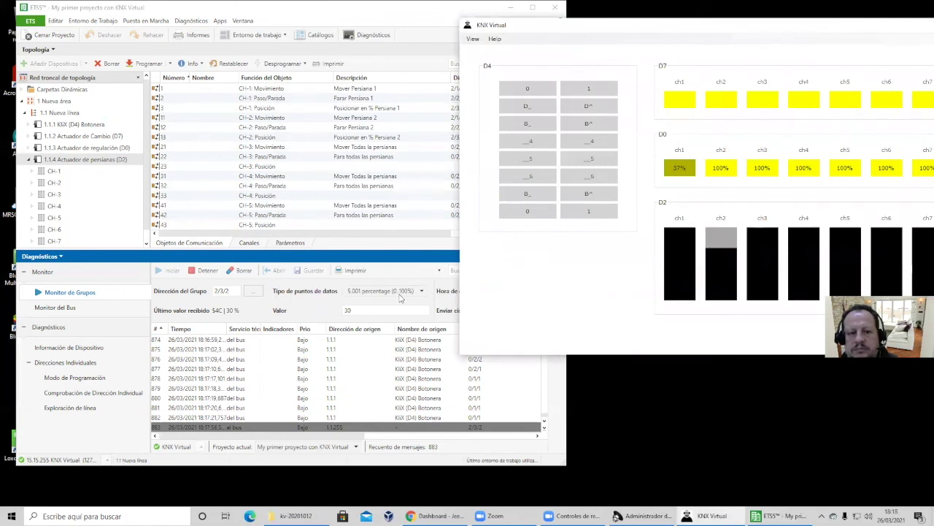
# Choose group address 0/2/1 Mover Todas la persianas in the group monitor and write the value Abajo to it
pyautogui.click(250, 292)
pyautogui.click(250, 293)
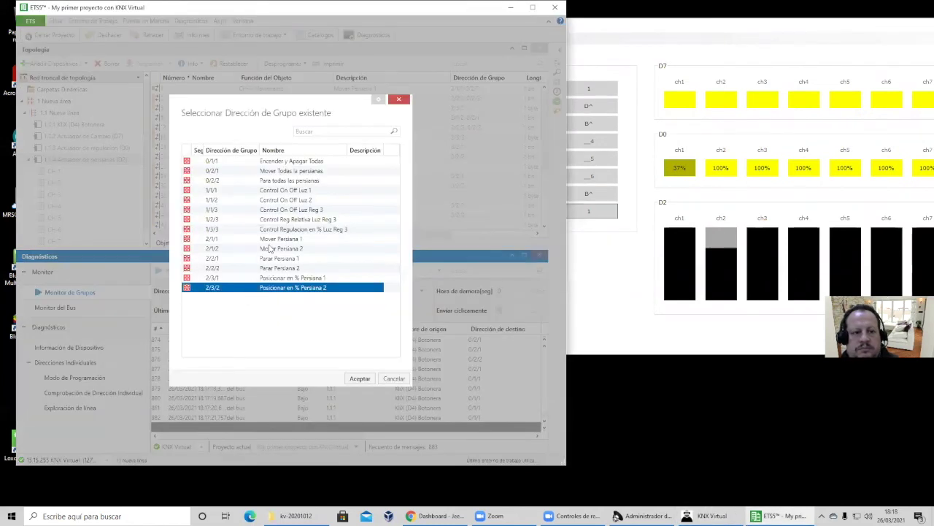
pyautogui.click(280, 279)
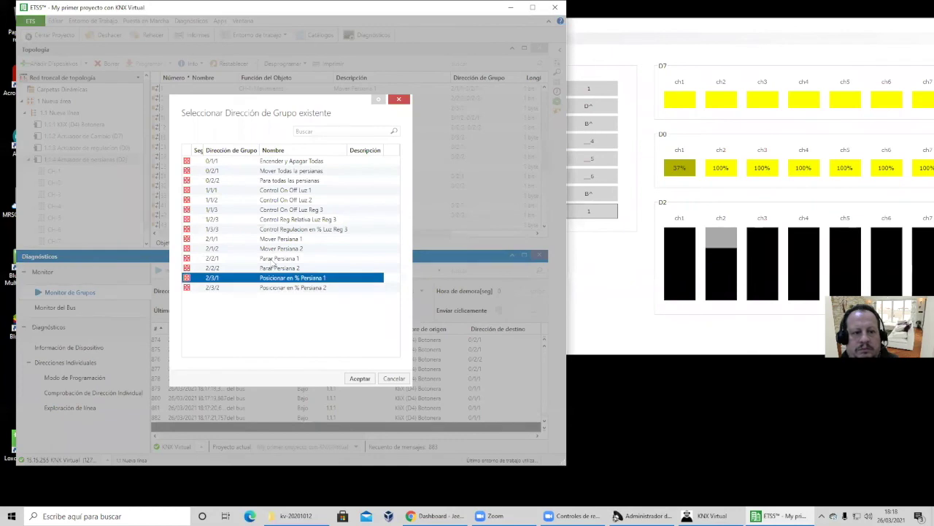
pyautogui.click(267, 171)
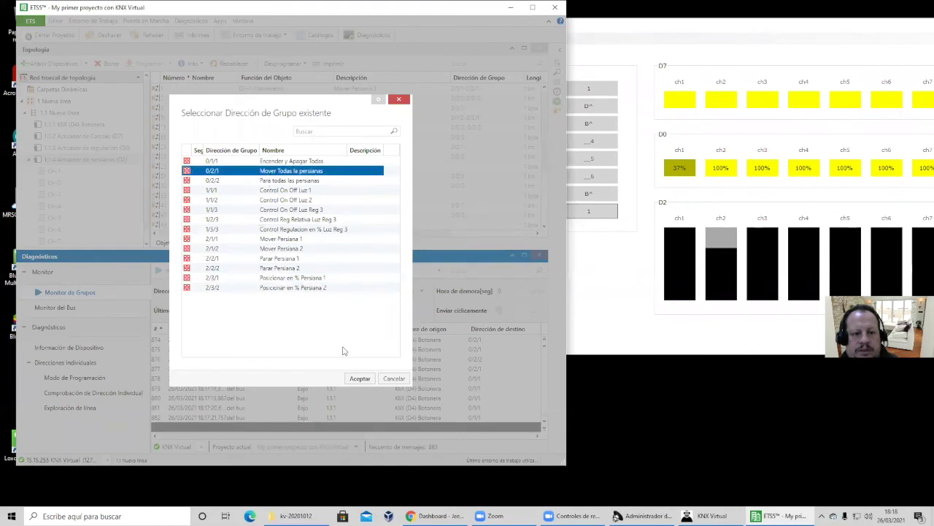
pyautogui.click(360, 379)
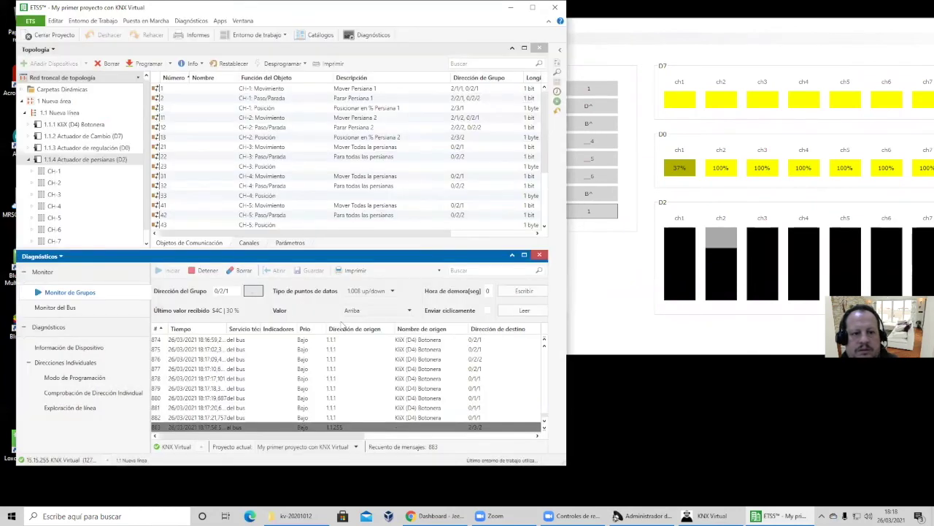
pyautogui.click(354, 312)
pyautogui.click(357, 335)
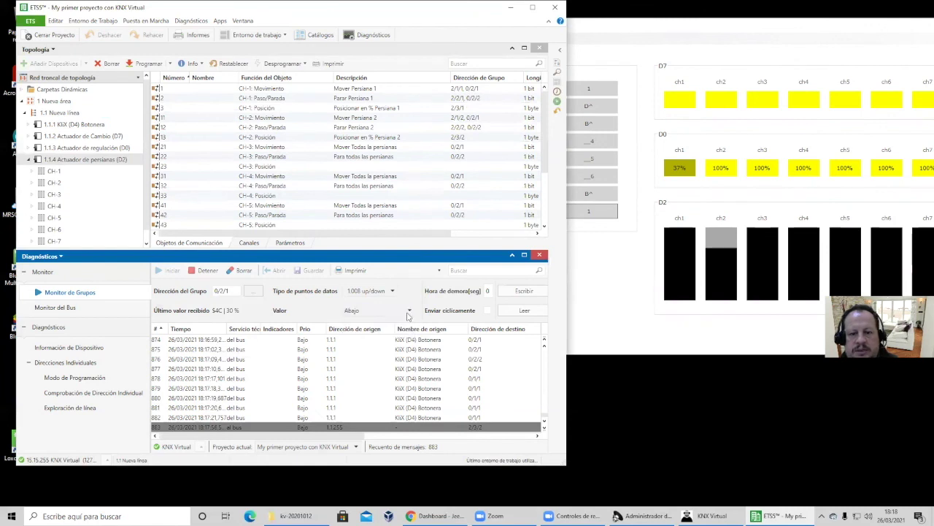
pyautogui.click(516, 292)
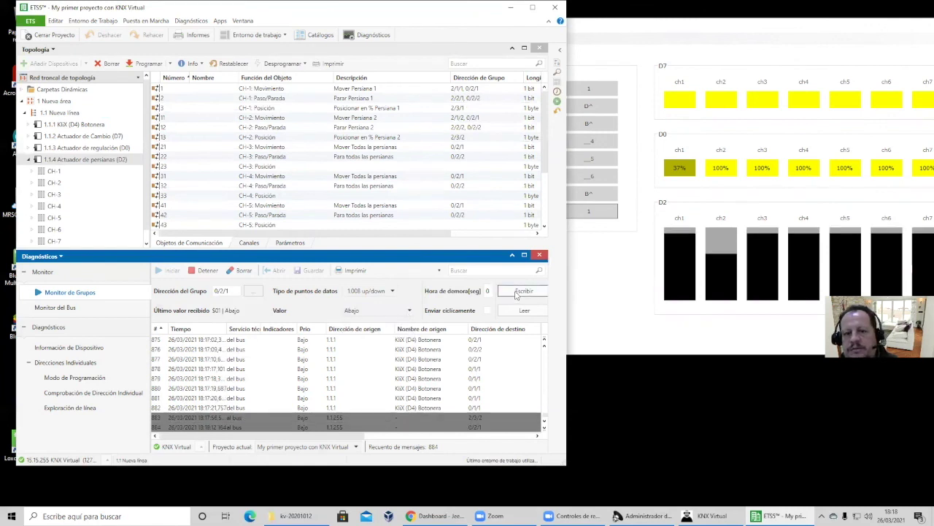
# Try to write the value Arriba to group address 0/2/1 and dismiss the warning
pyautogui.click(390, 313)
pyautogui.click(389, 325)
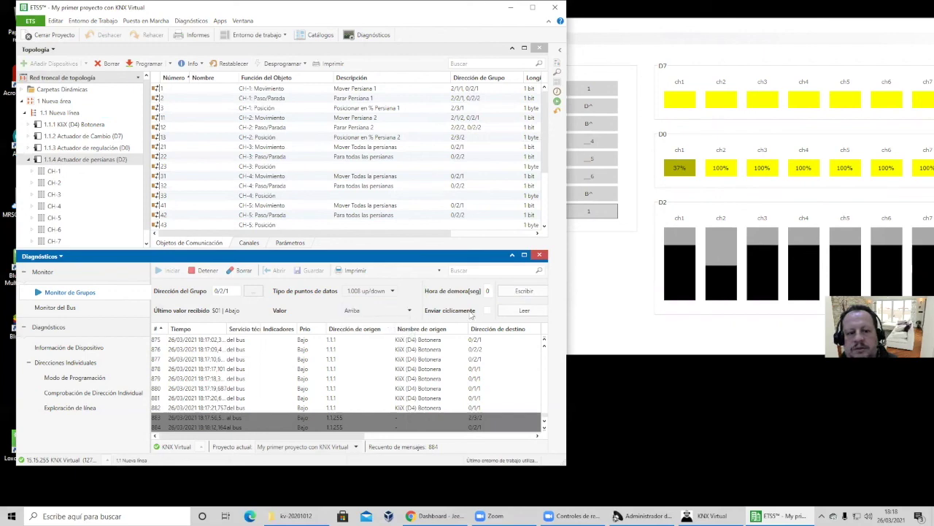
pyautogui.click(516, 292)
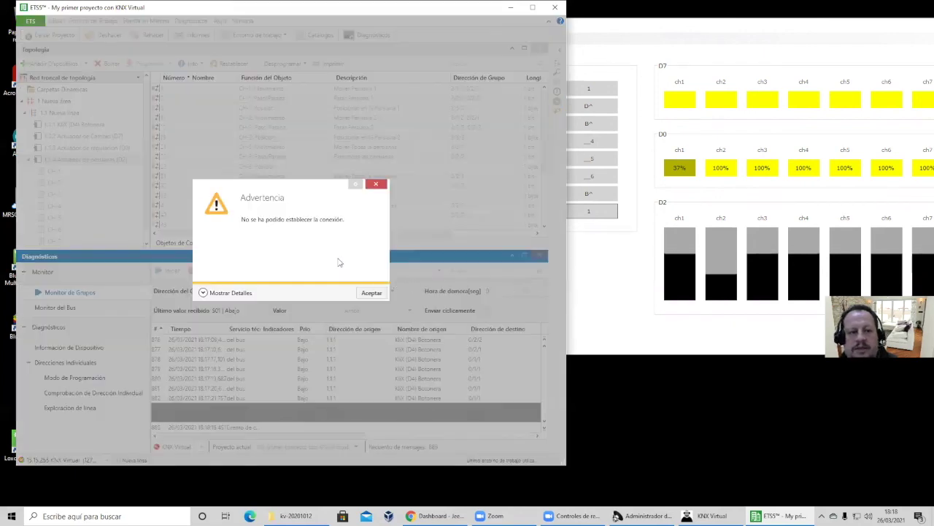
pyautogui.click(374, 294)
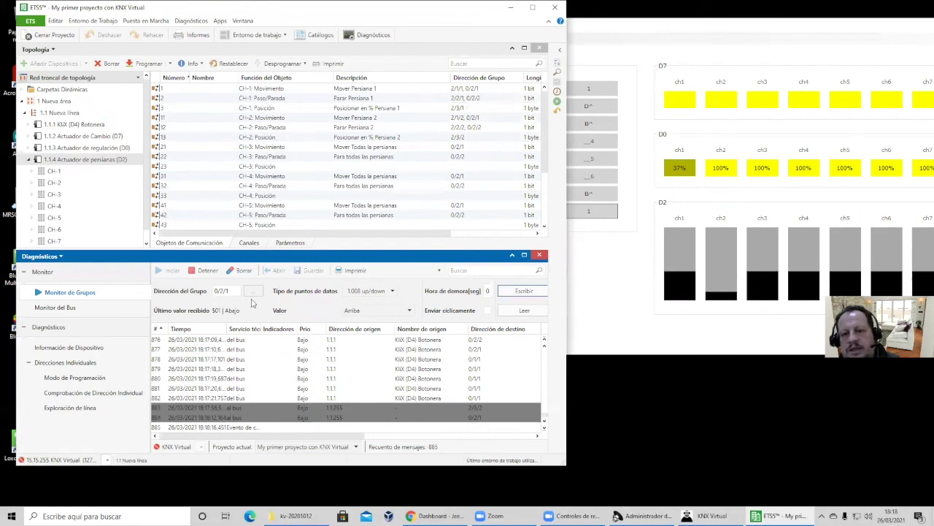
# Return to KNX Virtual and raise all D2 blinds with D4's general B^ button
pyautogui.click(606, 246)
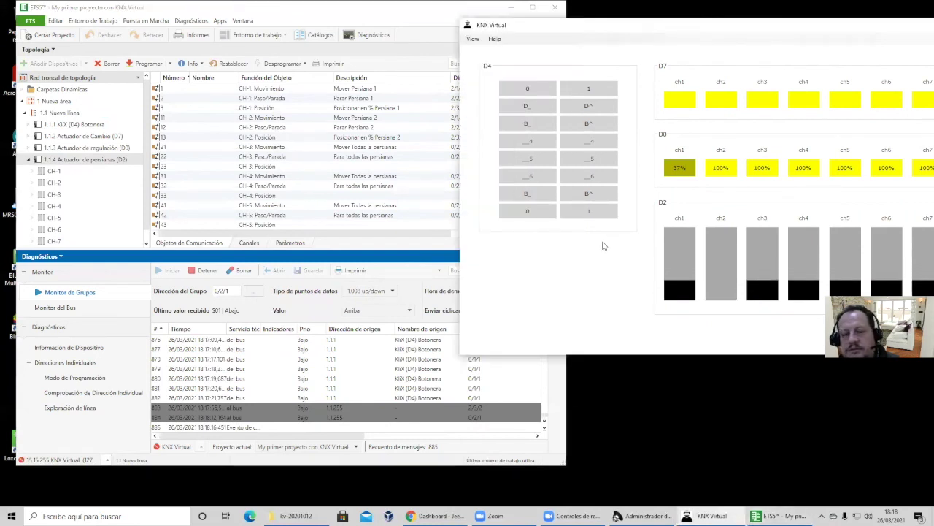
pyautogui.click(588, 194)
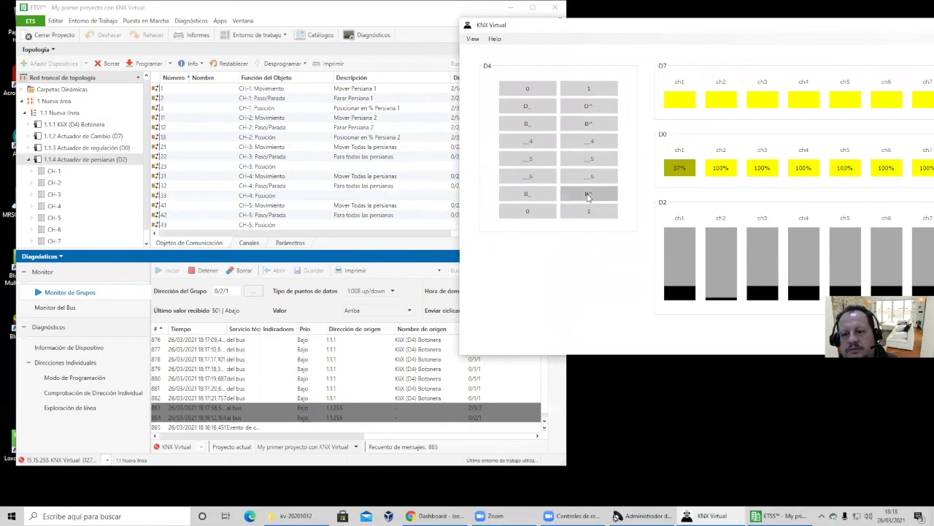
pyautogui.click(589, 196)
pyautogui.click(589, 196)
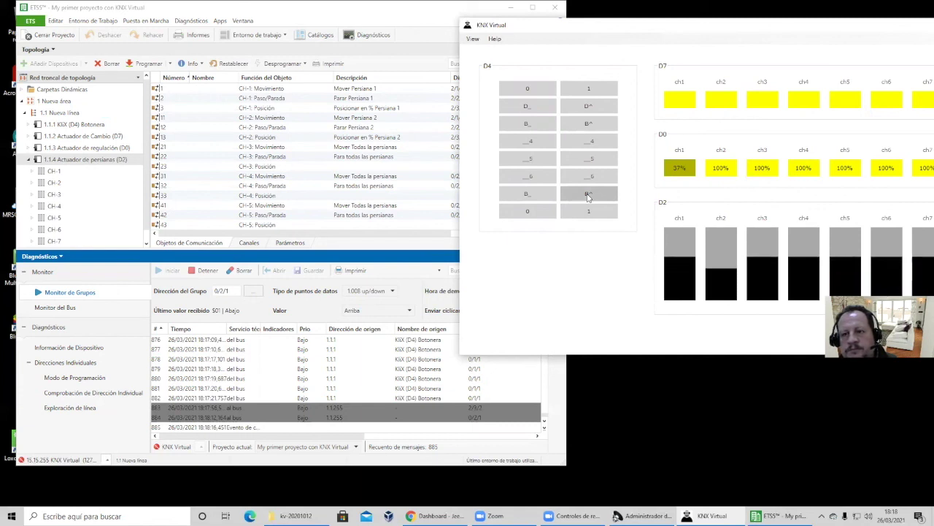
# Test D4's individual switching, dimming and blind buttons in the first three rows, plus the general 0/1 lighting buttons
pyautogui.click(523, 88)
pyautogui.click(582, 84)
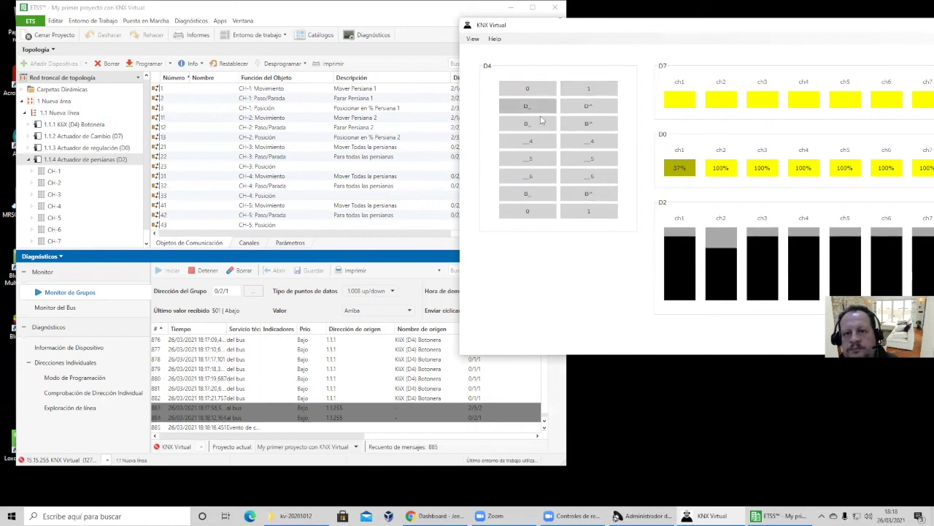
pyautogui.click(527, 107)
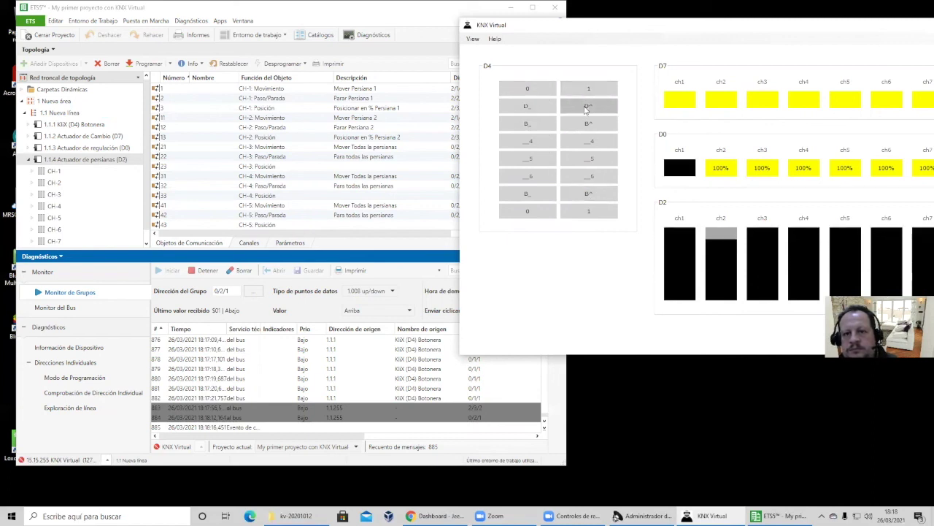
pyautogui.click(586, 108)
pyautogui.click(532, 125)
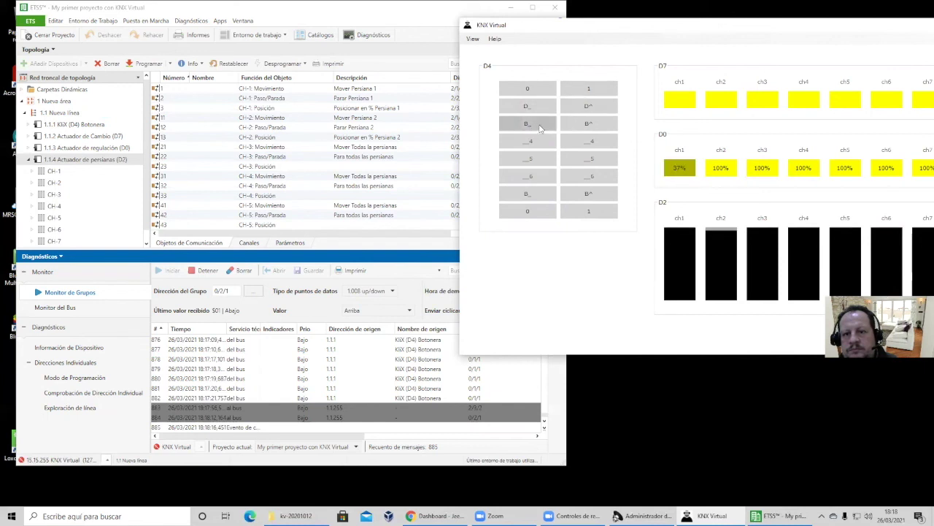
pyautogui.click(586, 126)
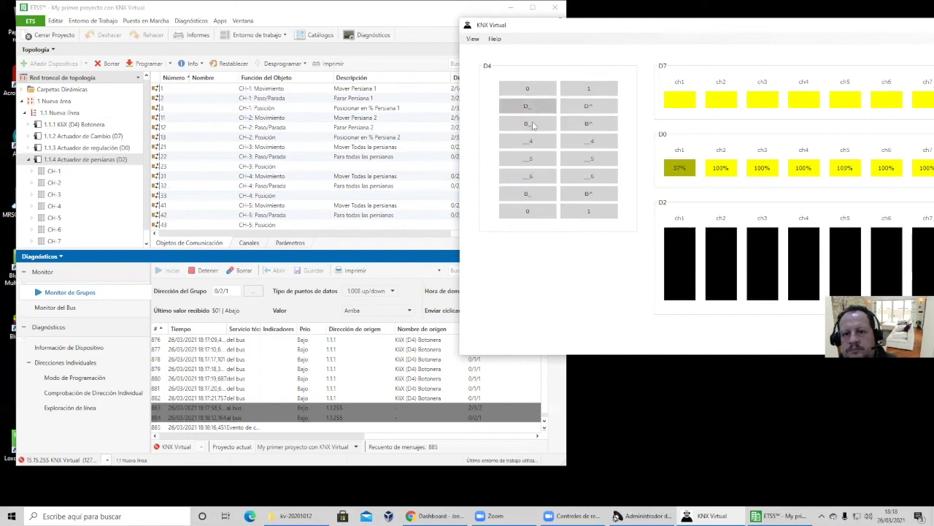
pyautogui.click(535, 211)
pyautogui.click(588, 211)
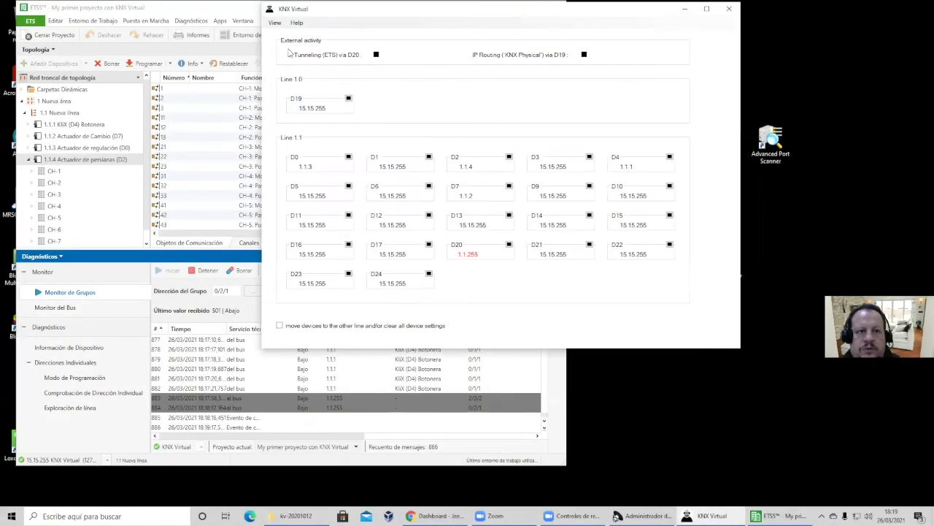
# Switch KNX Virtual from the device topology to the Base view with D4, D7, D0 and D2
pyautogui.click(275, 23)
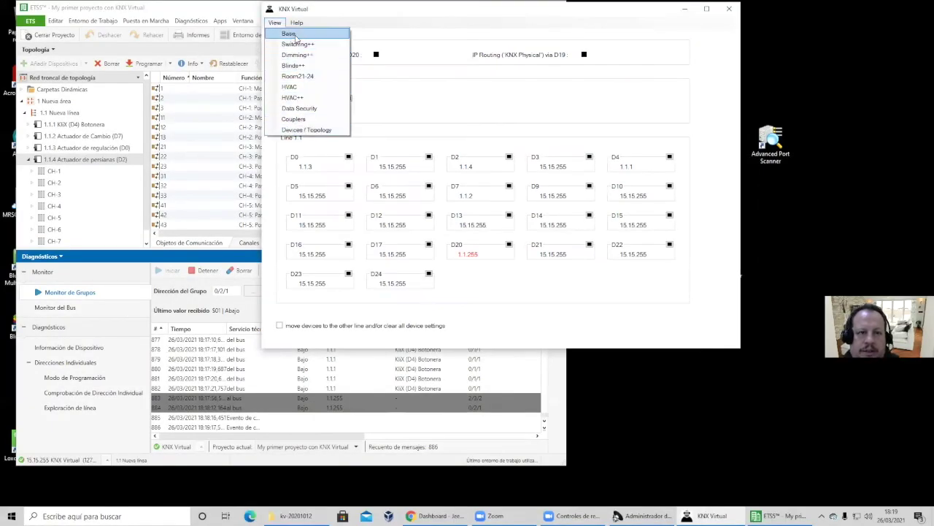
pyautogui.click(295, 34)
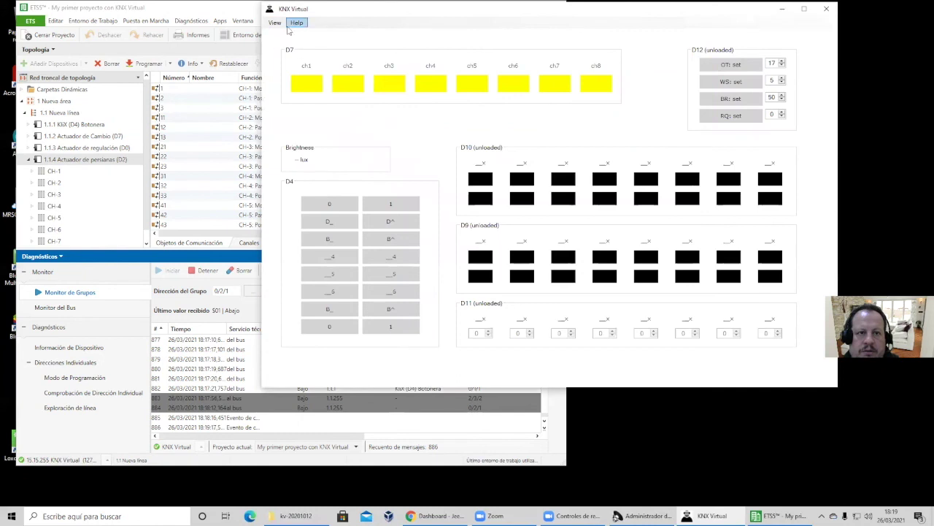
pyautogui.click(275, 23)
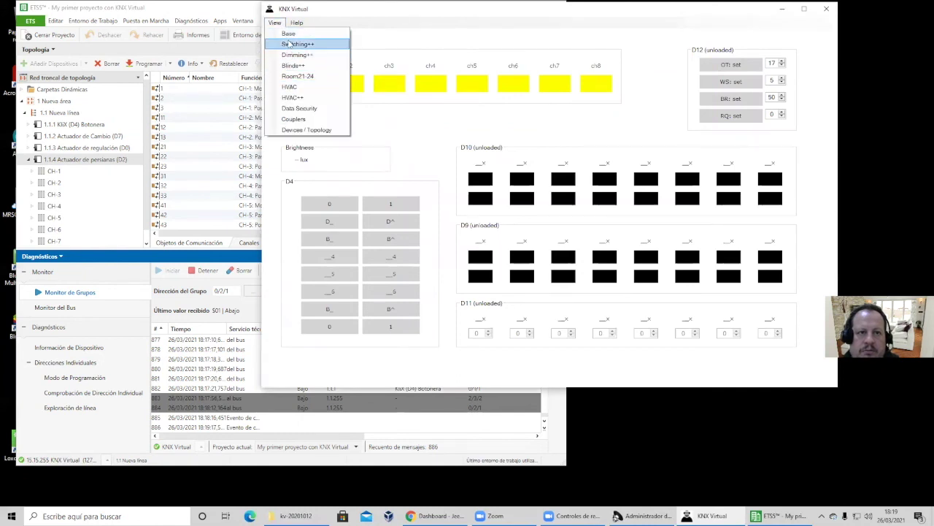
pyautogui.click(291, 35)
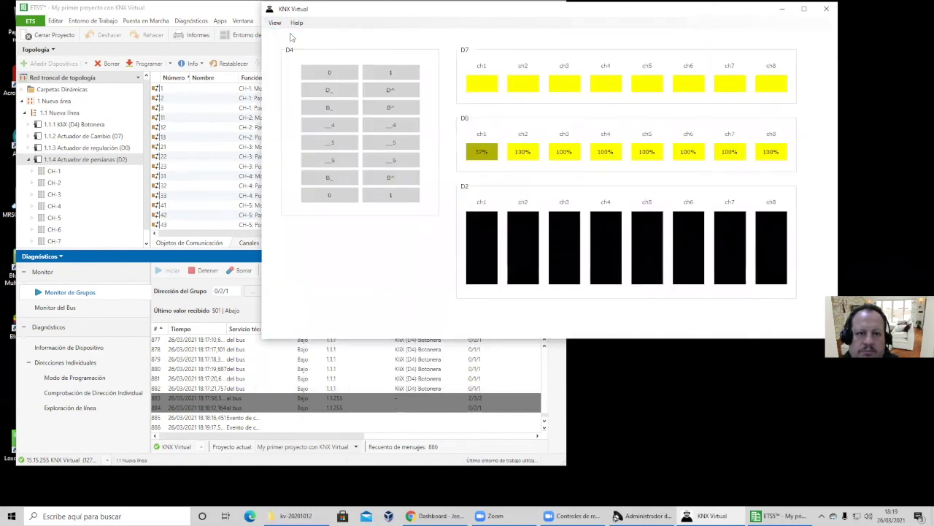
# Test D4's individual blind buttons in the third row, plus the general B_ and B^ buttons for all D2 blinds
pyautogui.click(334, 74)
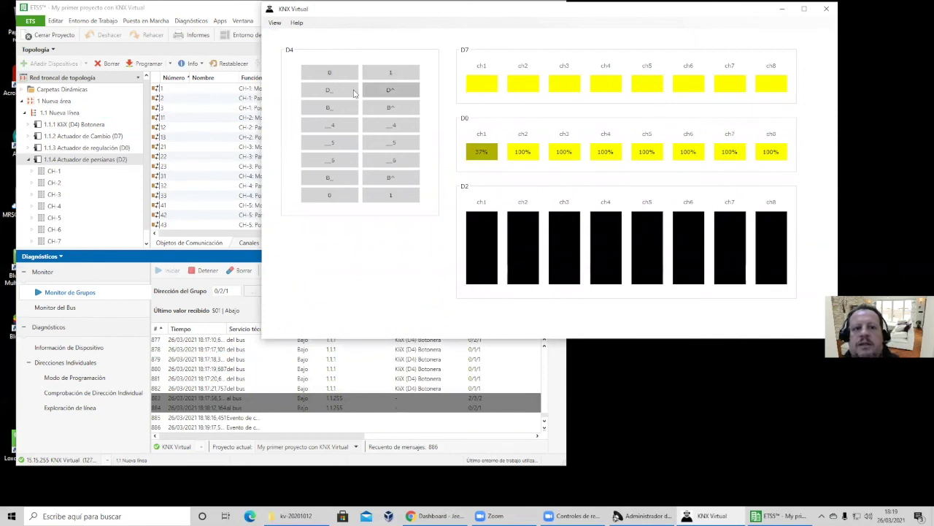
pyautogui.click(392, 109)
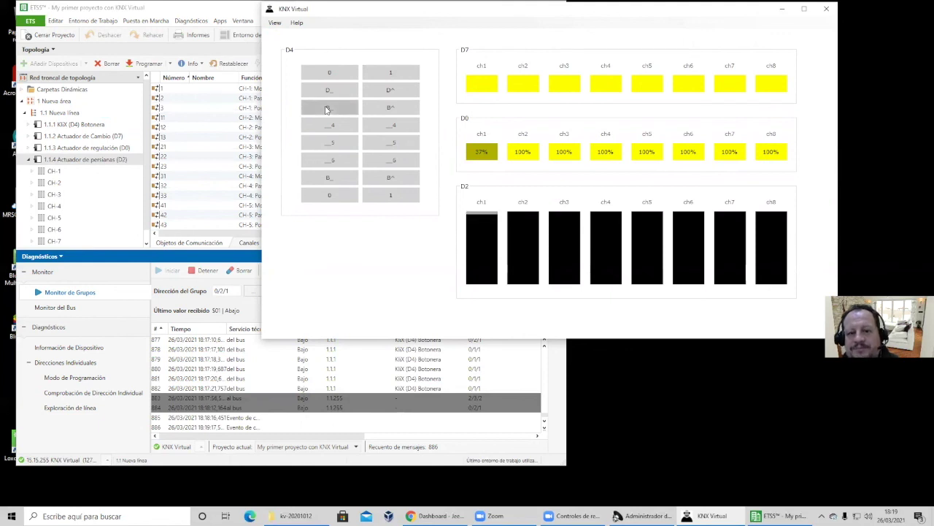
pyautogui.click(331, 181)
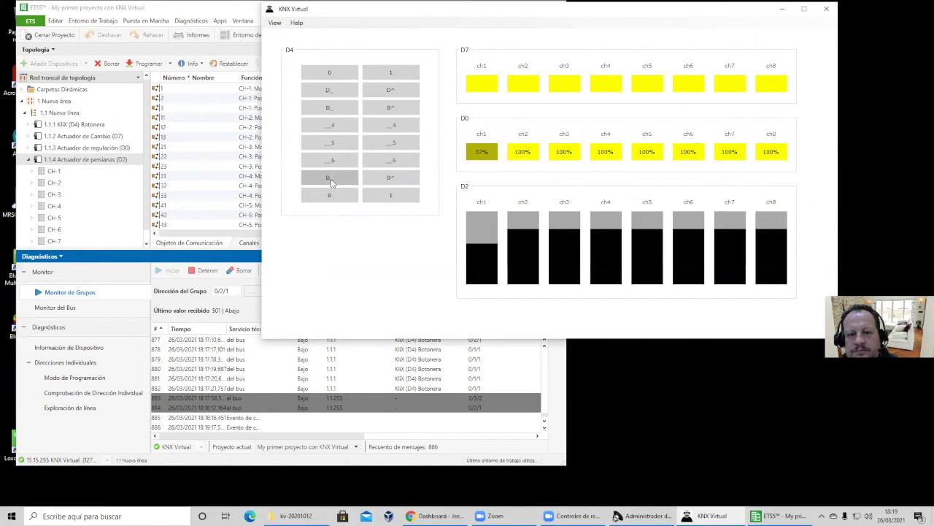
pyautogui.click(389, 179)
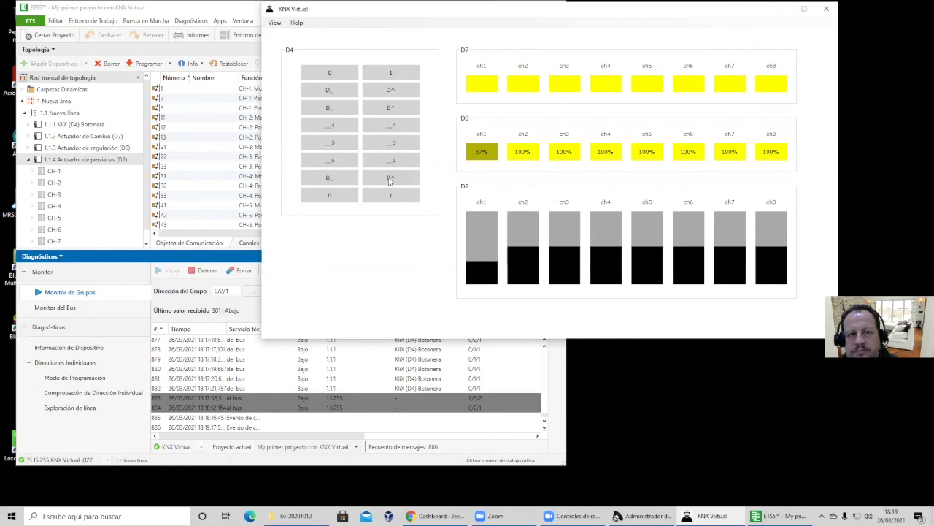
pyautogui.click(389, 180)
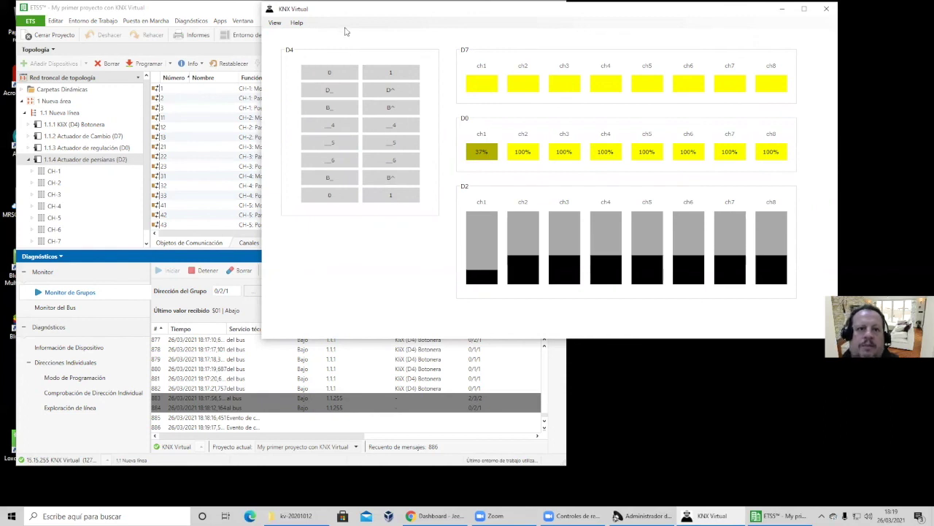